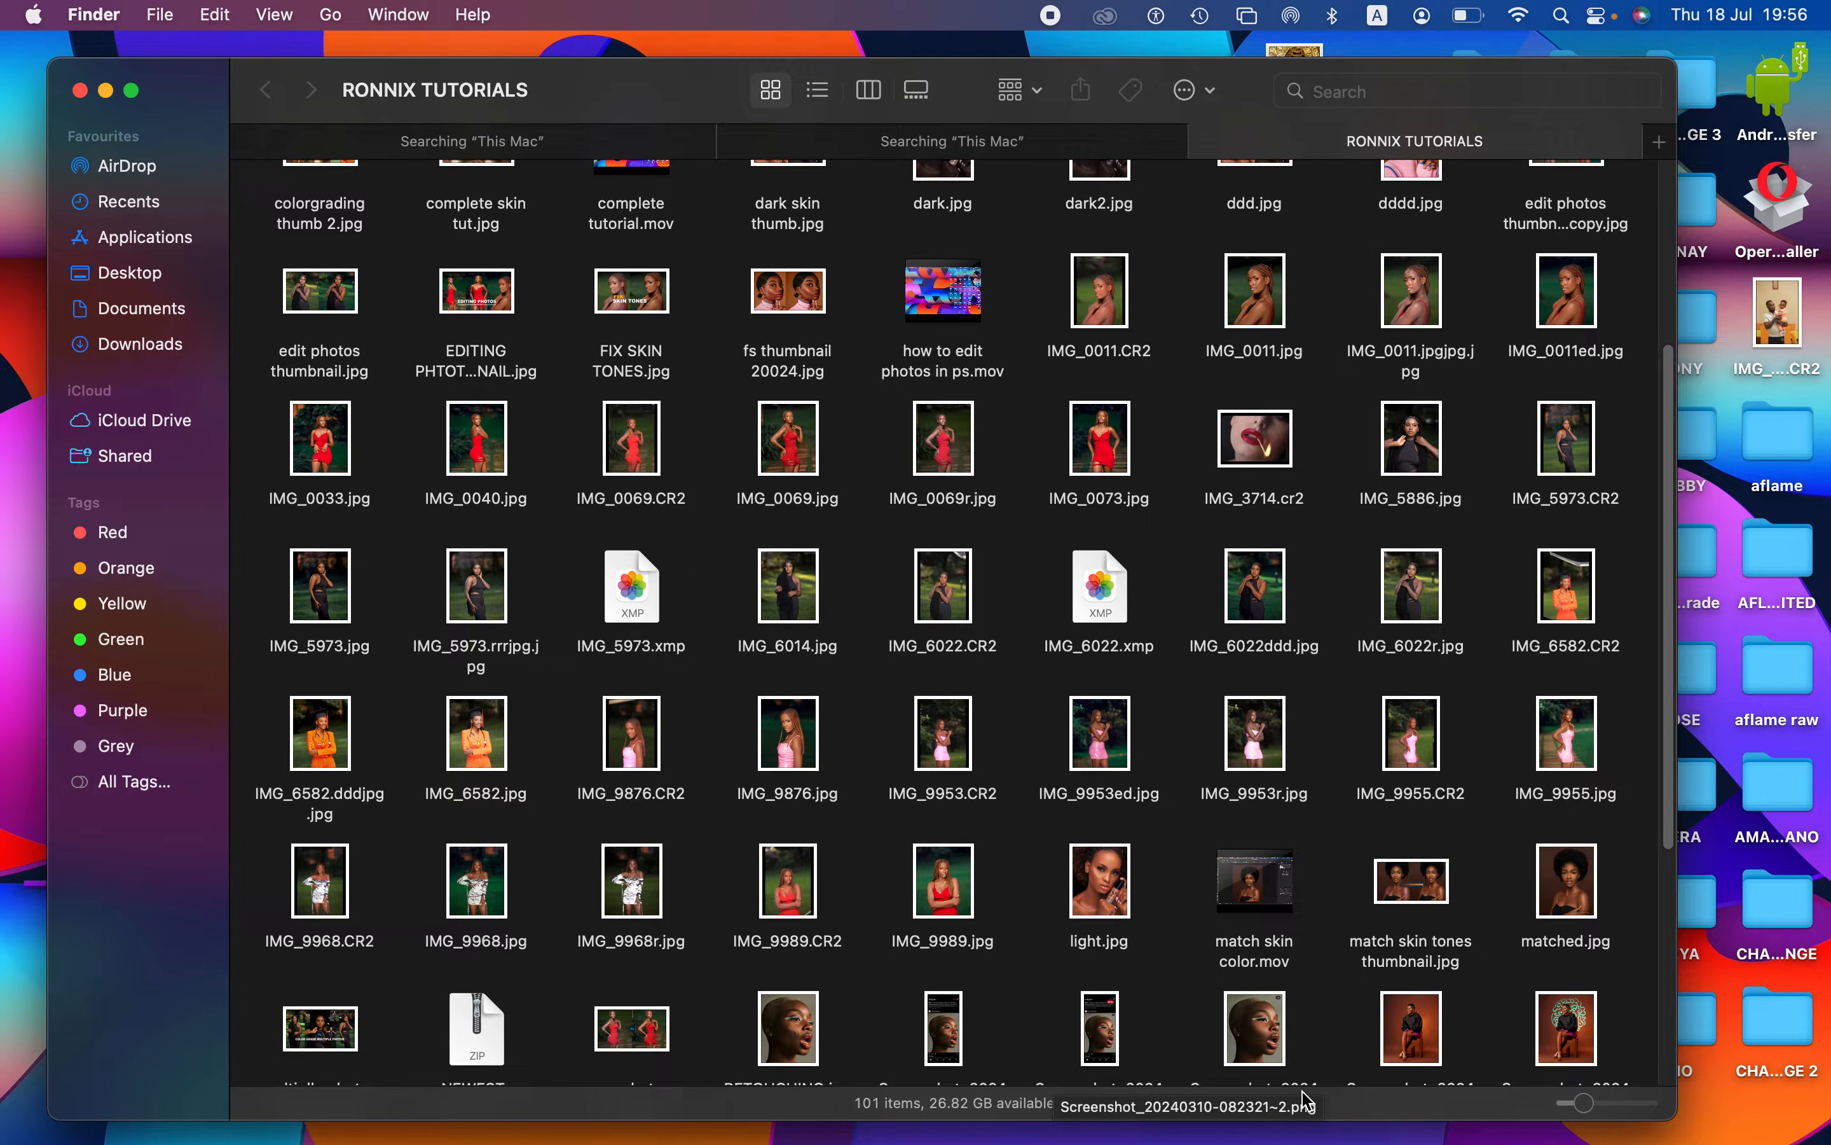
Step: Open the raw photo IMG_0069.CR2 with Adobe Photoshop 2020
{"action": "left_click", "coordinate": [653, 458]}
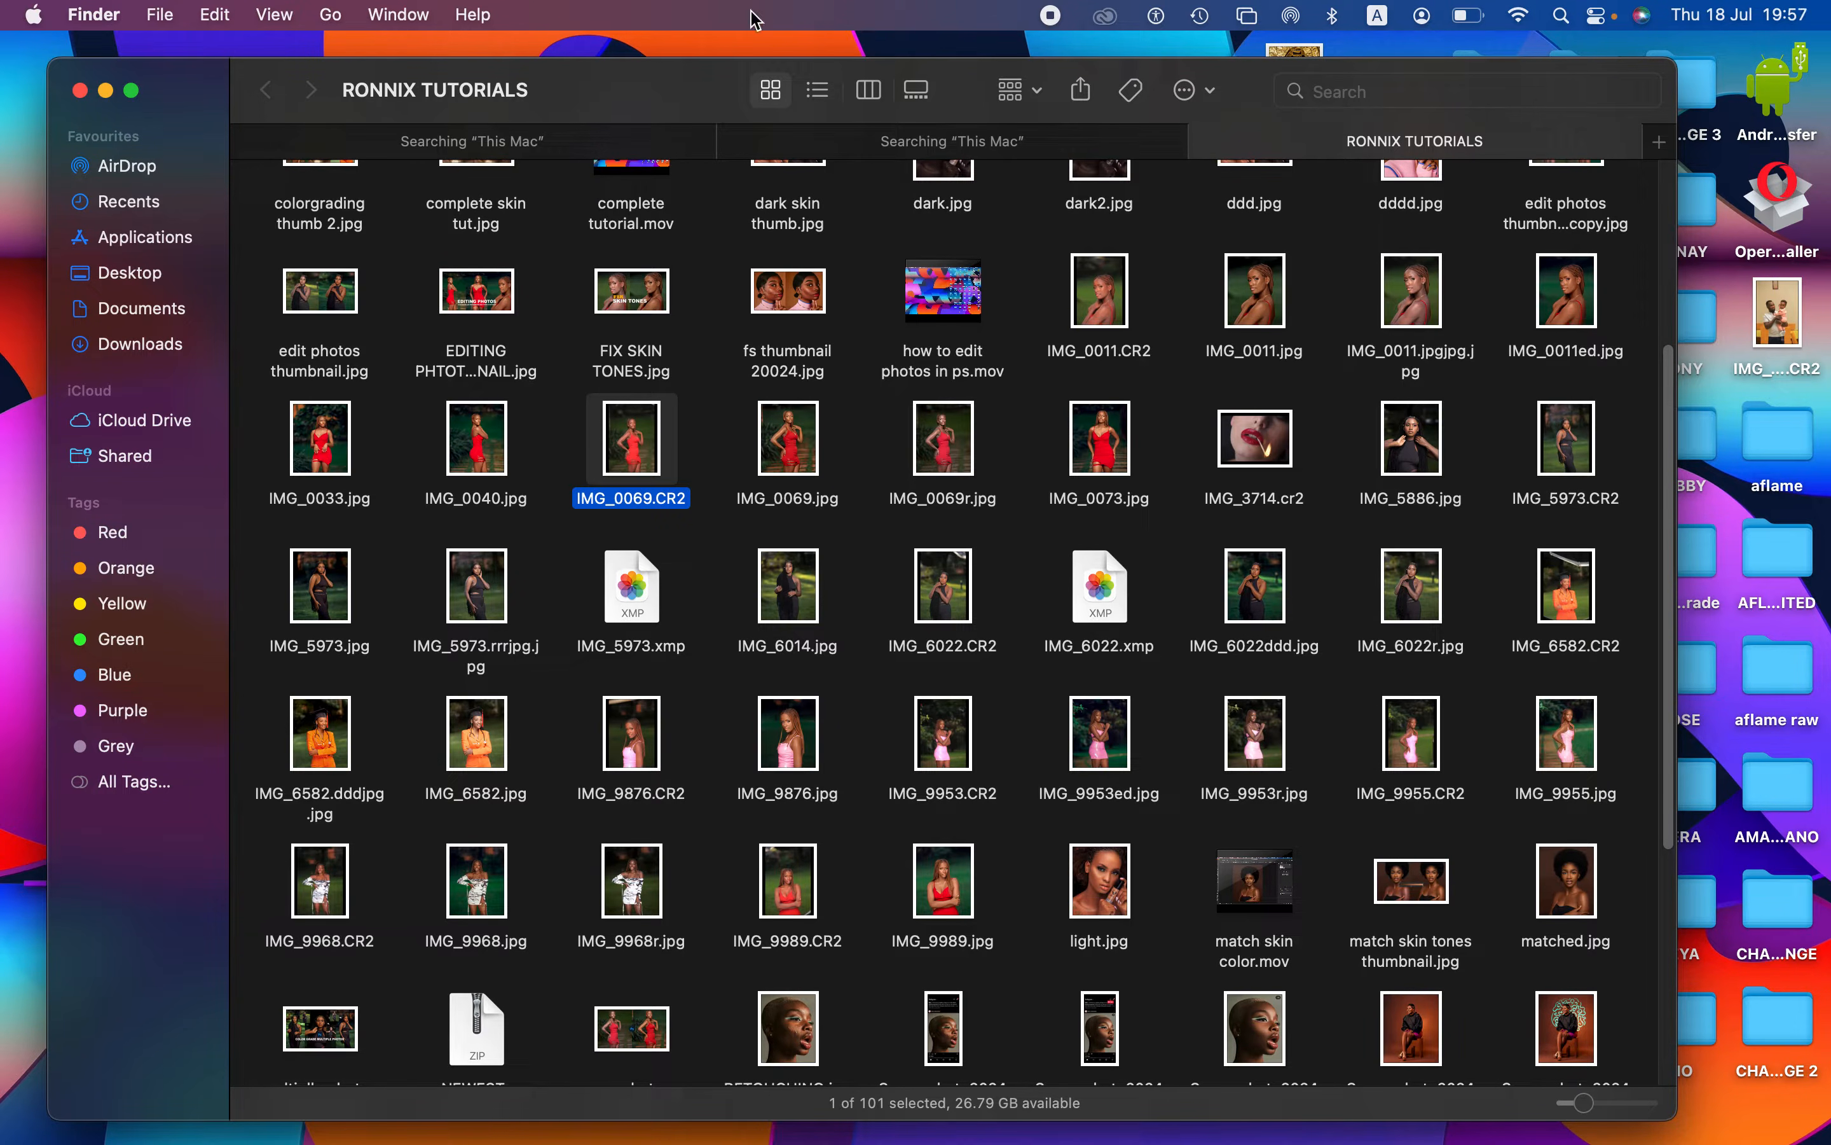
{"action": "right_click", "coordinate": [635, 464]}
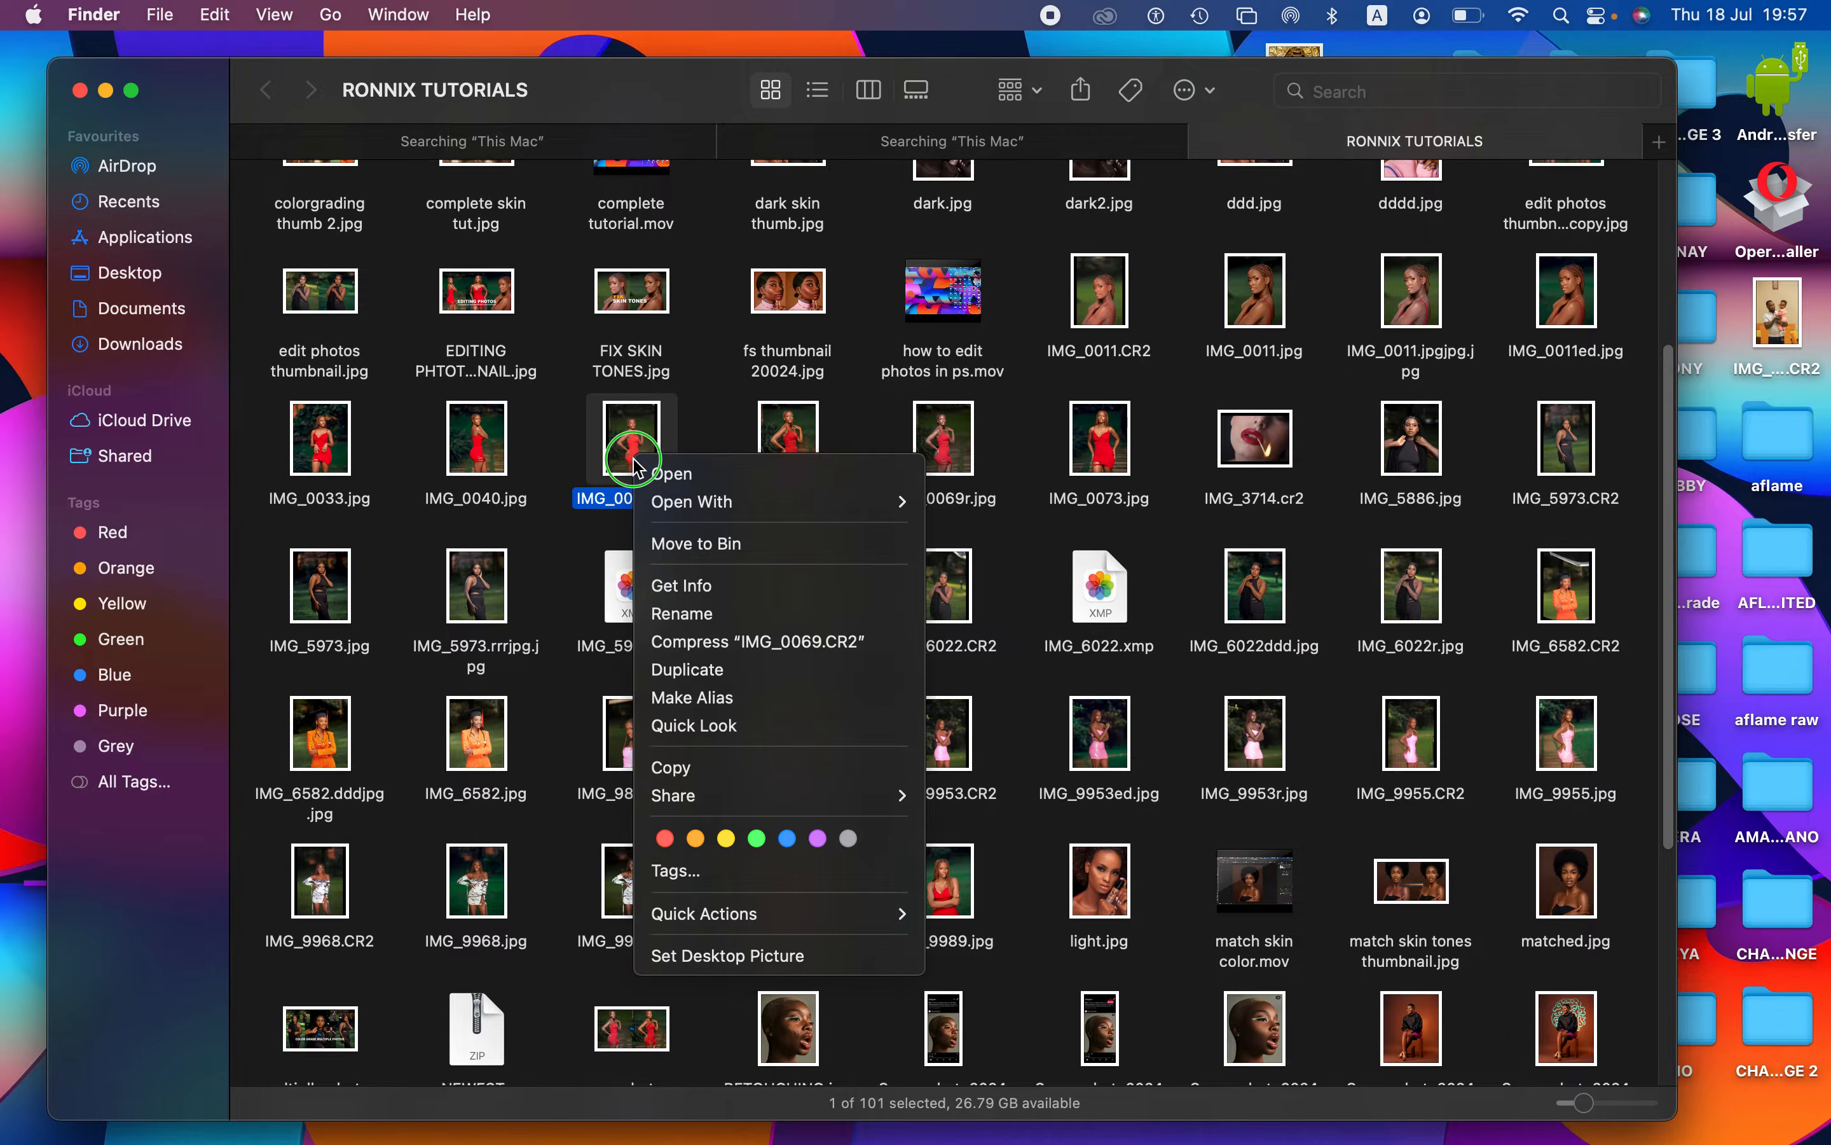
{"action": "mouse_move", "coordinate": [779, 504]}
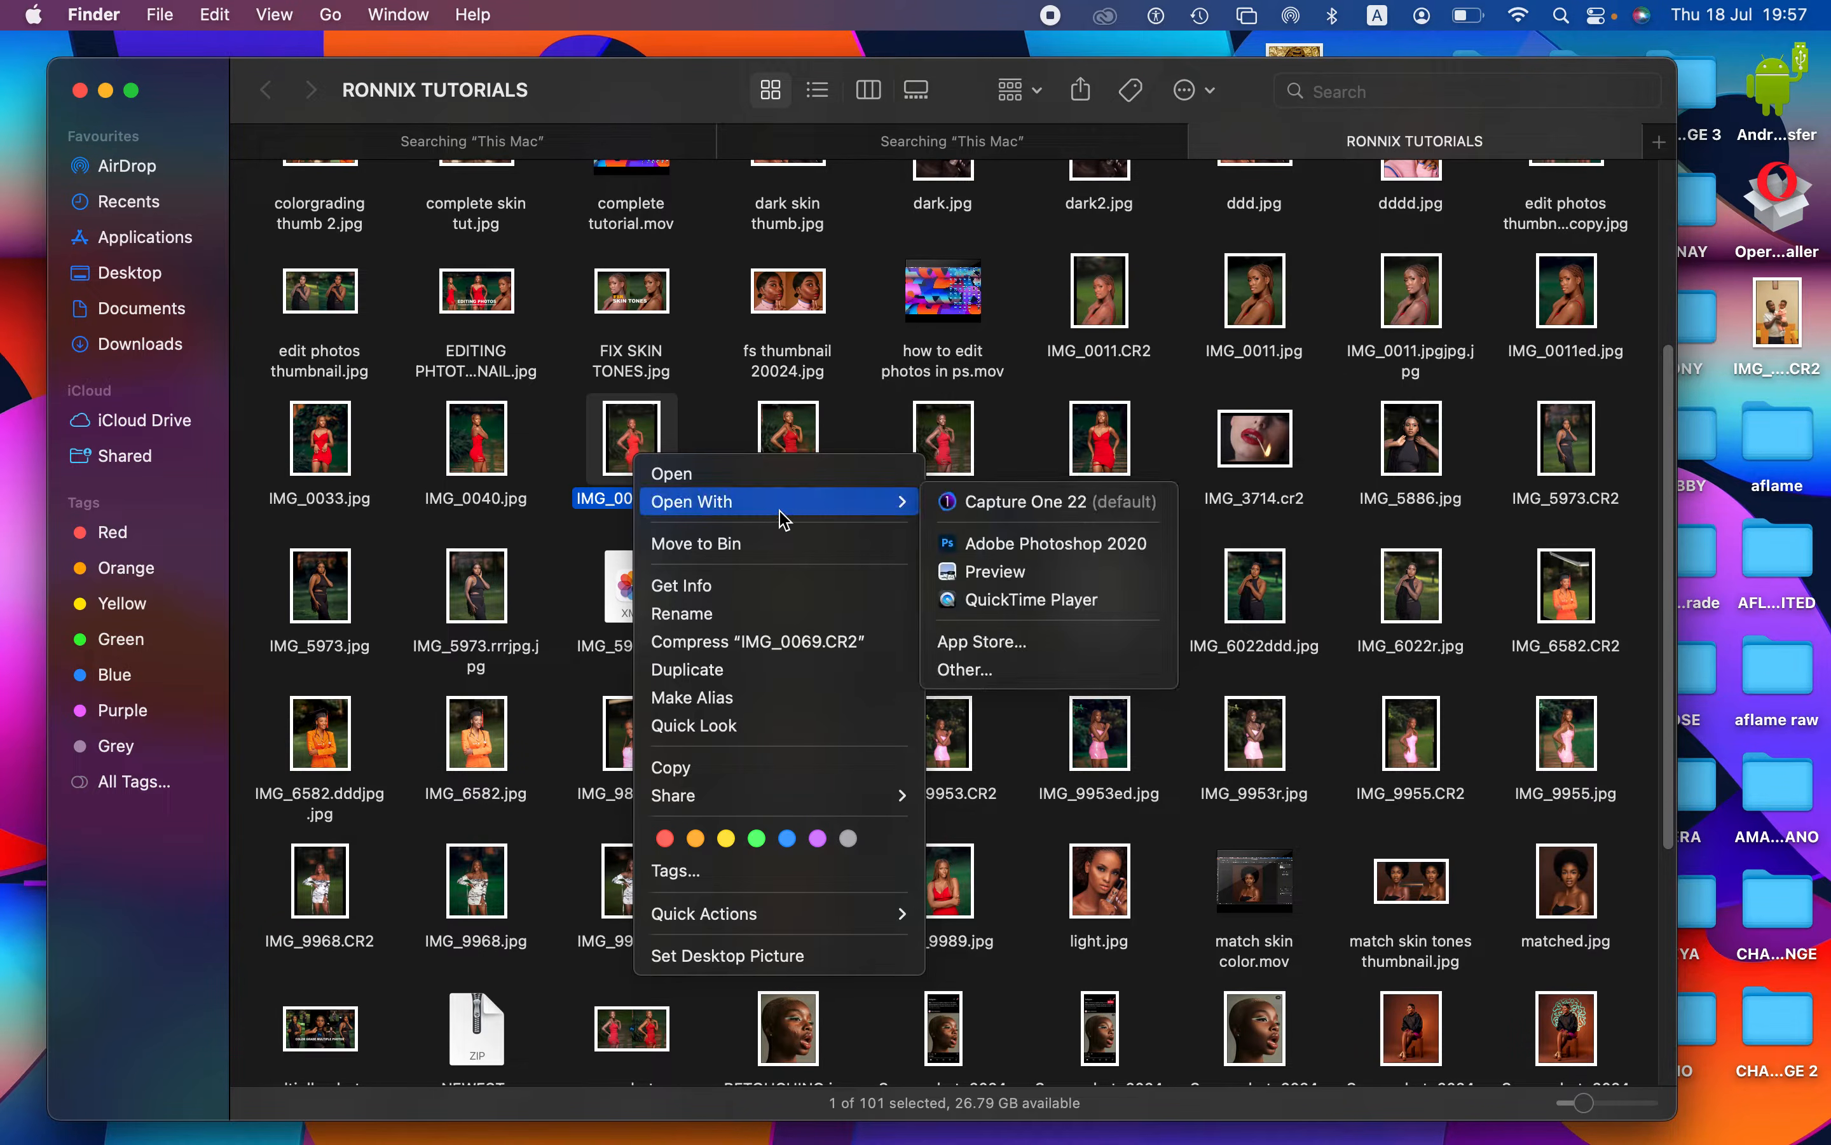
{"action": "left_click", "coordinate": [1106, 545]}
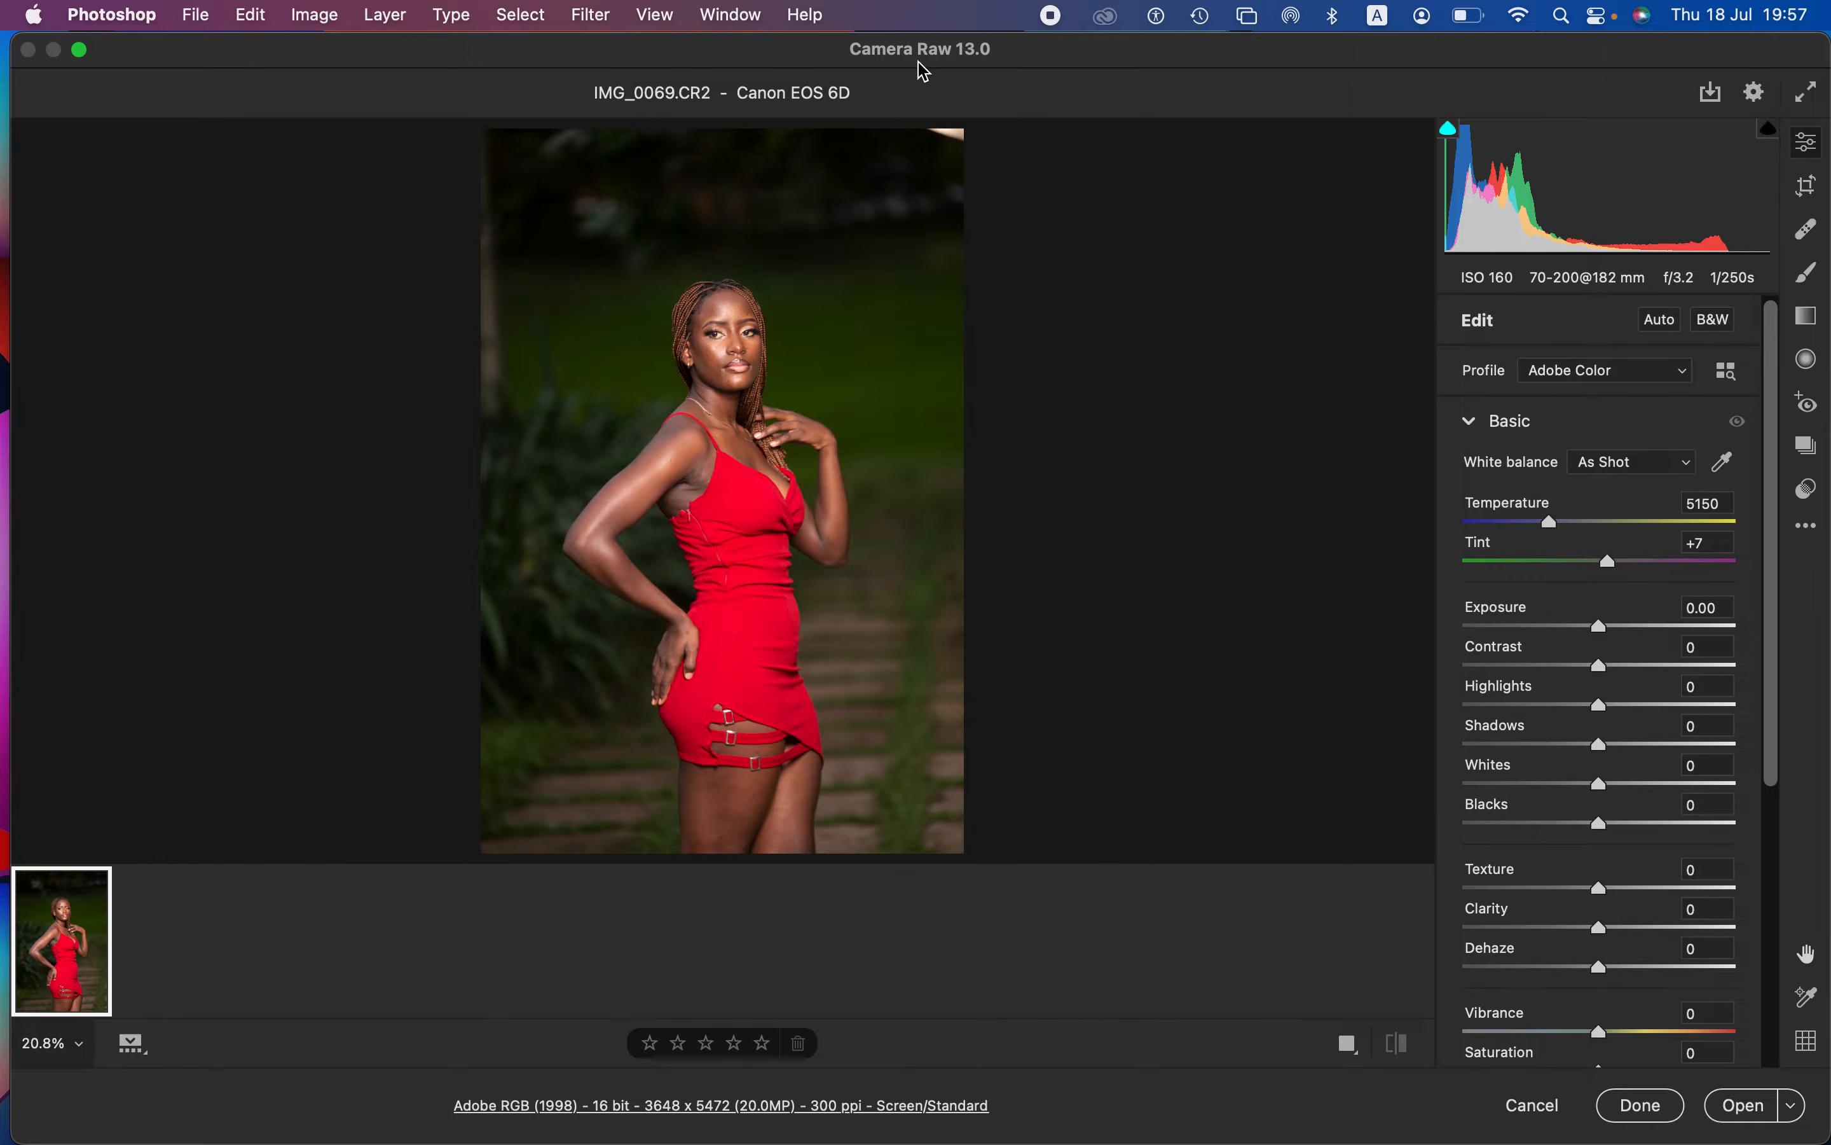
Step: Set the photo's Highlights to -47, Whites to -42 and Shadows to +25
{"action": "mouse_move", "coordinate": [1782, 577]}
{"action": "left_mouse_down"}
{"action": "mouse_move", "coordinate": [1767, 748]}
{"action": "mouse_move", "coordinate": [1794, 593]}
{"action": "left_mouse_up"}
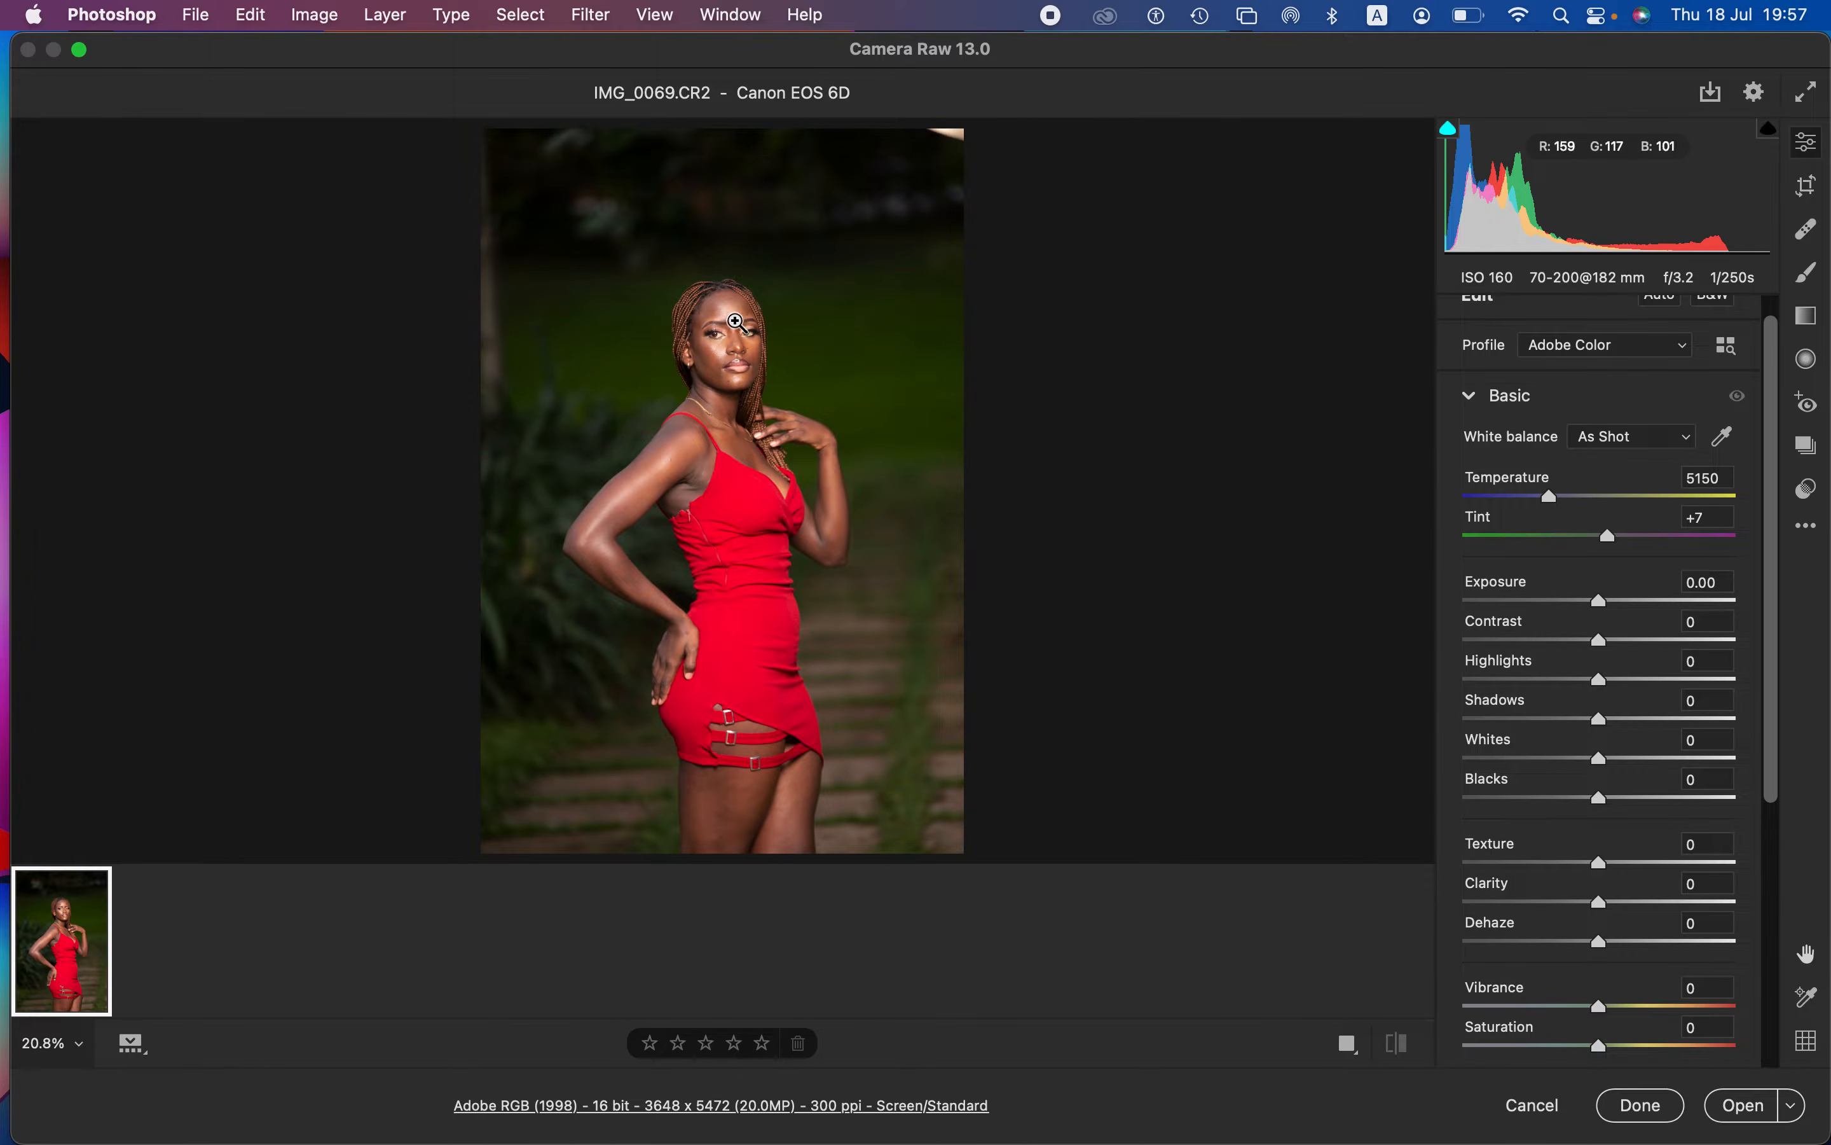
{"action": "left_click_drag", "start_coordinate": [1600, 686], "coordinate": [1539, 700]}
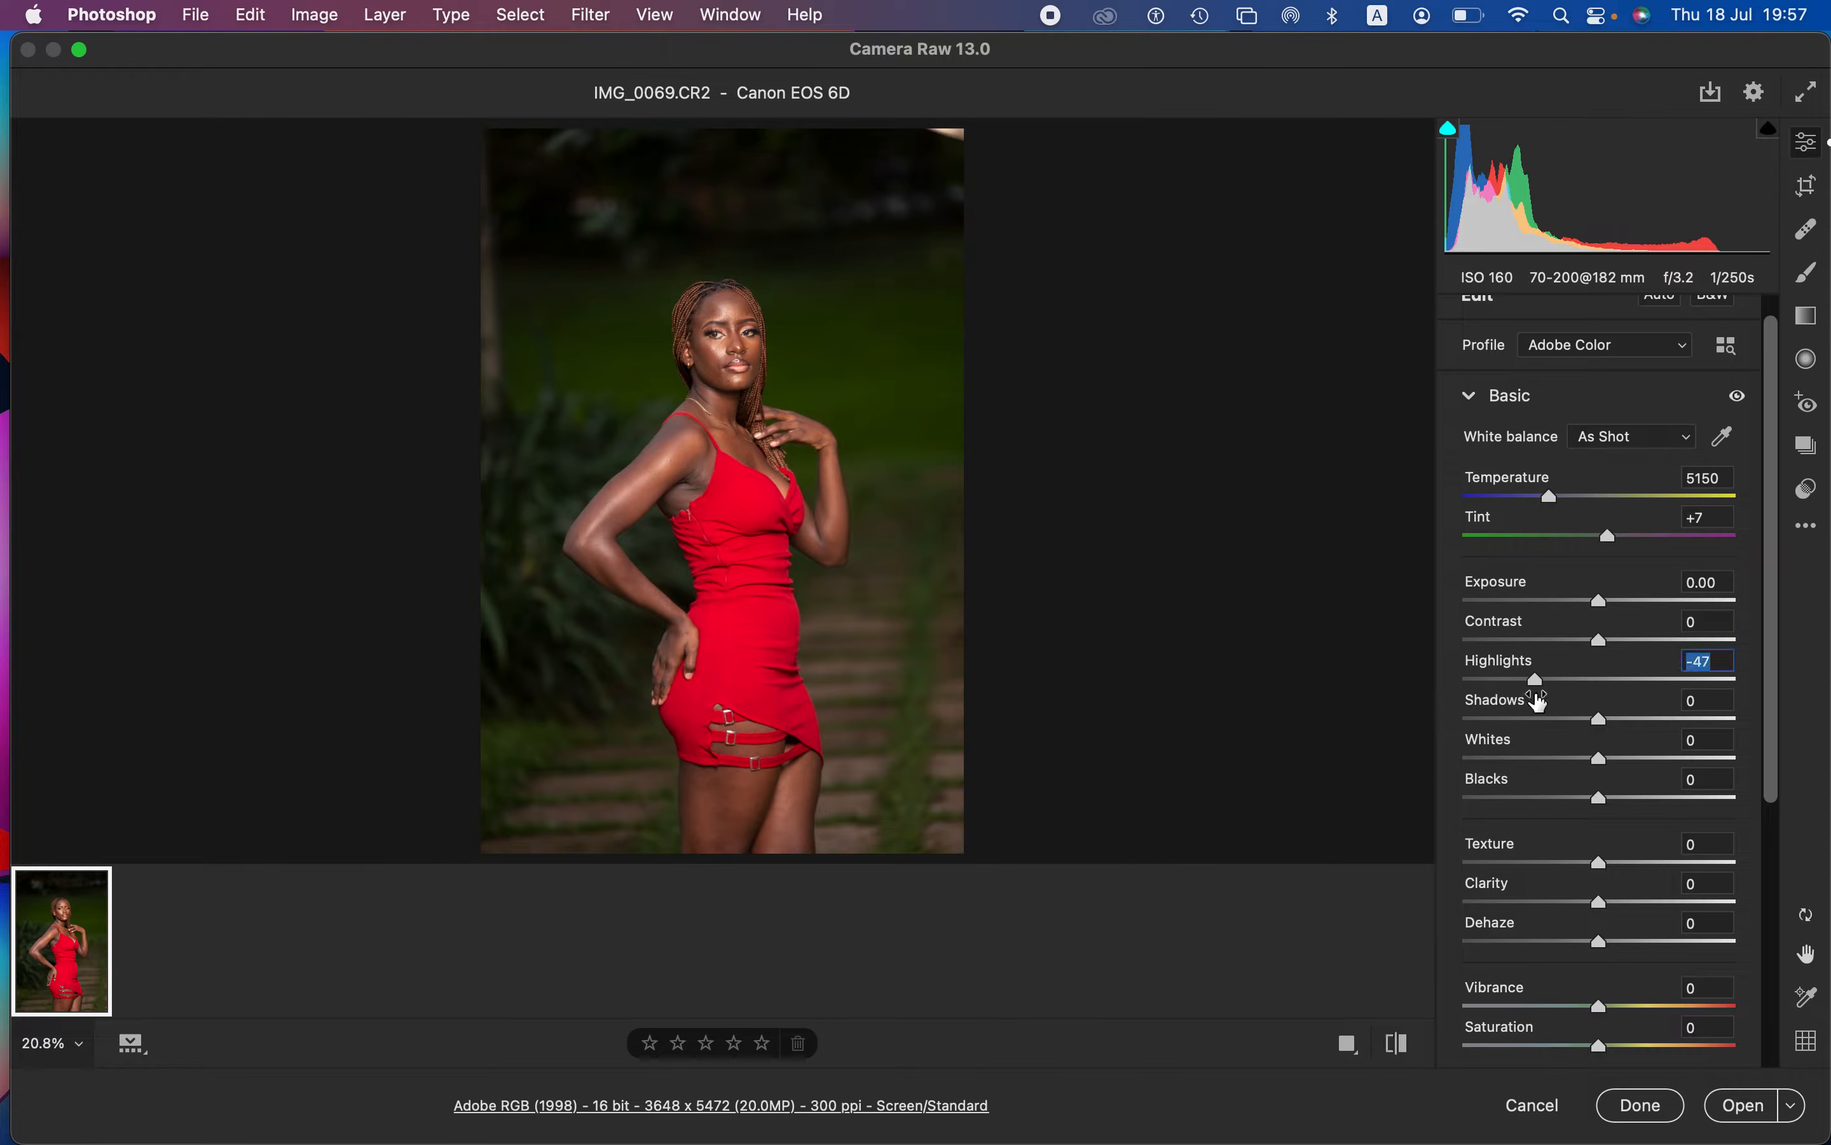
{"action": "left_click_drag", "start_coordinate": [1599, 758], "coordinate": [1544, 760]}
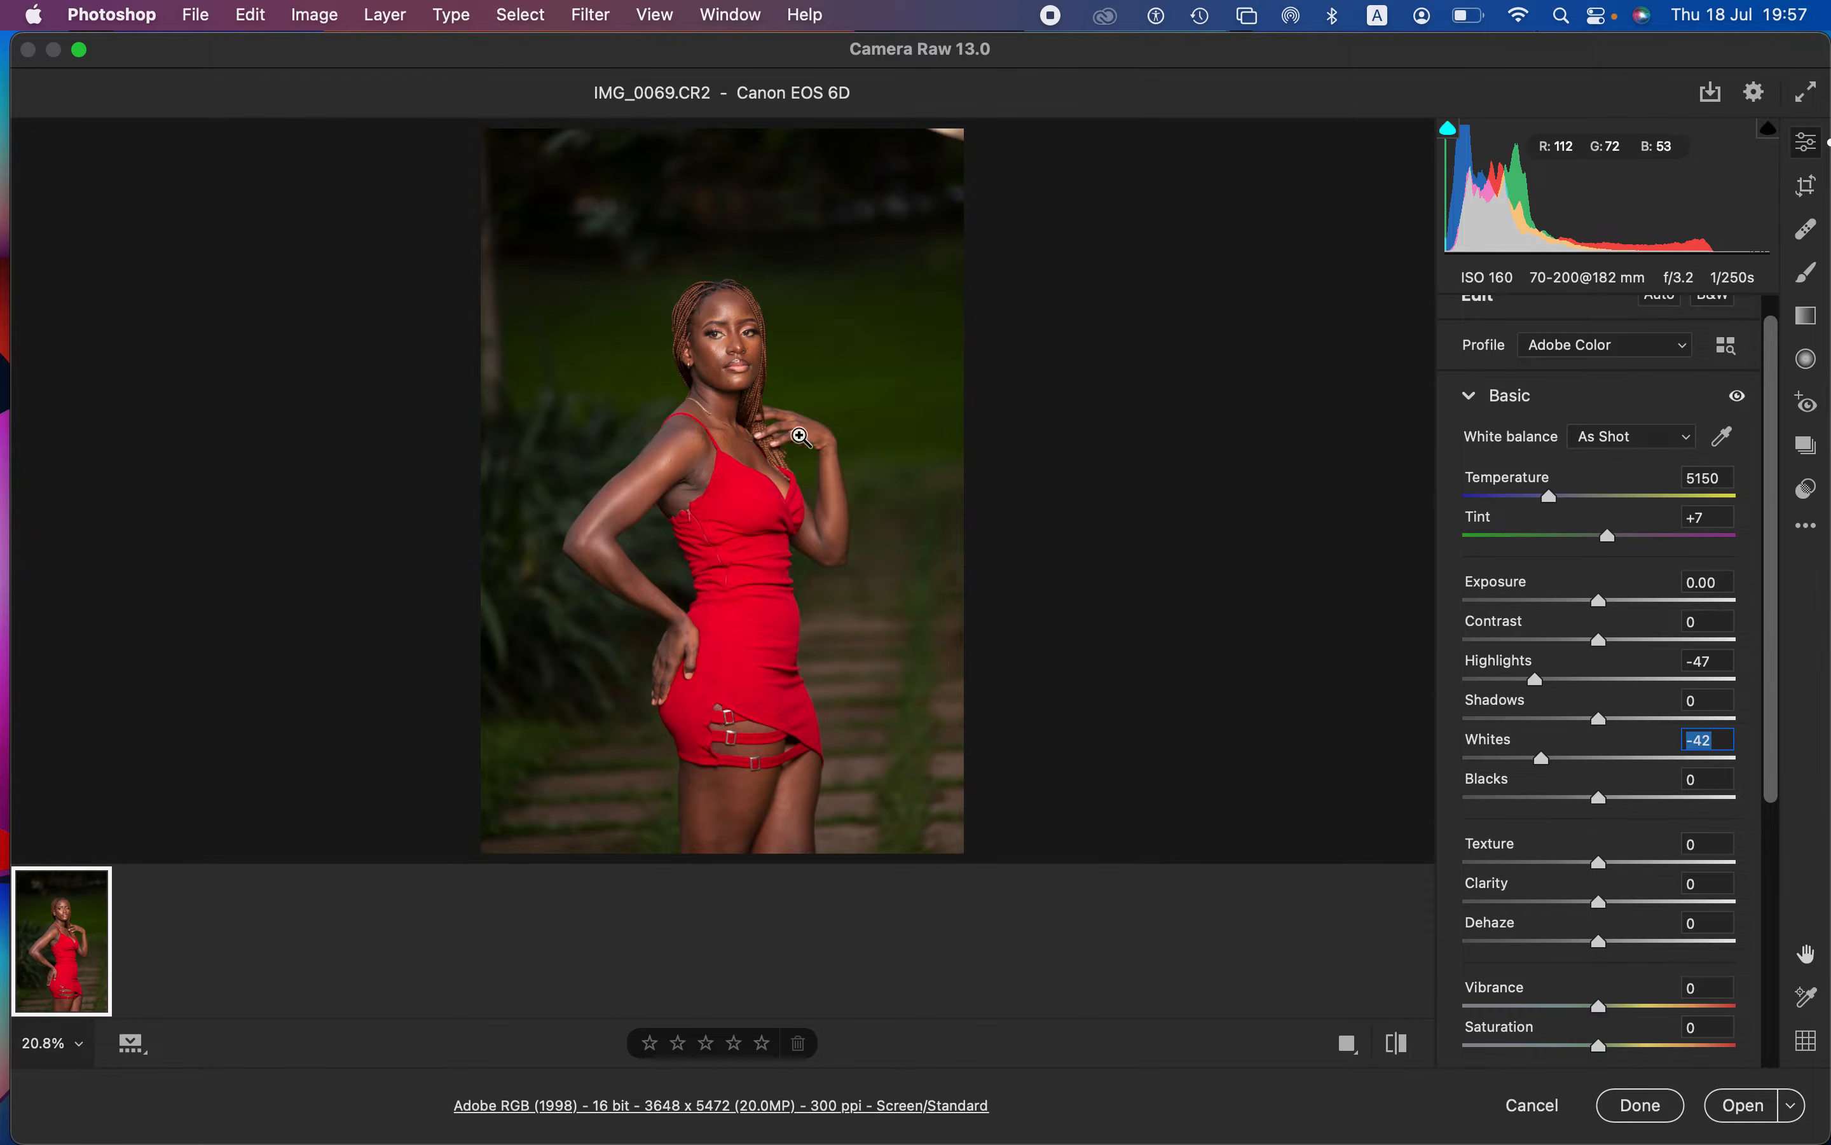
{"action": "left_click", "coordinate": [1619, 719]}
{"action": "left_click_drag", "start_coordinate": [1619, 719], "coordinate": [1633, 719]}
Step: Set Contrast to +10, Blacks to -6, Exposure to +0.15 and Temperature to 5350, comparing with the original view
{"action": "left_click_drag", "start_coordinate": [1601, 642], "coordinate": [1615, 644]}
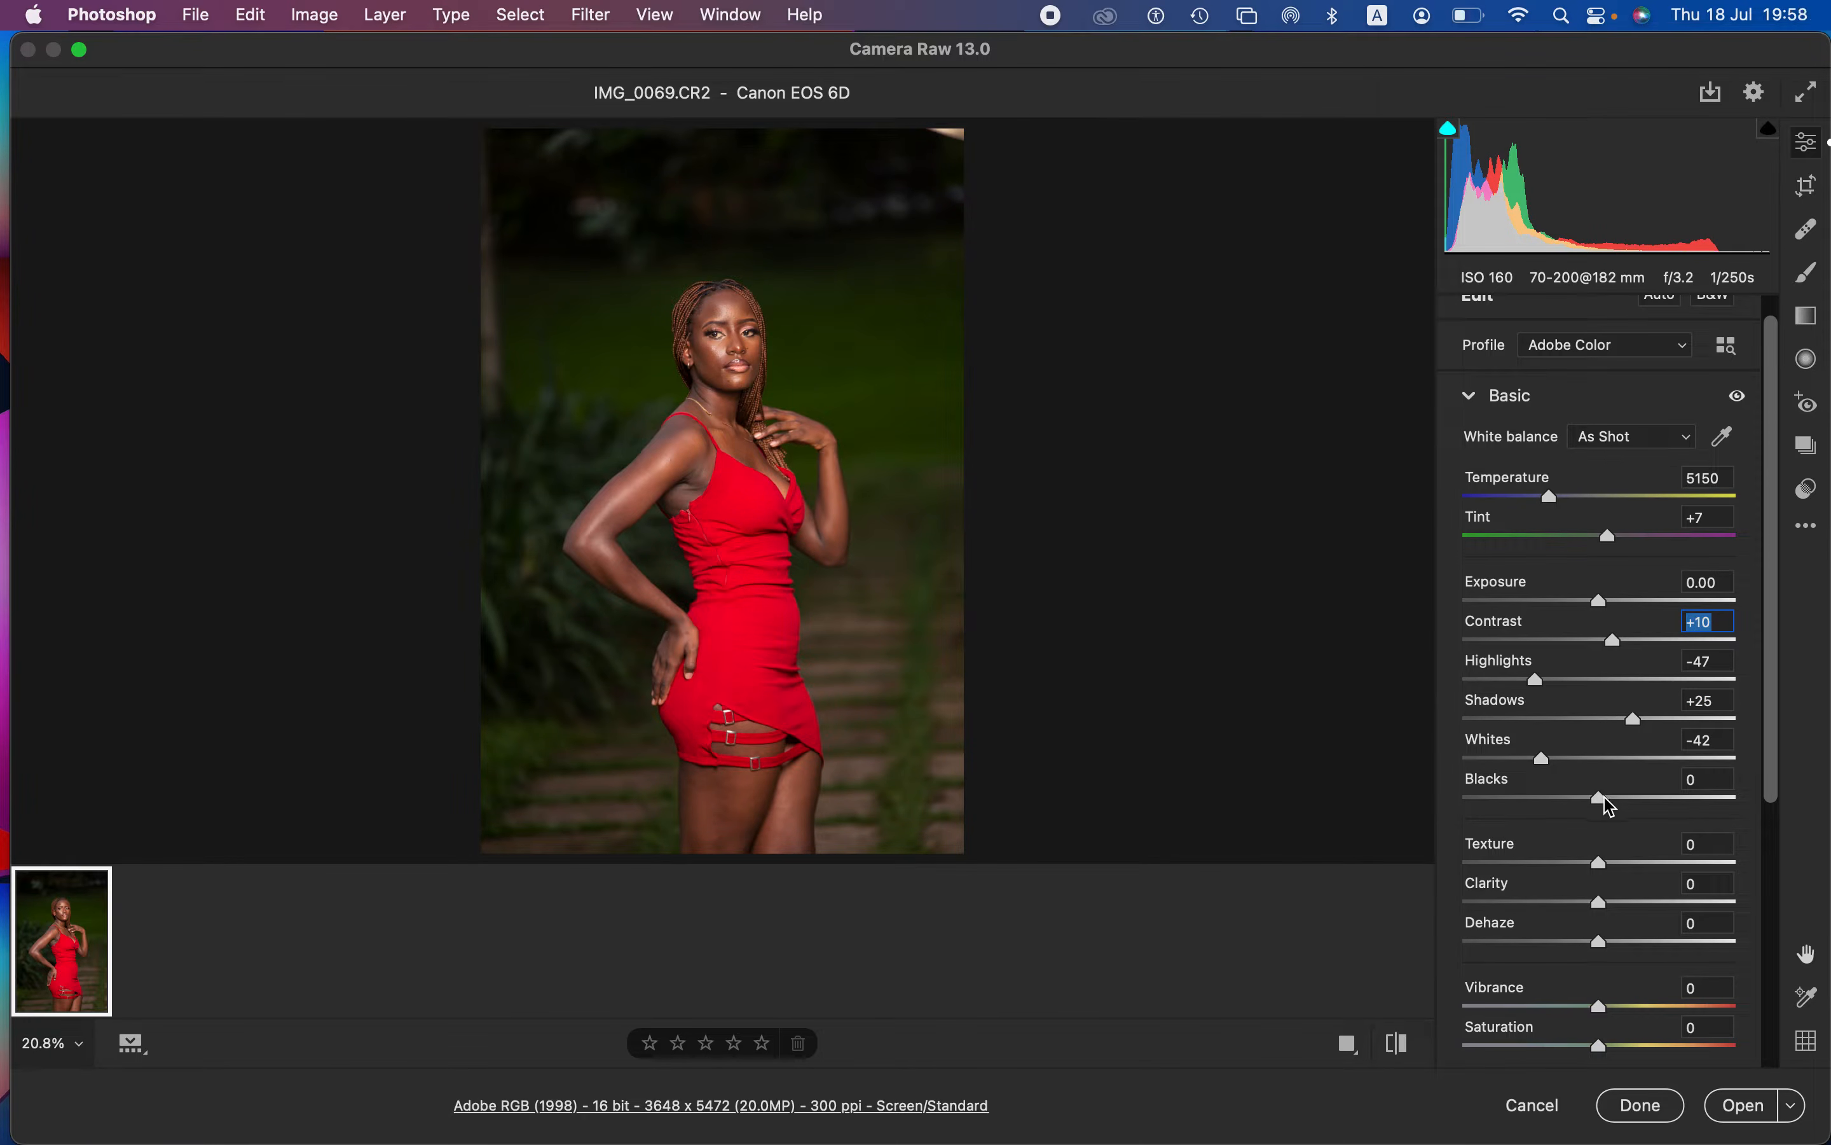
{"action": "left_click_drag", "start_coordinate": [1596, 799], "coordinate": [1592, 806]}
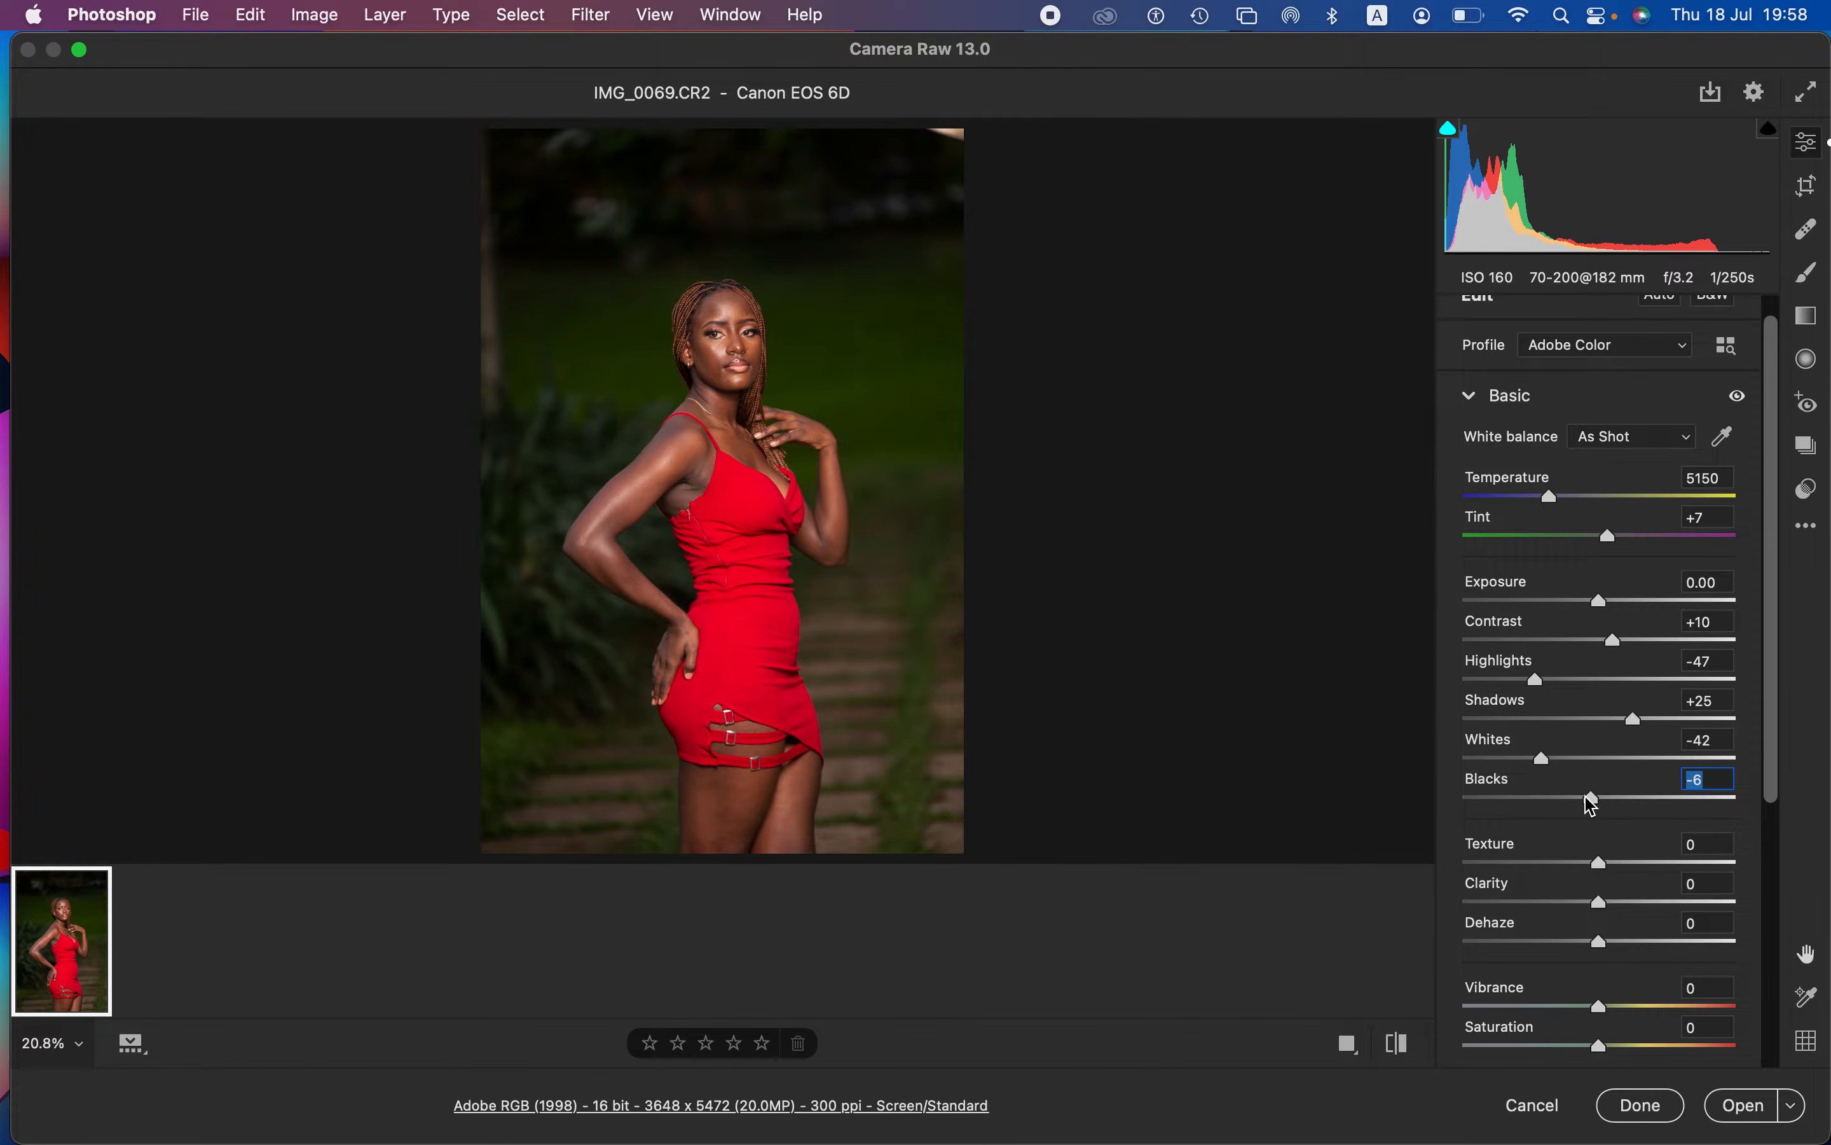
{"action": "left_click_drag", "start_coordinate": [1600, 610], "coordinate": [1606, 615]}
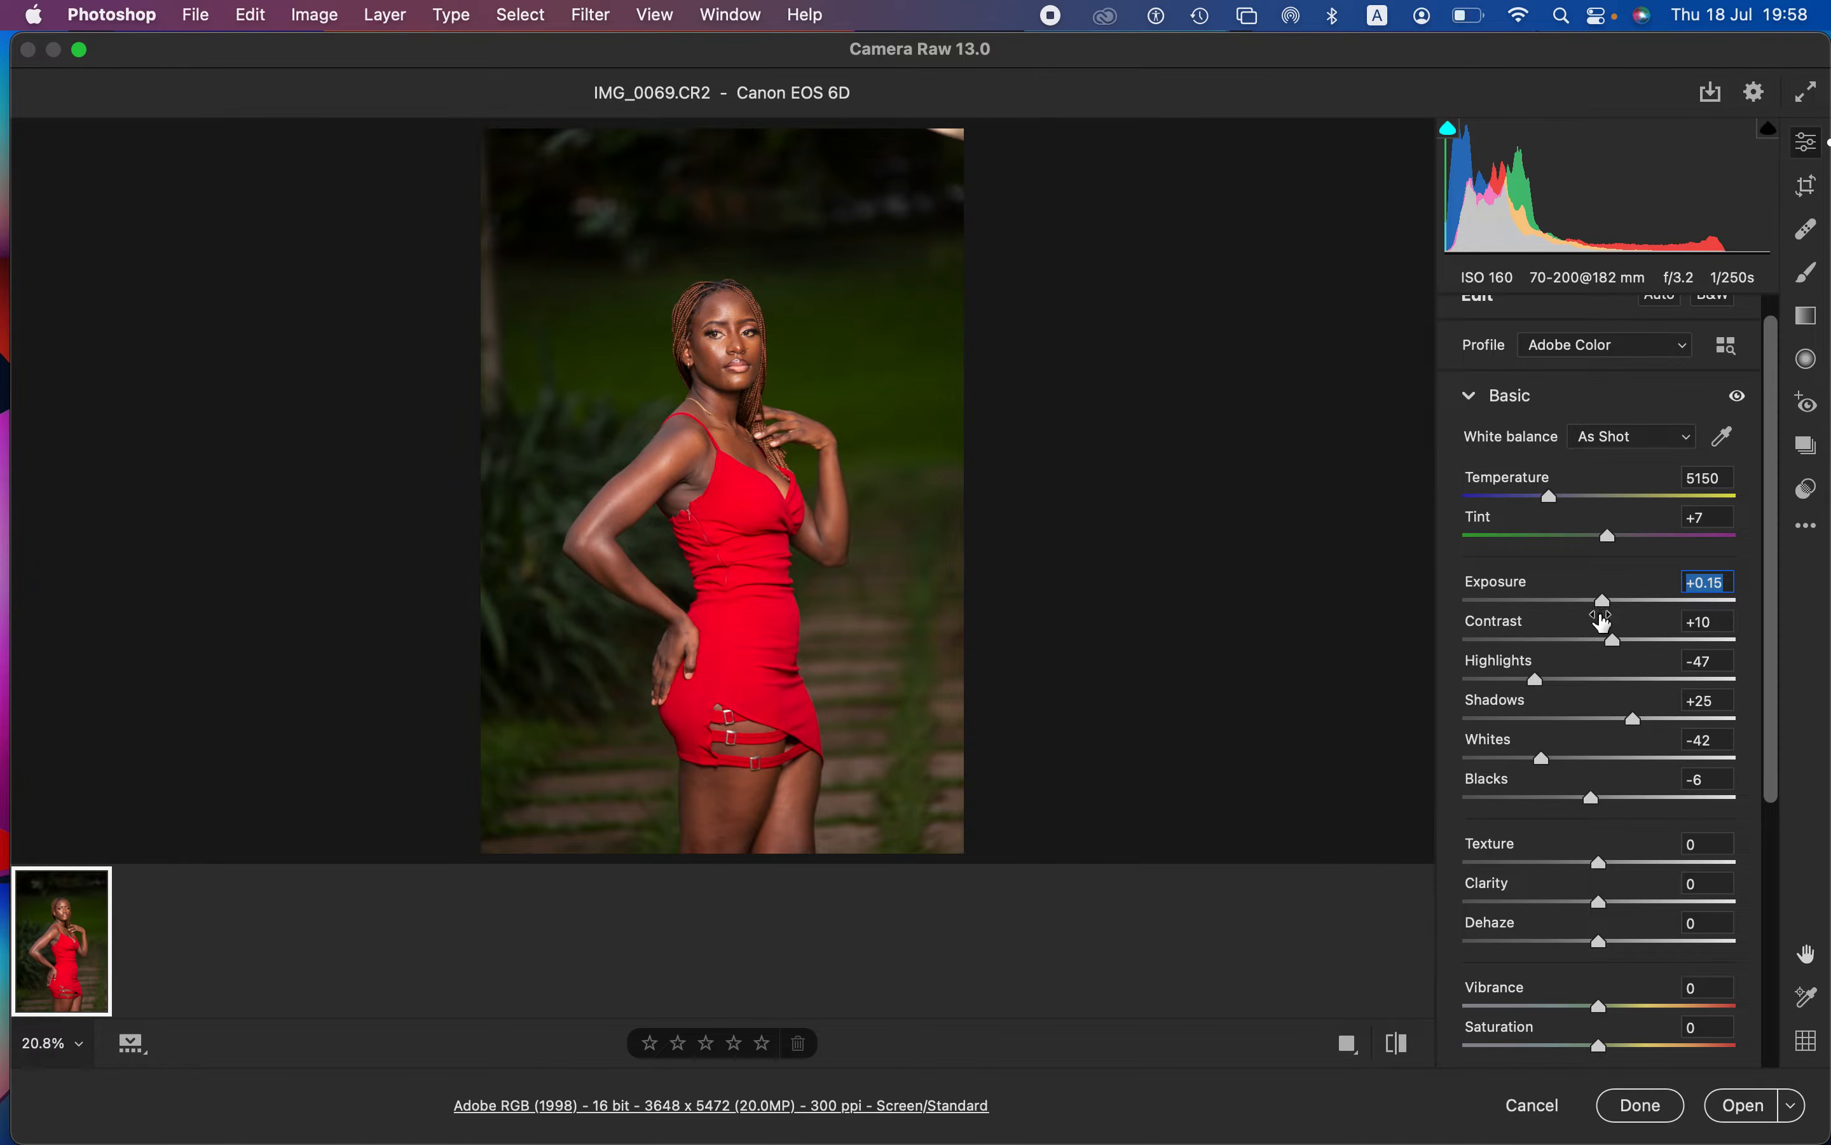
{"action": "left_click", "coordinate": [1400, 1046]}
{"action": "left_click", "coordinate": [1402, 1047]}
{"action": "left_click_drag", "start_coordinate": [1554, 504], "coordinate": [1556, 508]}
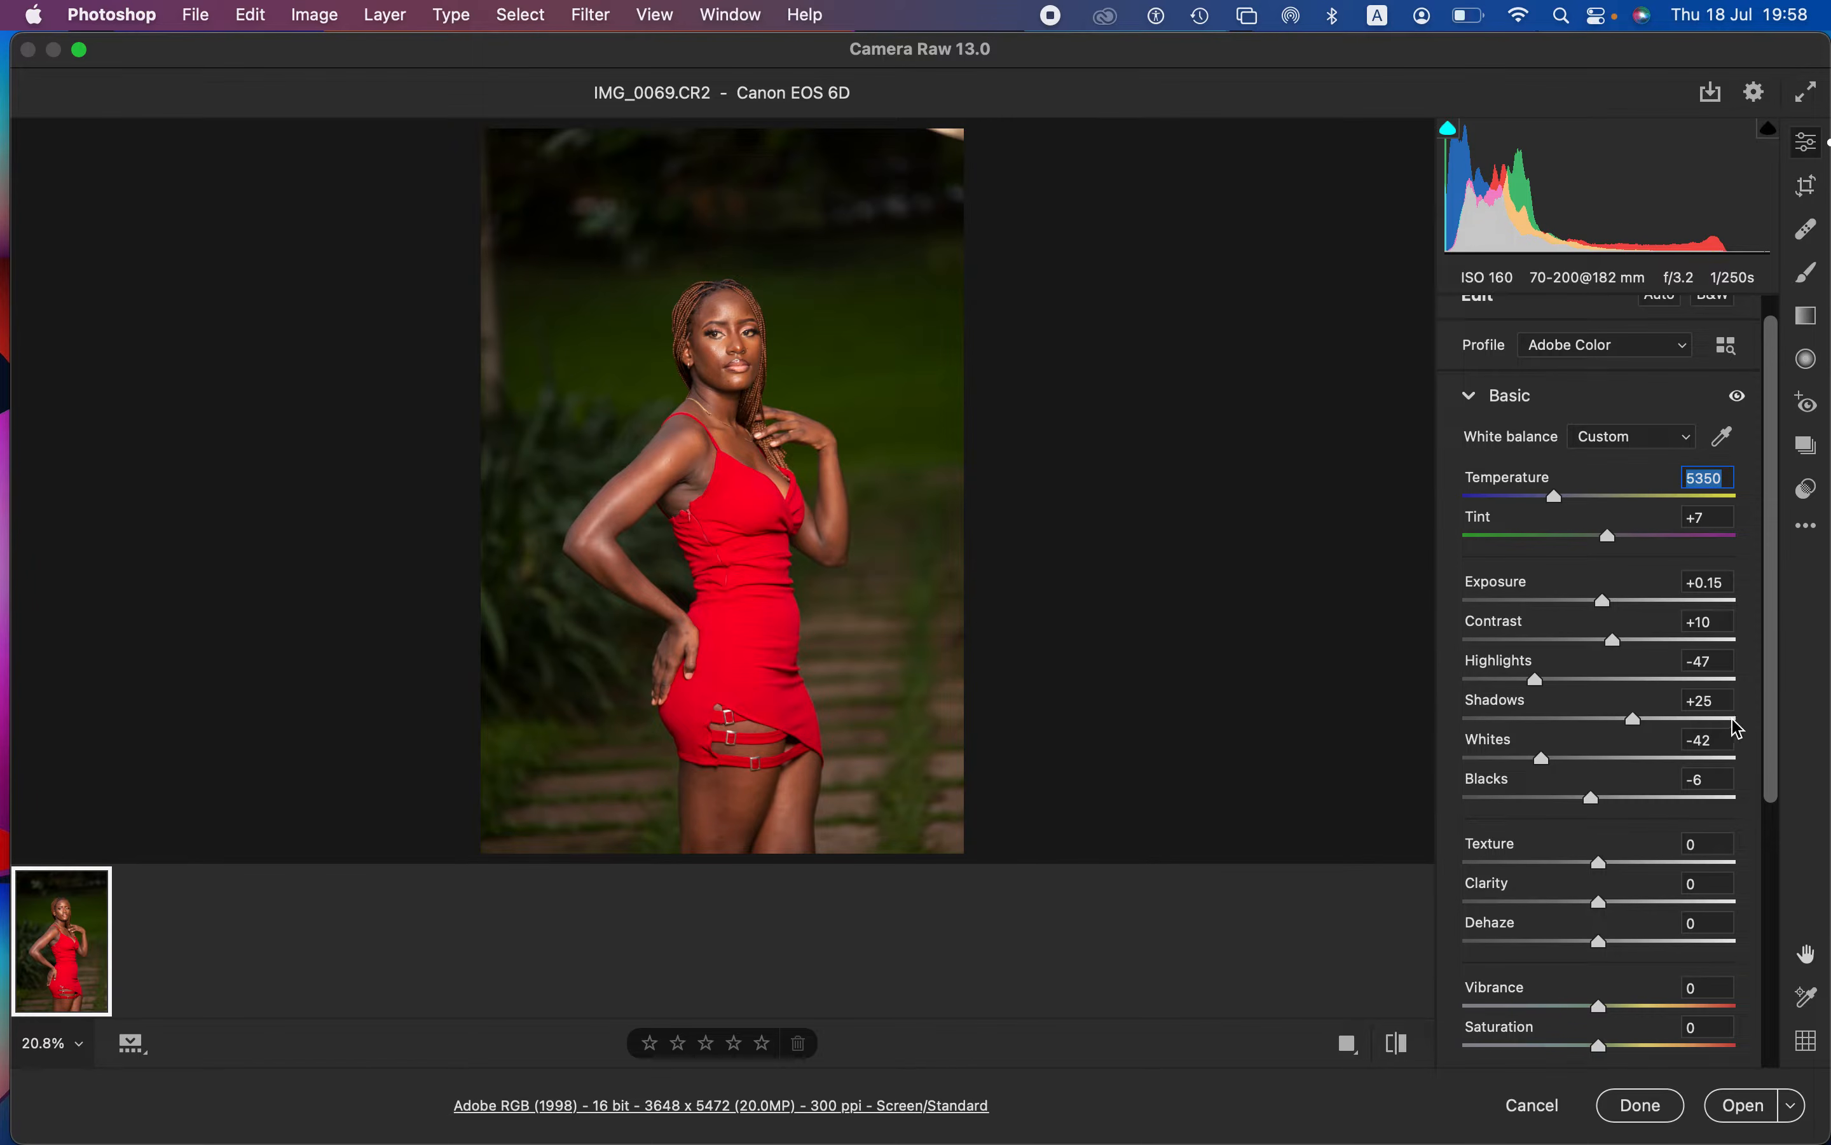
Step: Open the Color Mixer and look through its Hue, Saturation and Luminance adjustments
{"action": "left_click_drag", "start_coordinate": [1775, 689], "coordinate": [1684, 900]}
{"action": "left_click", "coordinate": [1477, 823]}
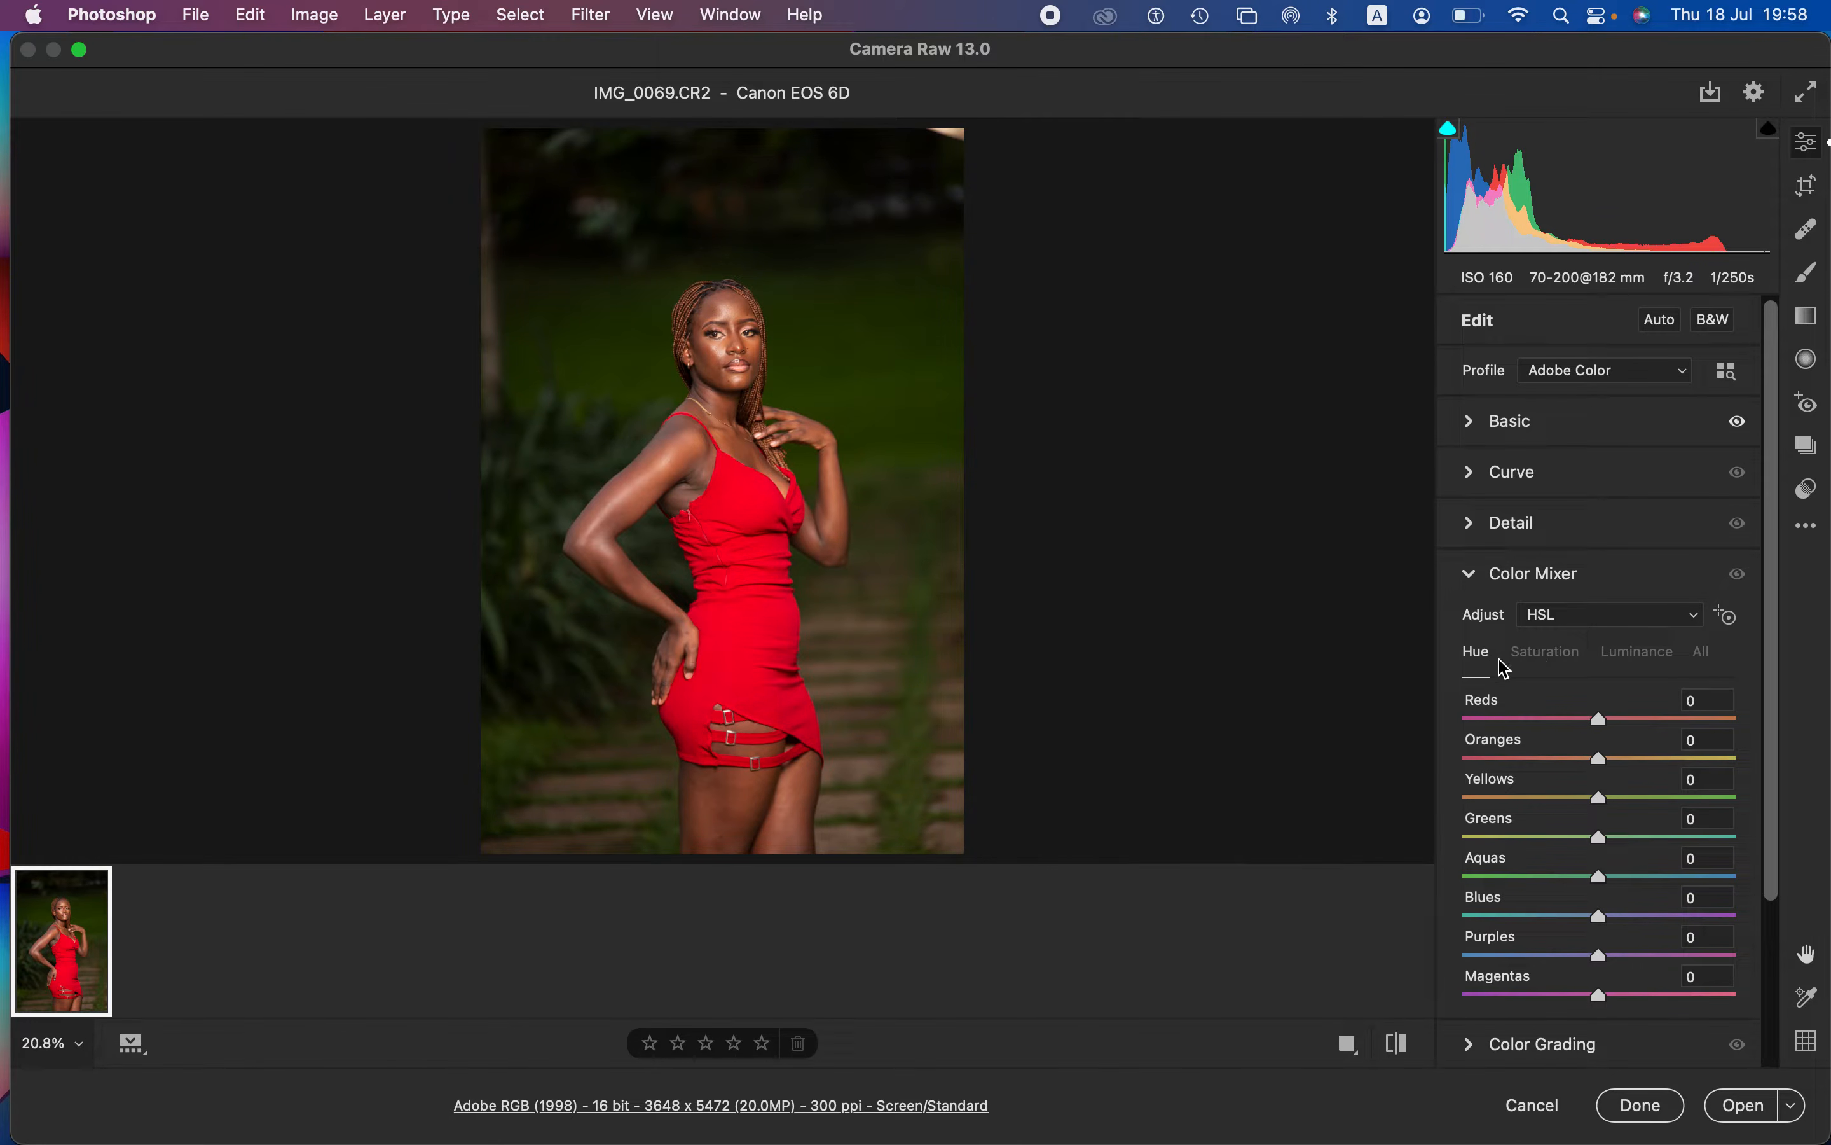
{"action": "left_click", "coordinate": [1556, 663]}
{"action": "left_click", "coordinate": [1637, 665]}
{"action": "left_click", "coordinate": [1481, 664]}
{"action": "left_click", "coordinate": [1561, 670]}
{"action": "left_click", "coordinate": [1630, 672]}
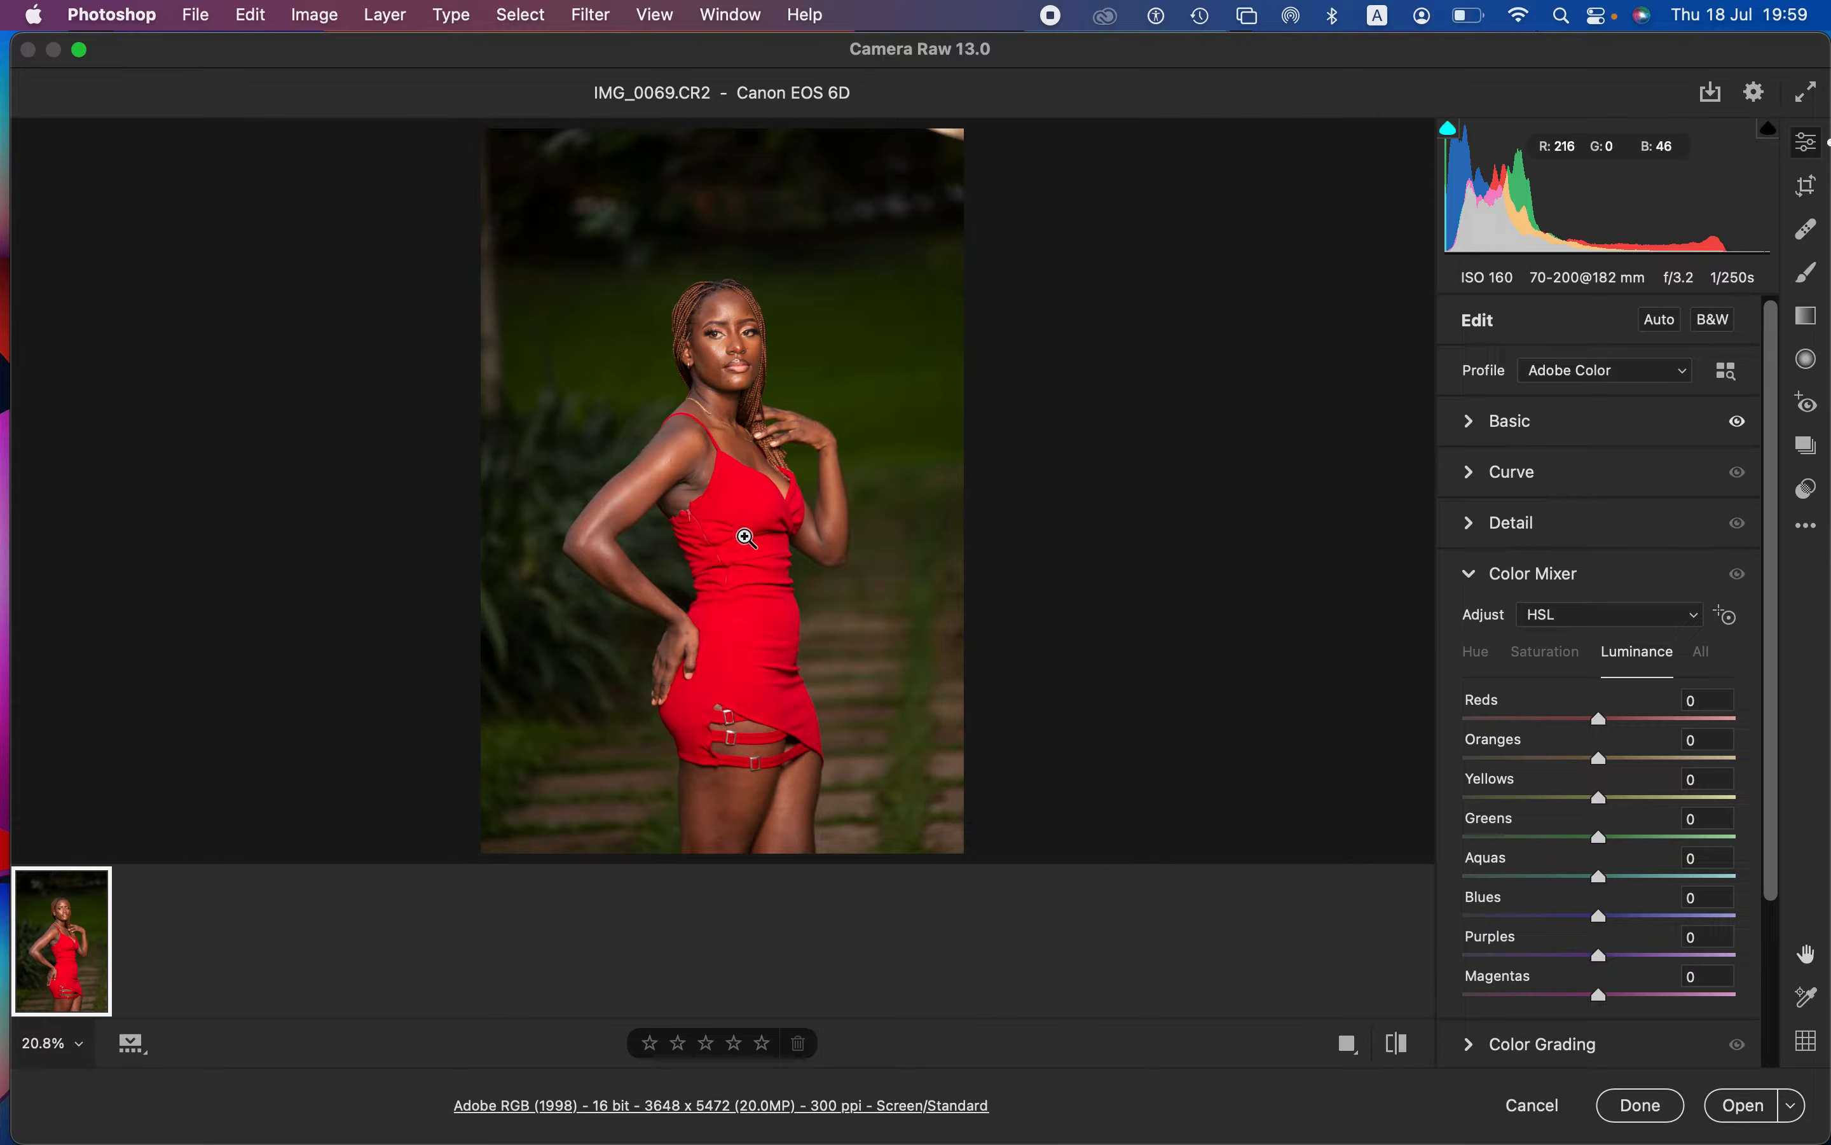
Step: Shift the hue of the Greens to +58 and of the Yellows to +28 in the Color Mixer
{"action": "left_click", "coordinate": [1485, 661]}
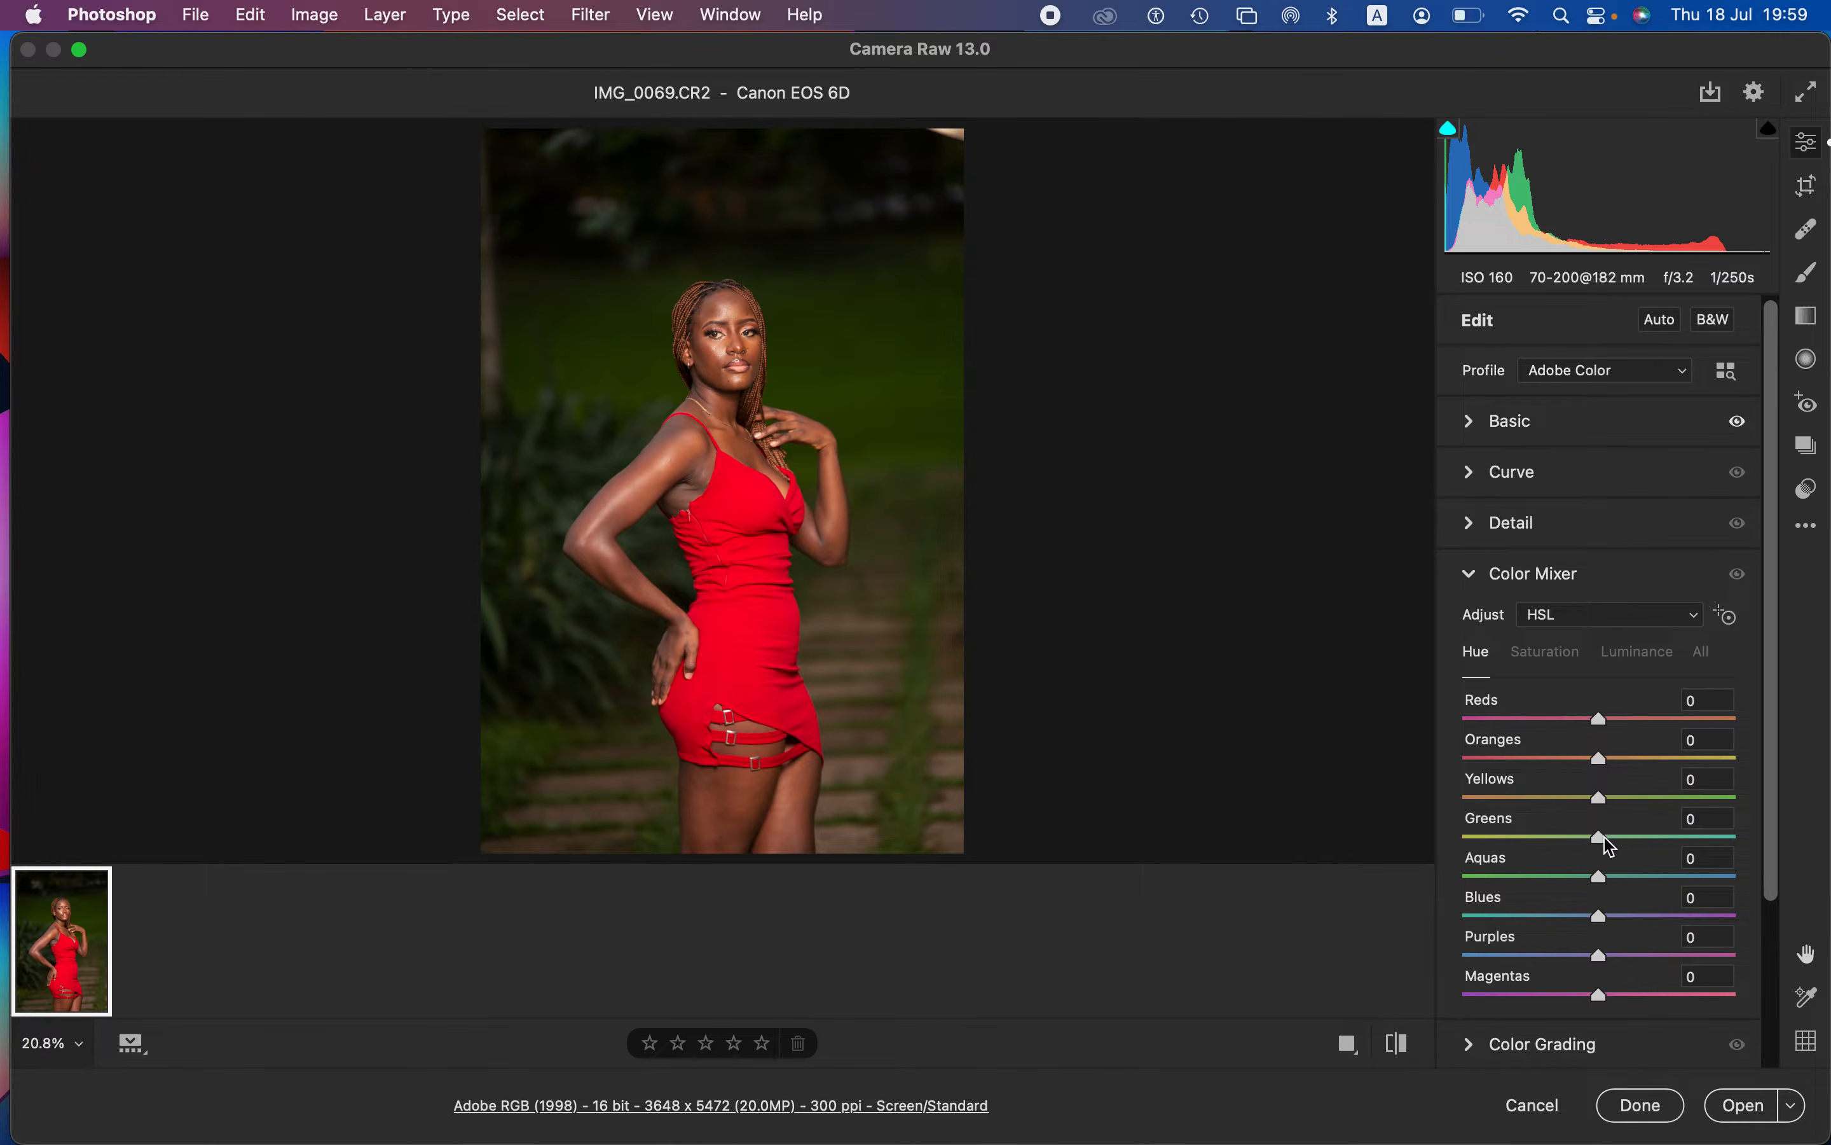
{"action": "left_click_drag", "start_coordinate": [1604, 846], "coordinate": [1687, 851]}
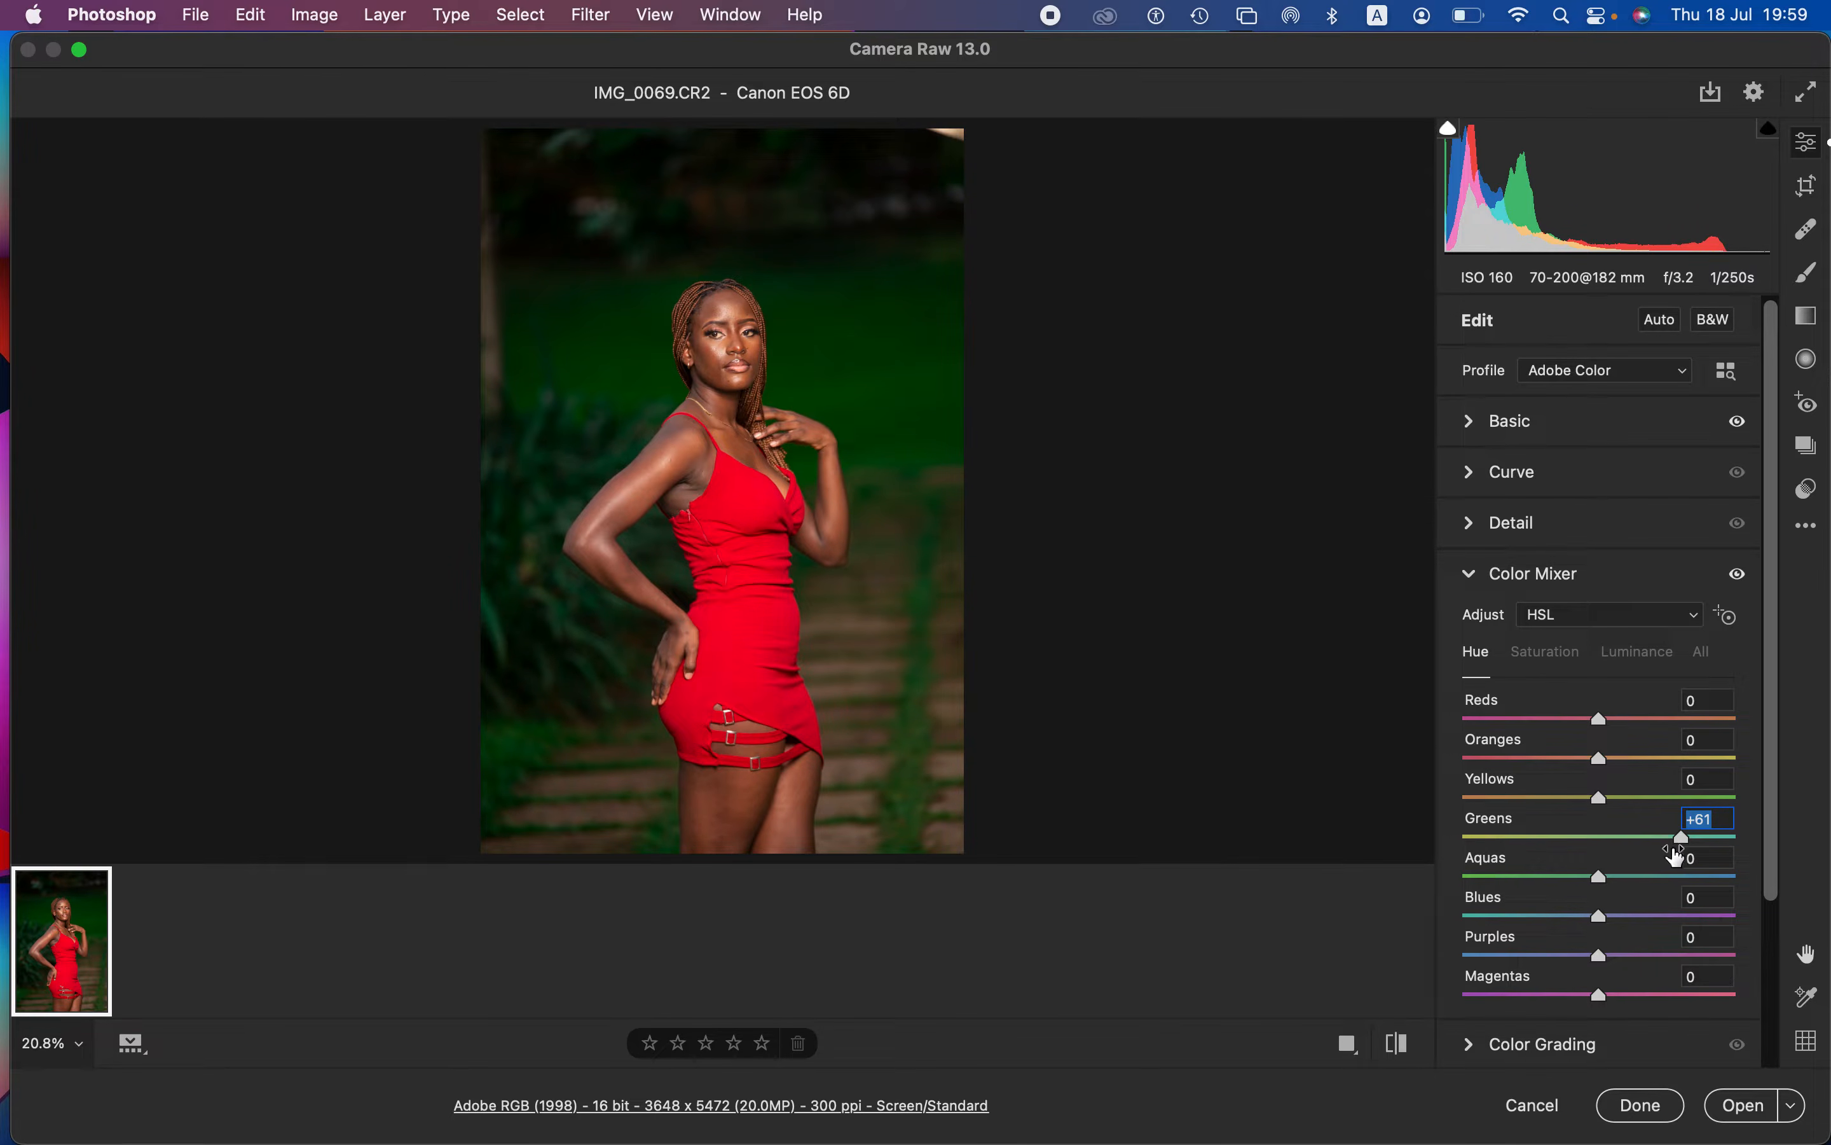
{"action": "mouse_move", "coordinate": [1683, 842]}
{"action": "left_mouse_down"}
{"action": "mouse_move", "coordinate": [1481, 840]}
{"action": "mouse_move", "coordinate": [1686, 870]}
{"action": "left_mouse_up"}
{"action": "left_click_drag", "start_coordinate": [1610, 798], "coordinate": [1639, 804]}
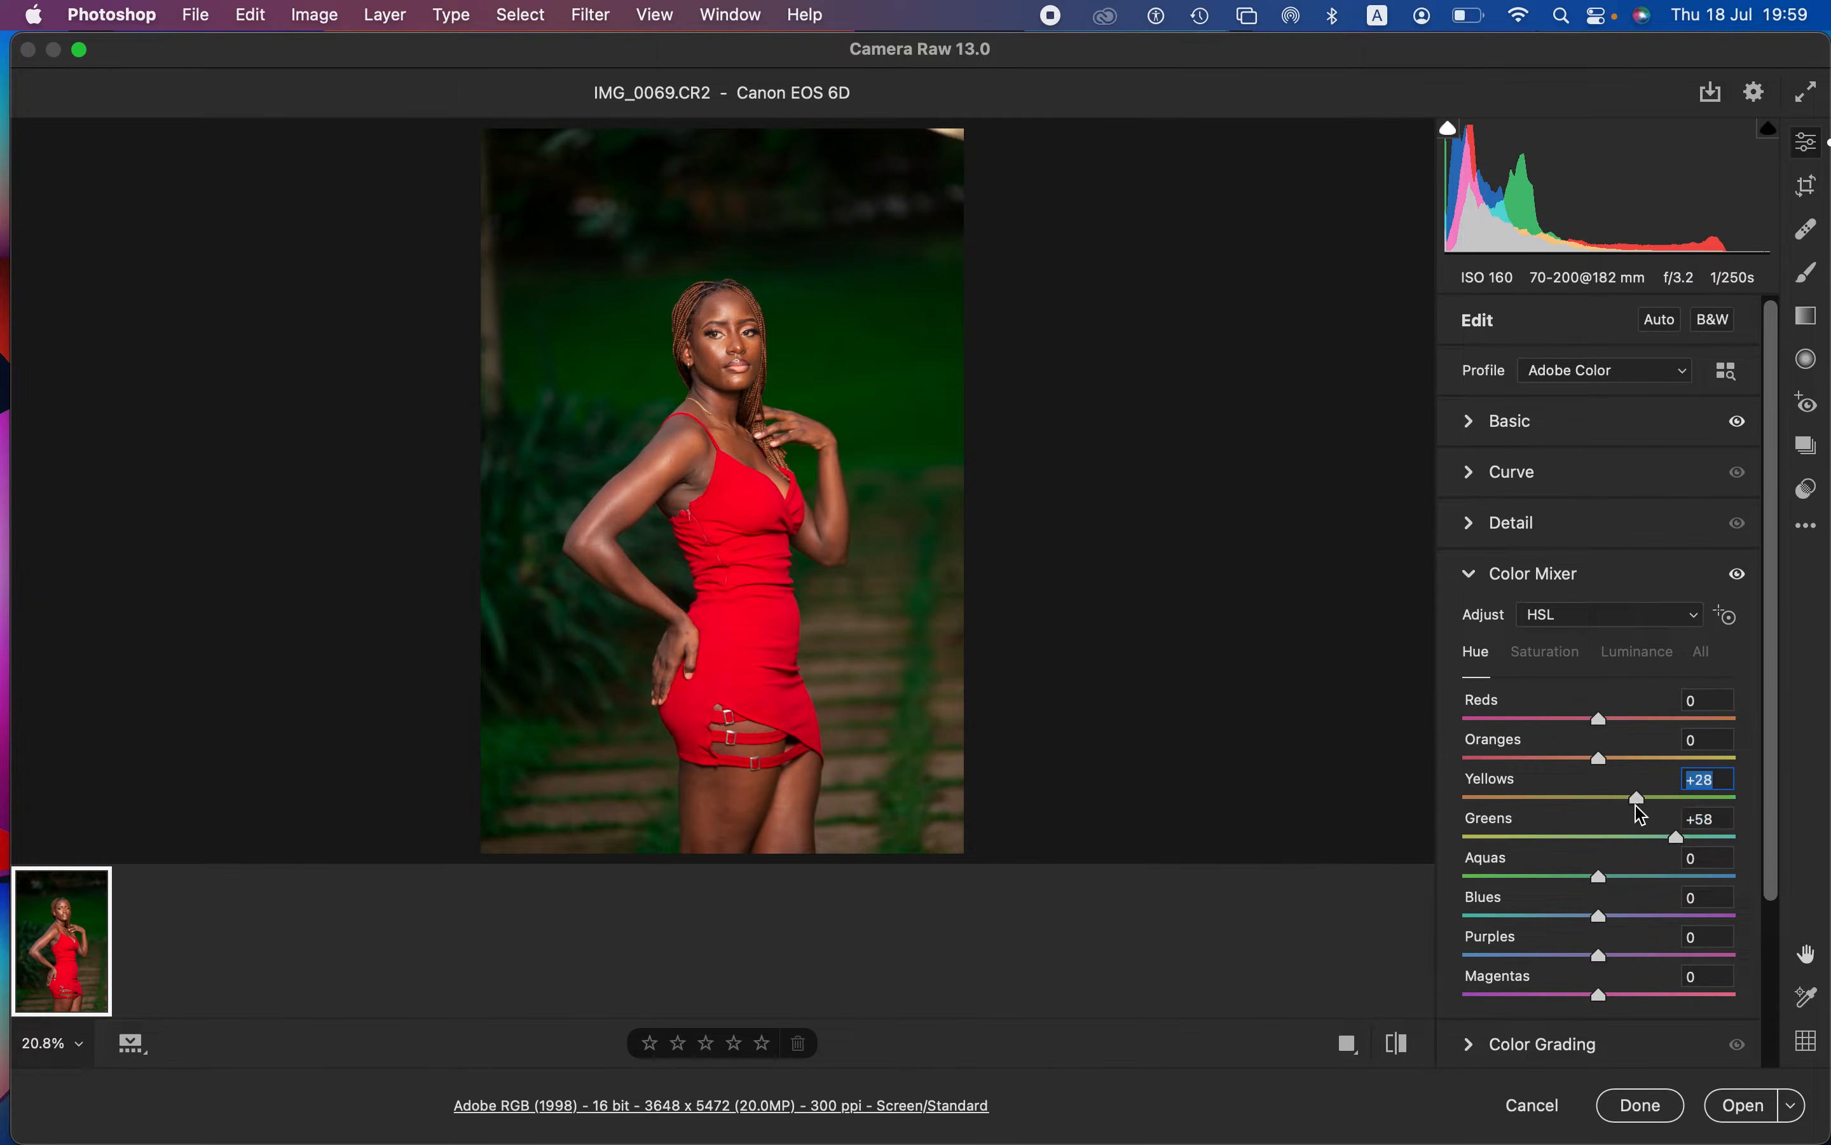
Step: Reduce the saturation of the Greens to -30 and the Yellows to -26, and compare with the original view
{"action": "left_click", "coordinate": [1559, 668]}
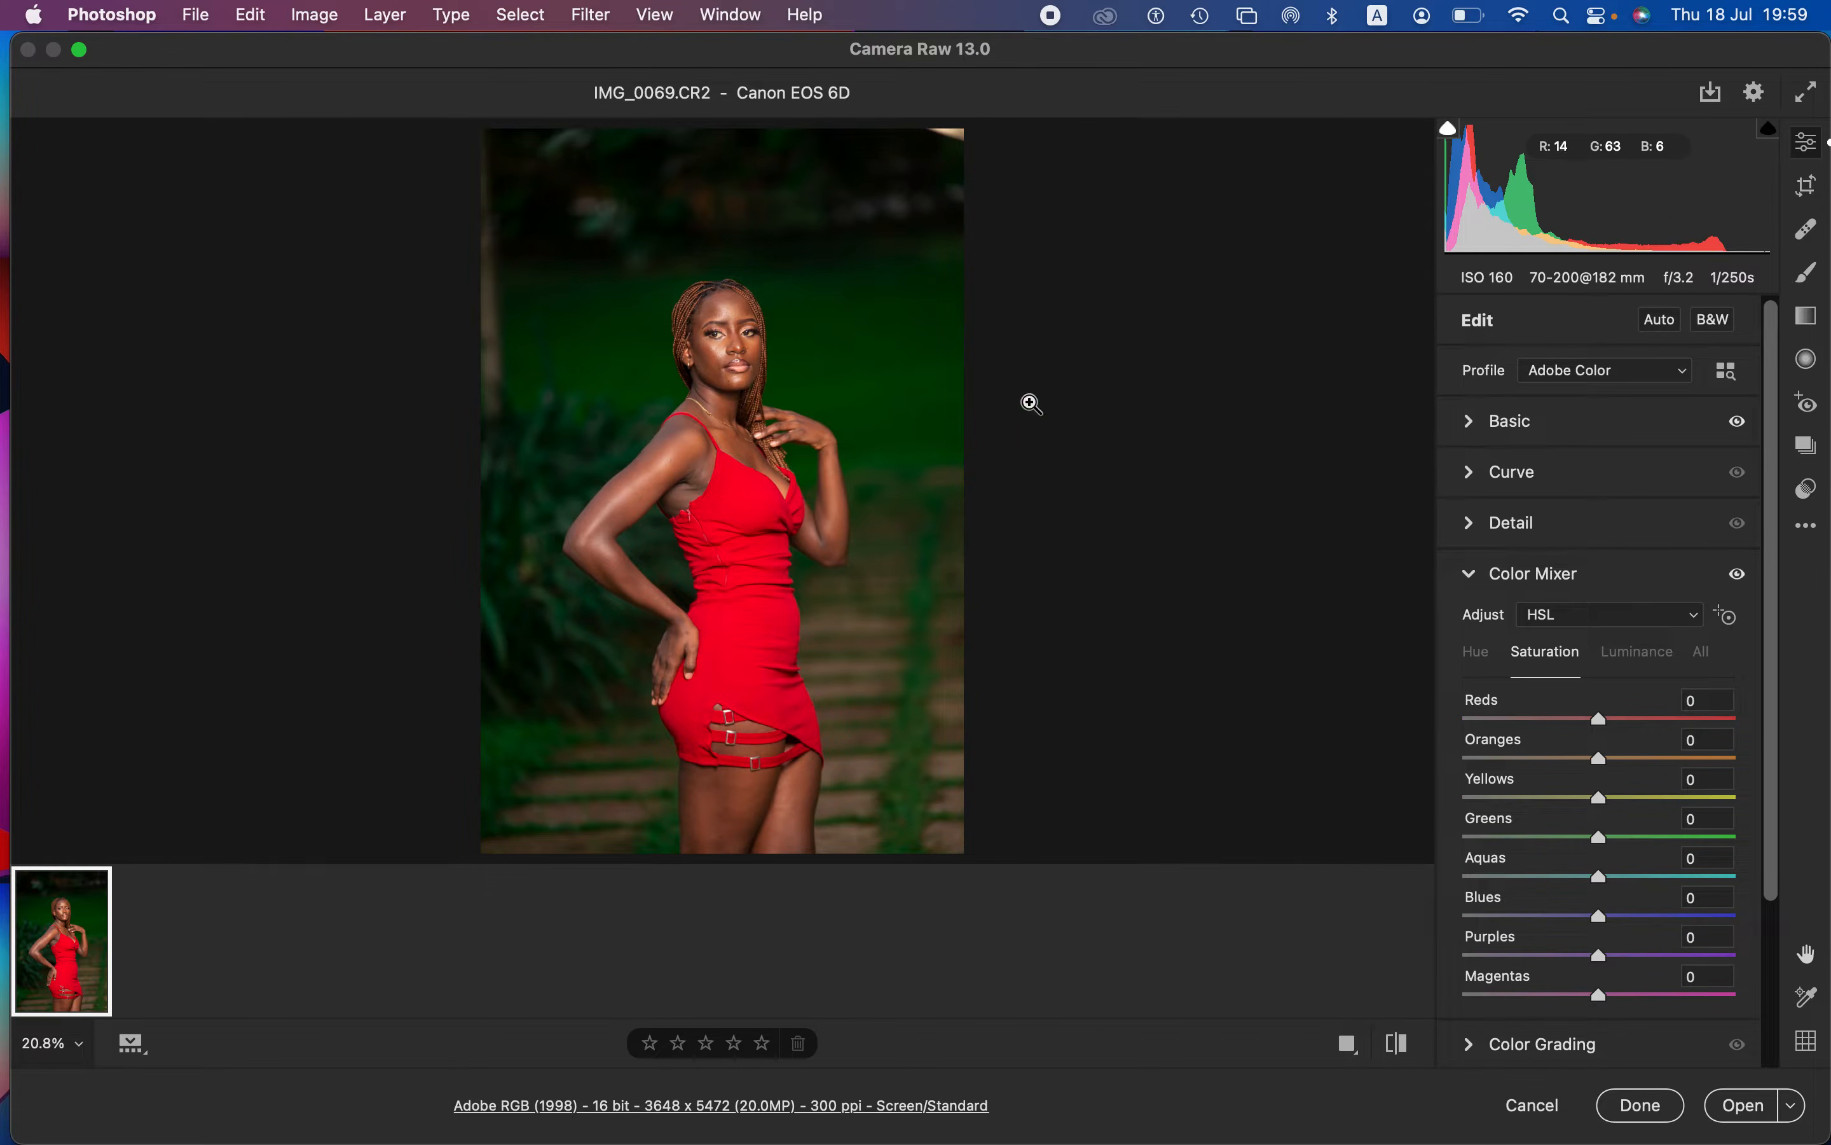
{"action": "mouse_move", "coordinate": [1596, 838]}
{"action": "left_mouse_down"}
{"action": "mouse_move", "coordinate": [1545, 838]}
{"action": "mouse_move", "coordinate": [1565, 801]}
{"action": "mouse_move", "coordinate": [1544, 801]}
{"action": "mouse_move", "coordinate": [1564, 800]}
{"action": "mouse_move", "coordinate": [1561, 838]}
{"action": "left_mouse_up"}
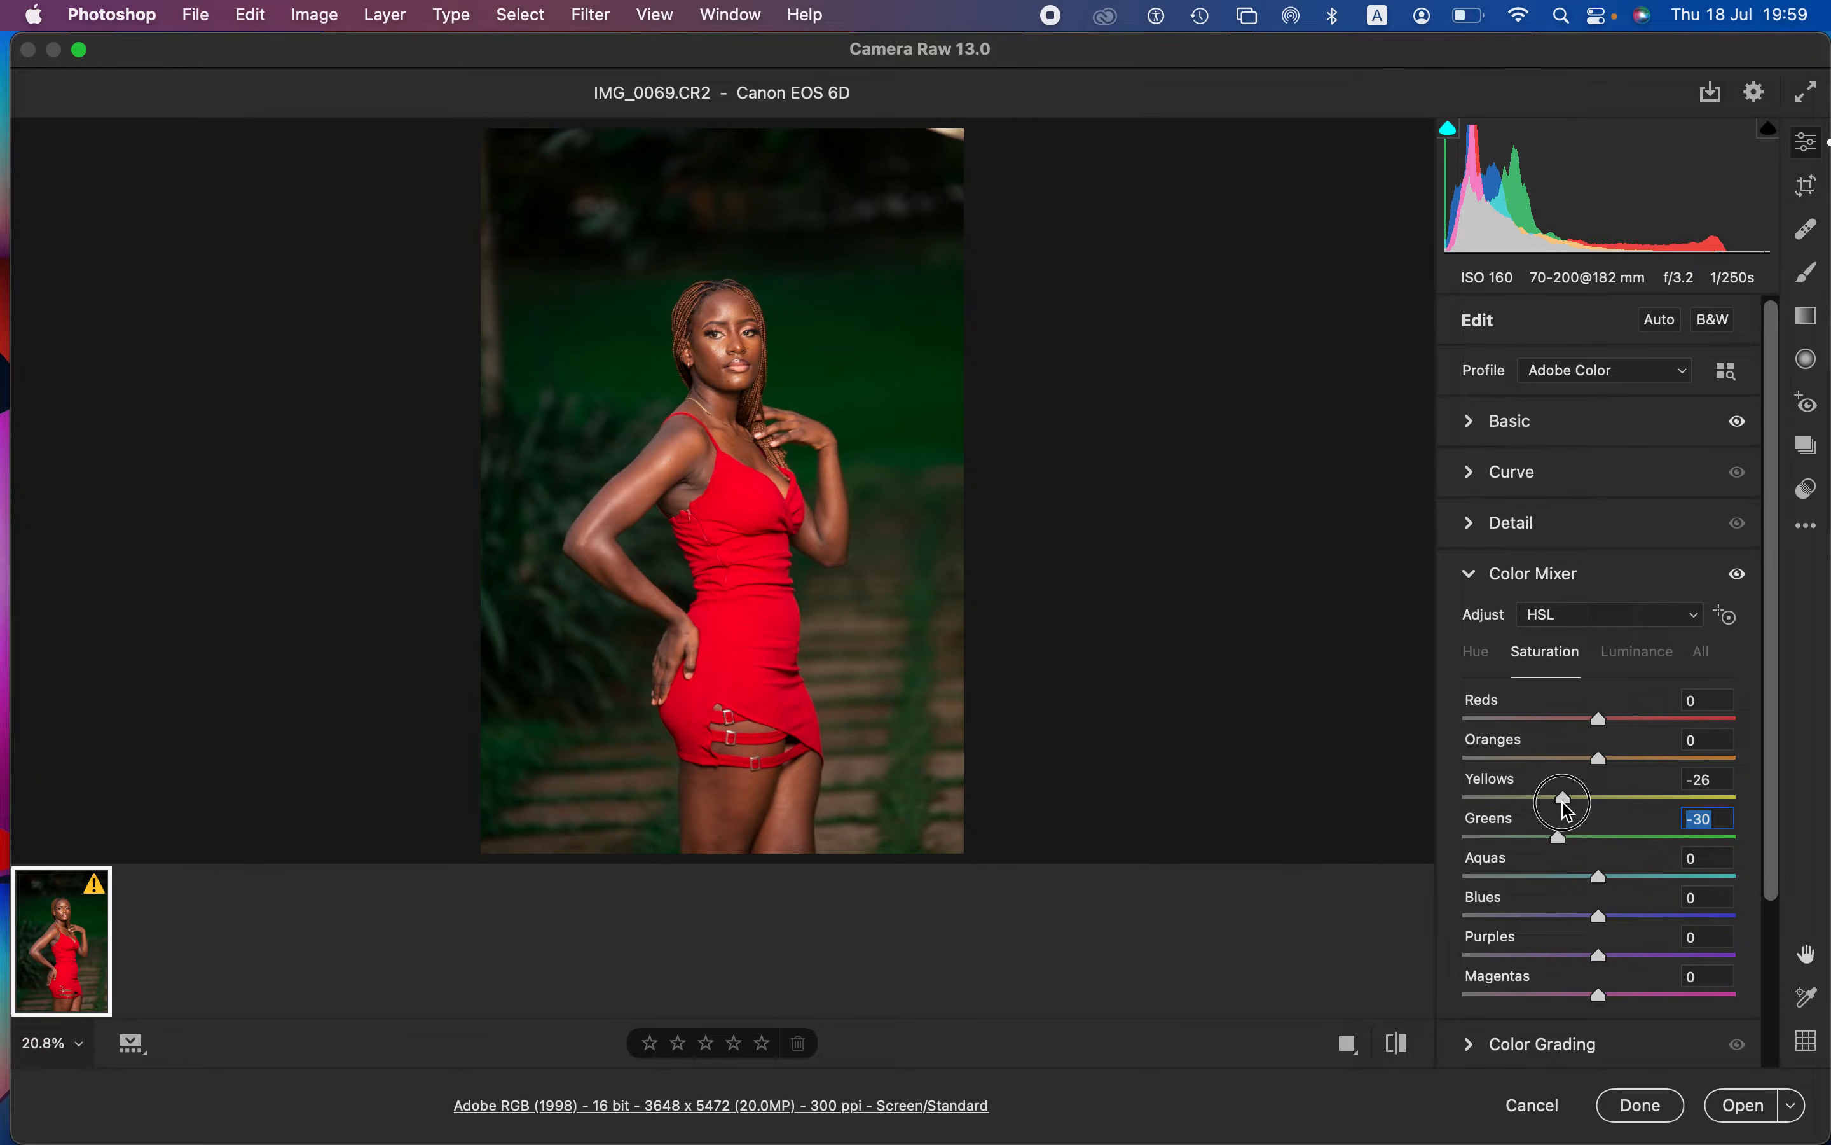
{"action": "left_click", "coordinate": [1565, 801]}
{"action": "left_click", "coordinate": [1397, 1045]}
{"action": "left_click", "coordinate": [1398, 1045]}
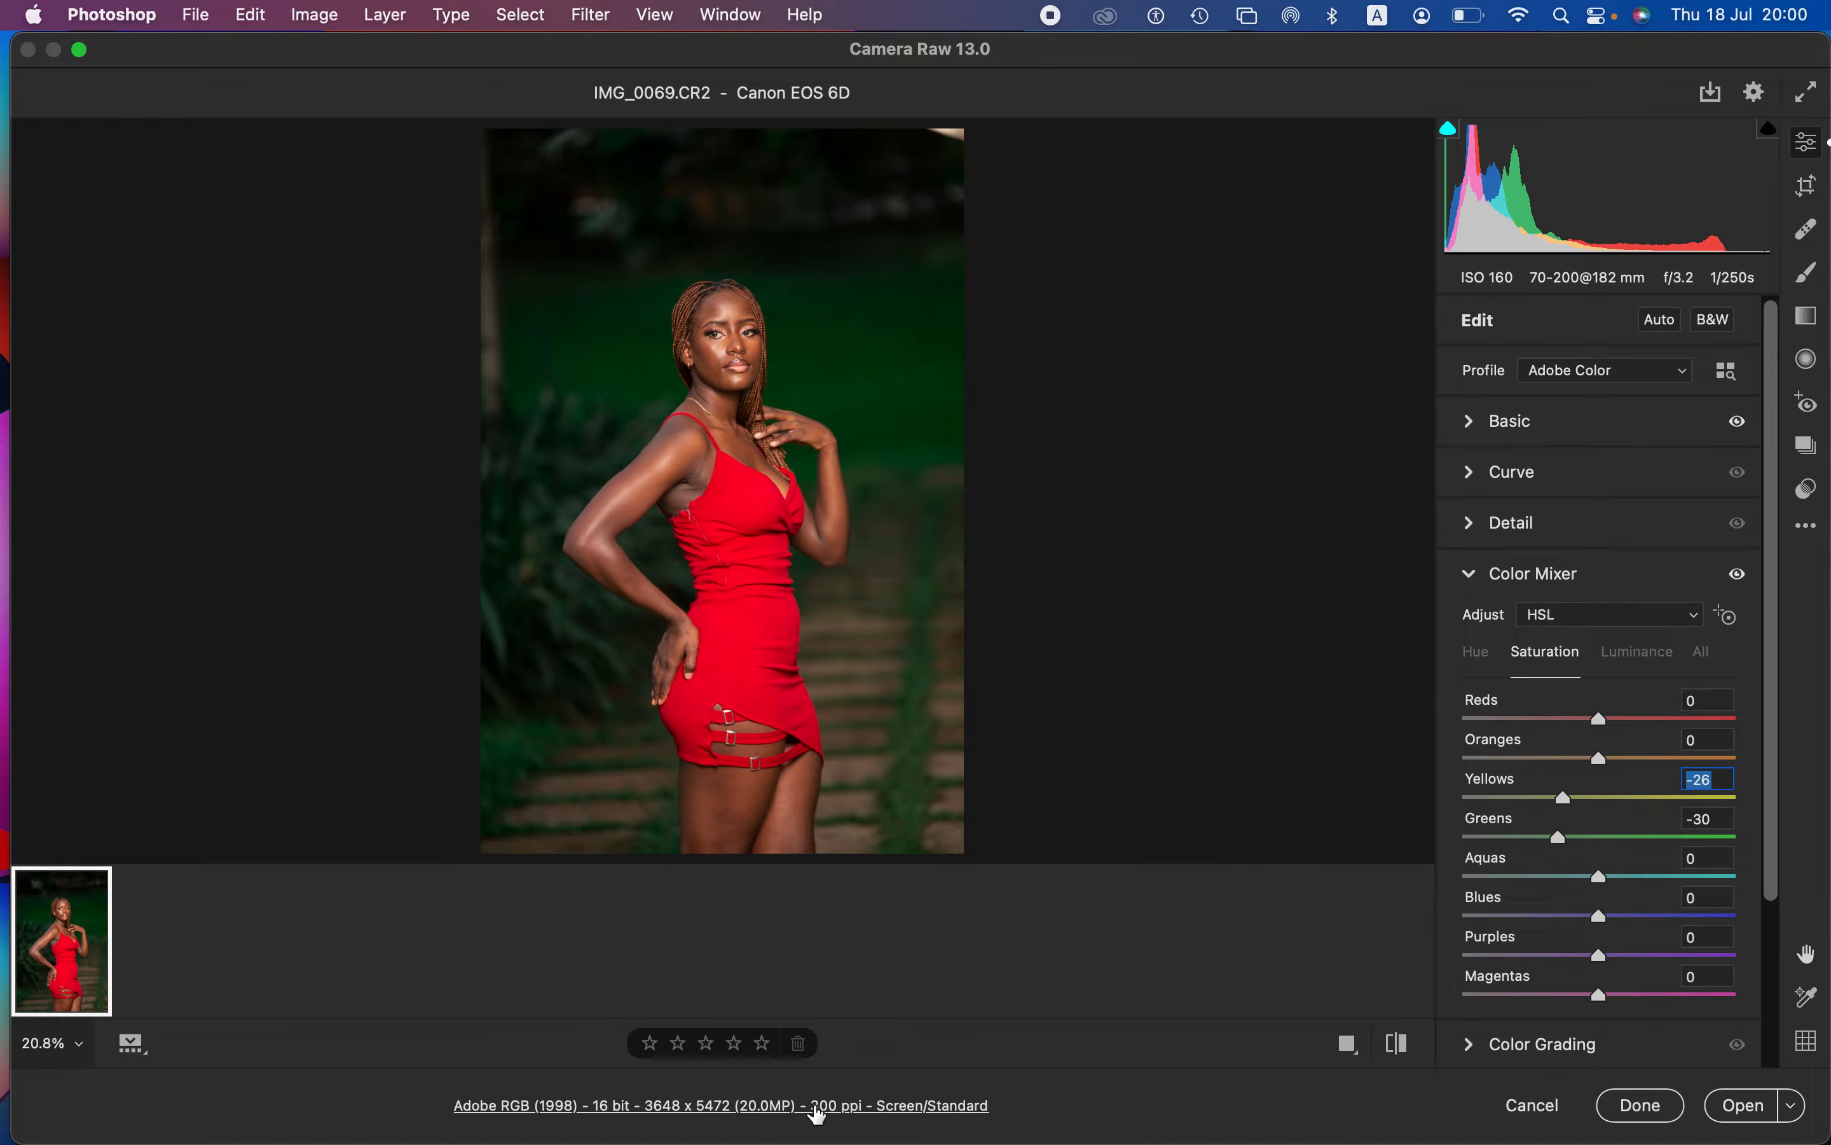
Step: In the workflow preferences, choose pixels/inch for the resolution and Standard output sharpening for Screen
{"action": "left_click", "coordinate": [832, 1109]}
{"action": "left_click", "coordinate": [763, 1105]}
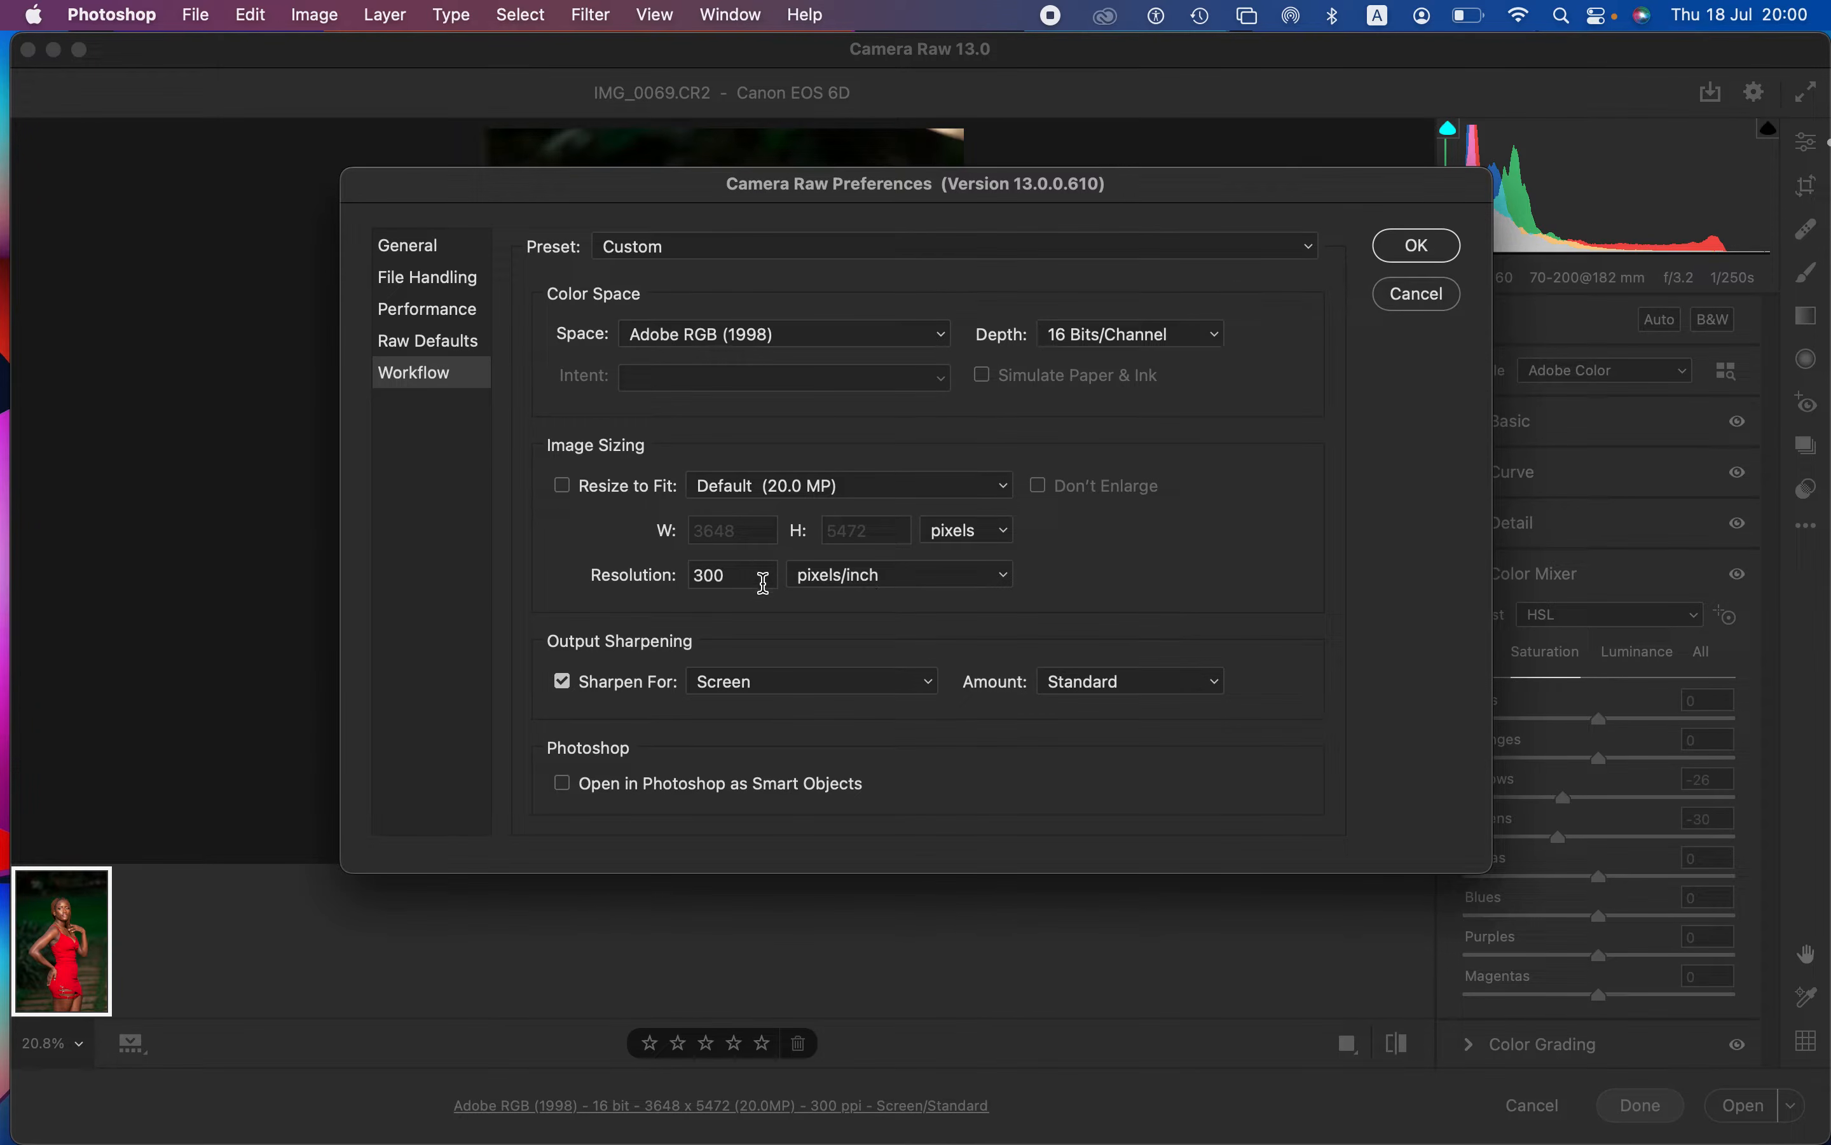
{"action": "left_click", "coordinate": [853, 585]}
{"action": "left_click", "coordinate": [854, 583]}
{"action": "left_click", "coordinate": [785, 692]}
{"action": "left_click", "coordinate": [795, 689]}
{"action": "left_click", "coordinate": [1137, 683]}
{"action": "left_click", "coordinate": [1128, 683]}
Step: Choose 16 Bits/Channel and Adobe RGB (1998) for the output, accept the preferences and open the photo for editing
{"action": "left_click", "coordinate": [1125, 338]}
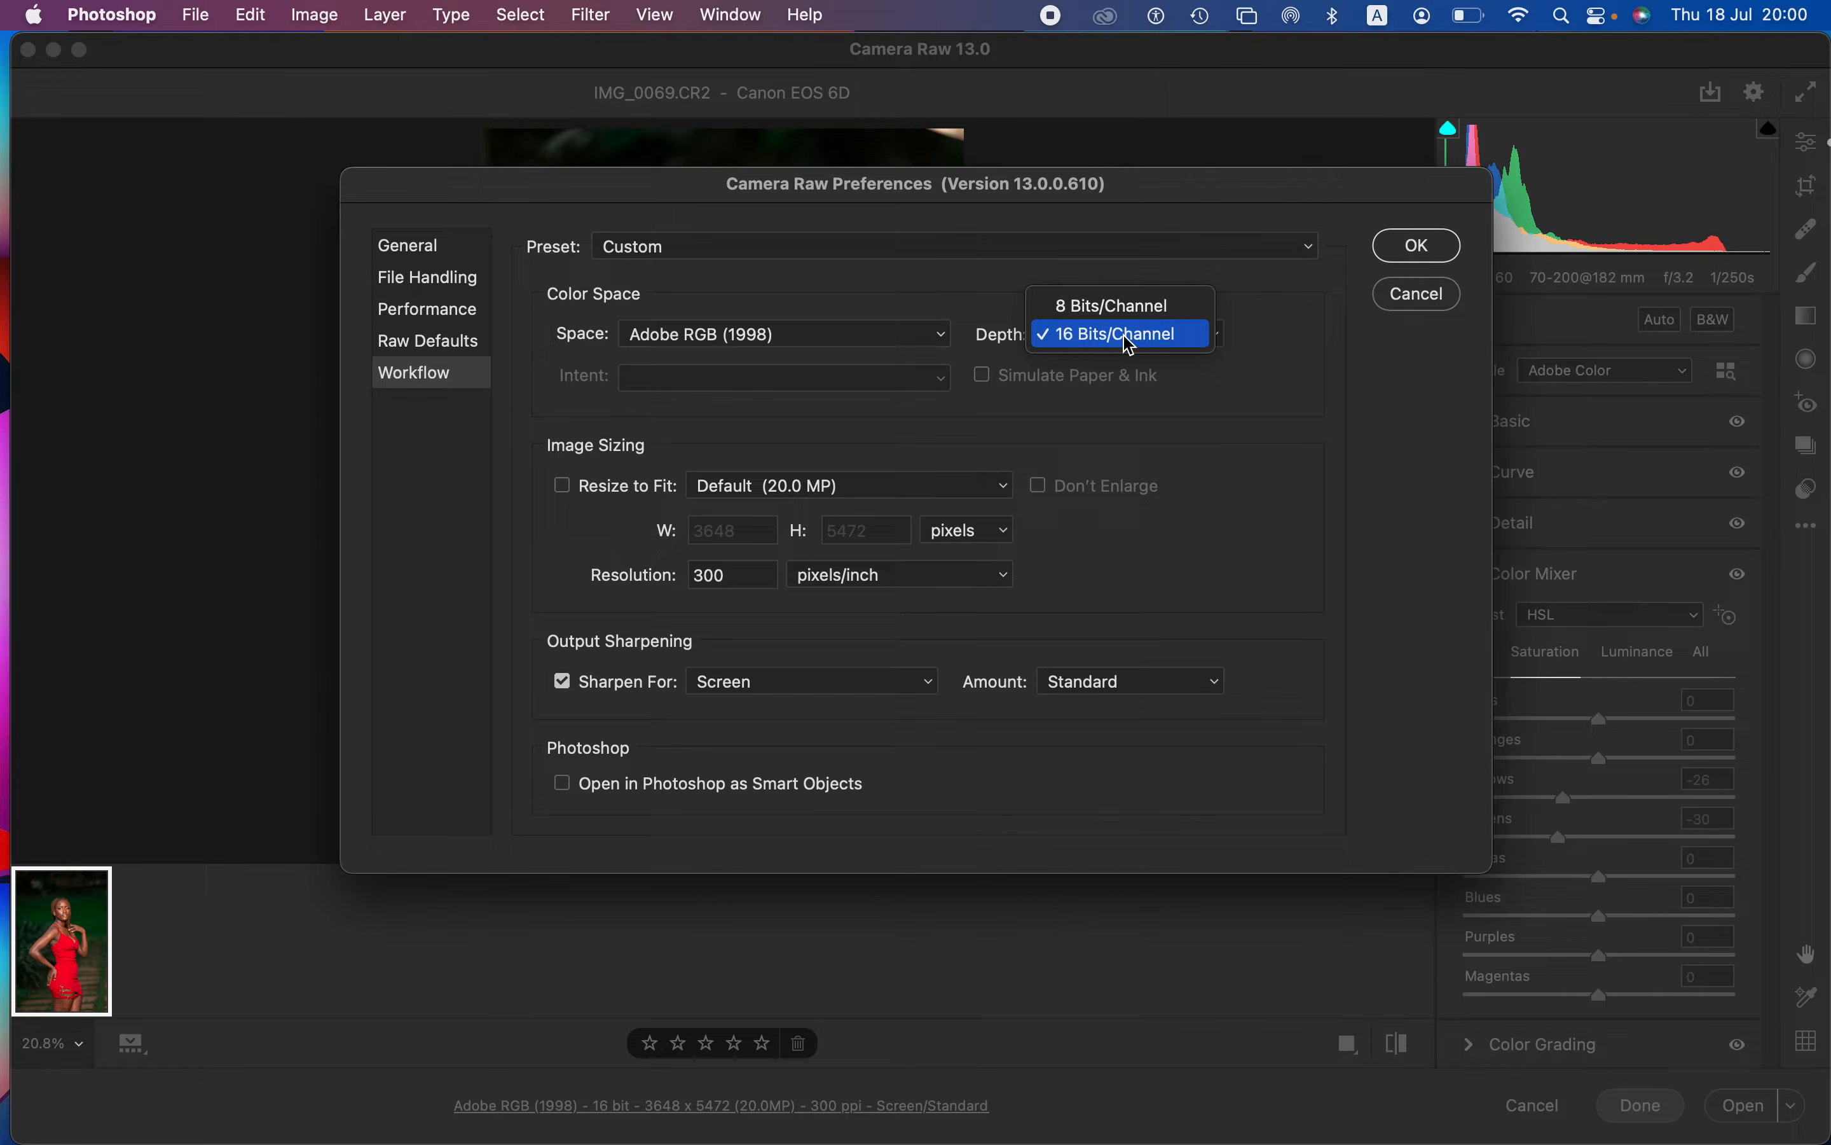
{"action": "left_click", "coordinate": [1126, 339]}
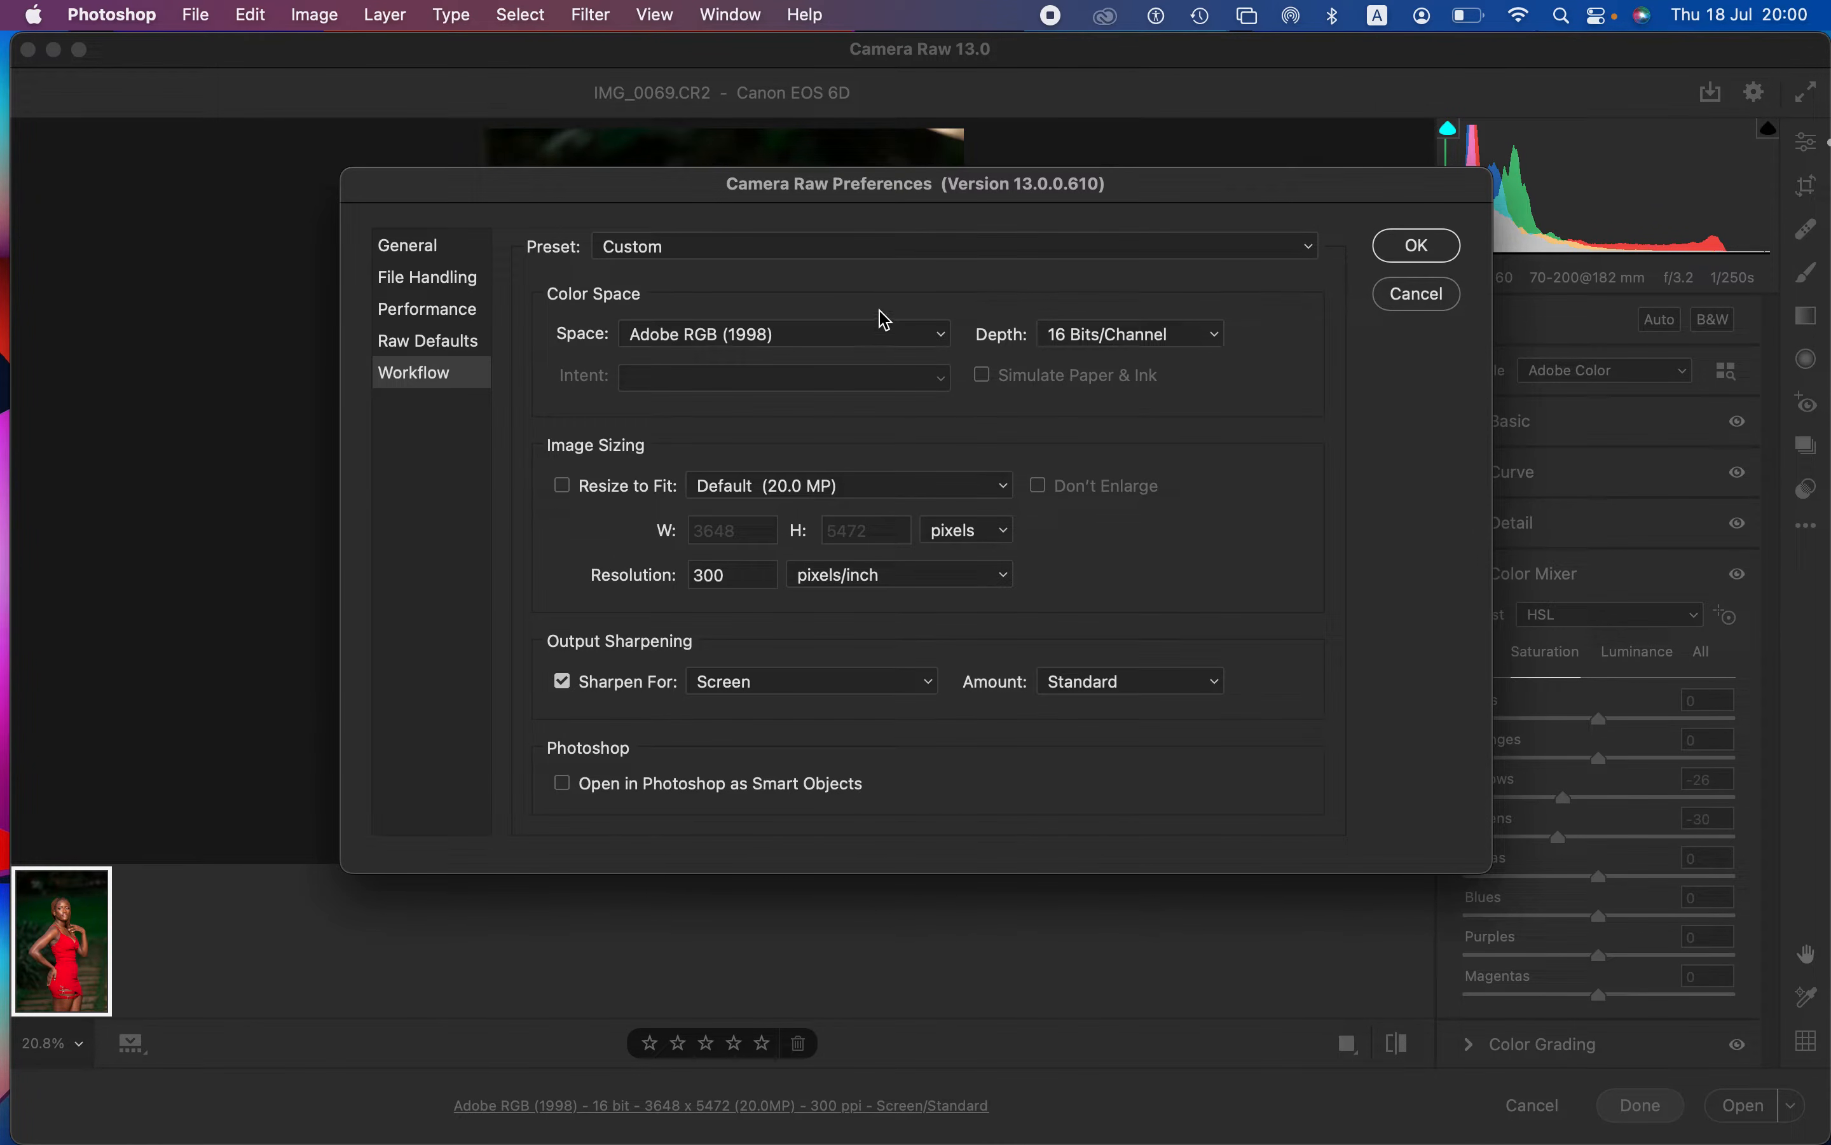
{"action": "left_click", "coordinate": [885, 327]}
{"action": "left_click", "coordinate": [893, 337]}
{"action": "left_click", "coordinate": [1418, 250]}
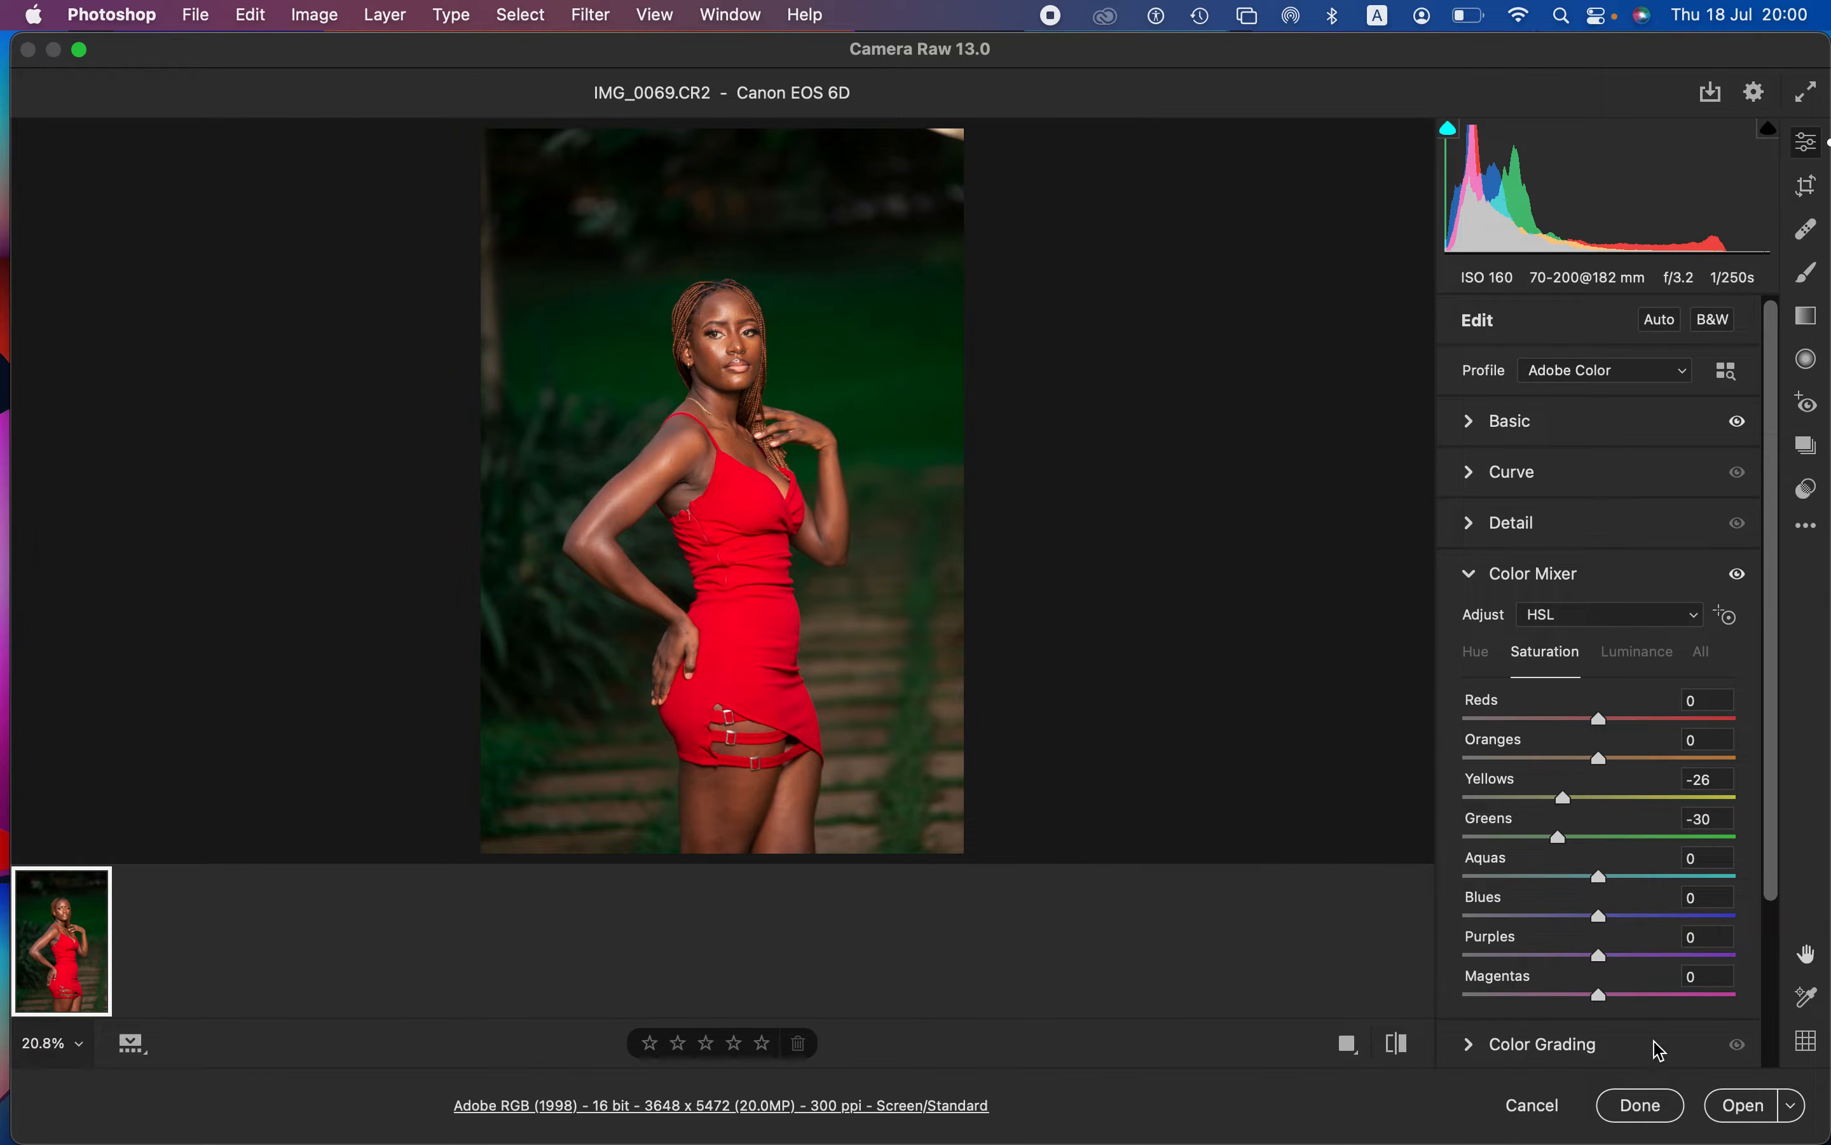
{"action": "left_click", "coordinate": [1741, 1107]}
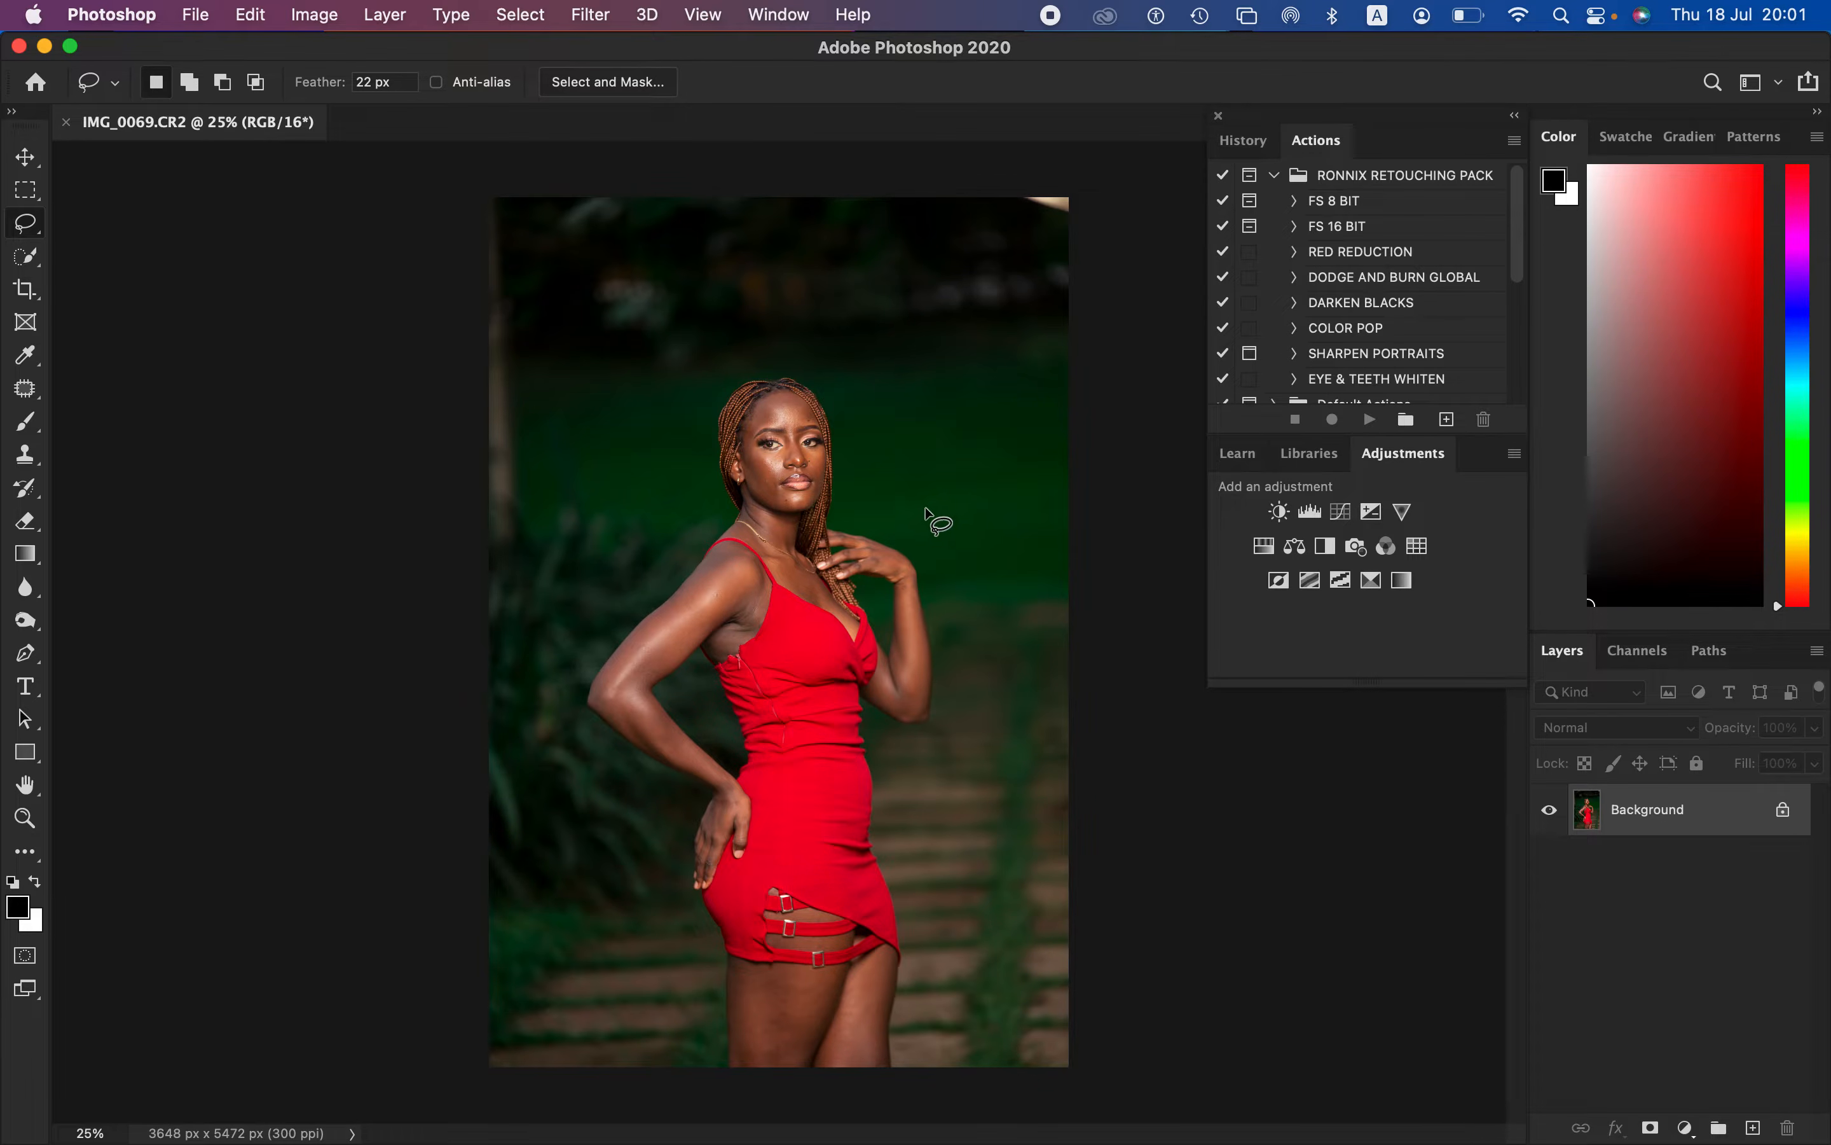
Step: Crop the photo to 4 : 5 (8 : 10) with content-aware fill, widening the frame to about 4012 x 5016 px around the woman
{"action": "left_click", "coordinate": [23, 290]}
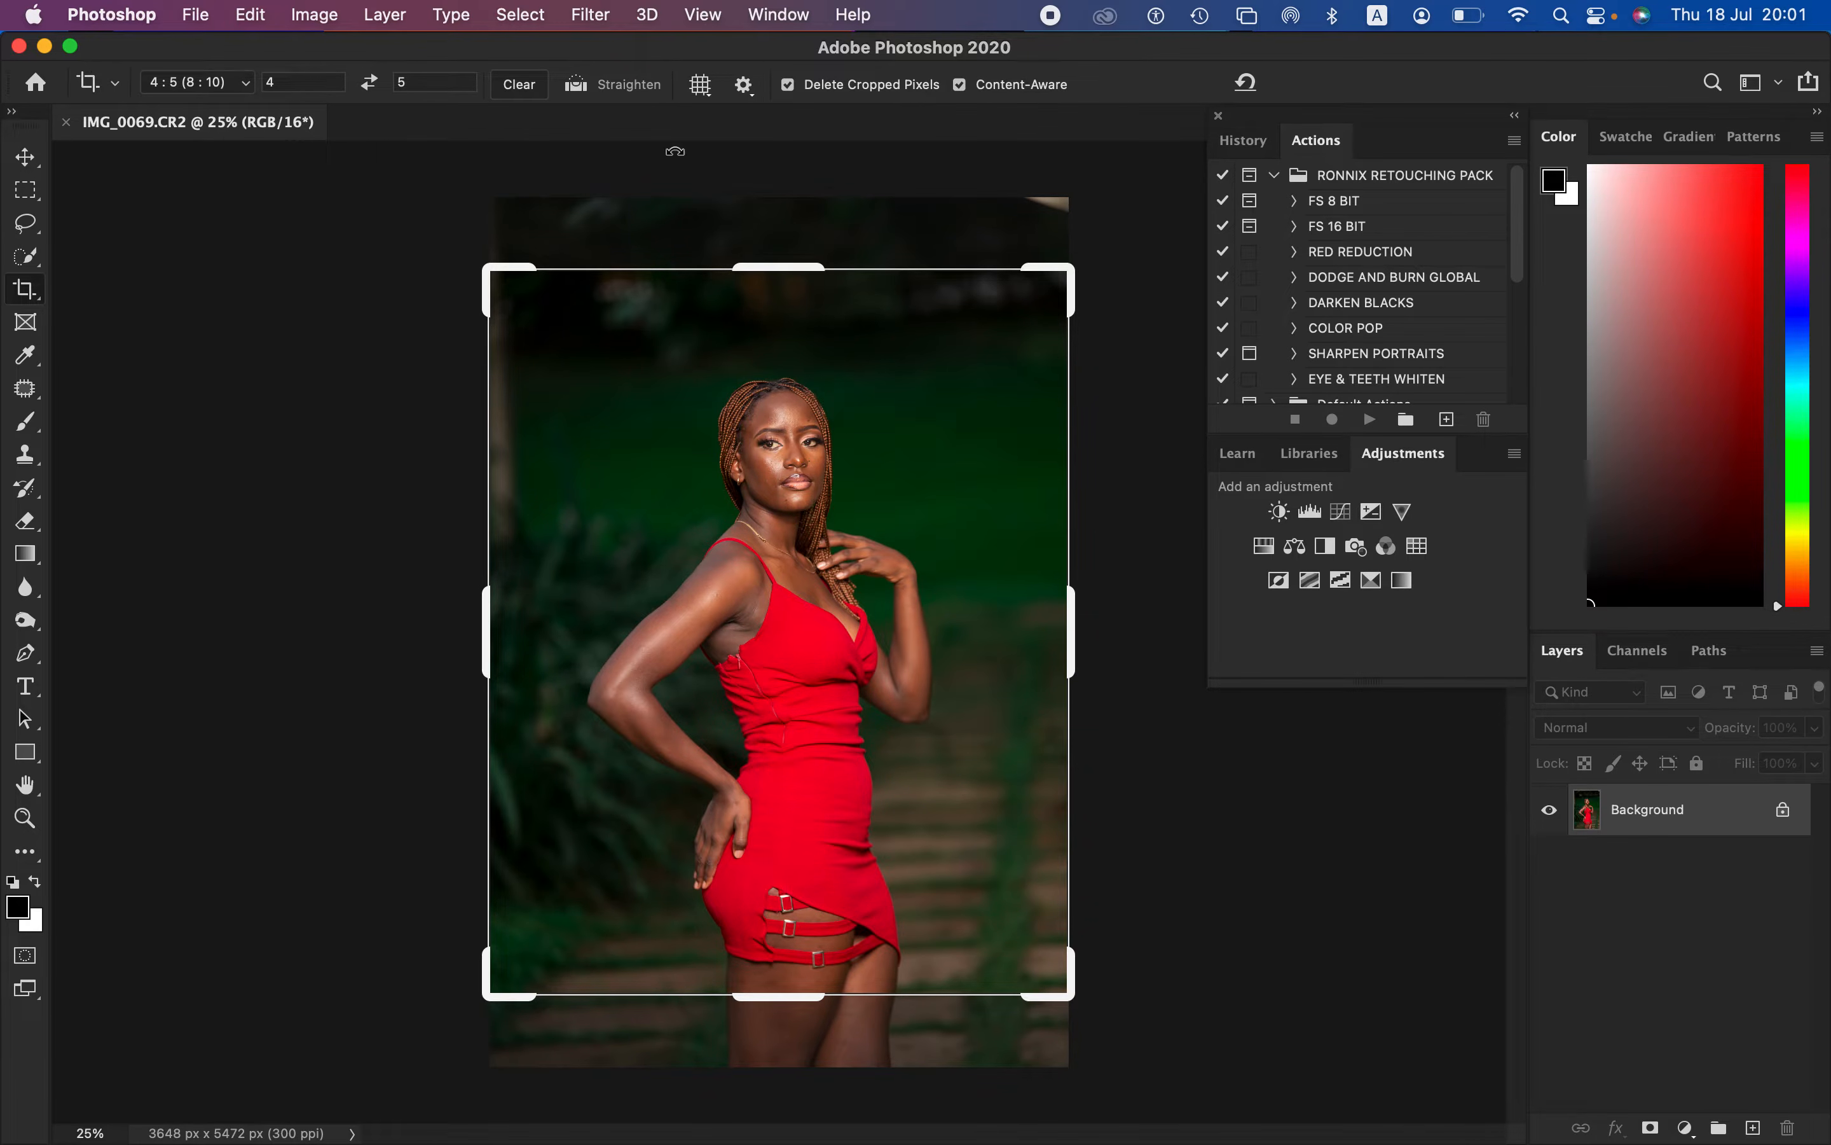
{"action": "left_click", "coordinate": [224, 88]}
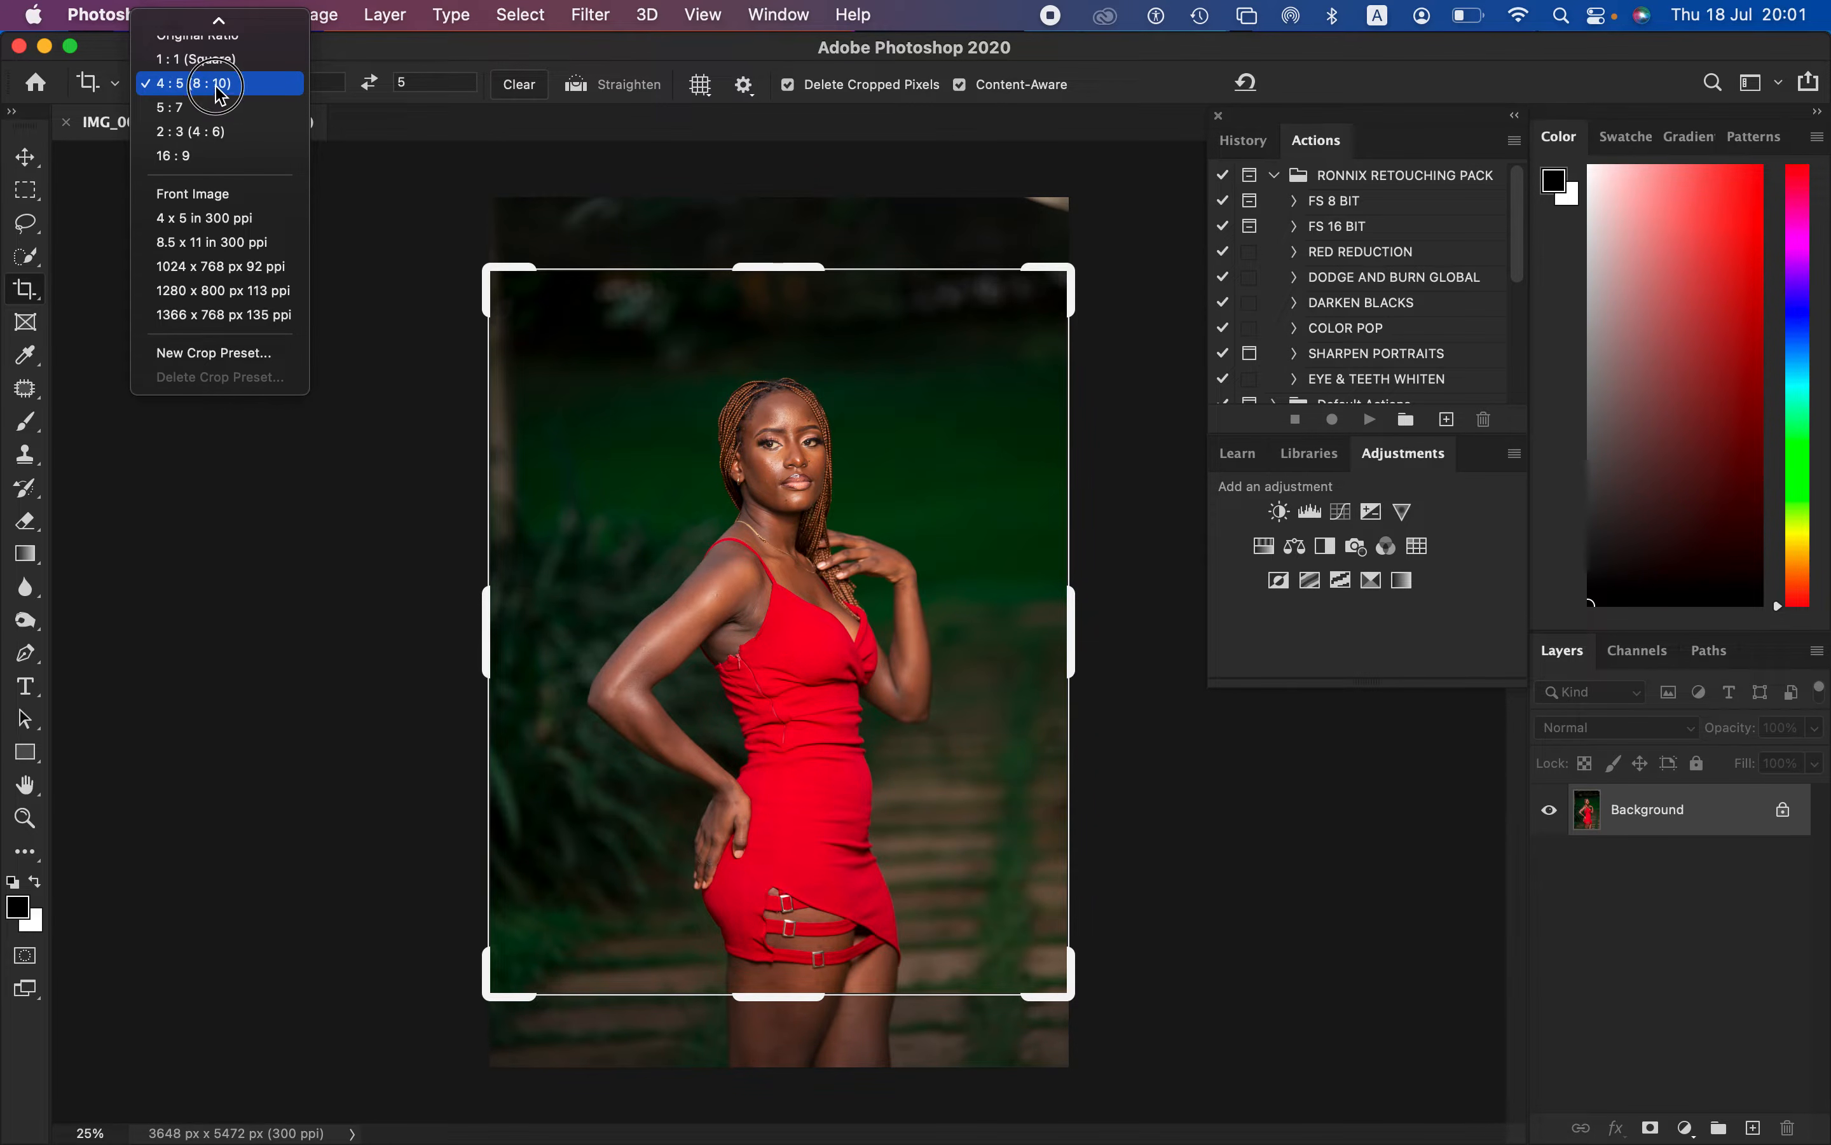
{"action": "left_click", "coordinate": [220, 84]}
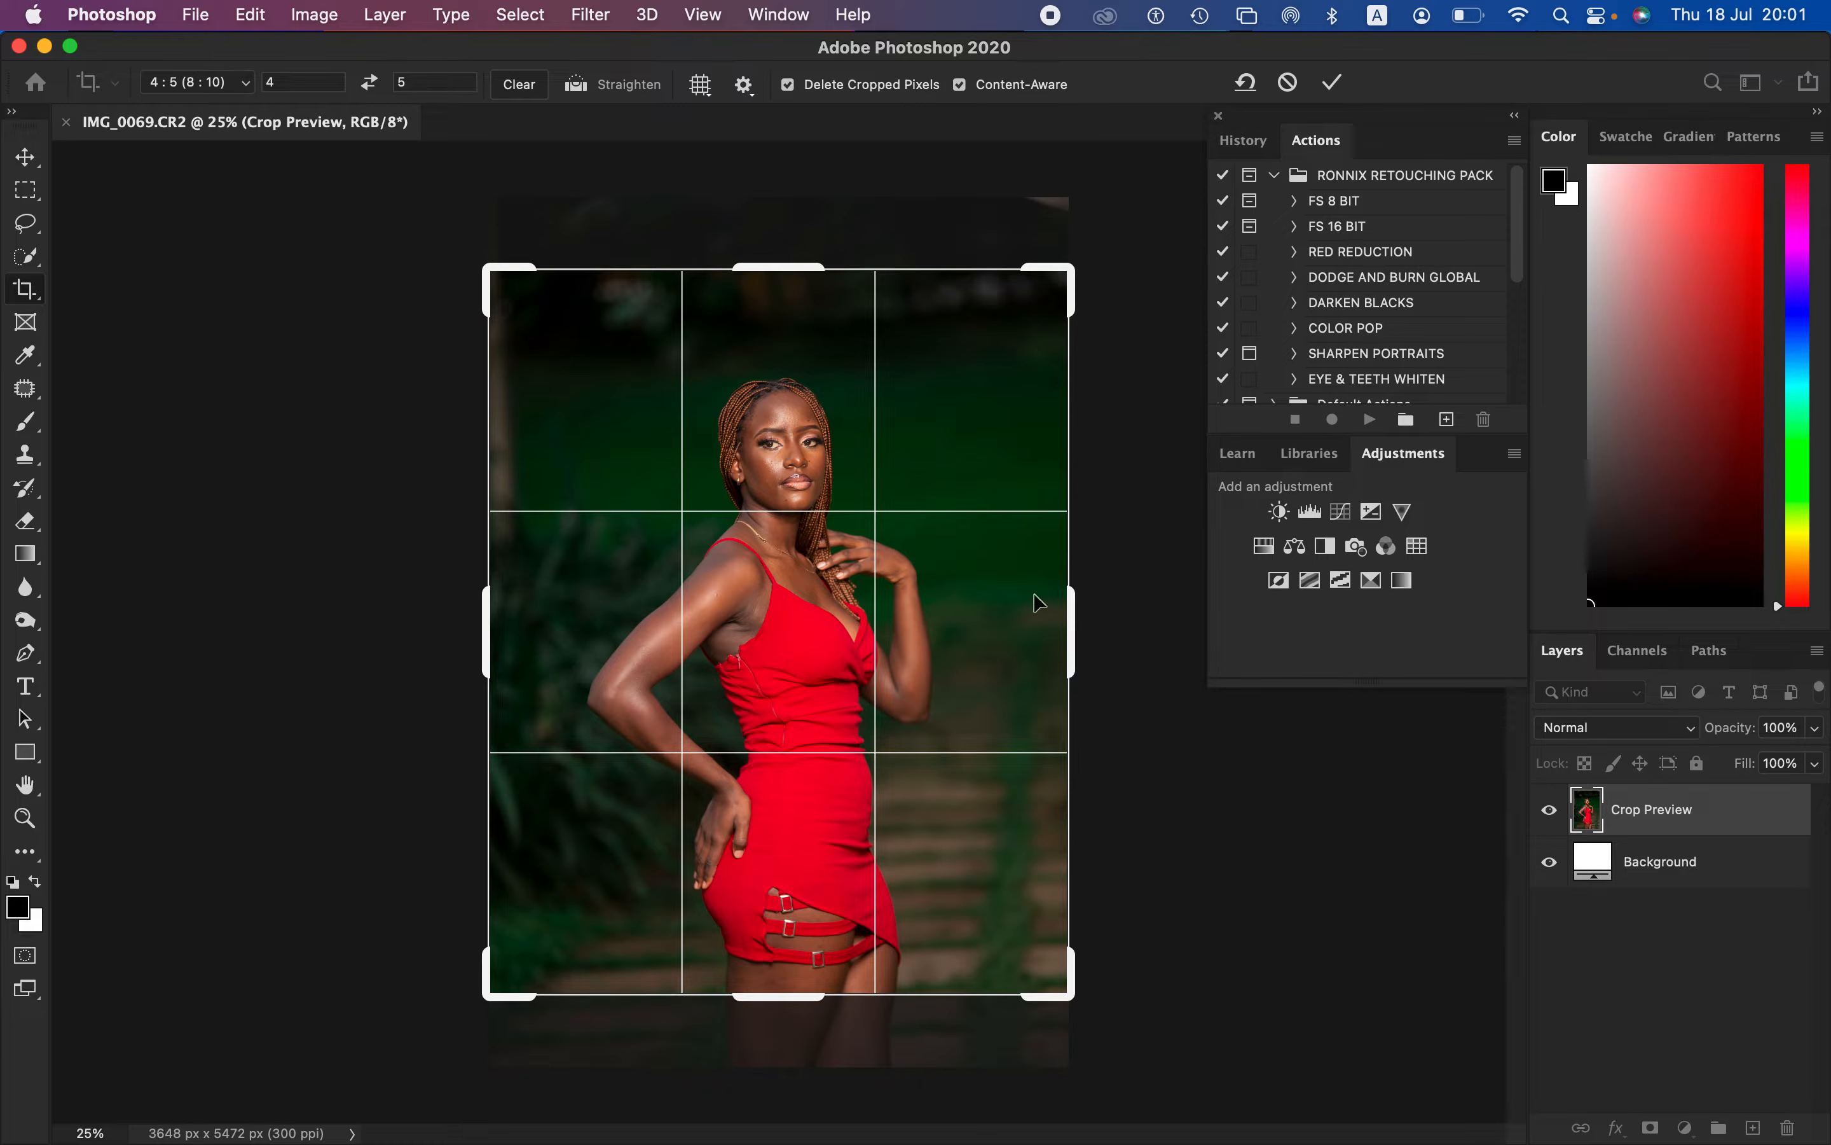
{"action": "left_click_drag", "start_coordinate": [1064, 994], "coordinate": [1097, 1031]}
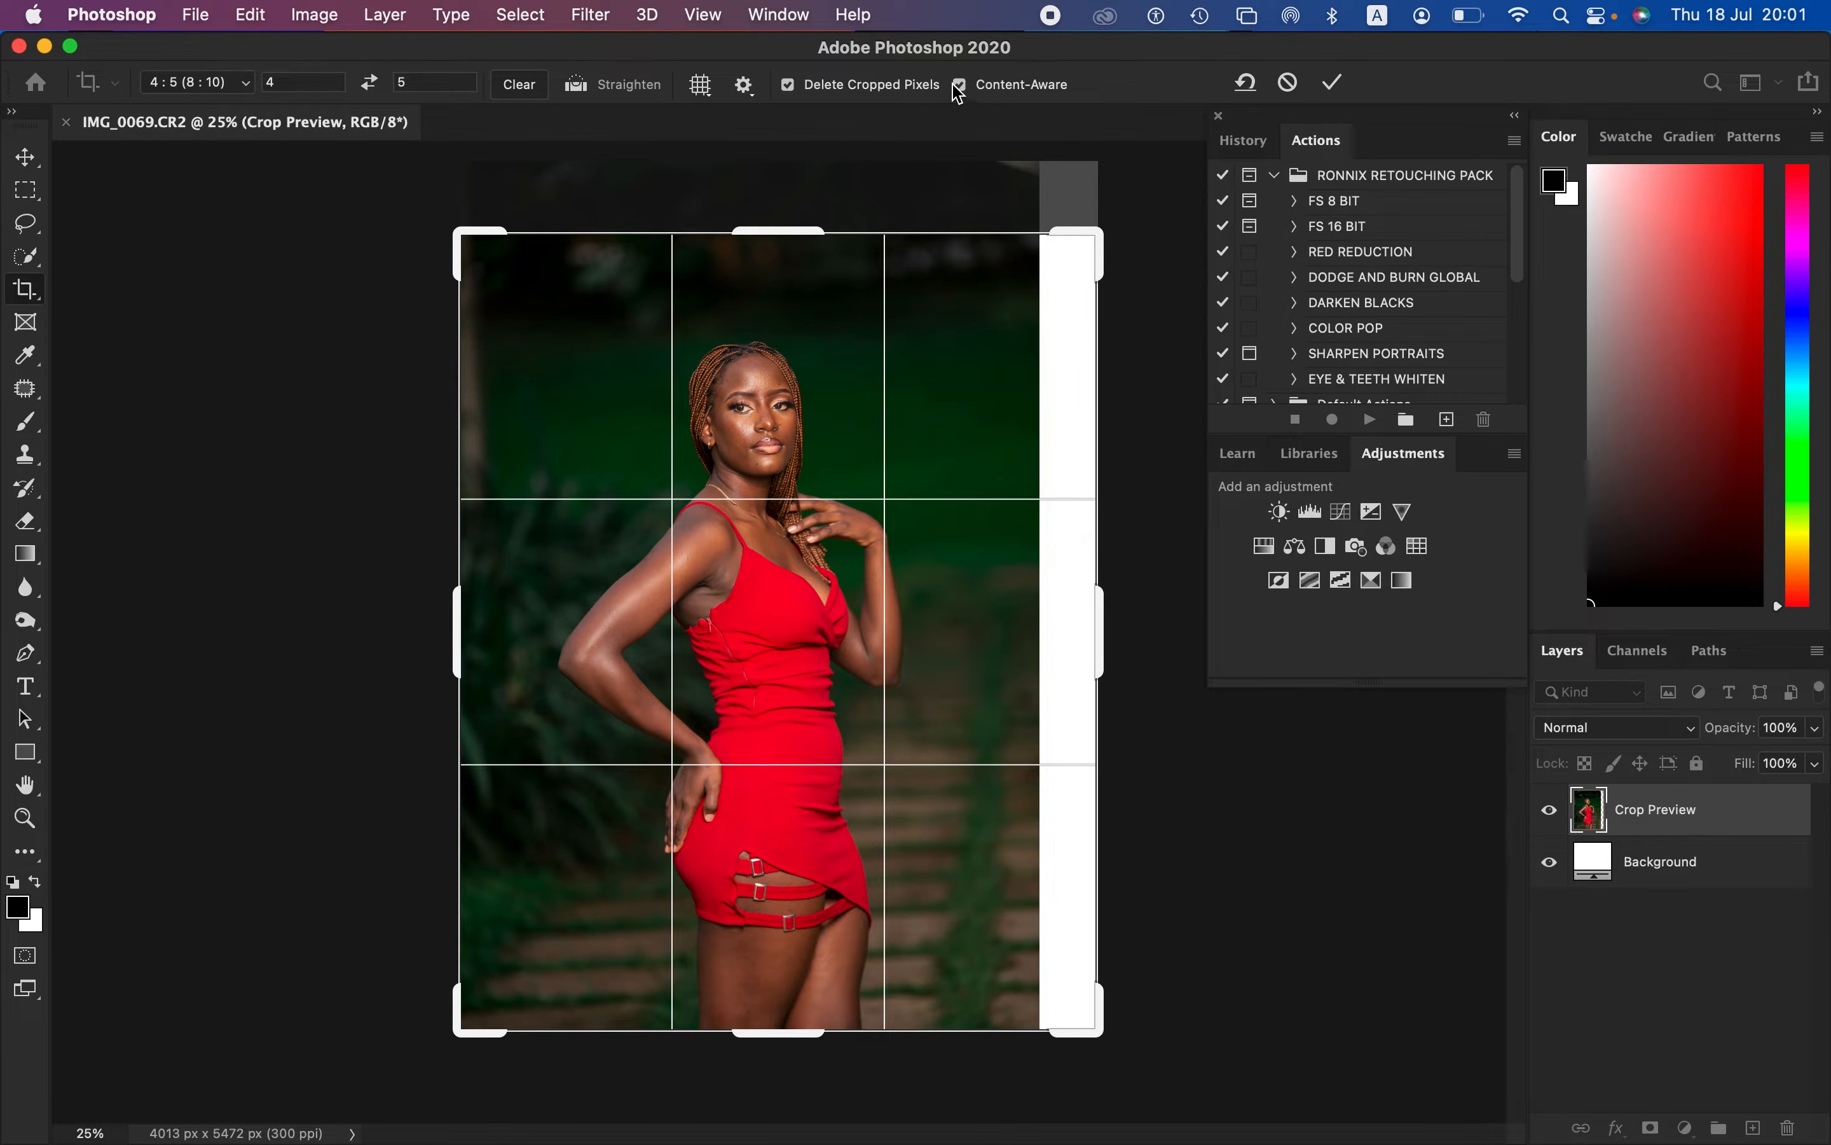
{"action": "left_click_drag", "start_coordinate": [825, 350], "coordinate": [863, 363]}
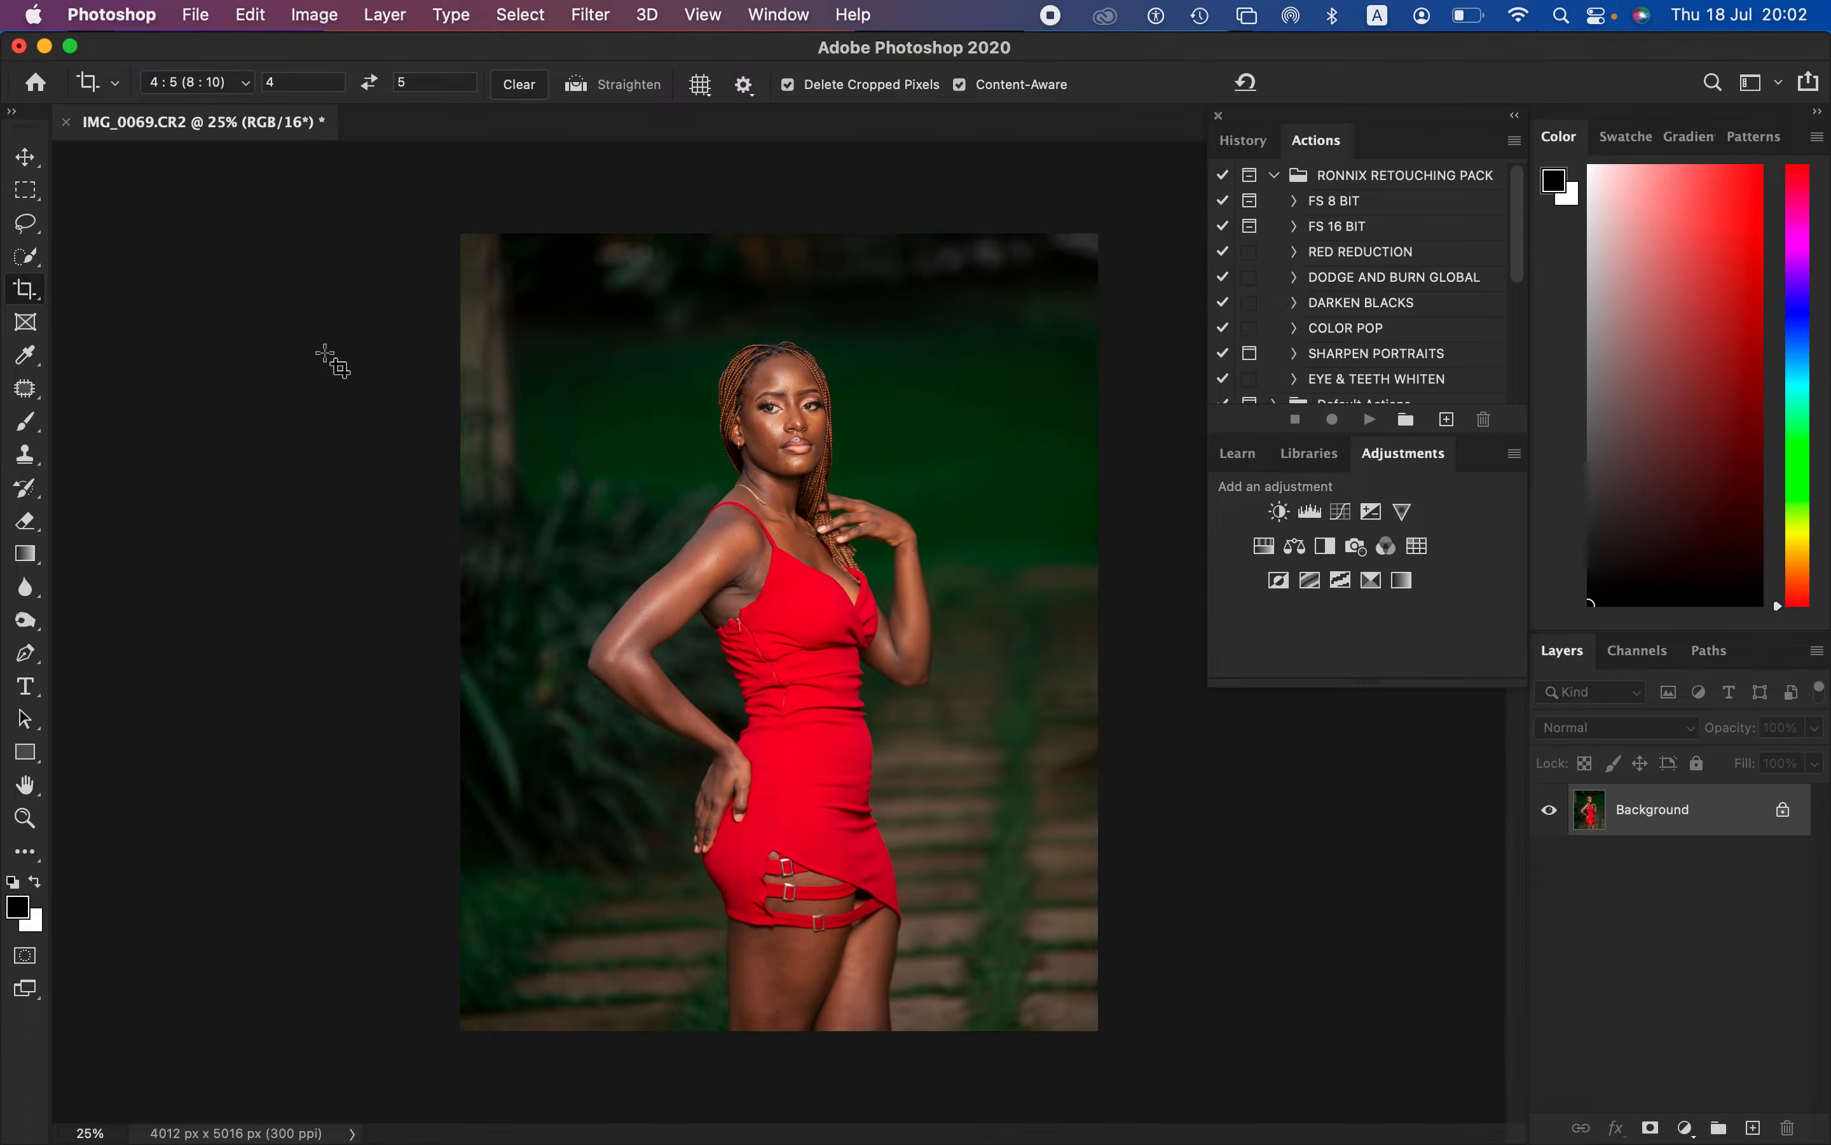
Step: Switch to the Lasso tool, close the floating Actions and Adjustments panels, and duplicate the Background layer twice
{"action": "left_click", "coordinate": [30, 224]}
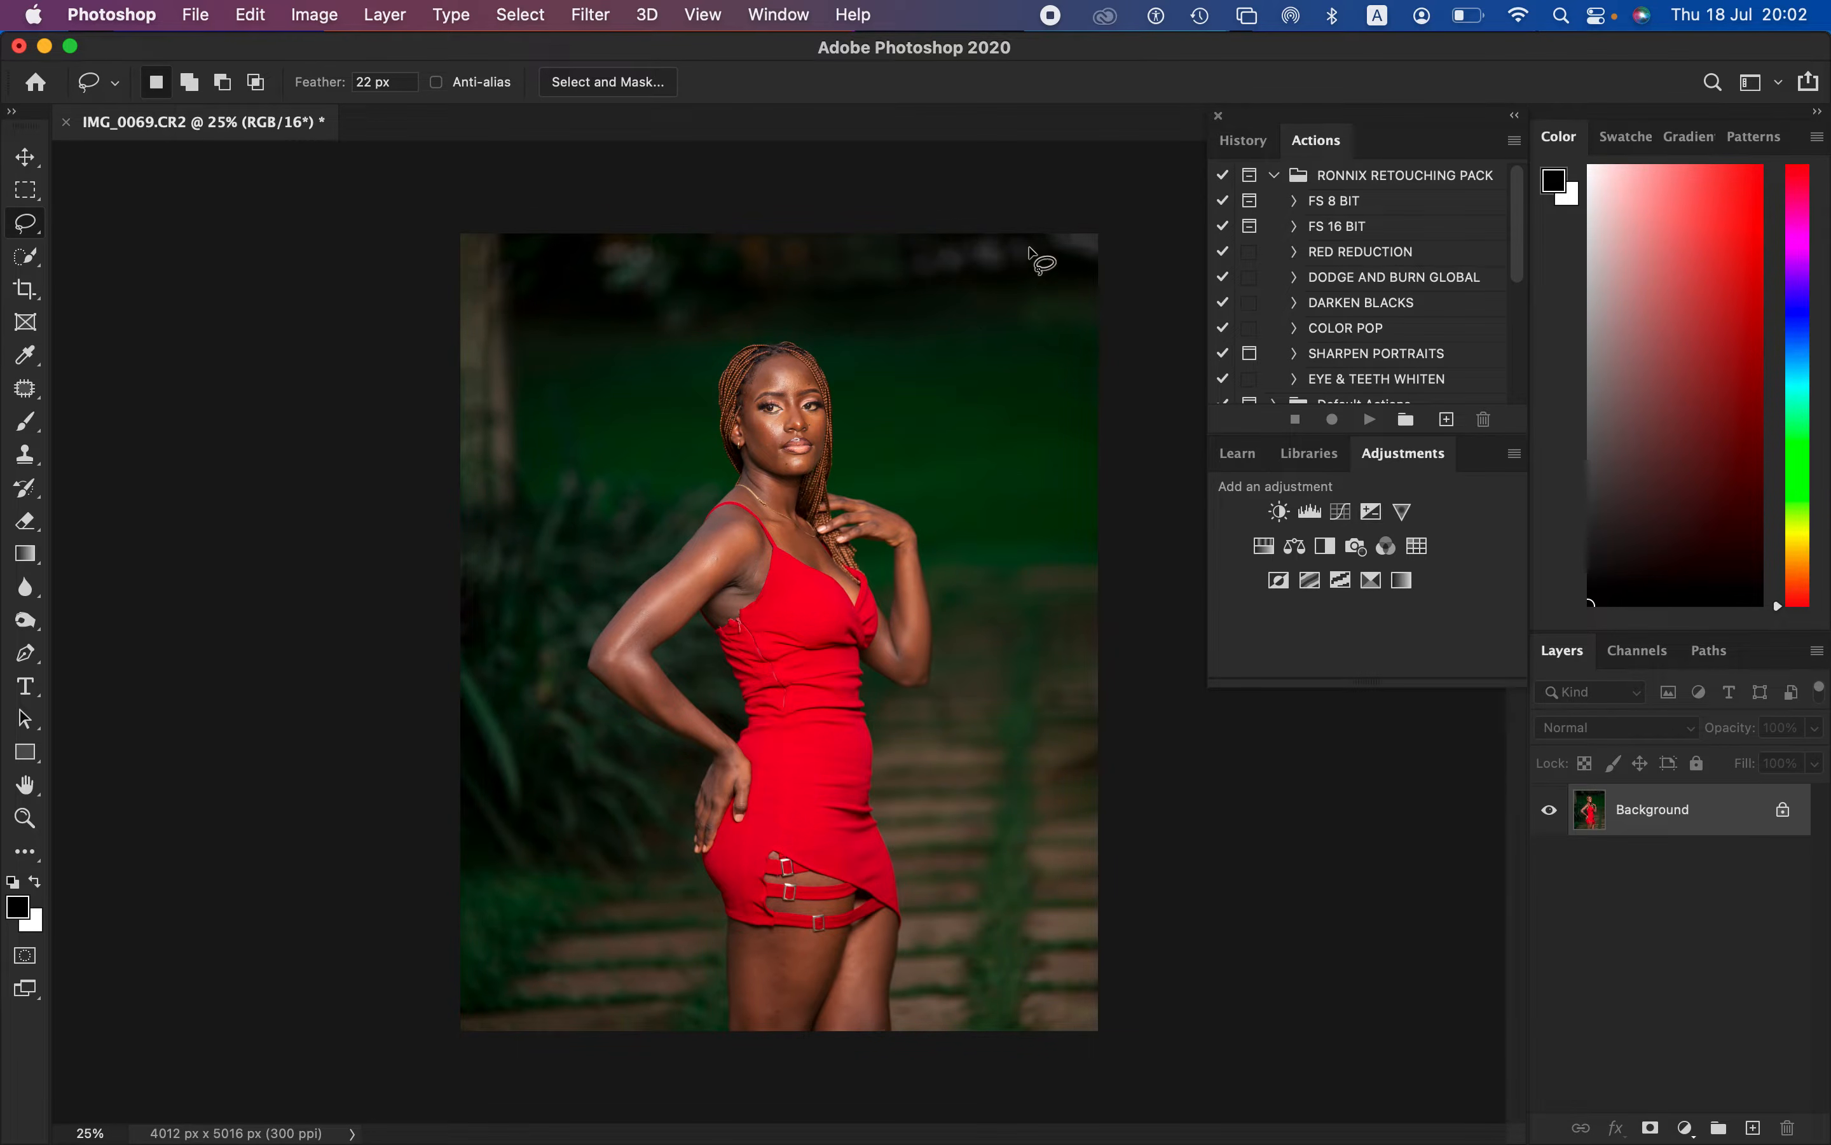
{"action": "left_click", "coordinate": [1218, 116]}
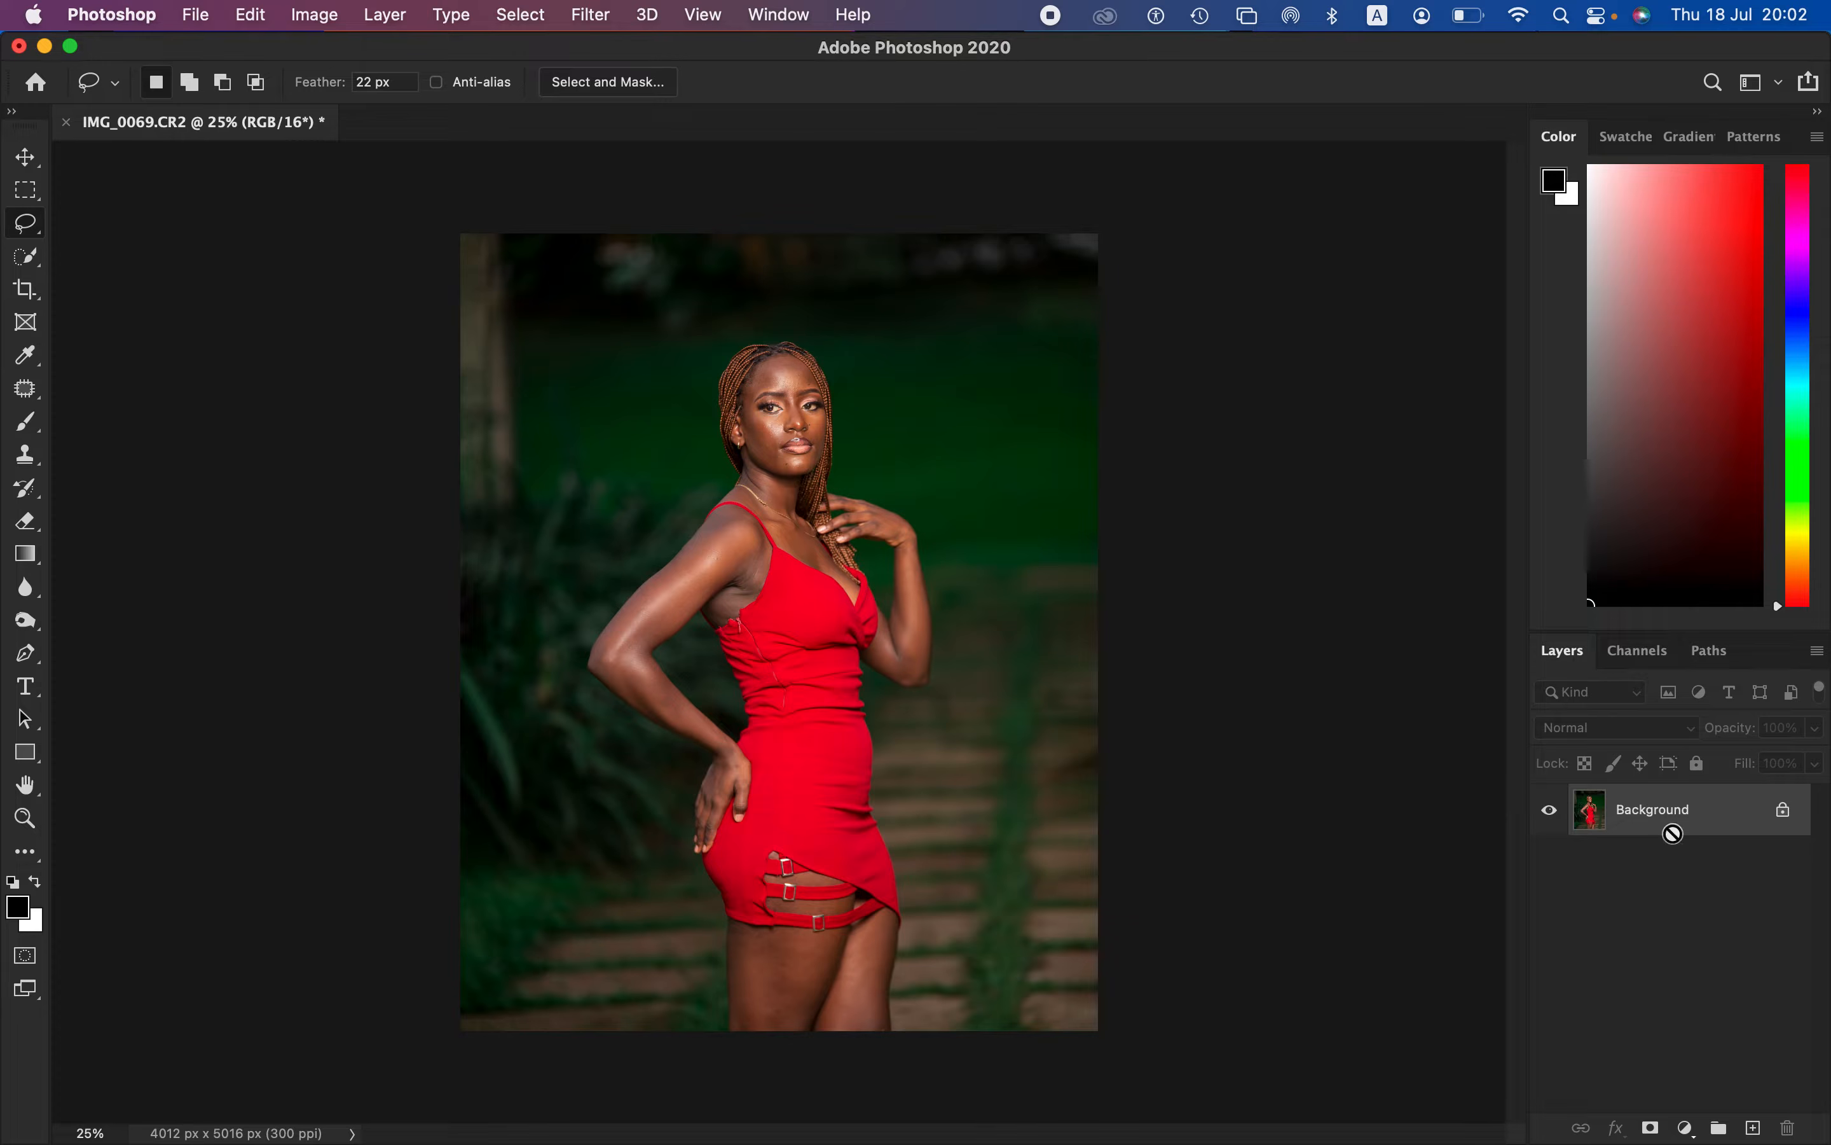
{"action": "key", "text": "super+j"}
{"action": "key", "text": "super+j"}
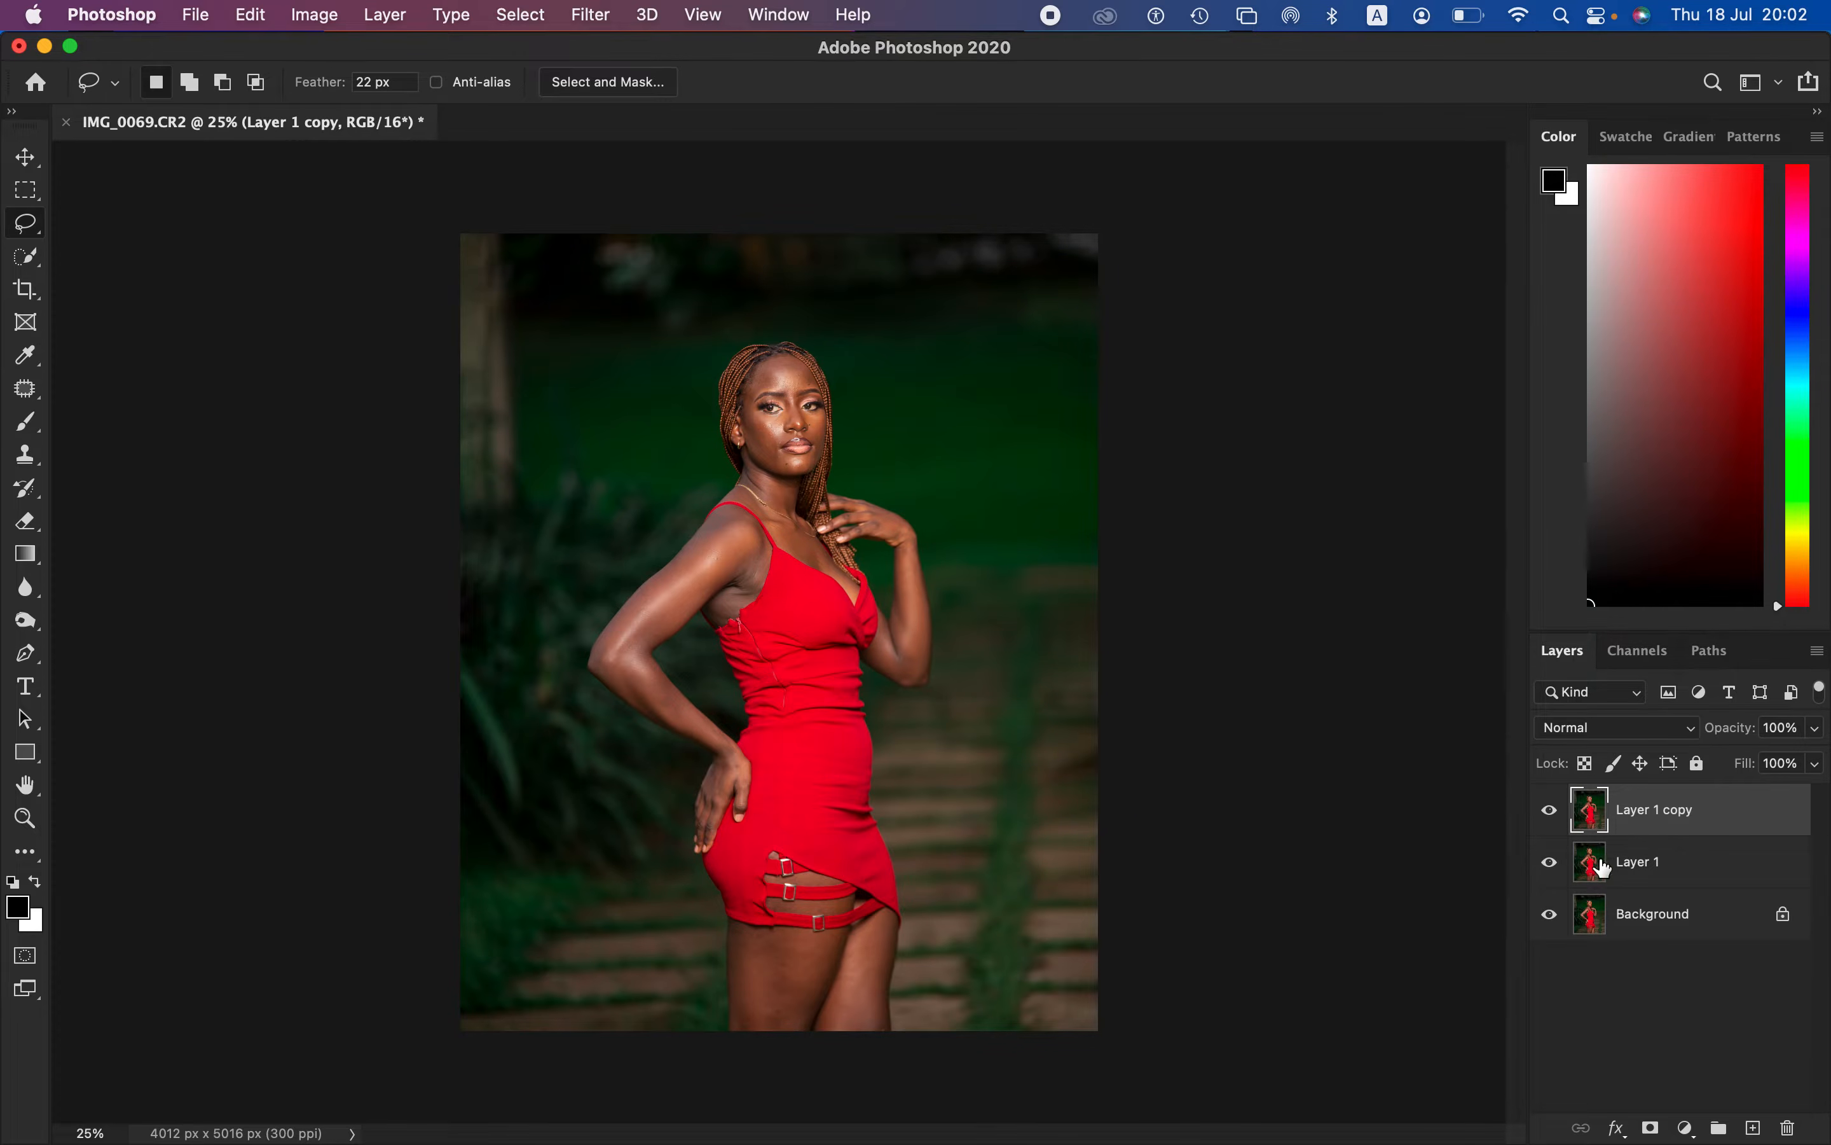
Step: Rename the lower layer copy "low" and the upper layer copy "high"
{"action": "double_click", "coordinate": [1637, 862]}
{"action": "type", "text": "low"}
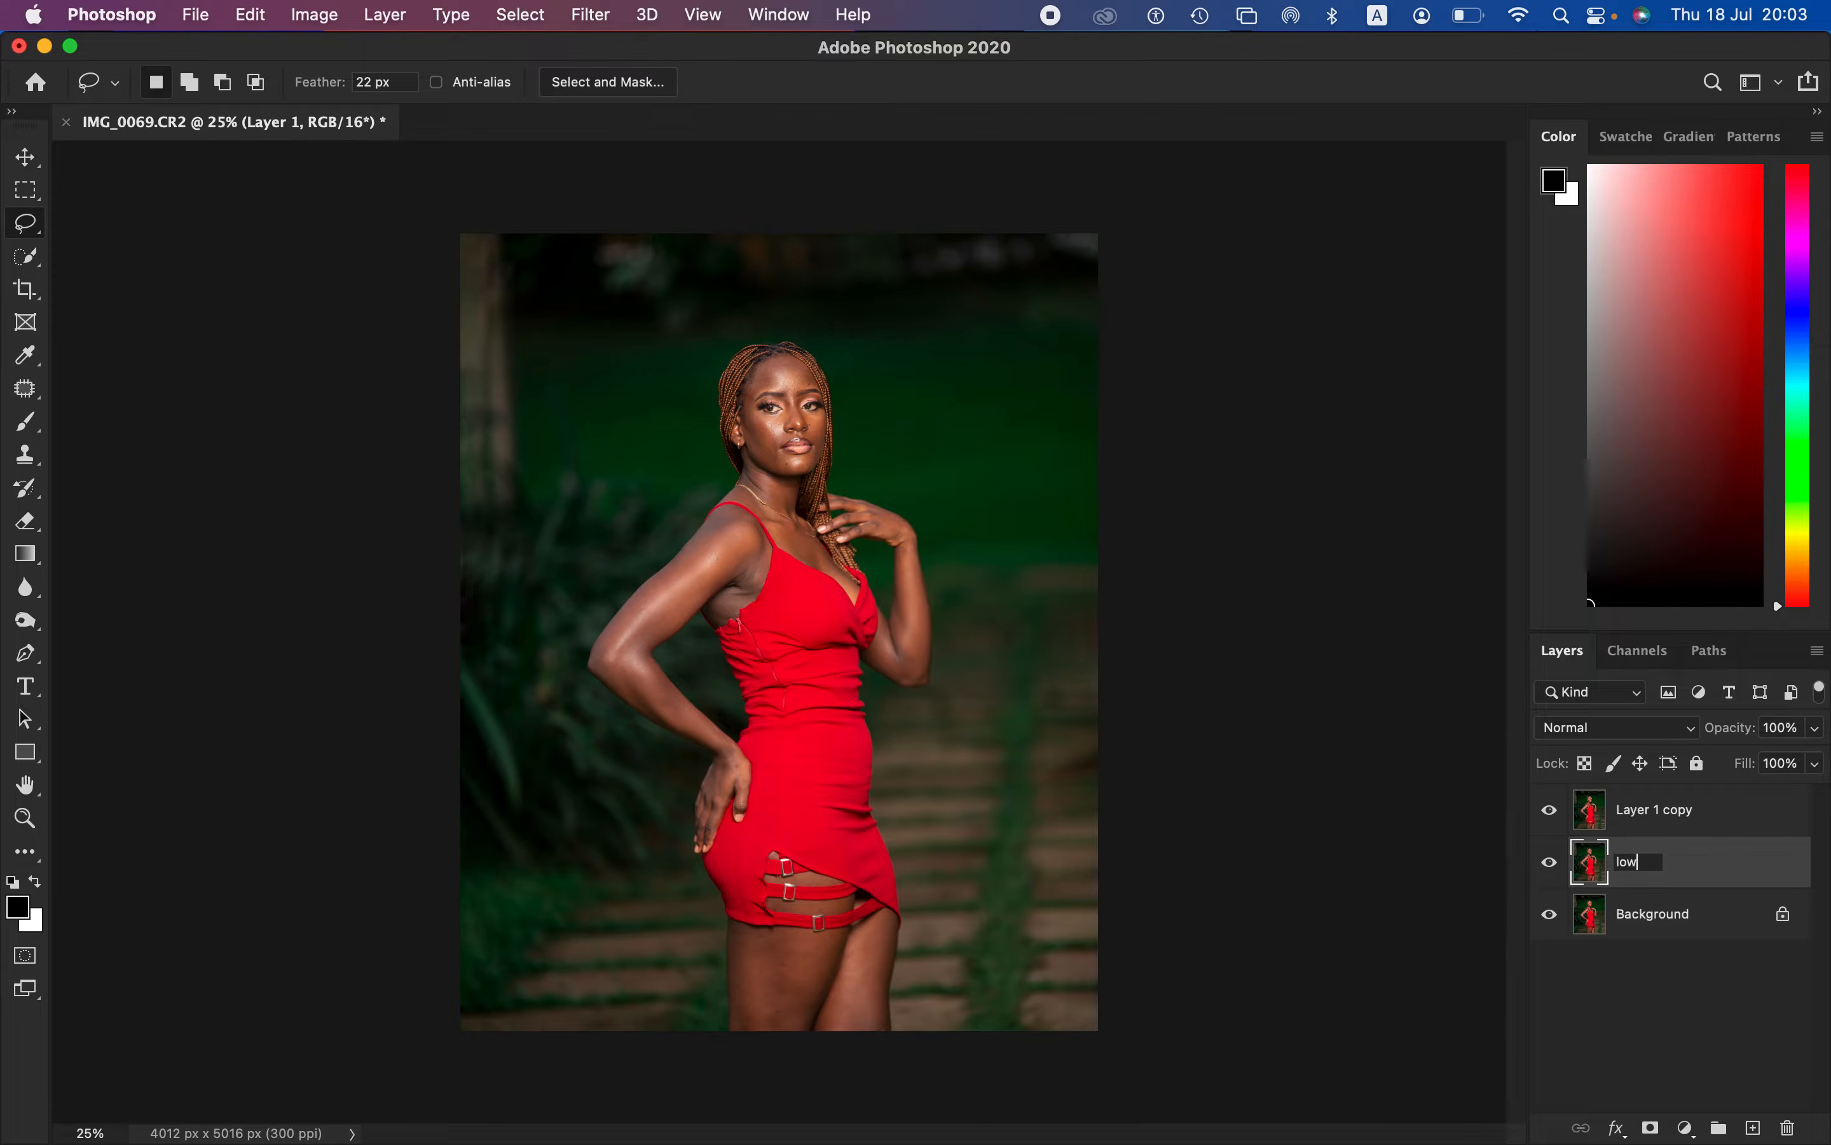
{"action": "key", "text": "Return"}
{"action": "left_click", "coordinate": [1645, 804]}
{"action": "double_click", "coordinate": [1645, 802]}
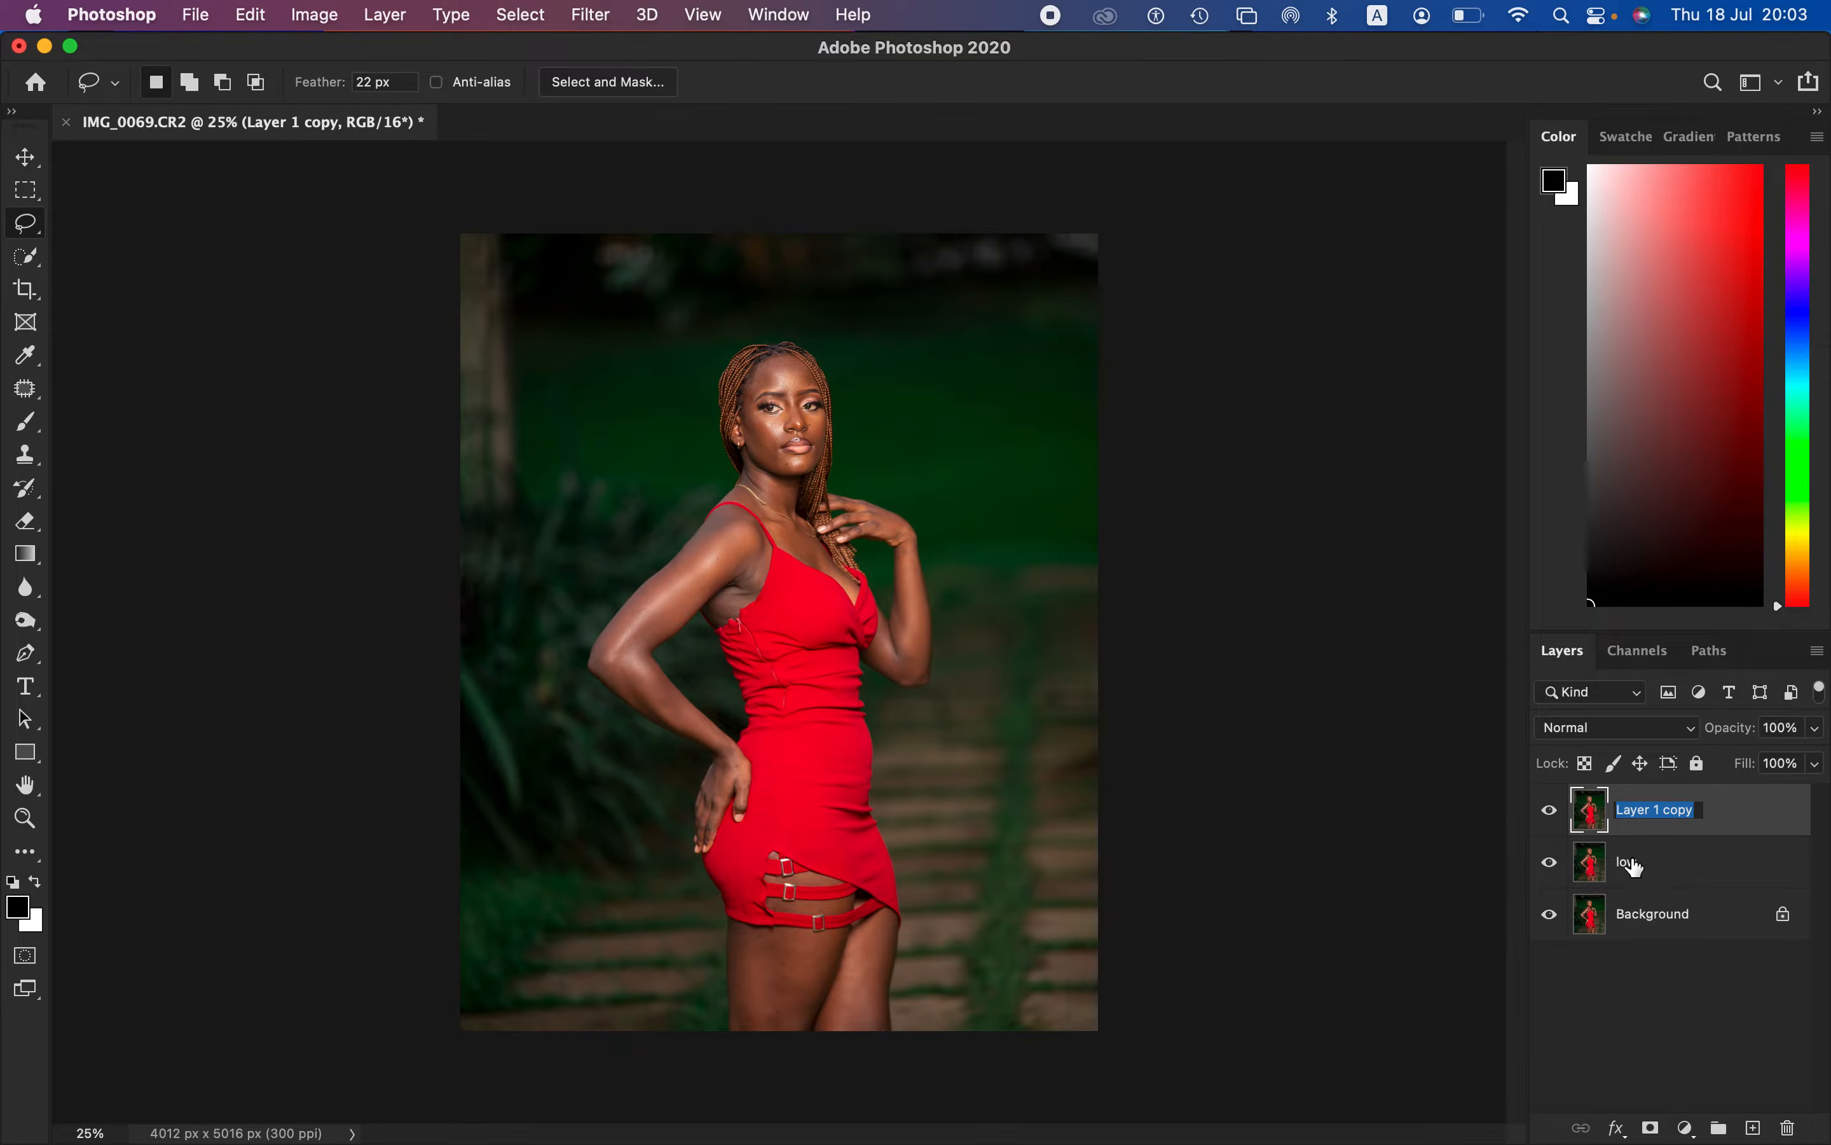
{"action": "type", "text": "high"}
{"action": "key", "text": "Return"}
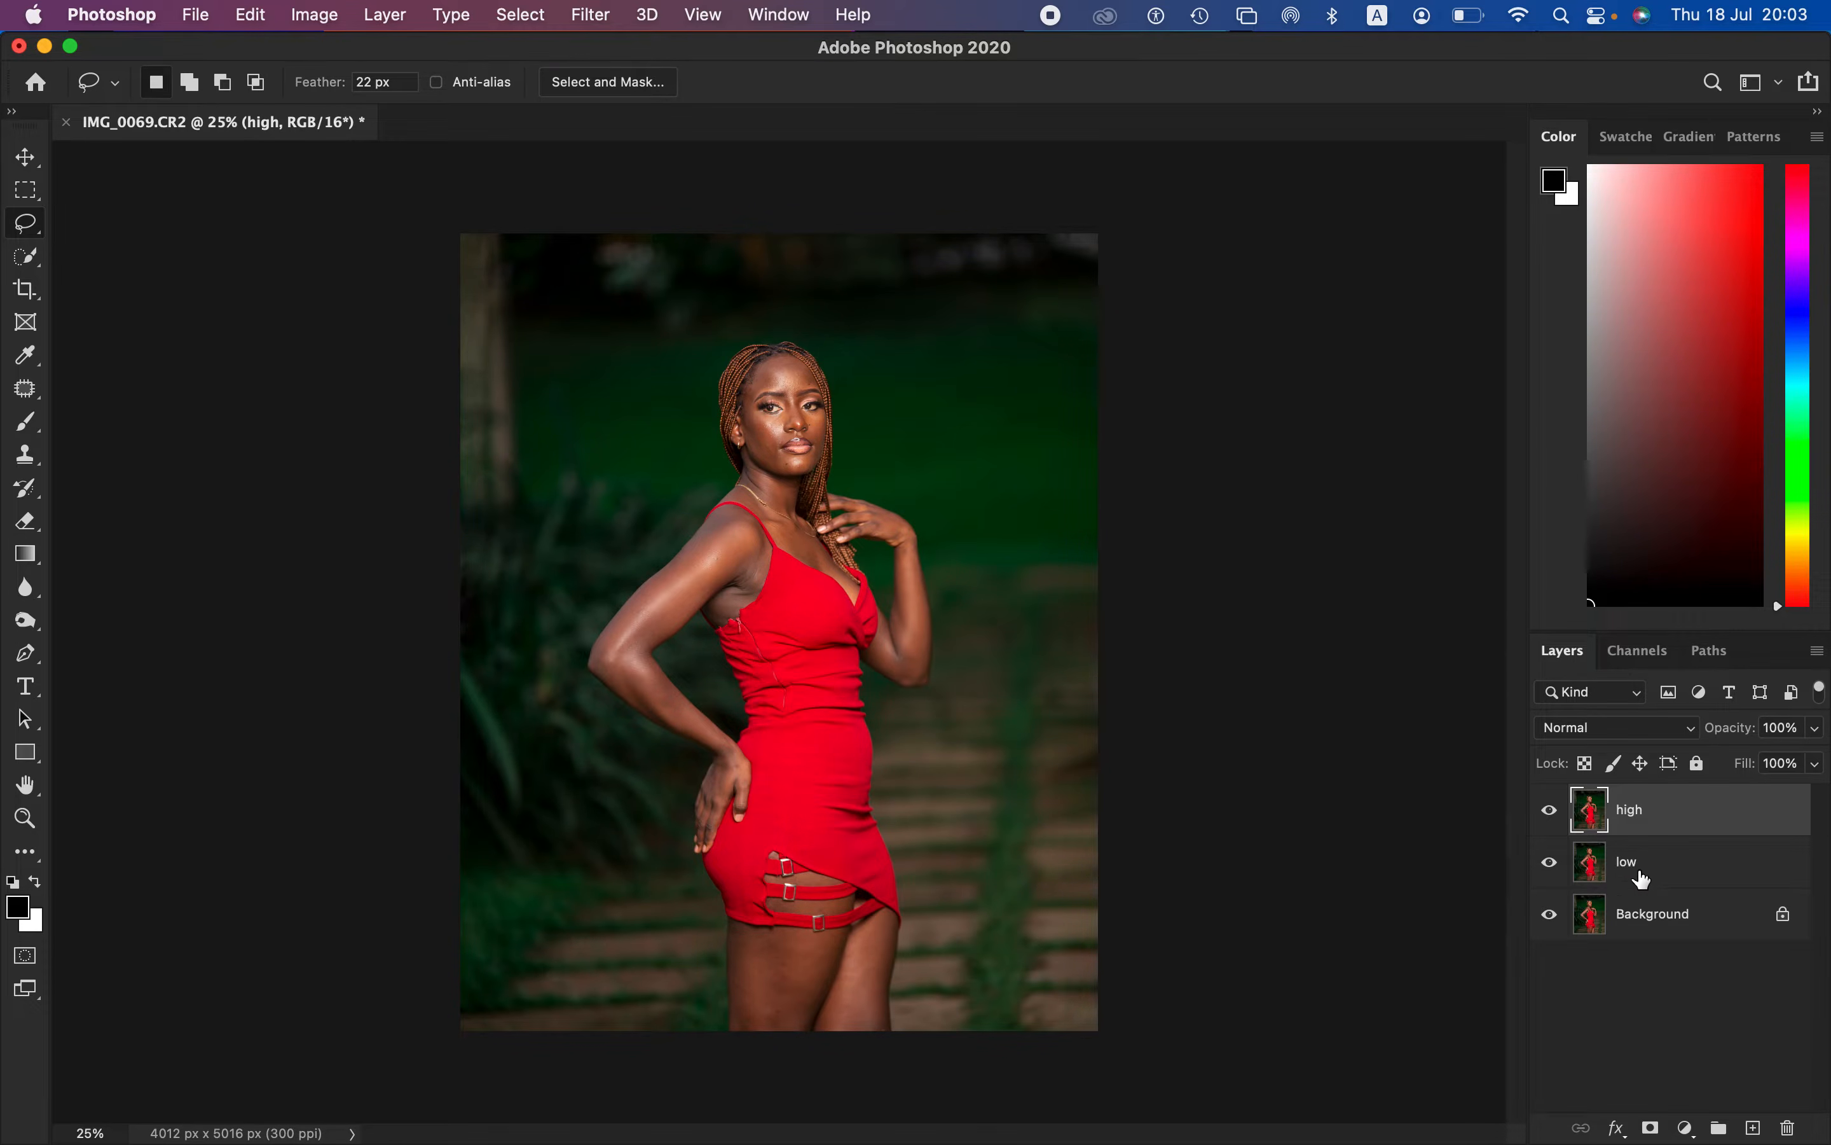
Step: Hide the high layer and apply a Gaussian Blur with a 5.0 pixel radius to the low layer
{"action": "left_click", "coordinate": [1679, 877]}
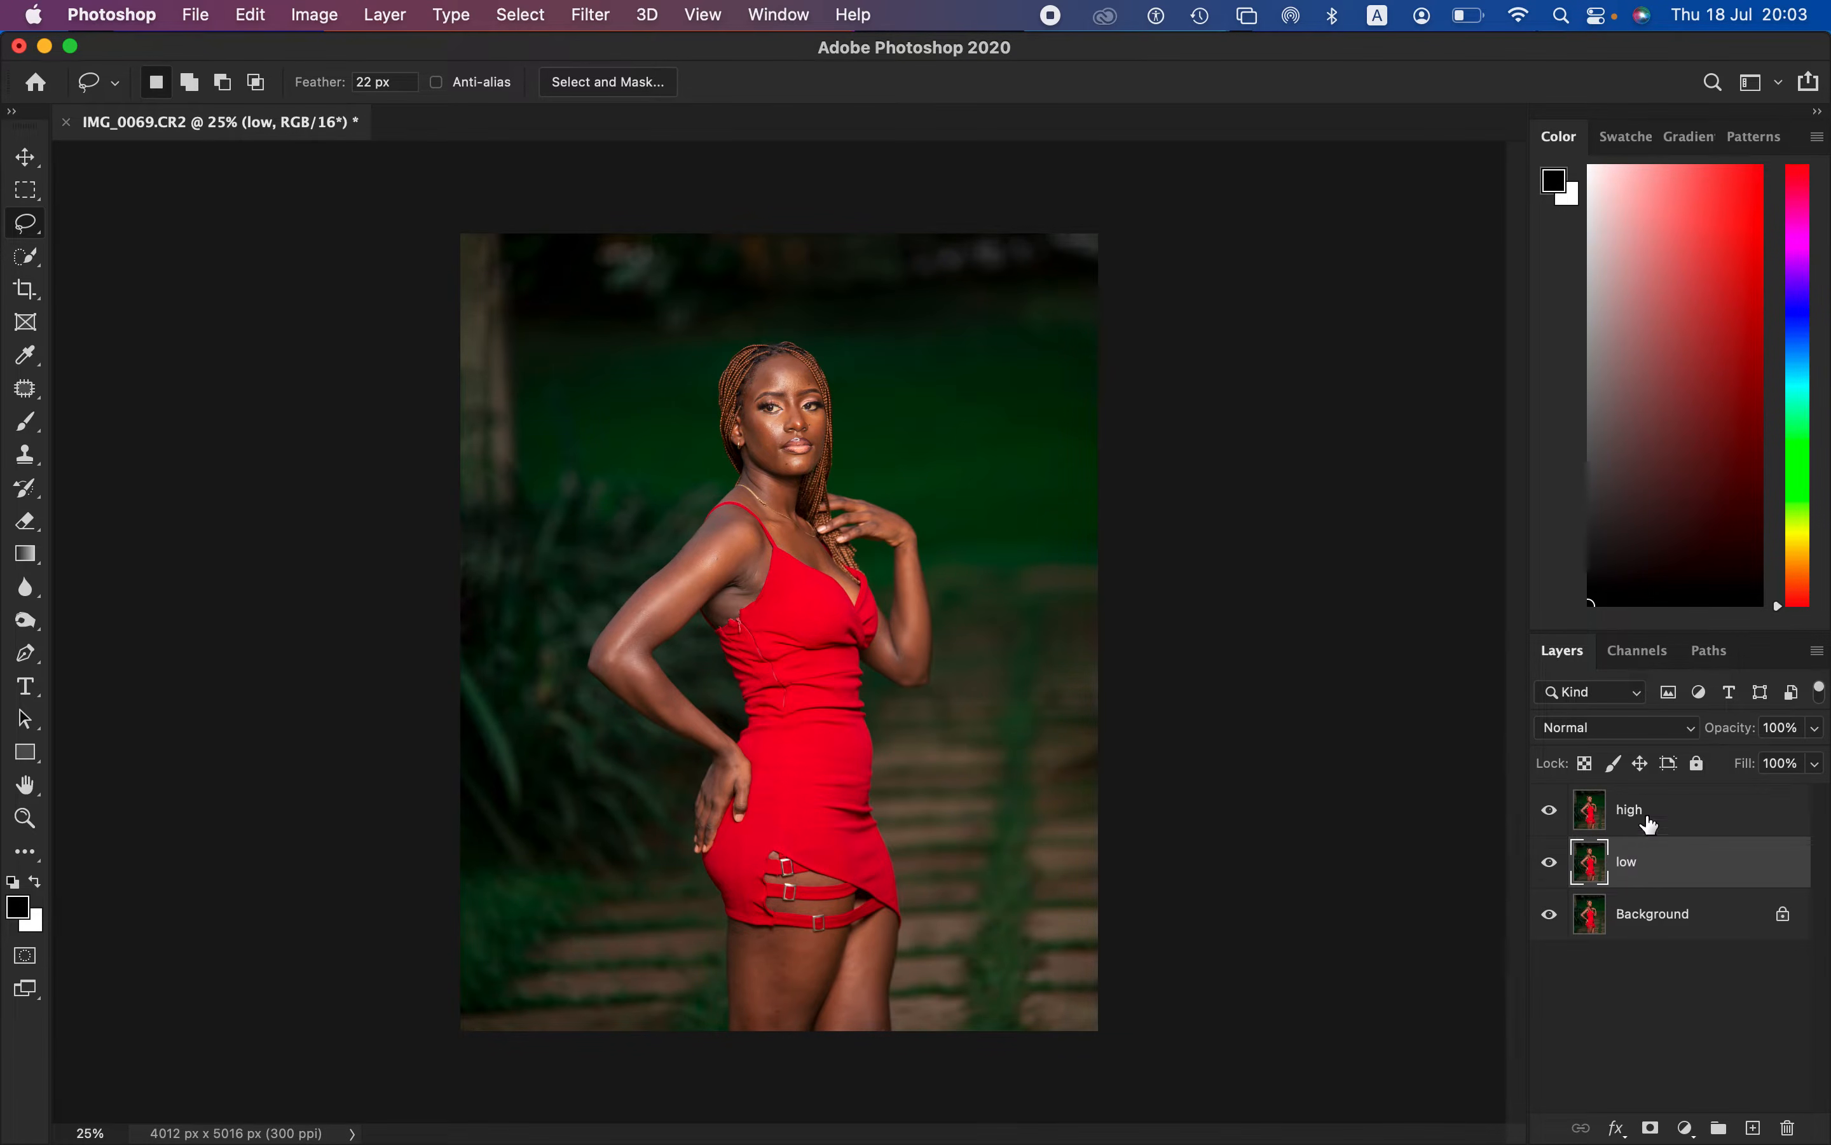
{"action": "left_click", "coordinate": [1549, 809]}
{"action": "left_click", "coordinate": [591, 13]}
{"action": "mouse_move", "coordinate": [638, 307]}
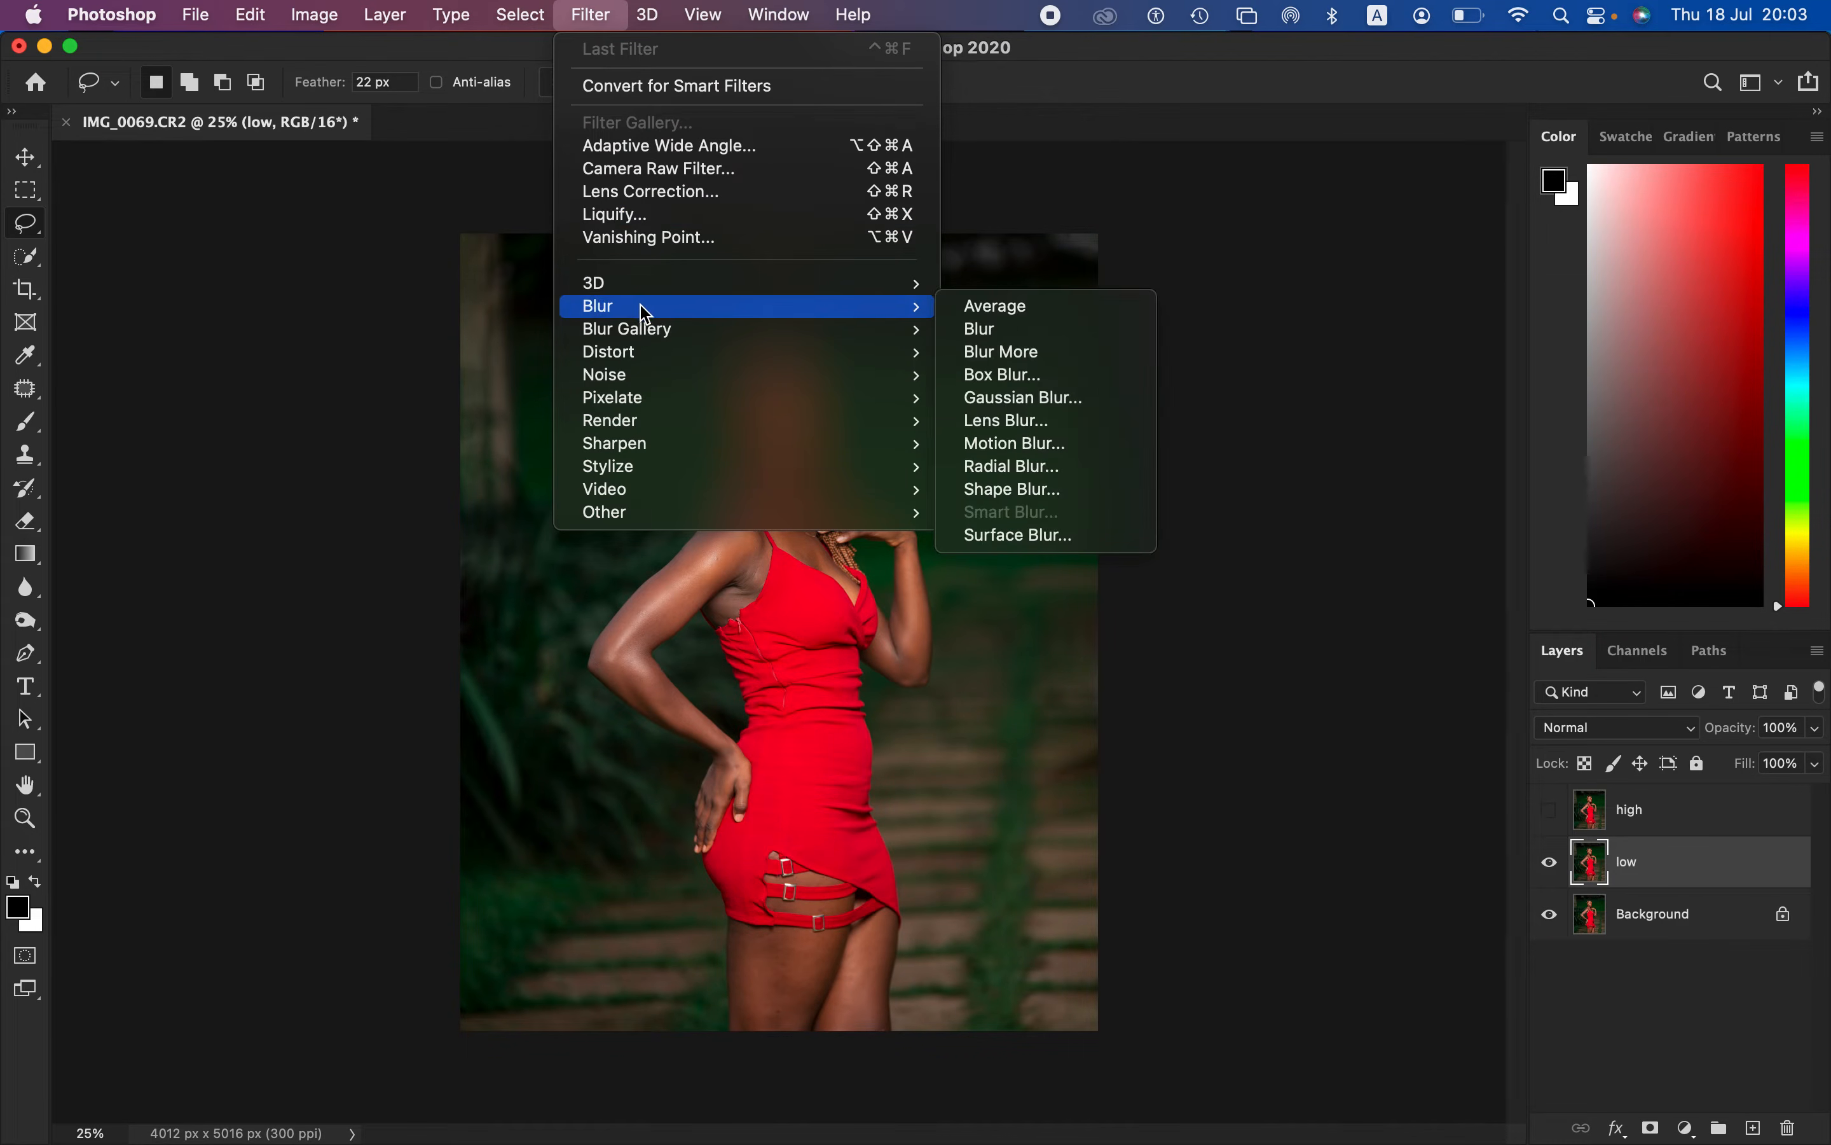
{"action": "left_click", "coordinate": [1068, 395]}
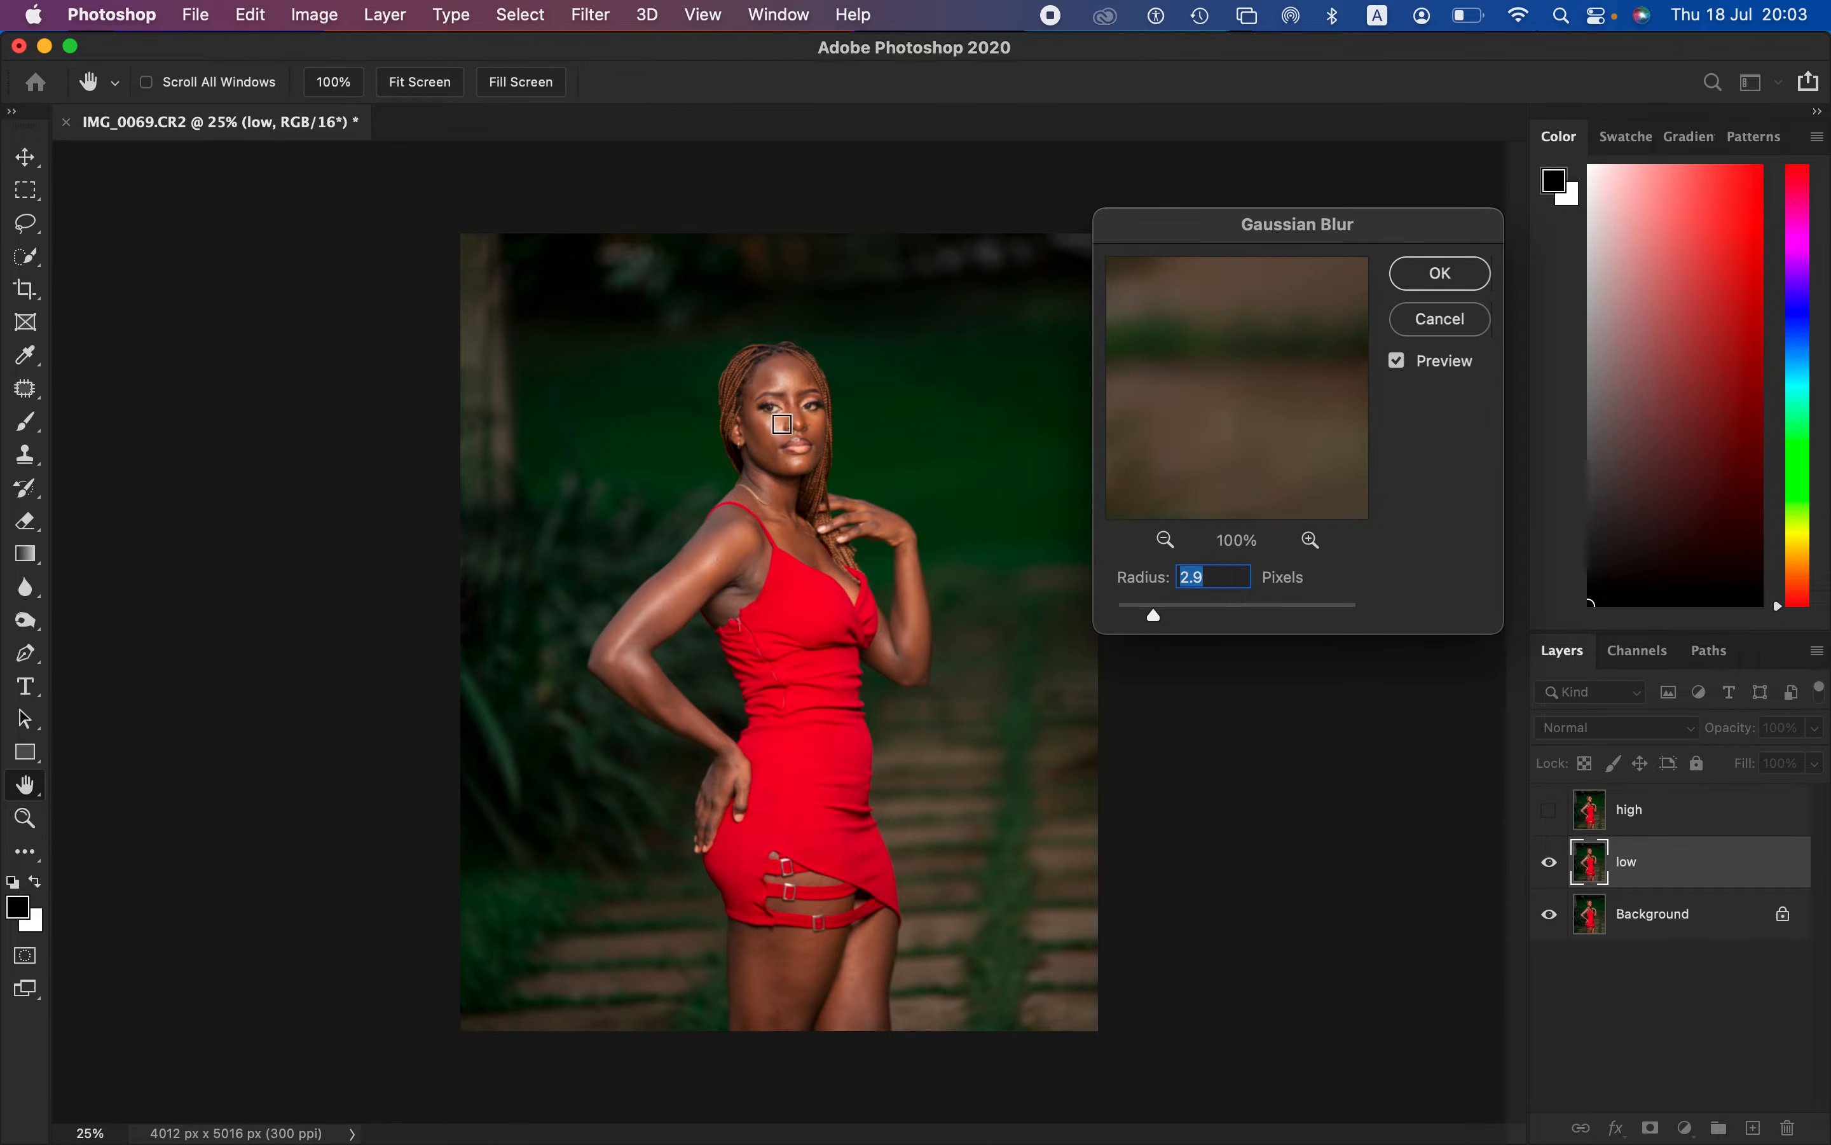
{"action": "left_click_drag", "start_coordinate": [1154, 617], "coordinate": [1059, 623]}
{"action": "left_click", "coordinate": [772, 422]}
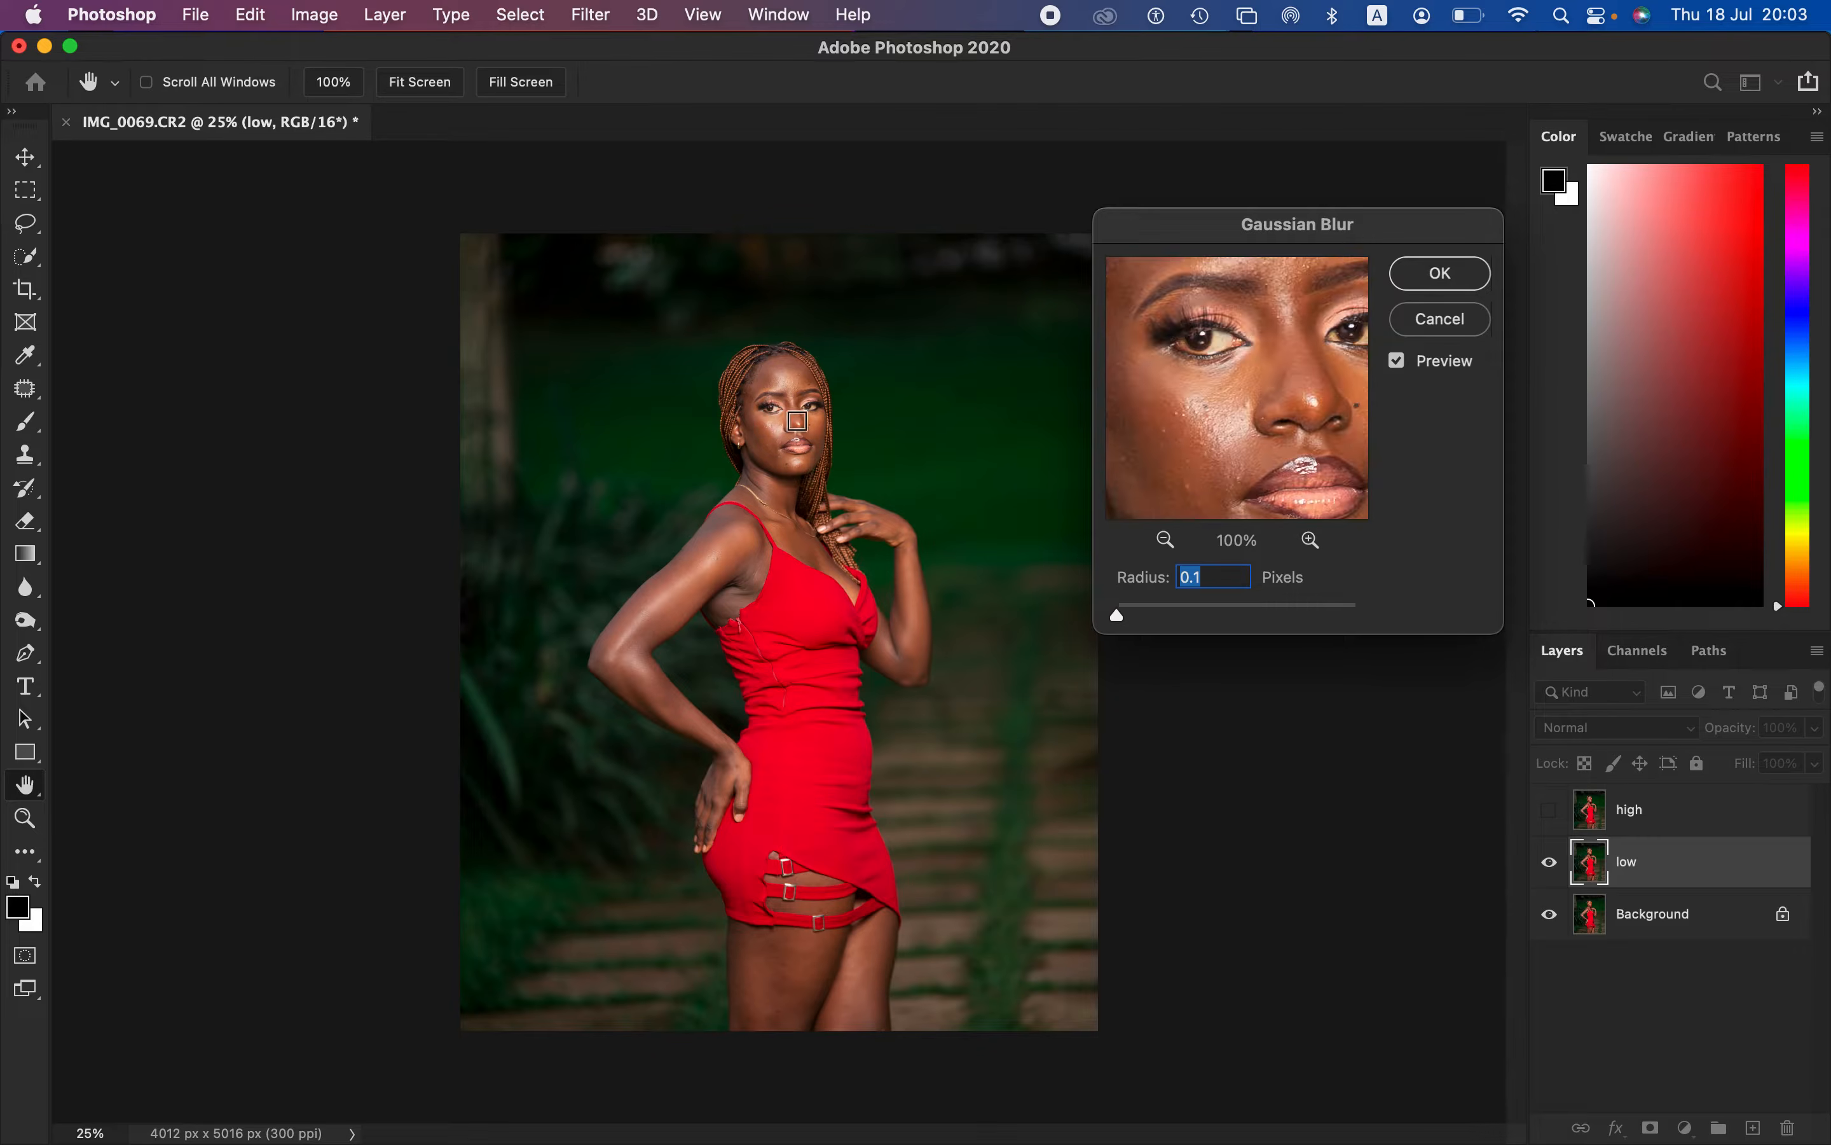
{"action": "left_click_drag", "start_coordinate": [1195, 402], "coordinate": [1175, 352]}
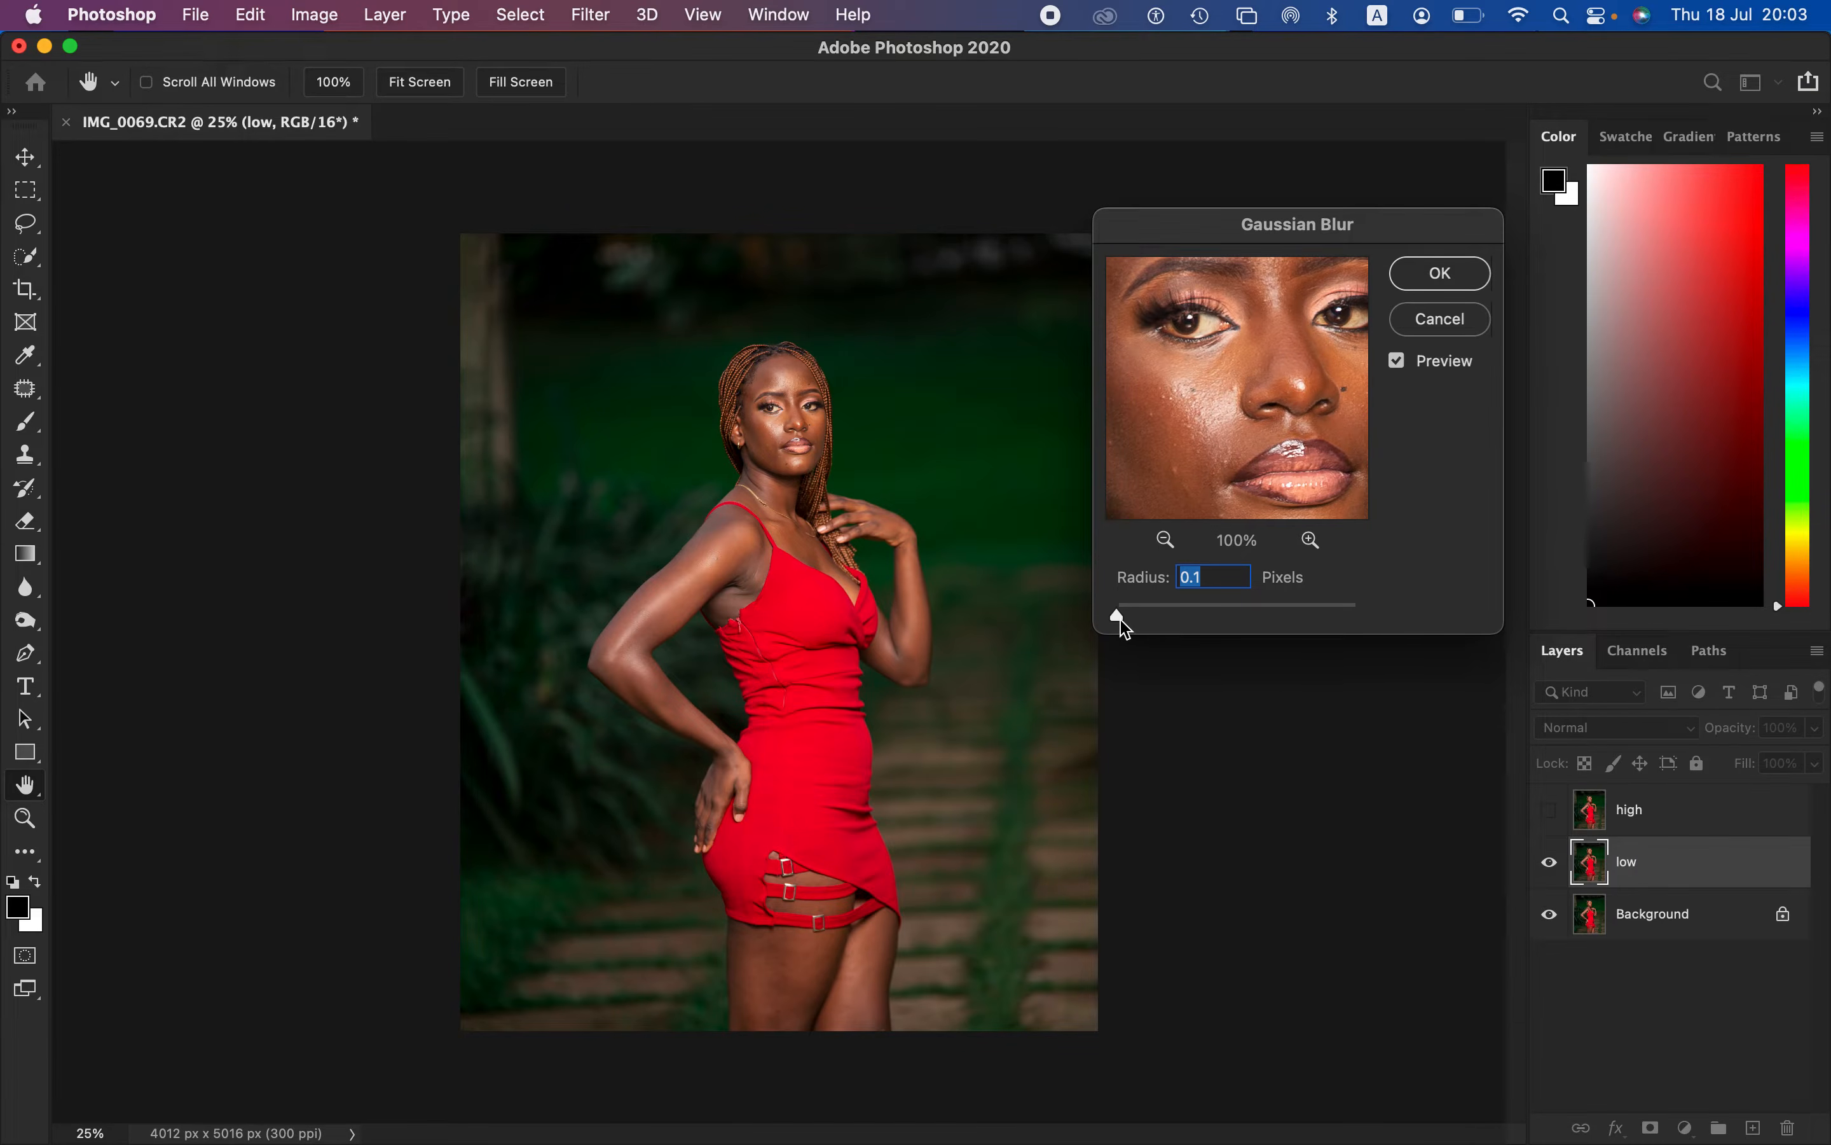
{"action": "left_click_drag", "start_coordinate": [1118, 619], "coordinate": [1182, 620]}
{"action": "left_click", "coordinate": [1197, 406]}
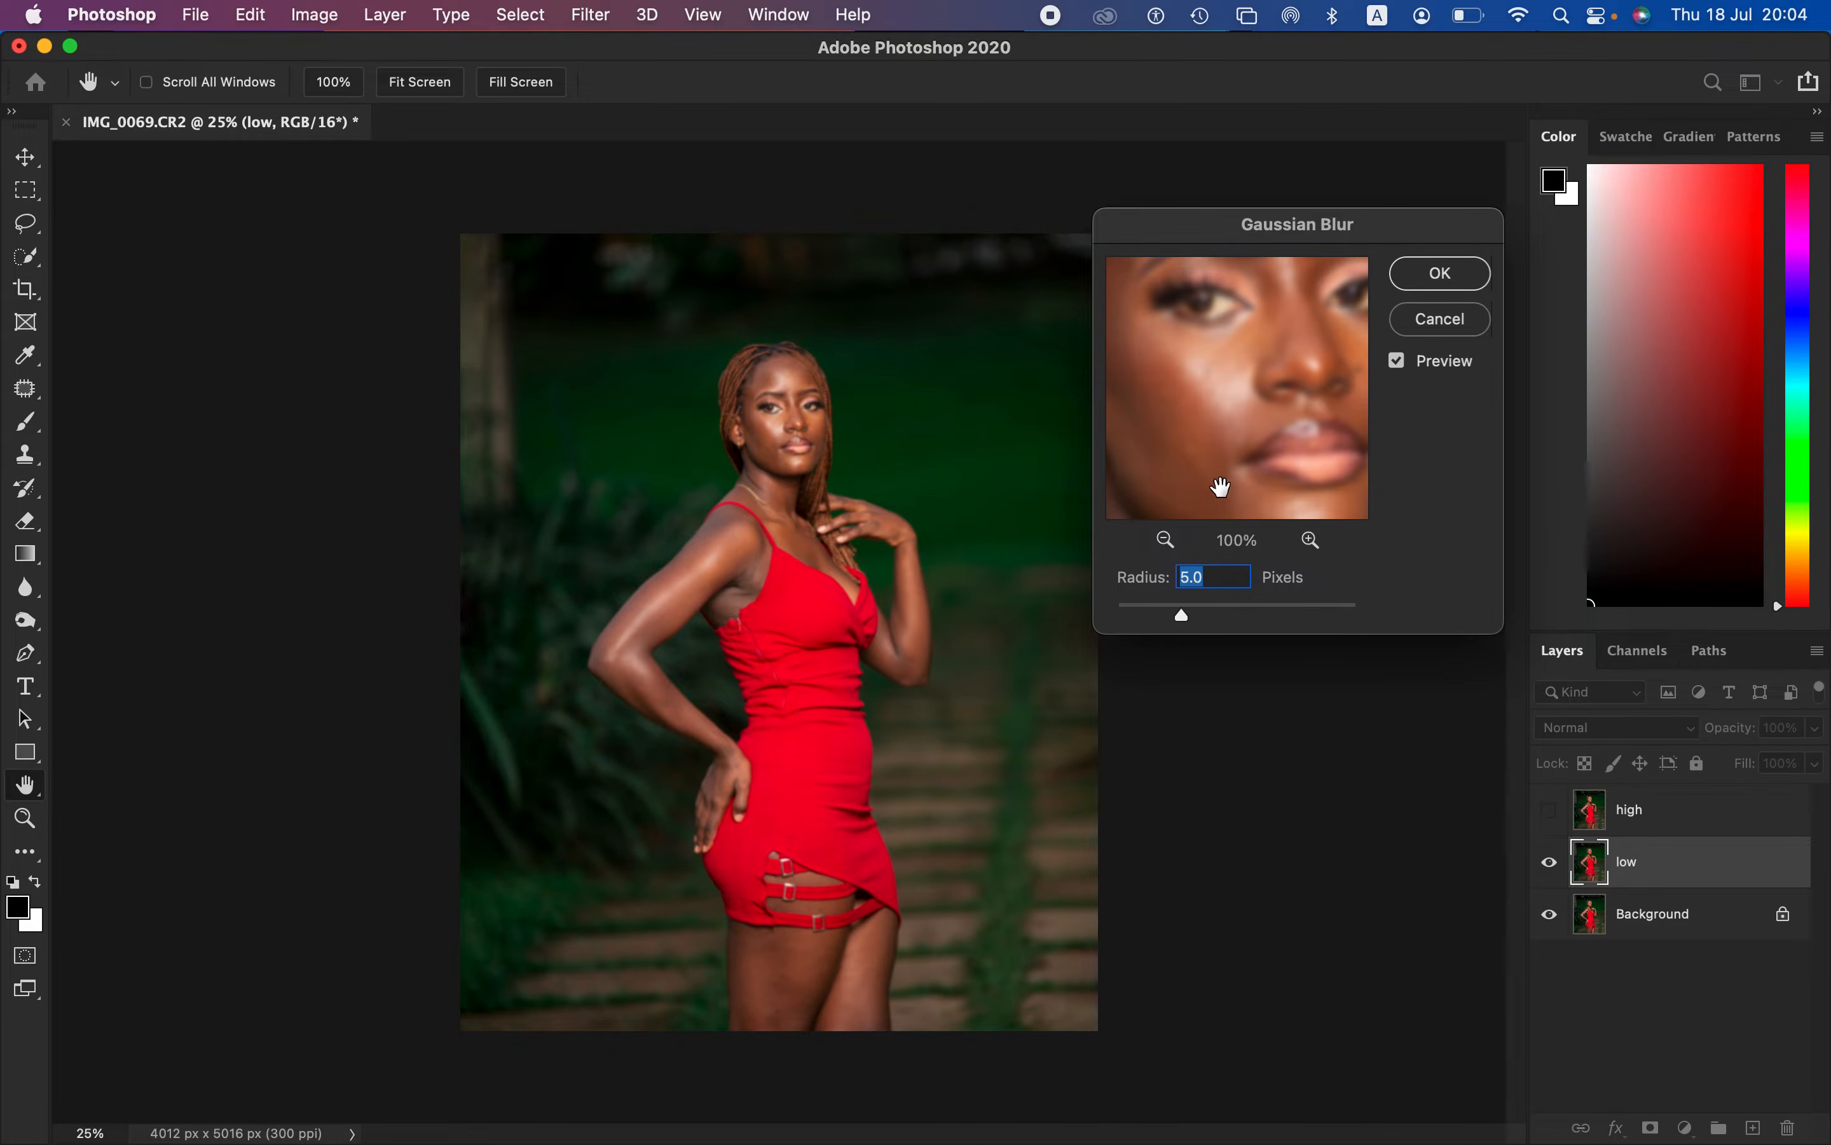
{"action": "left_click", "coordinate": [1440, 274]}
{"action": "key", "text": "l"}
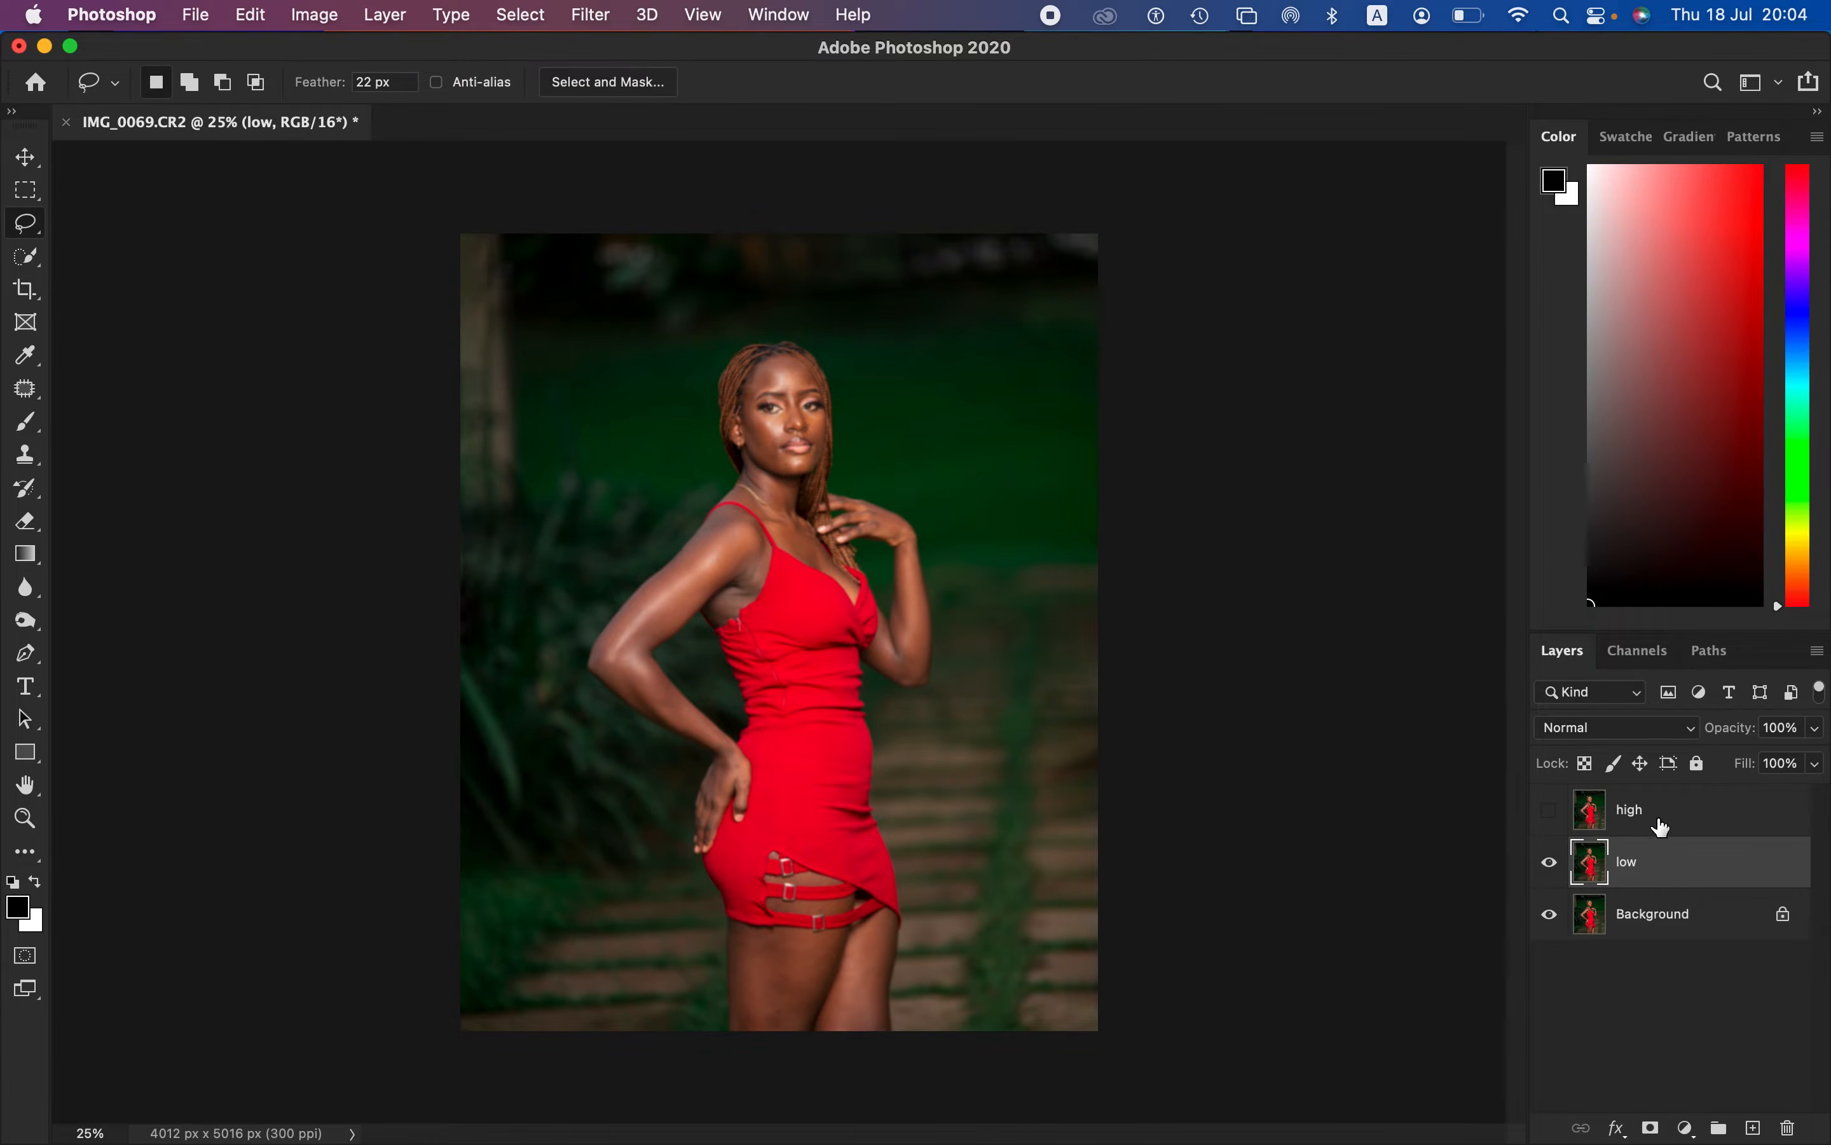
Step: Make the high layer visible again and start Apply Image on it, keeping the woman in view
{"action": "left_click", "coordinate": [1677, 823]}
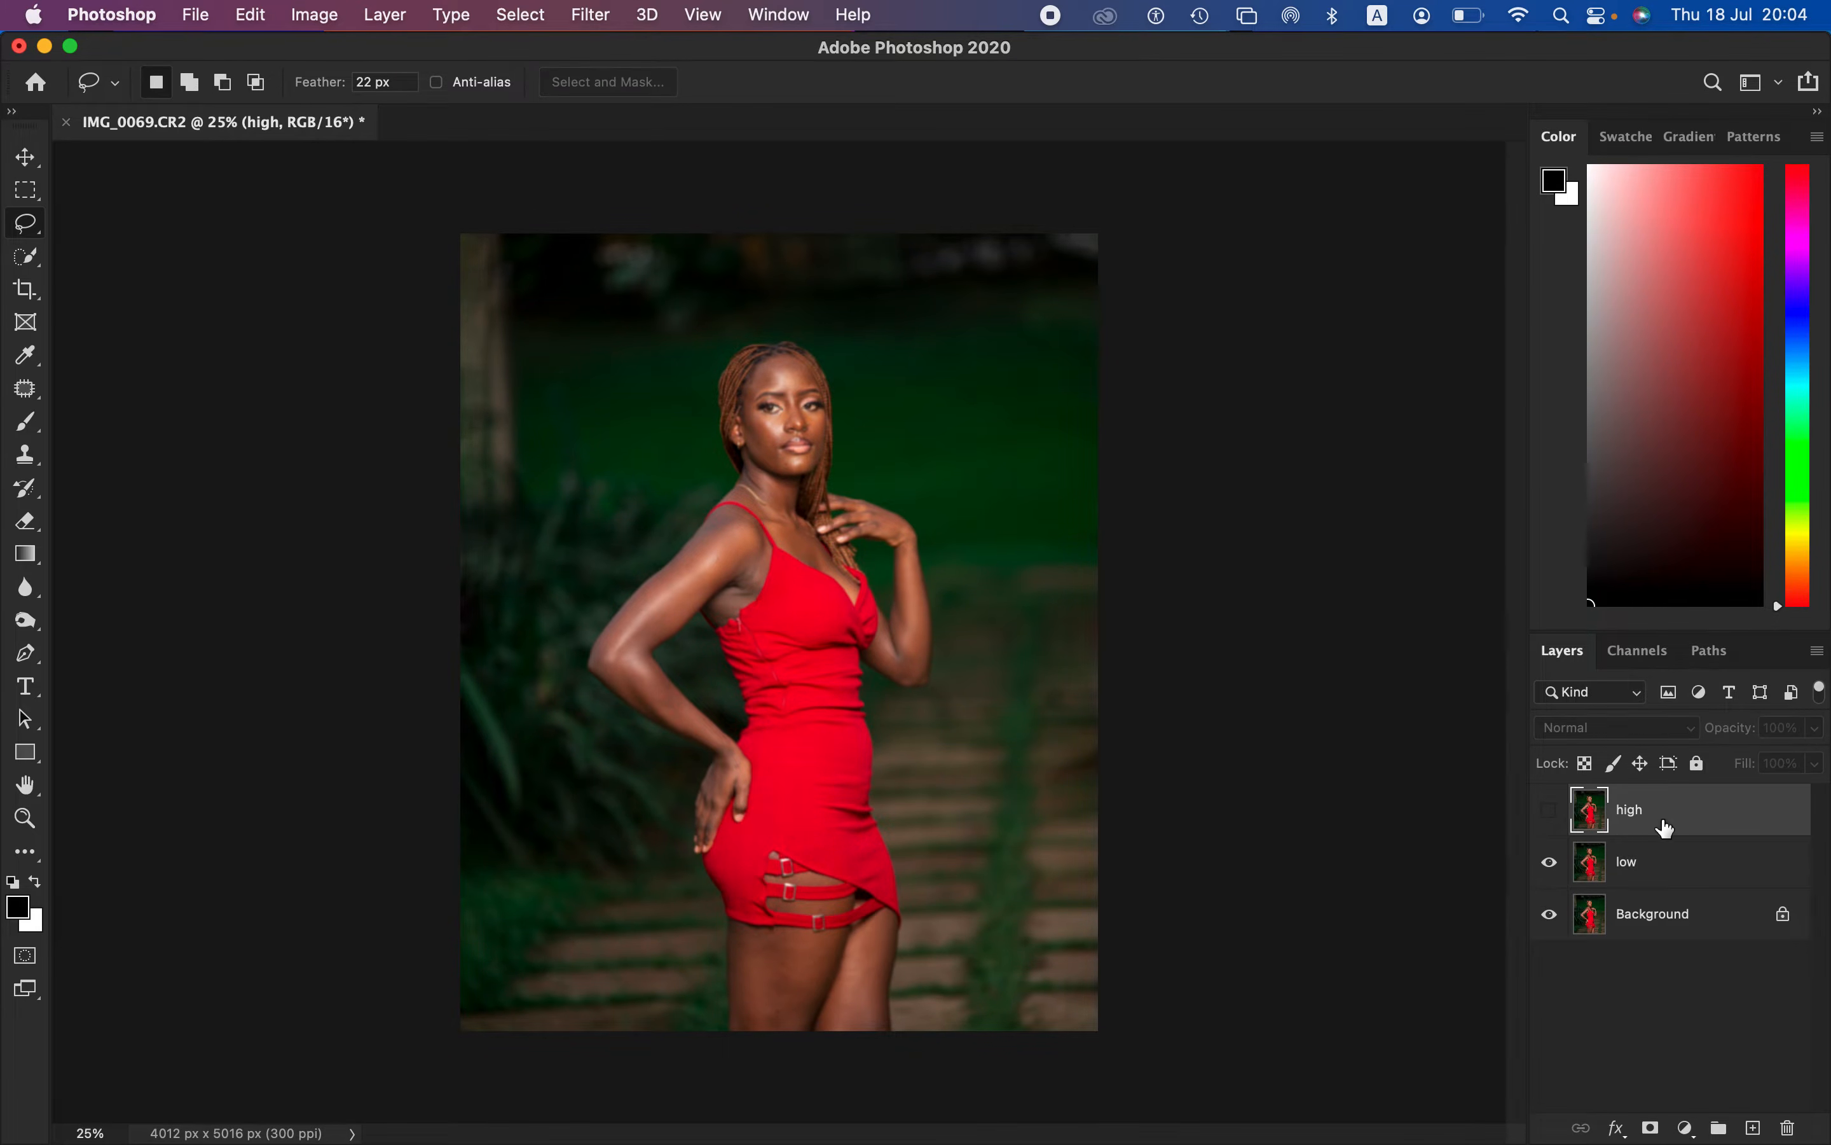
{"action": "left_click", "coordinate": [1551, 816]}
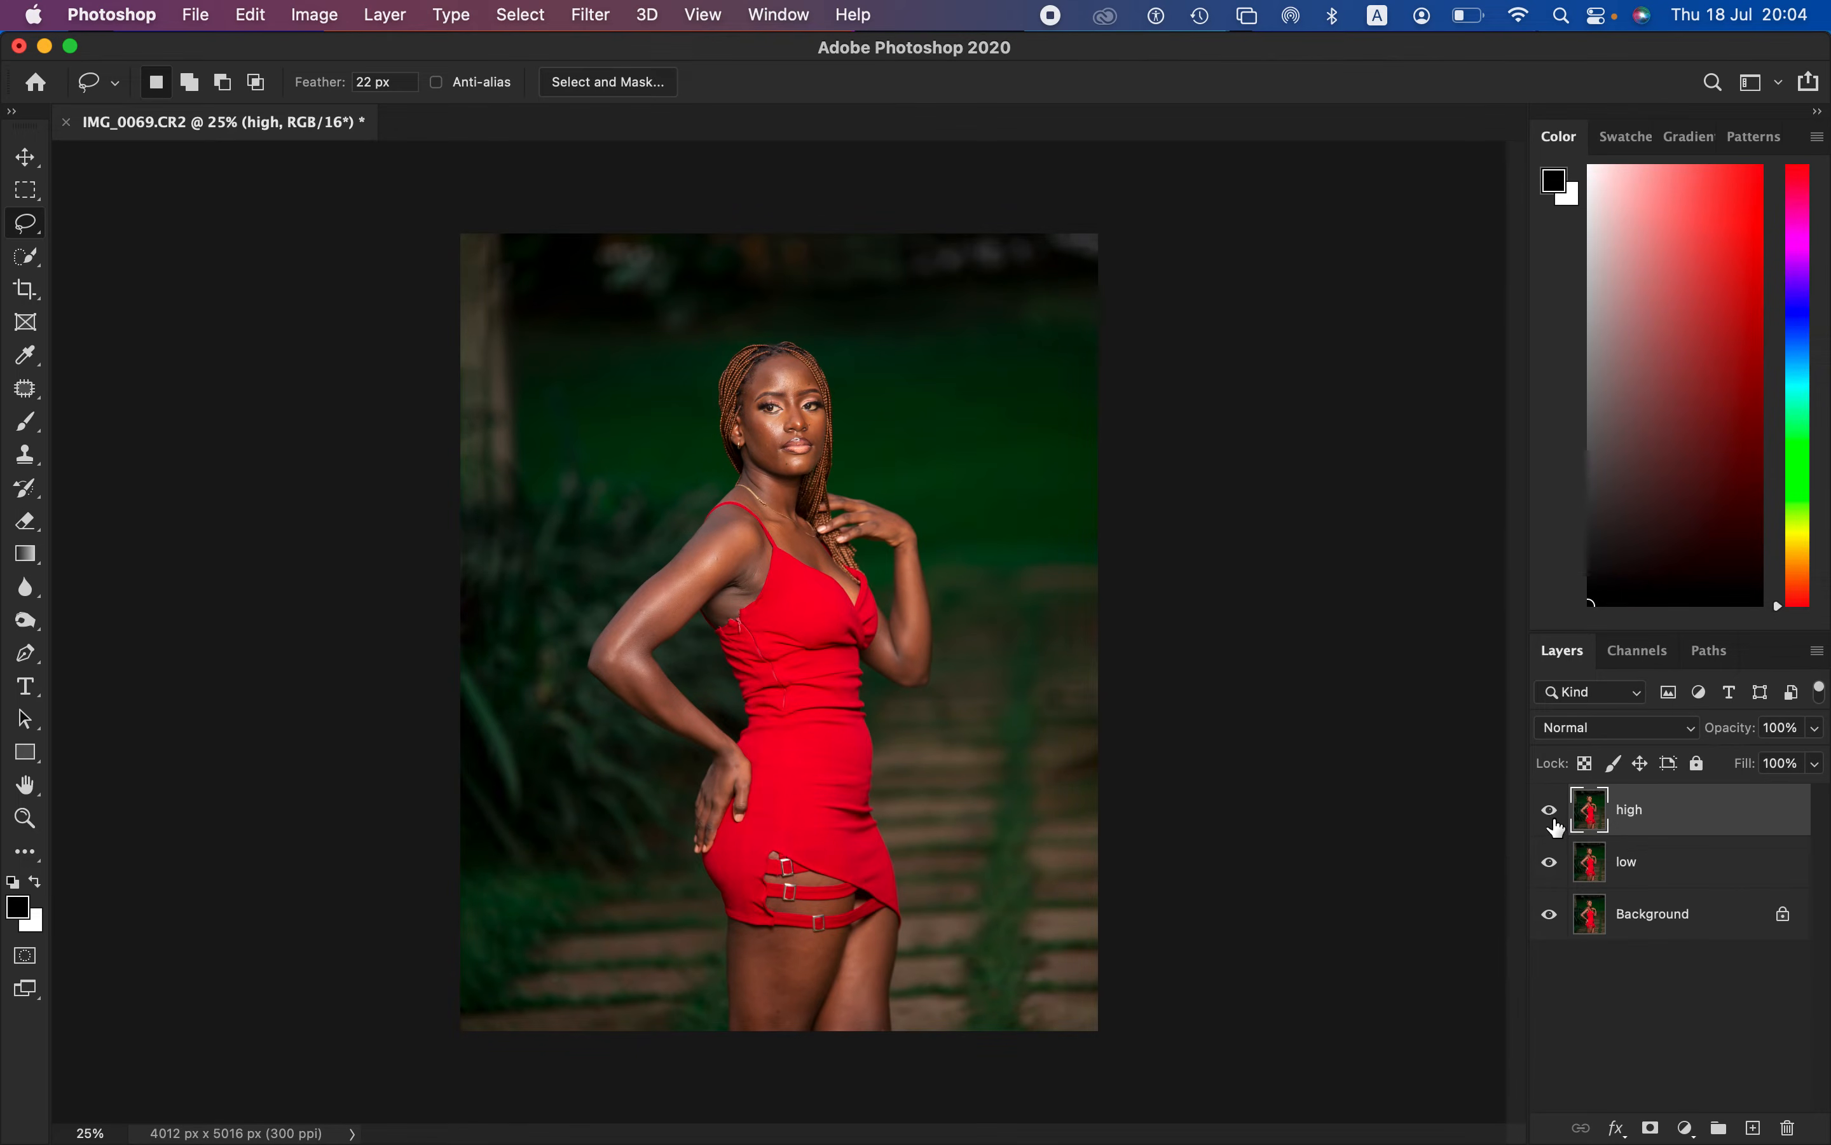
{"action": "left_click", "coordinate": [315, 15]}
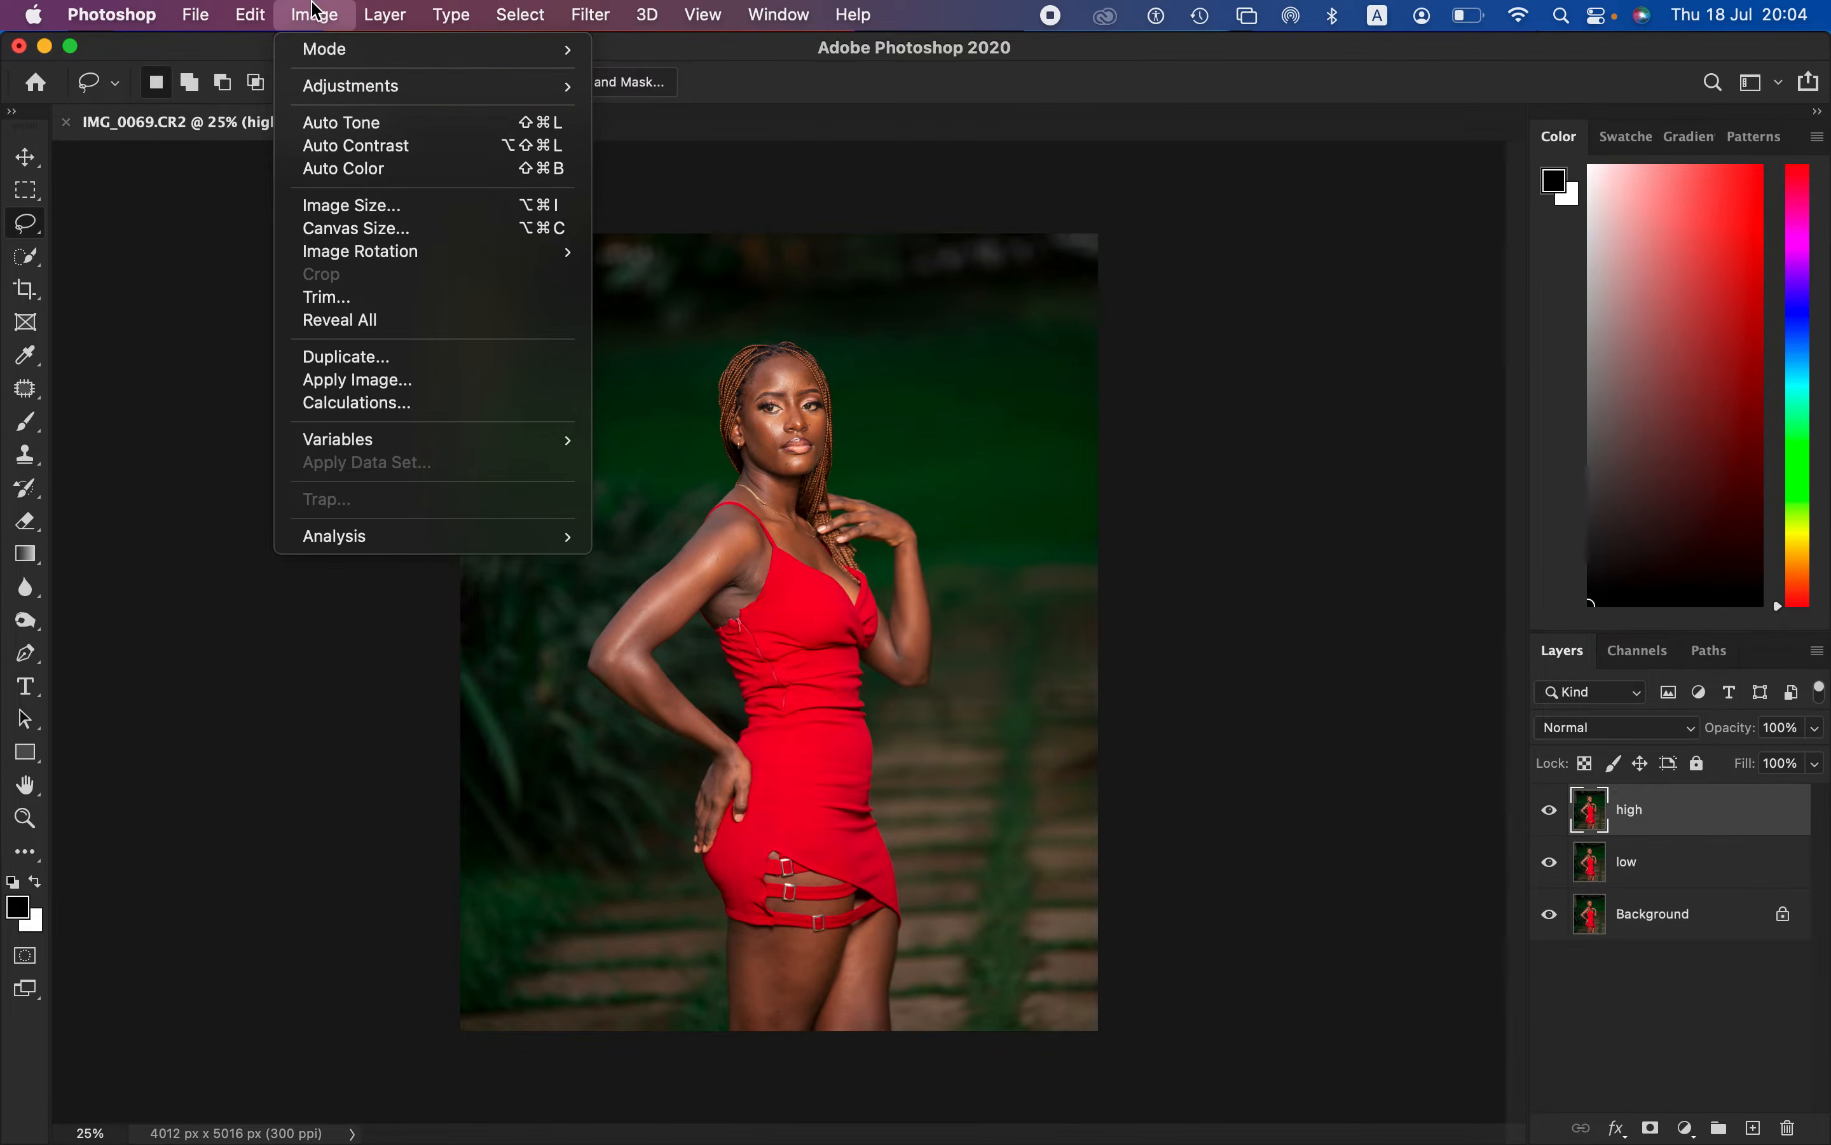
{"action": "left_click", "coordinate": [394, 380]}
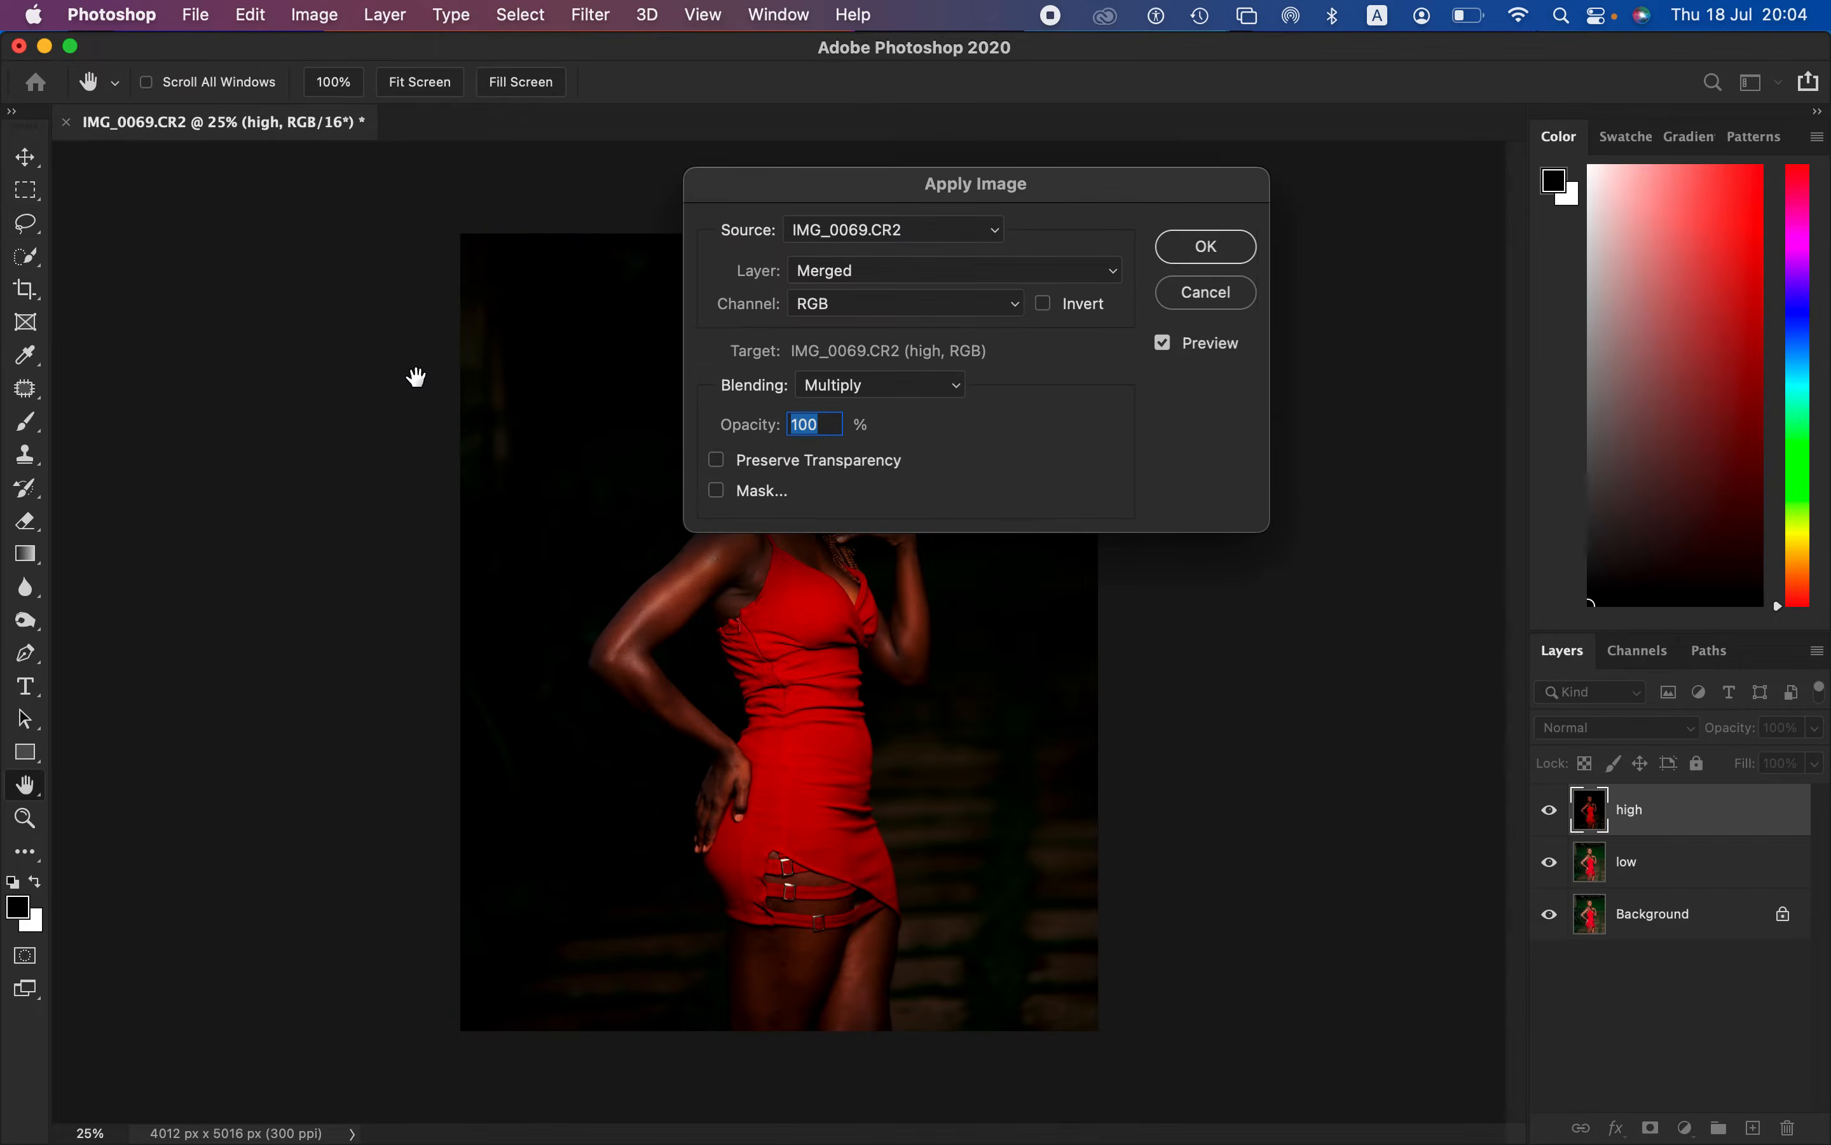
{"action": "left_click_drag", "start_coordinate": [1001, 184], "coordinate": [1178, 186]}
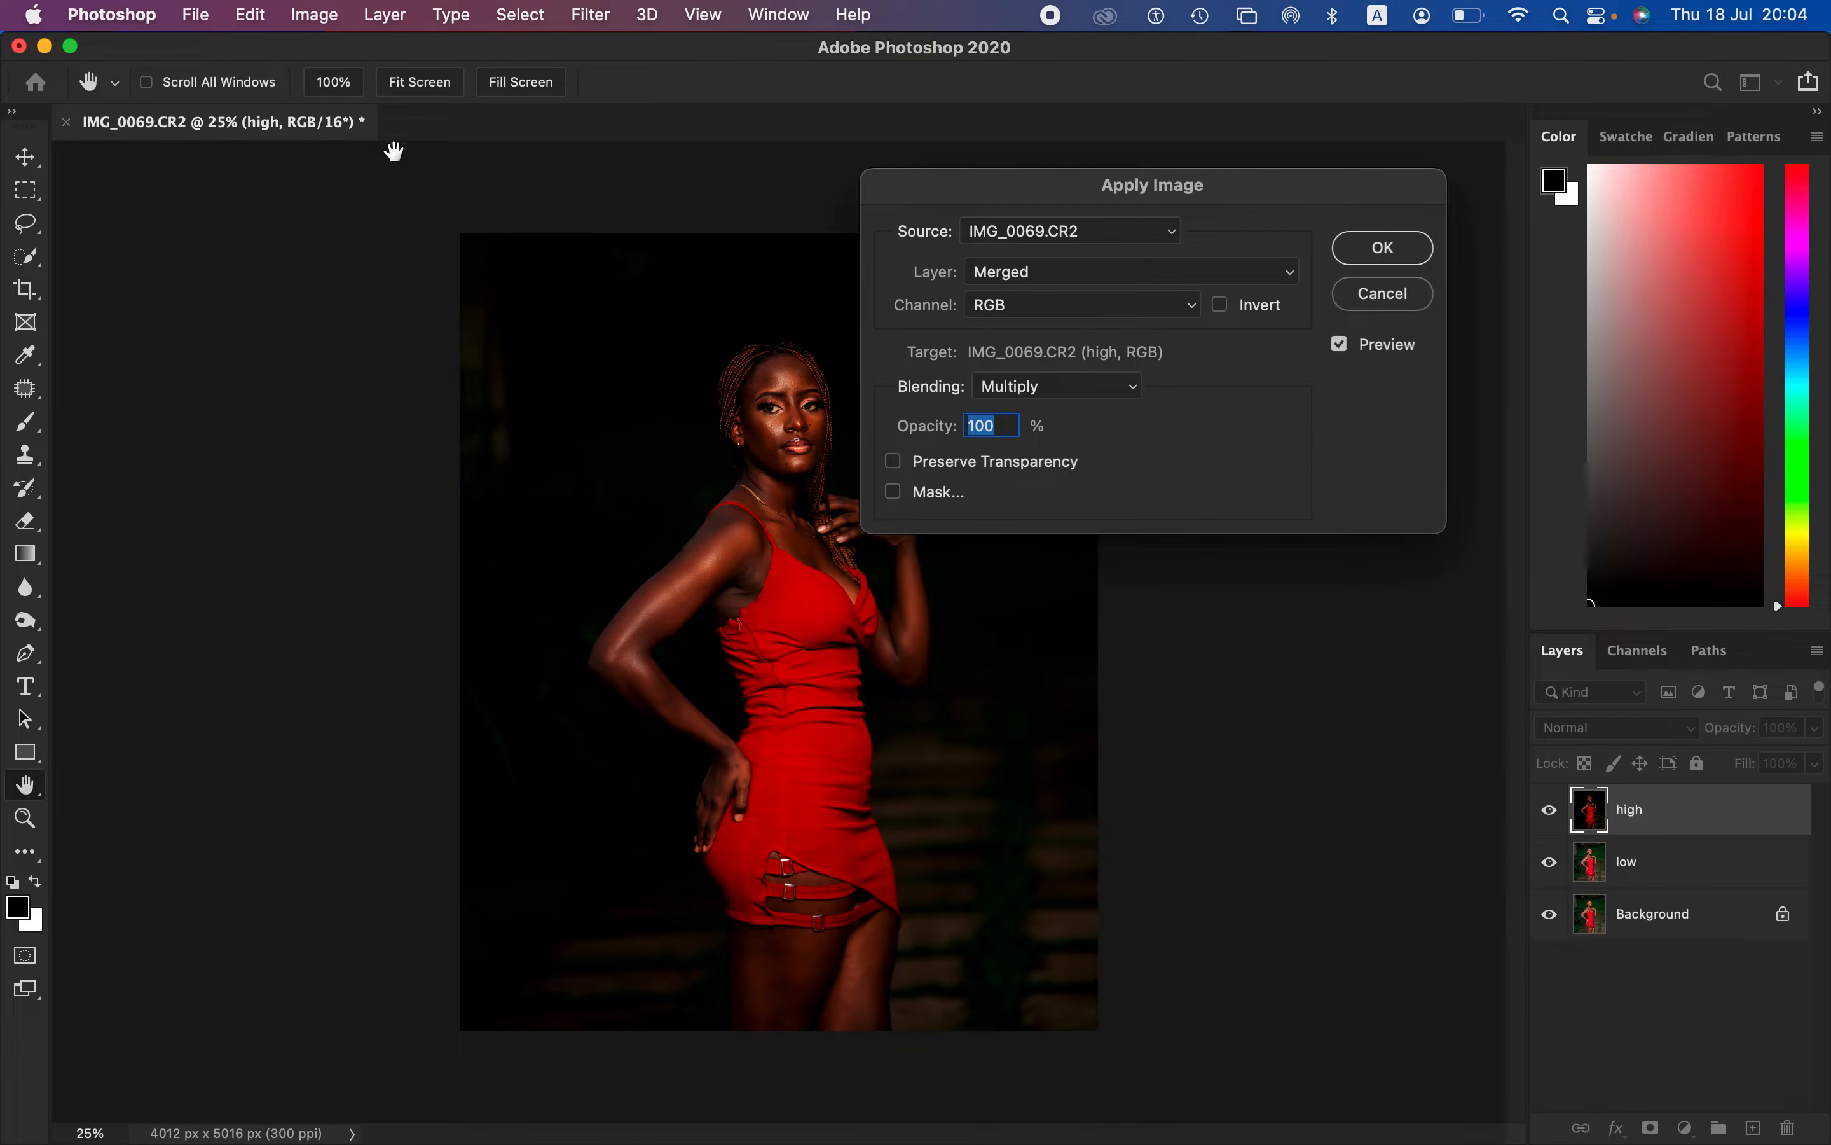
Step: Set Apply Image to use the low layer as source, with Add blending and Invert enabled, at scale 2 and offset 0
{"action": "left_click", "coordinate": [1090, 281]}
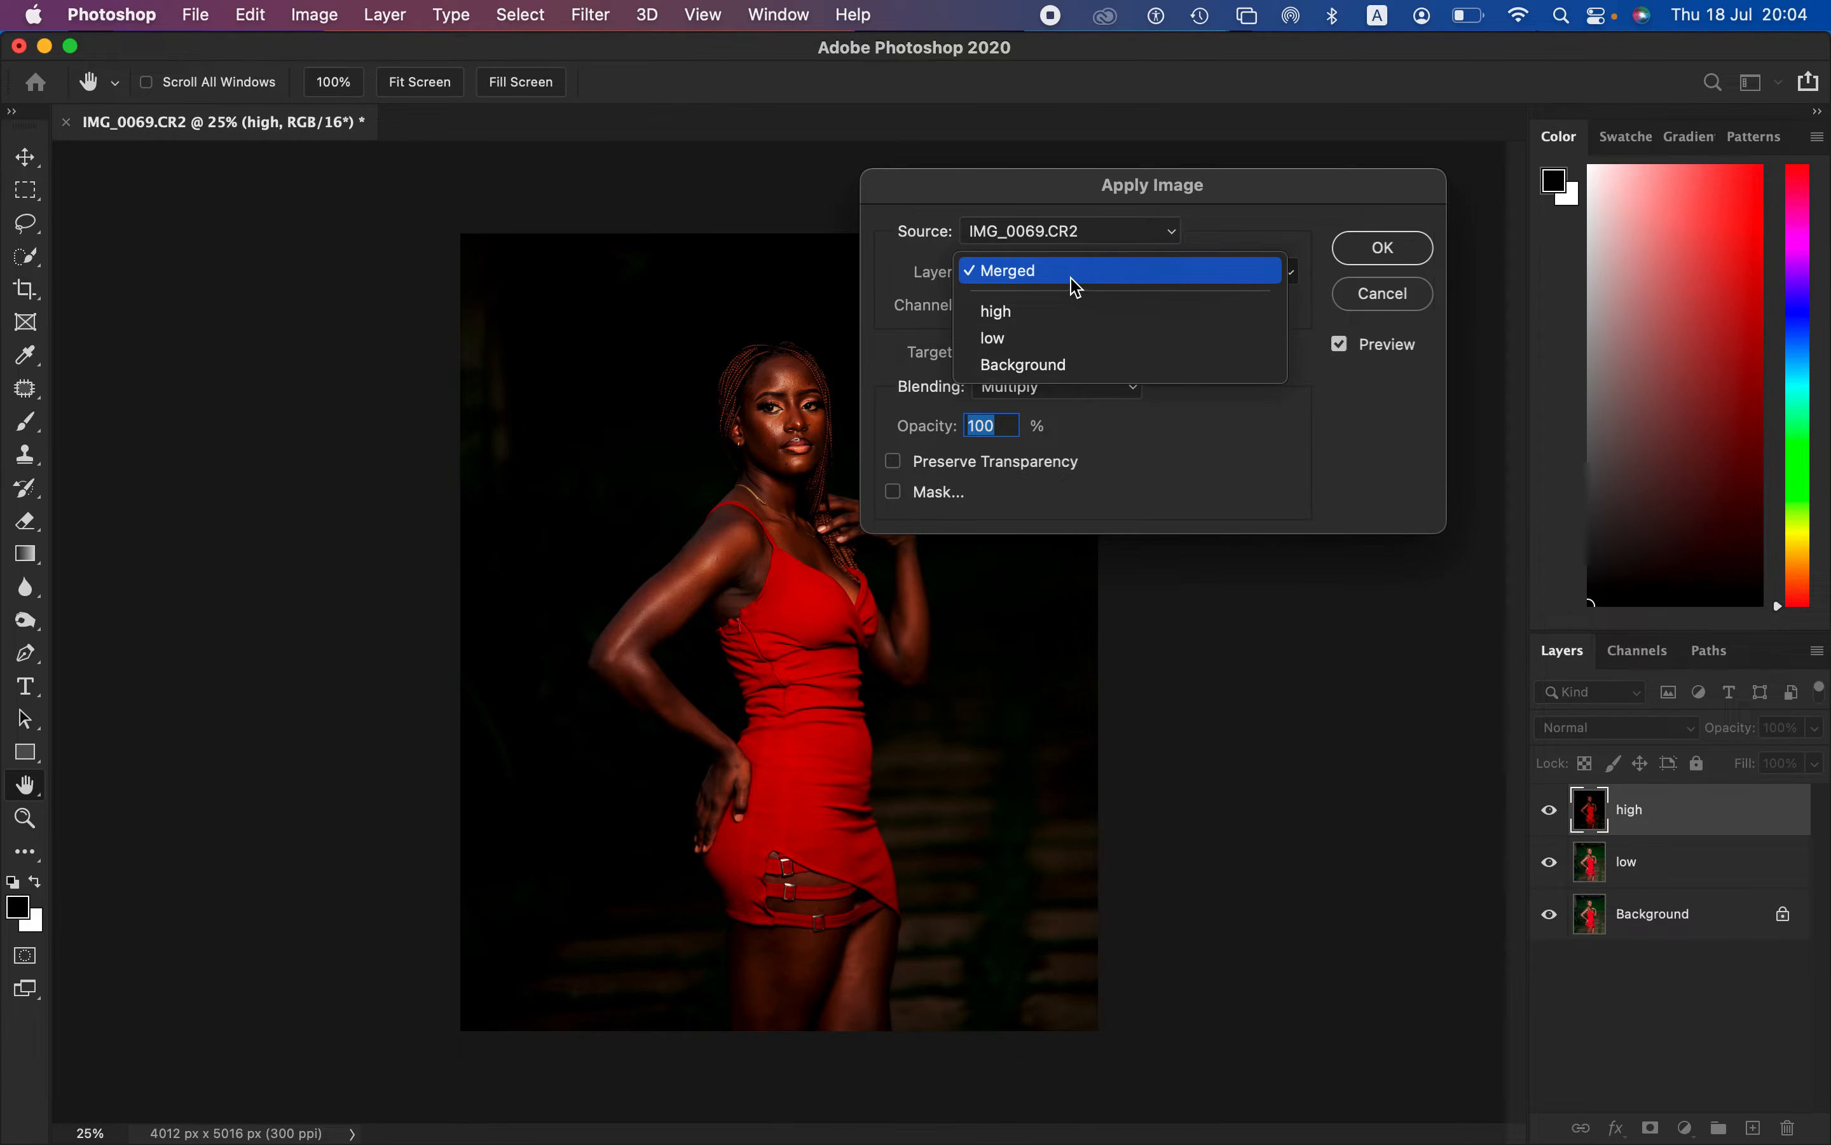
{"action": "left_click", "coordinate": [1038, 277]}
{"action": "left_click", "coordinate": [1039, 278]}
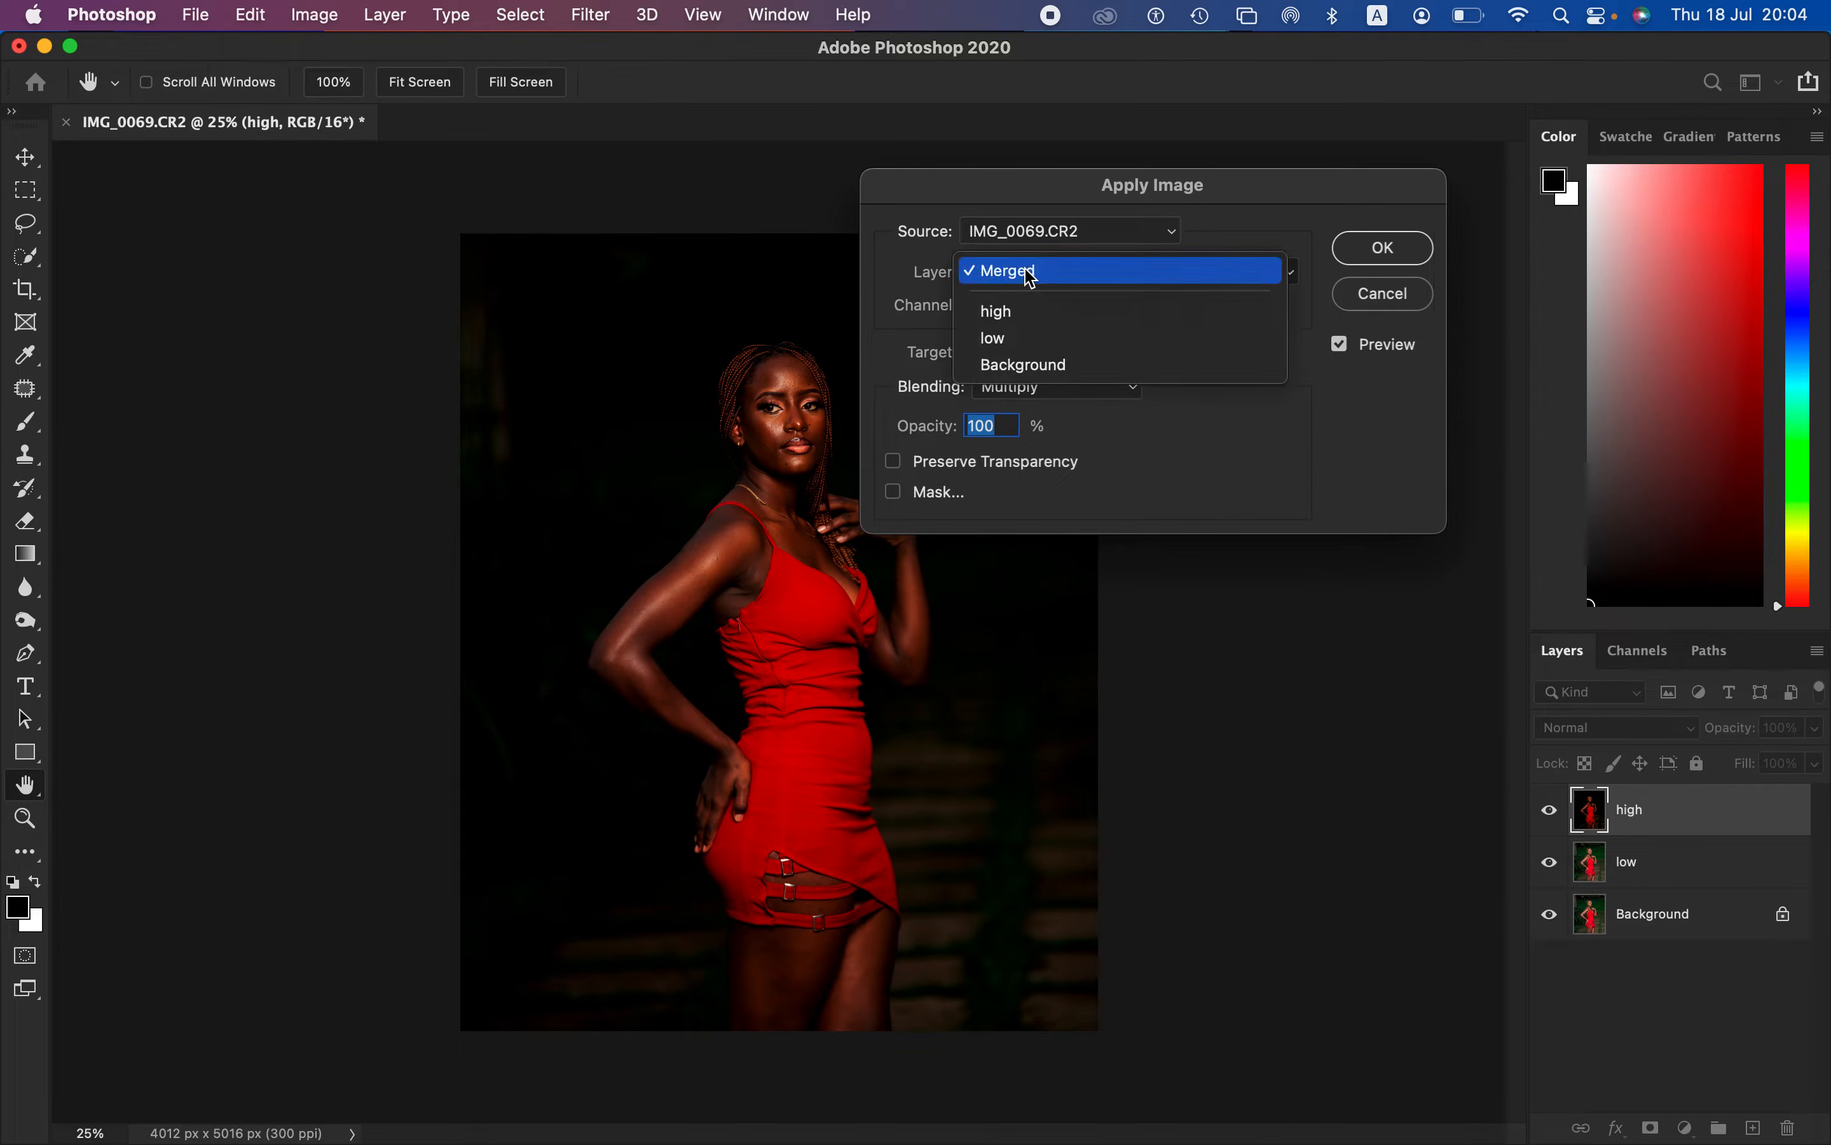
{"action": "left_click", "coordinate": [1029, 347]}
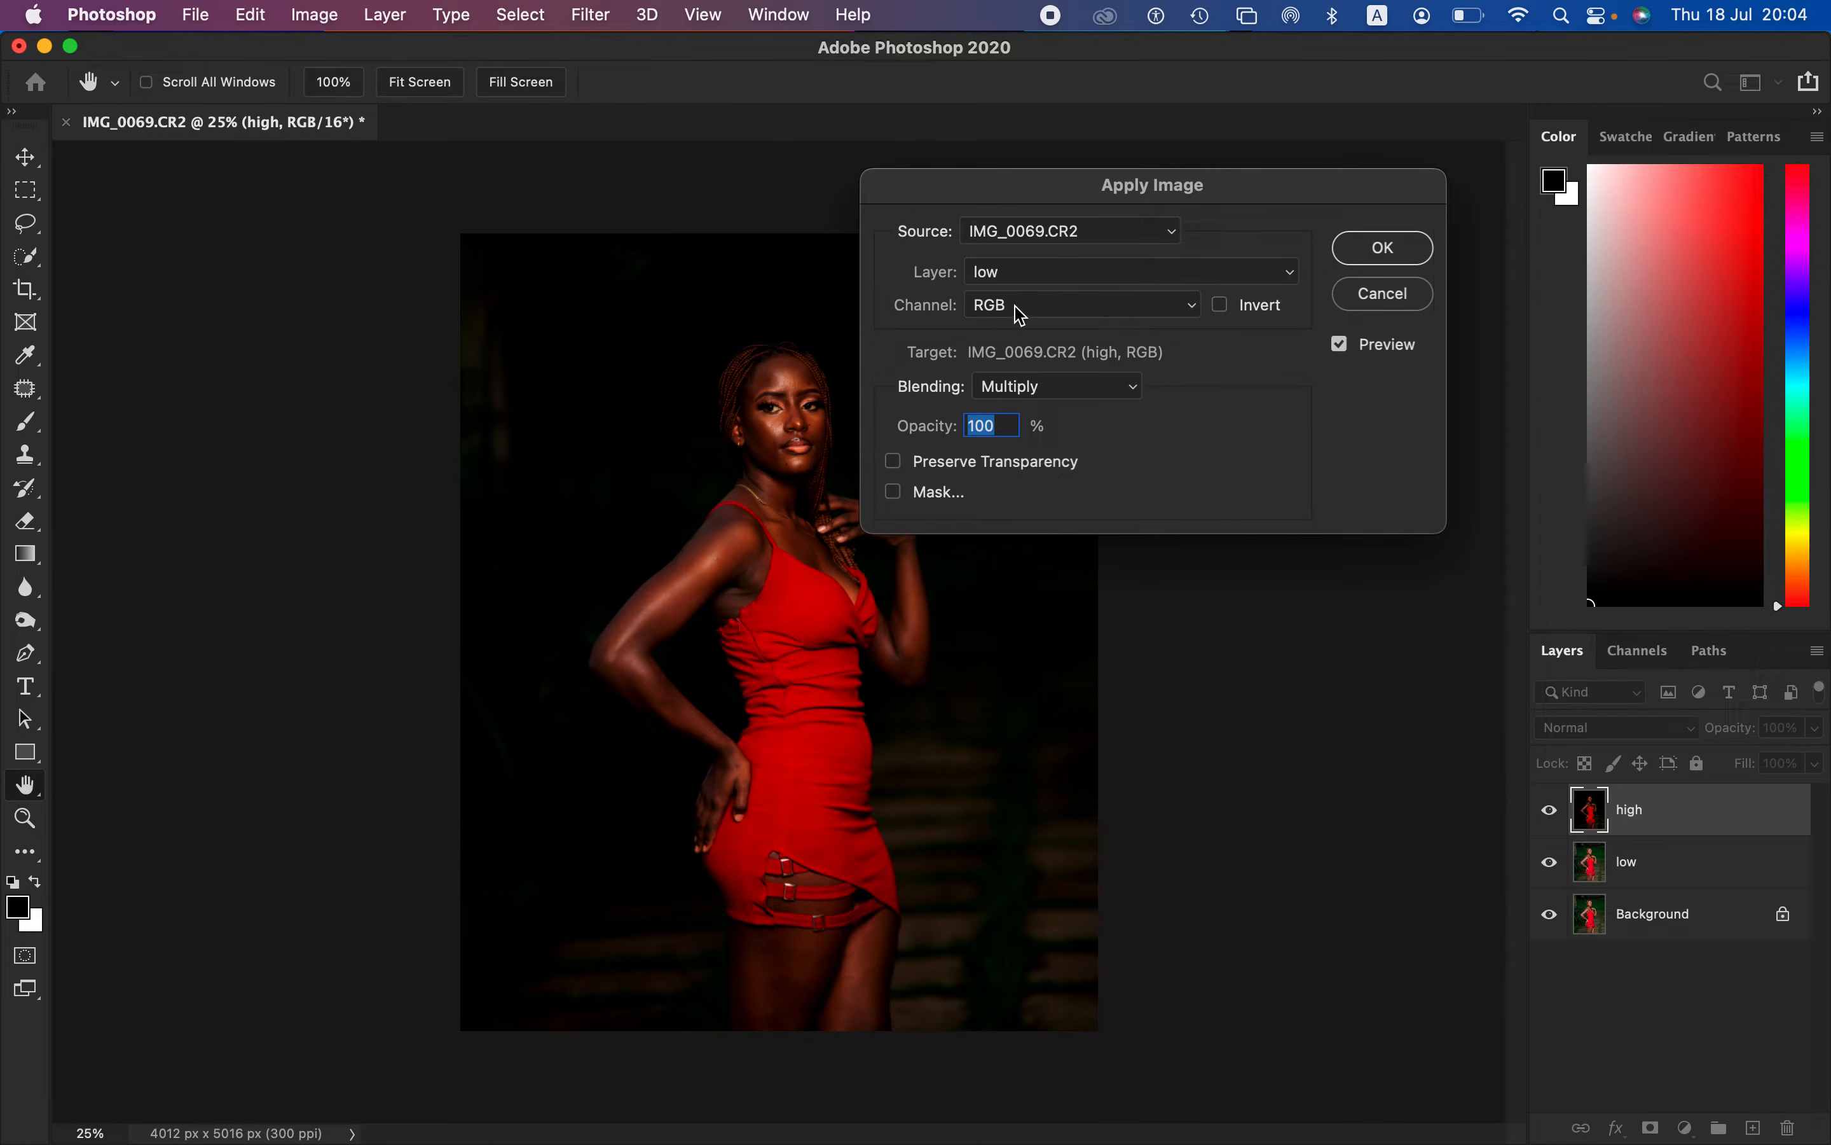
{"action": "left_click", "coordinate": [1051, 388]}
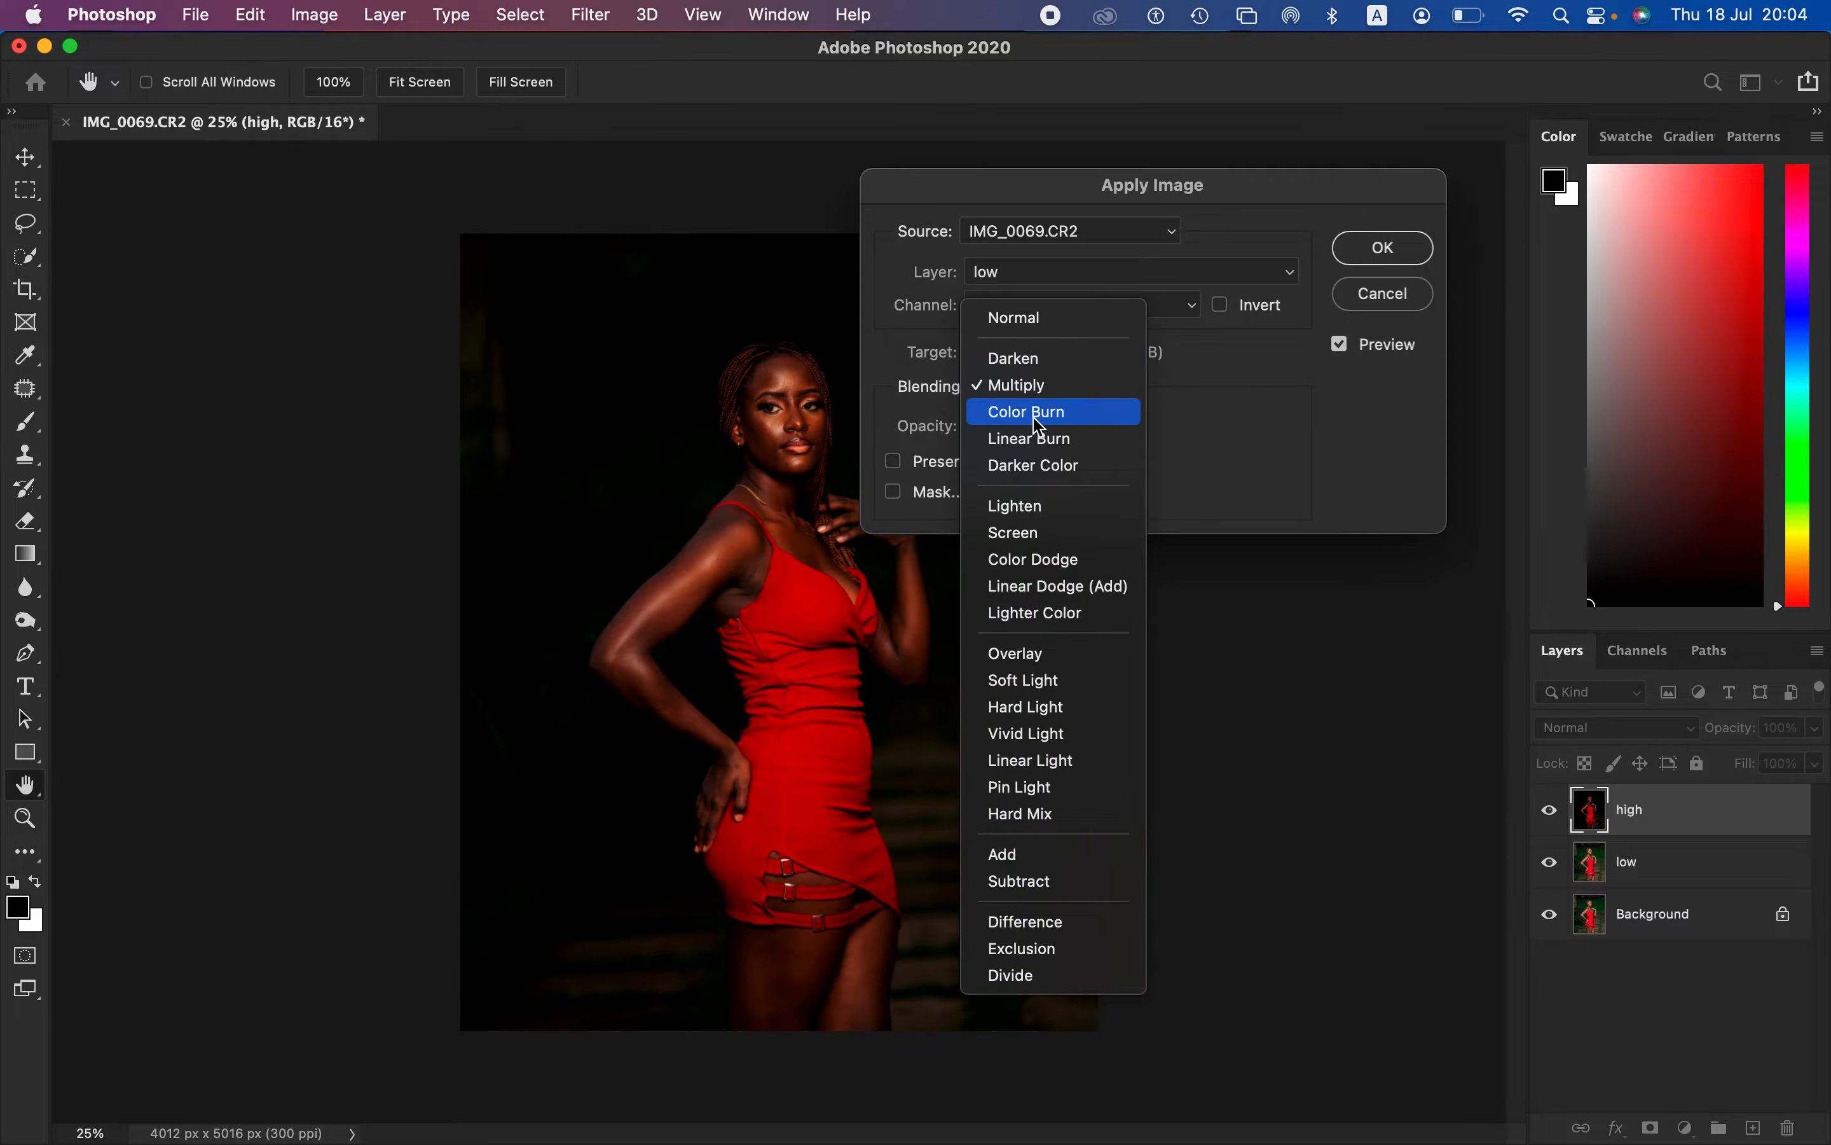
{"action": "left_click", "coordinate": [1038, 854]}
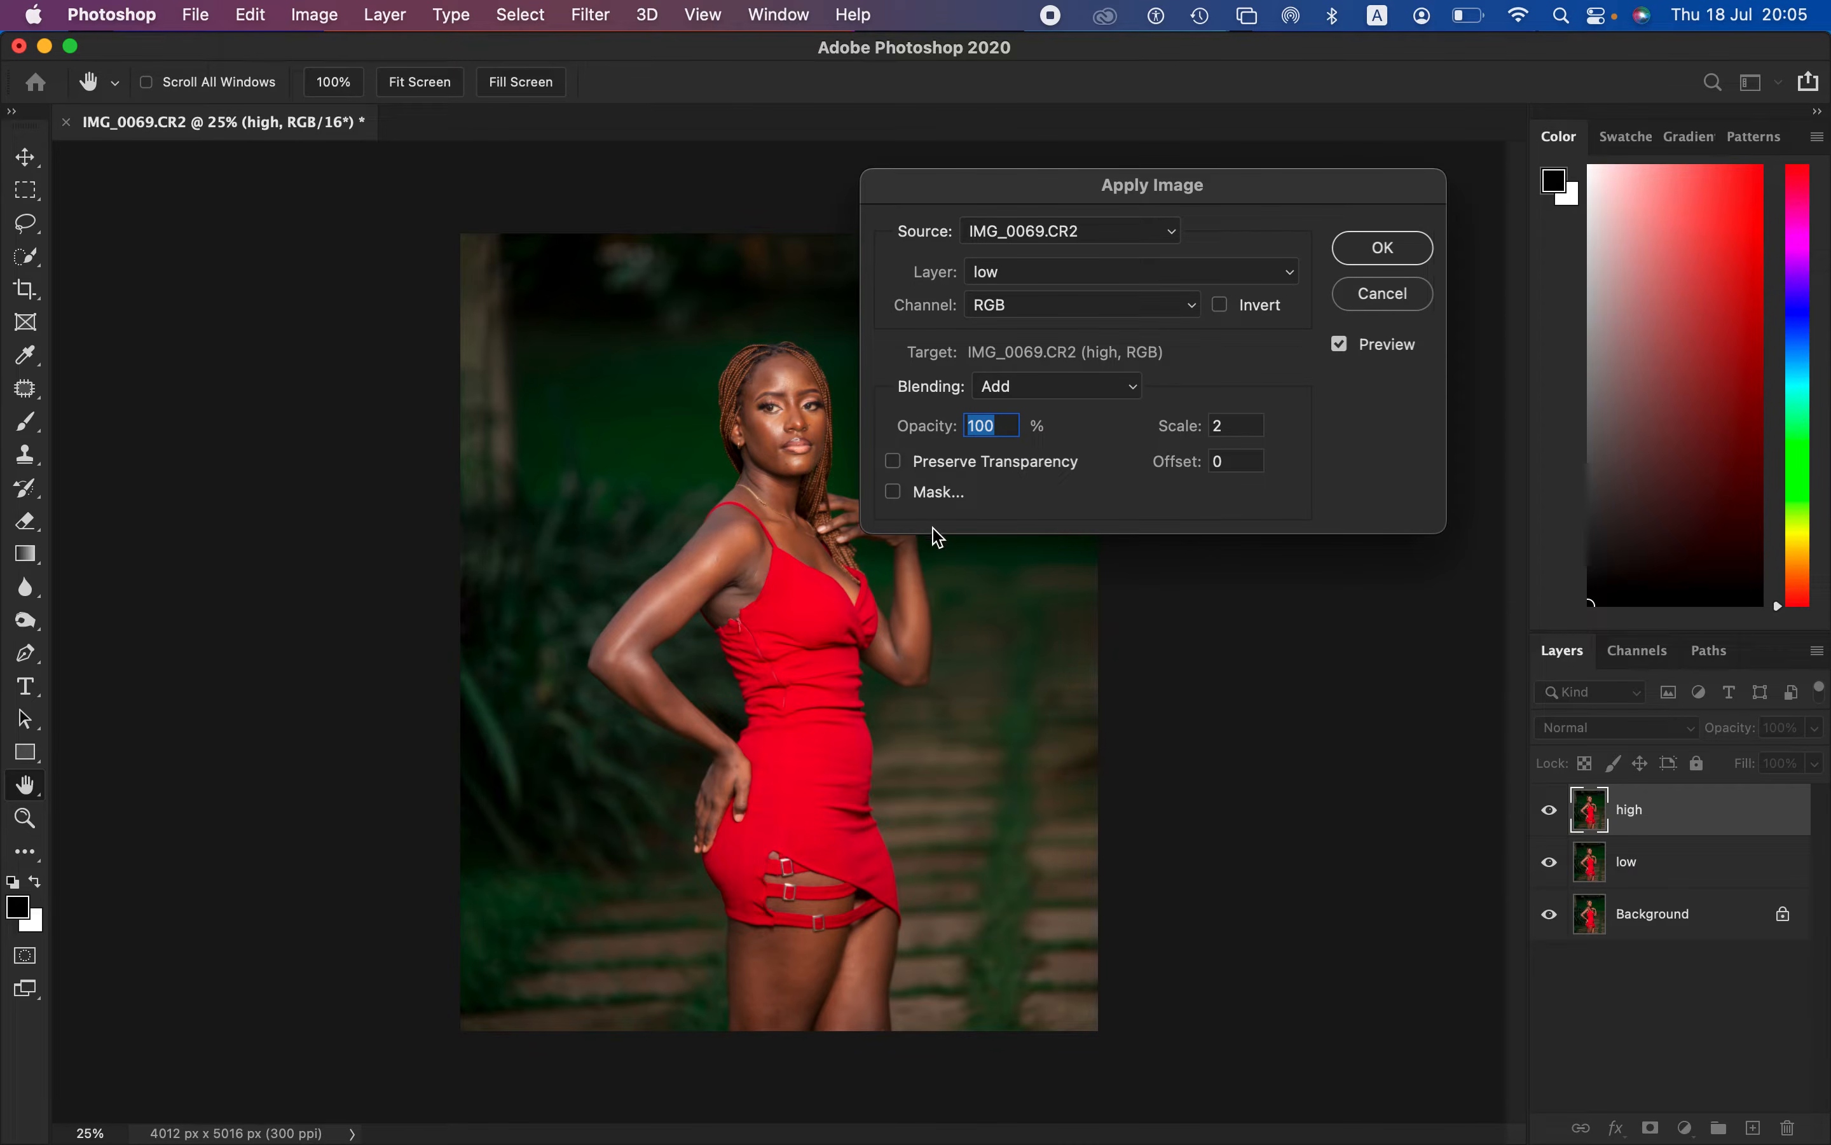
{"action": "left_click", "coordinate": [1236, 317]}
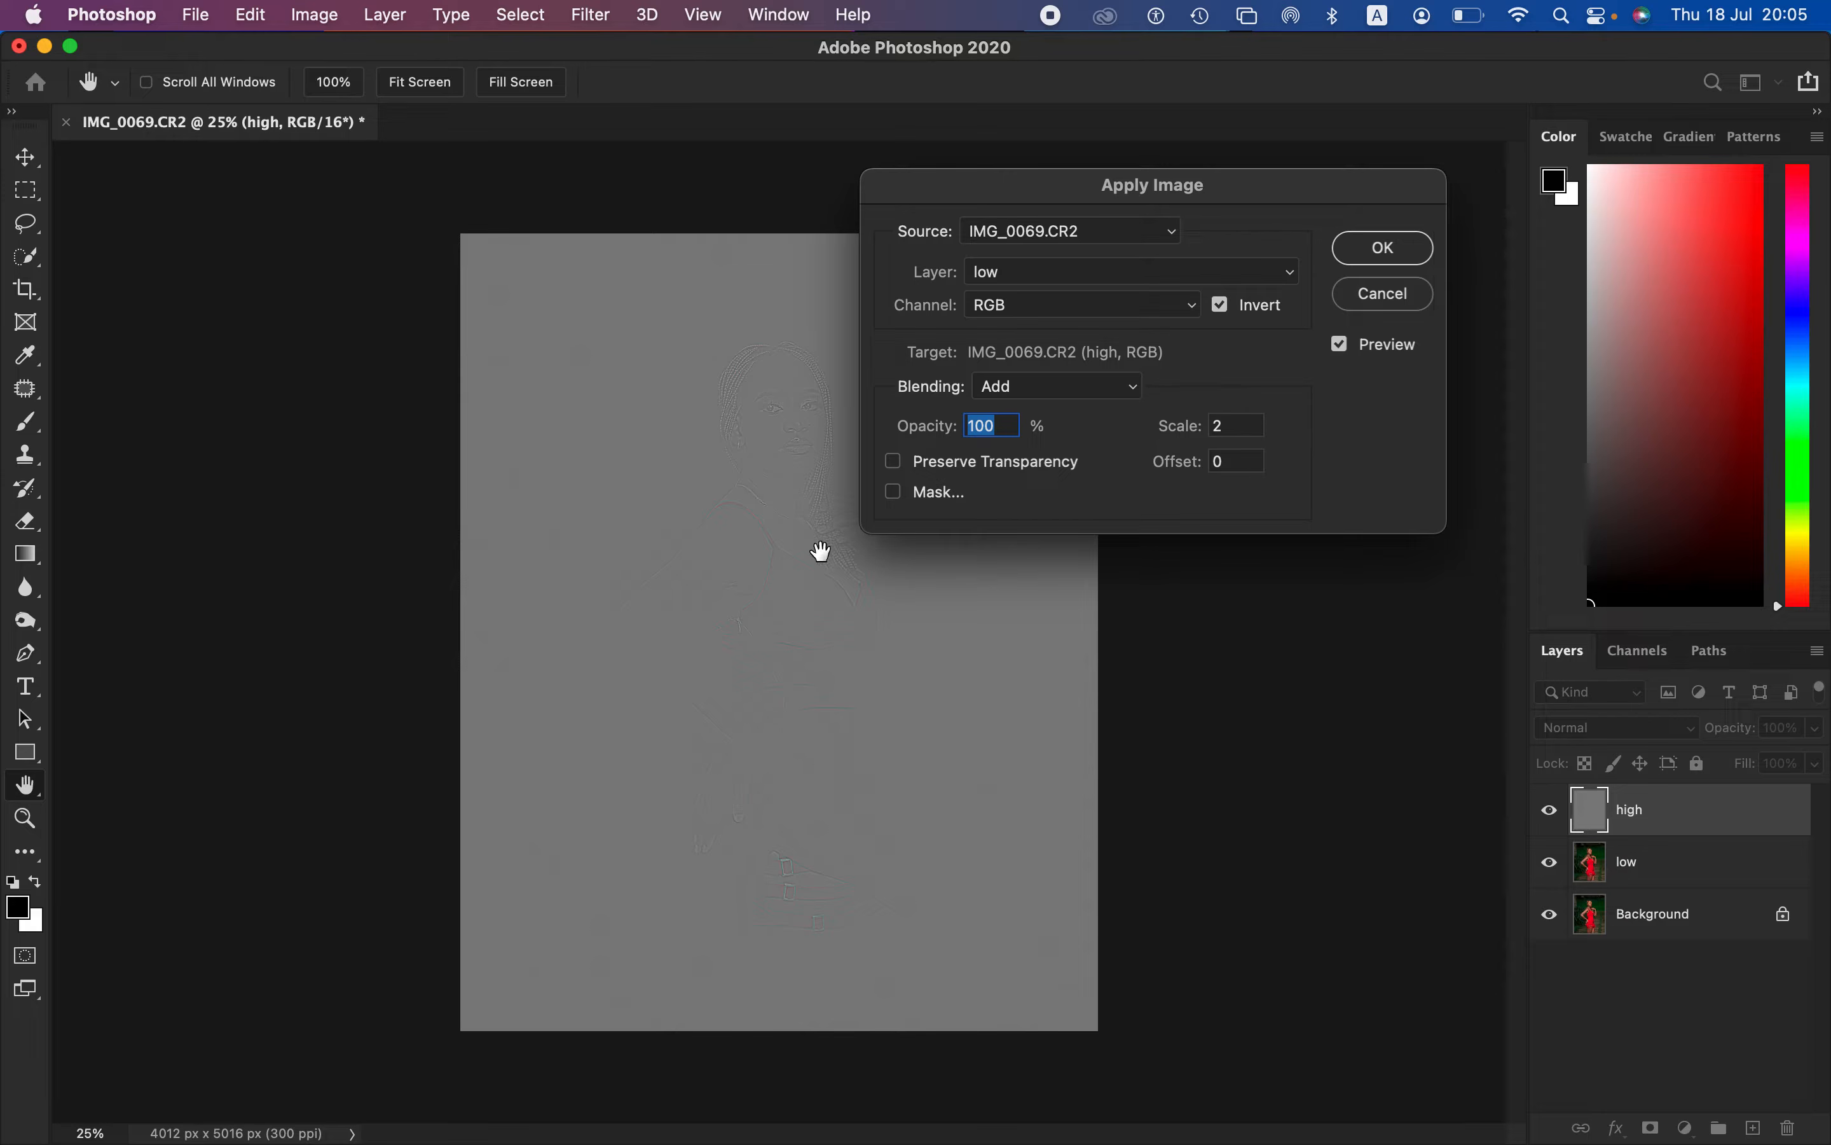
{"action": "left_click", "coordinate": [820, 552], "text": "super"}
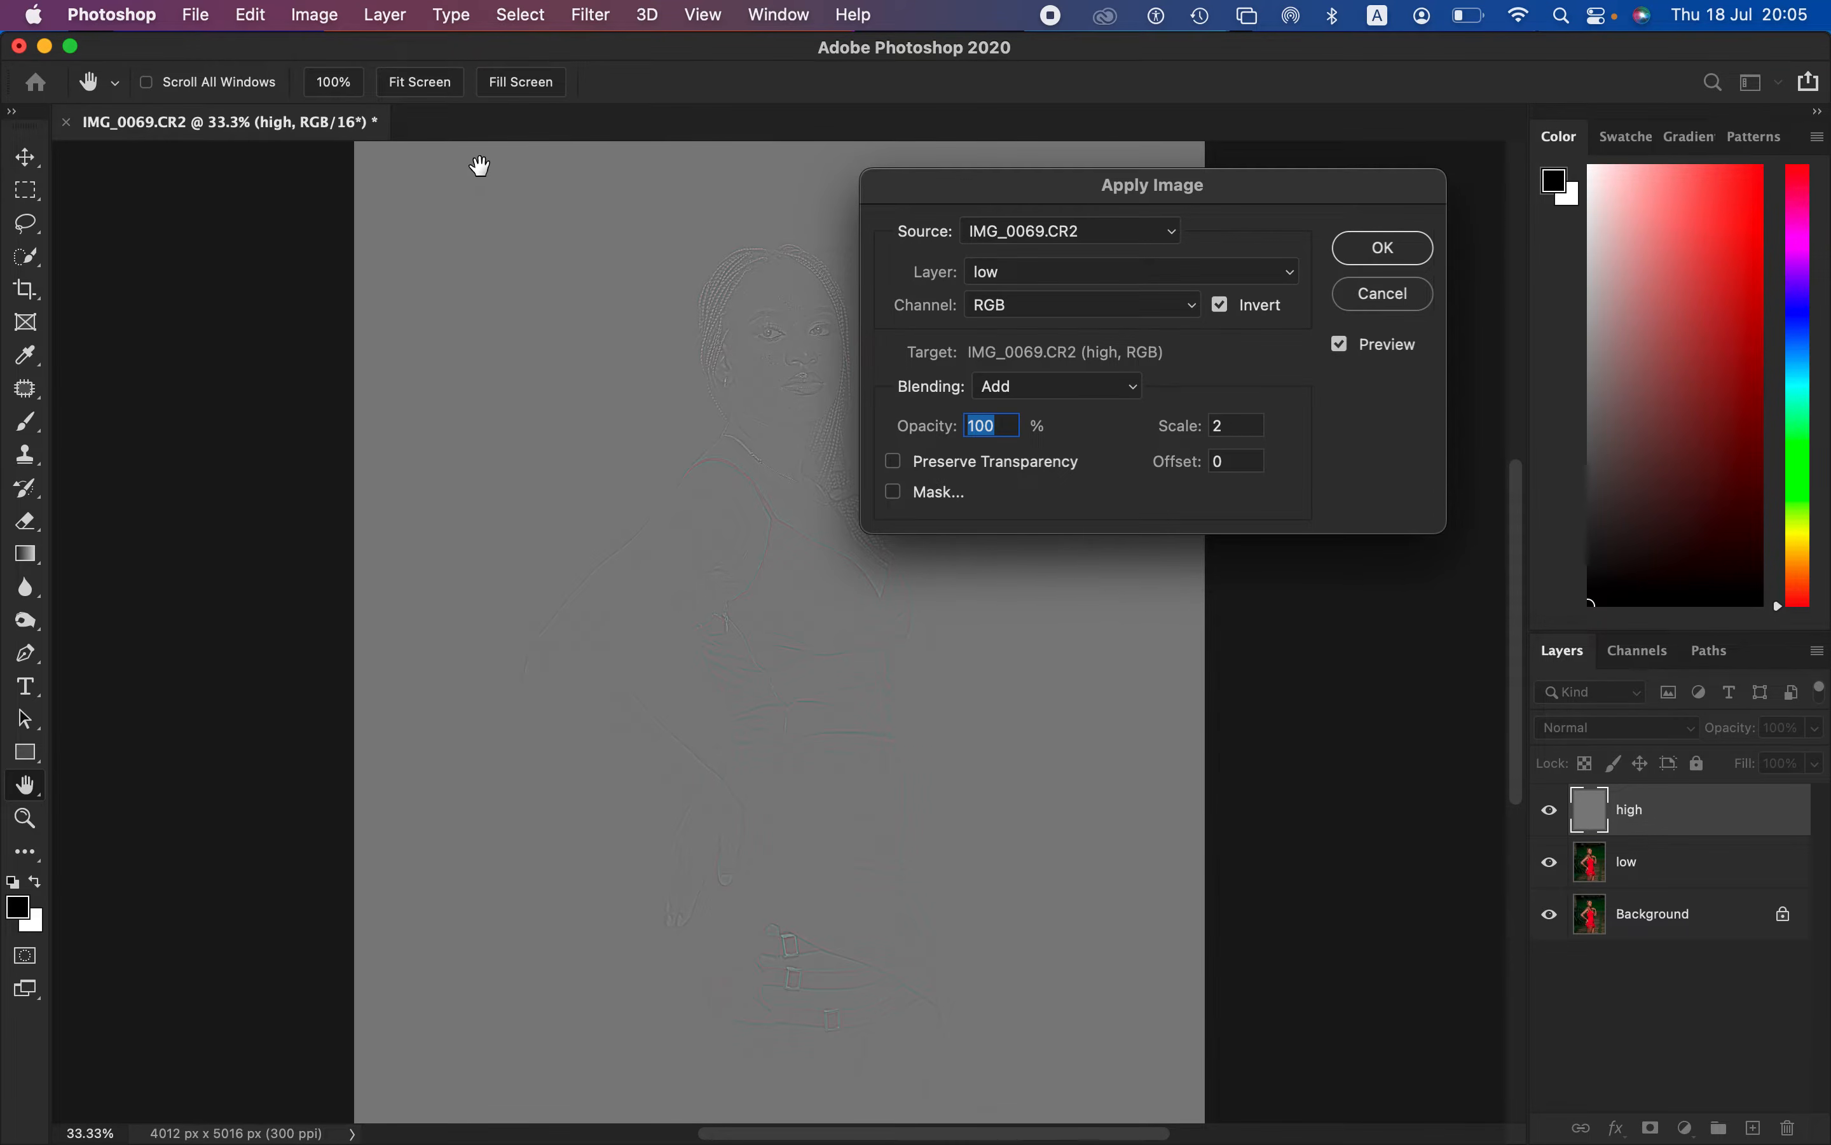
Step: Try Subtract blending without Invert in Apply Image, using scale 2 and offset 128
{"action": "left_click", "coordinate": [1222, 309]}
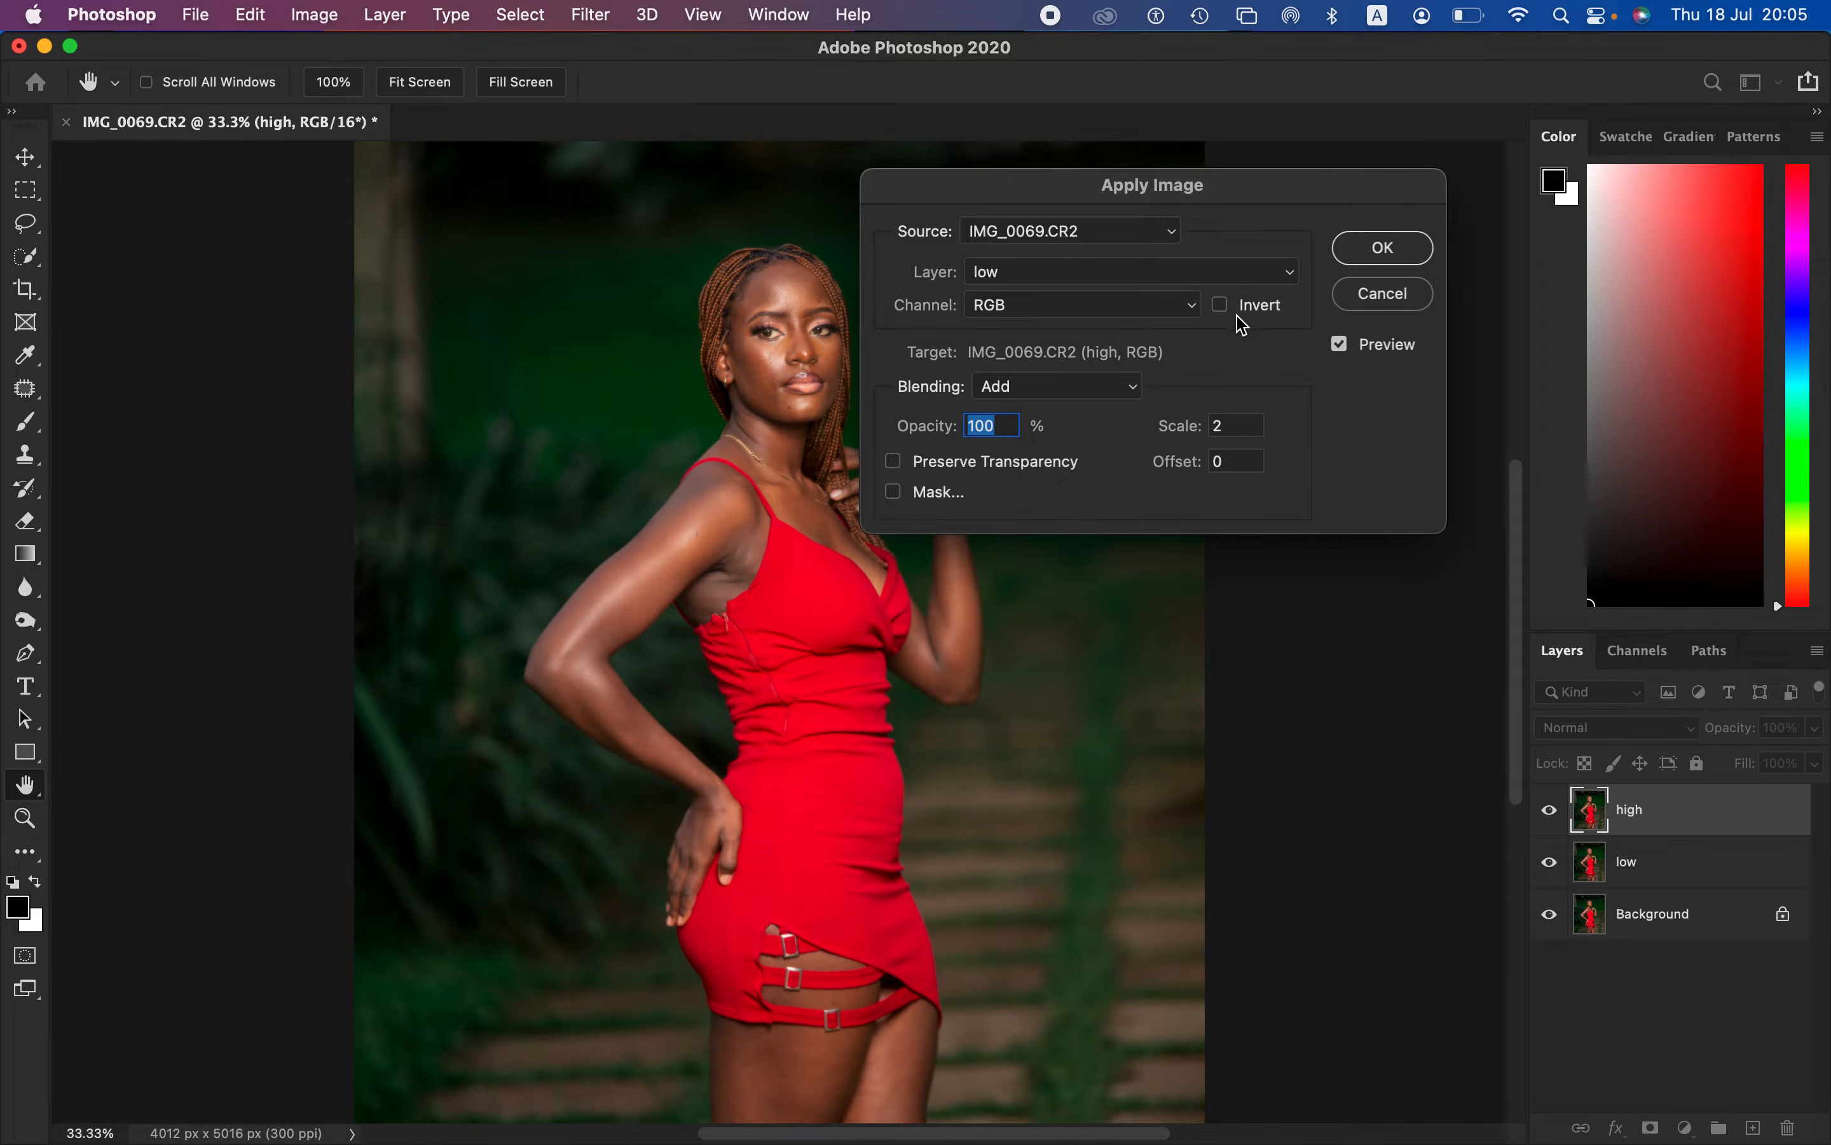
{"action": "left_click", "coordinate": [1063, 388]}
{"action": "left_click", "coordinate": [1048, 413]}
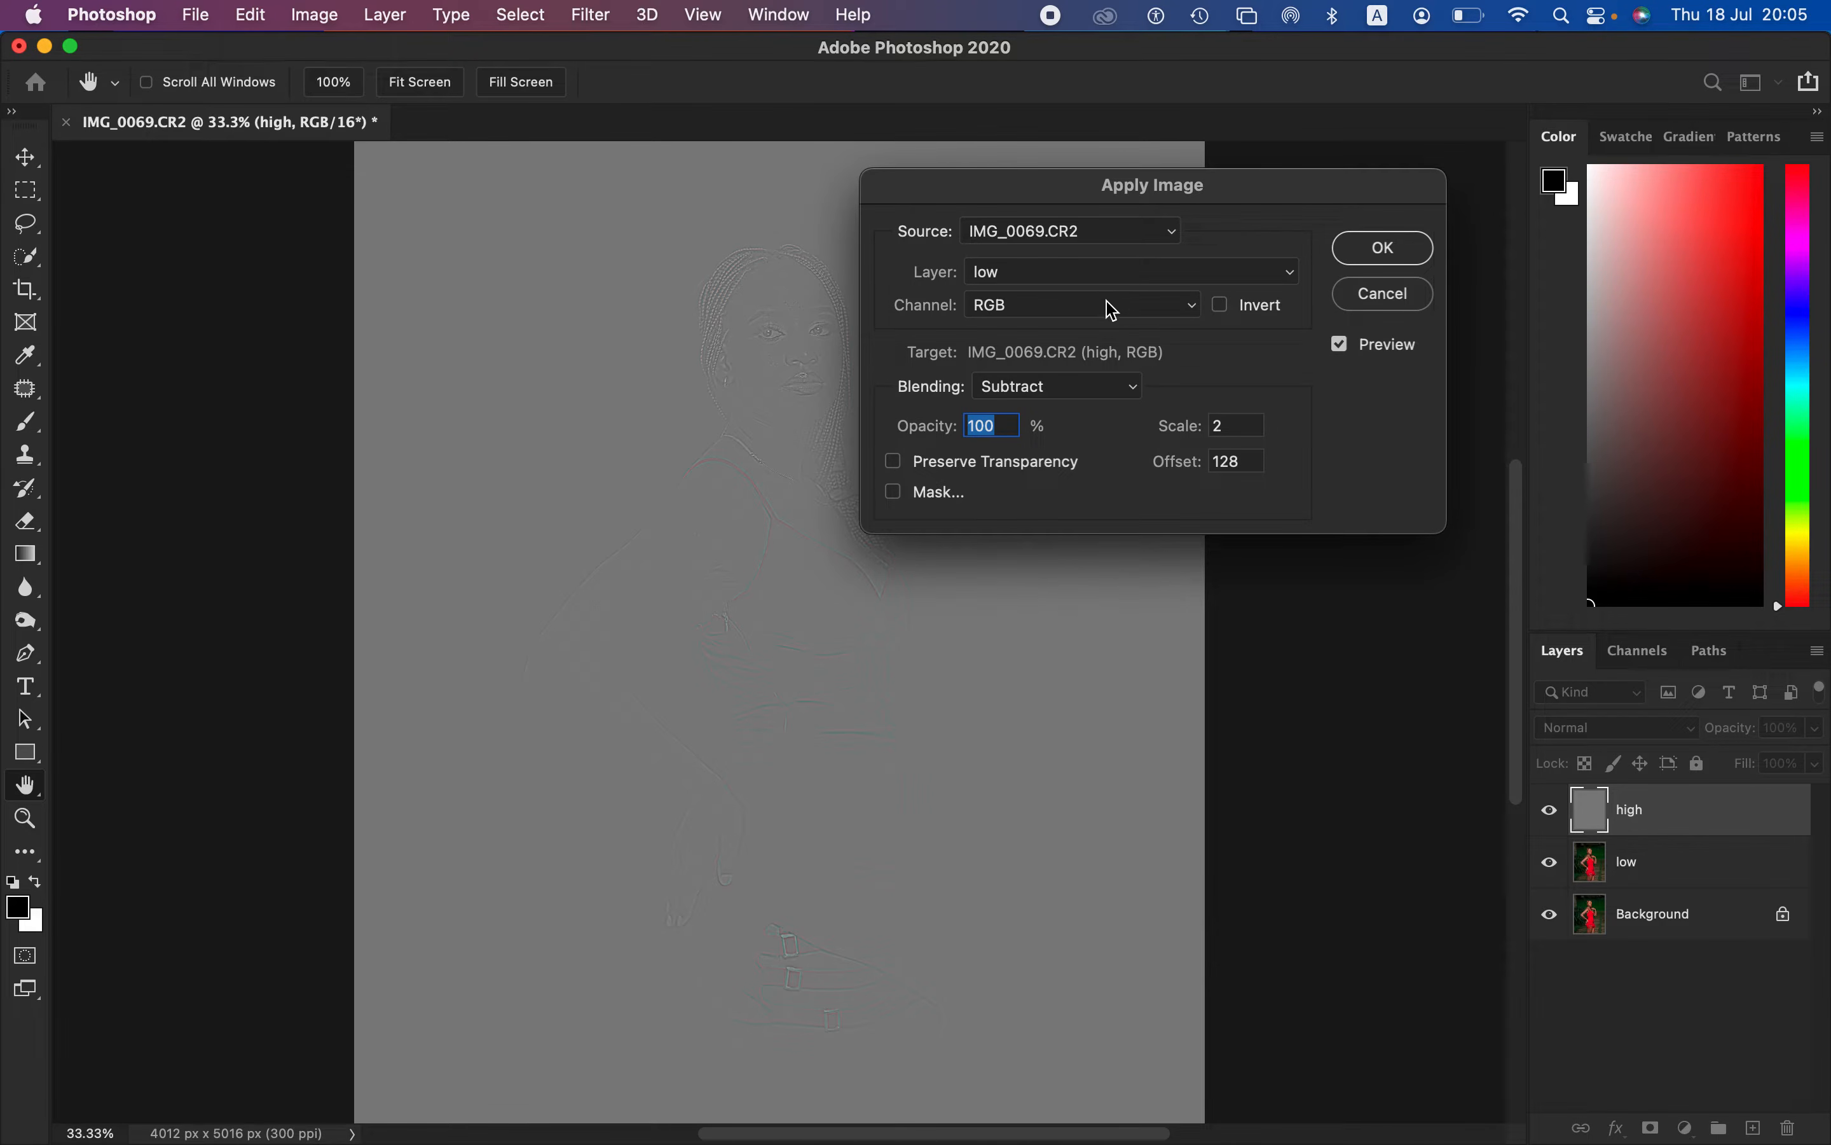
Step: Return the Apply Image blending to Add with Invert enabled, and apply it to the high layer
{"action": "left_click", "coordinate": [1059, 389]}
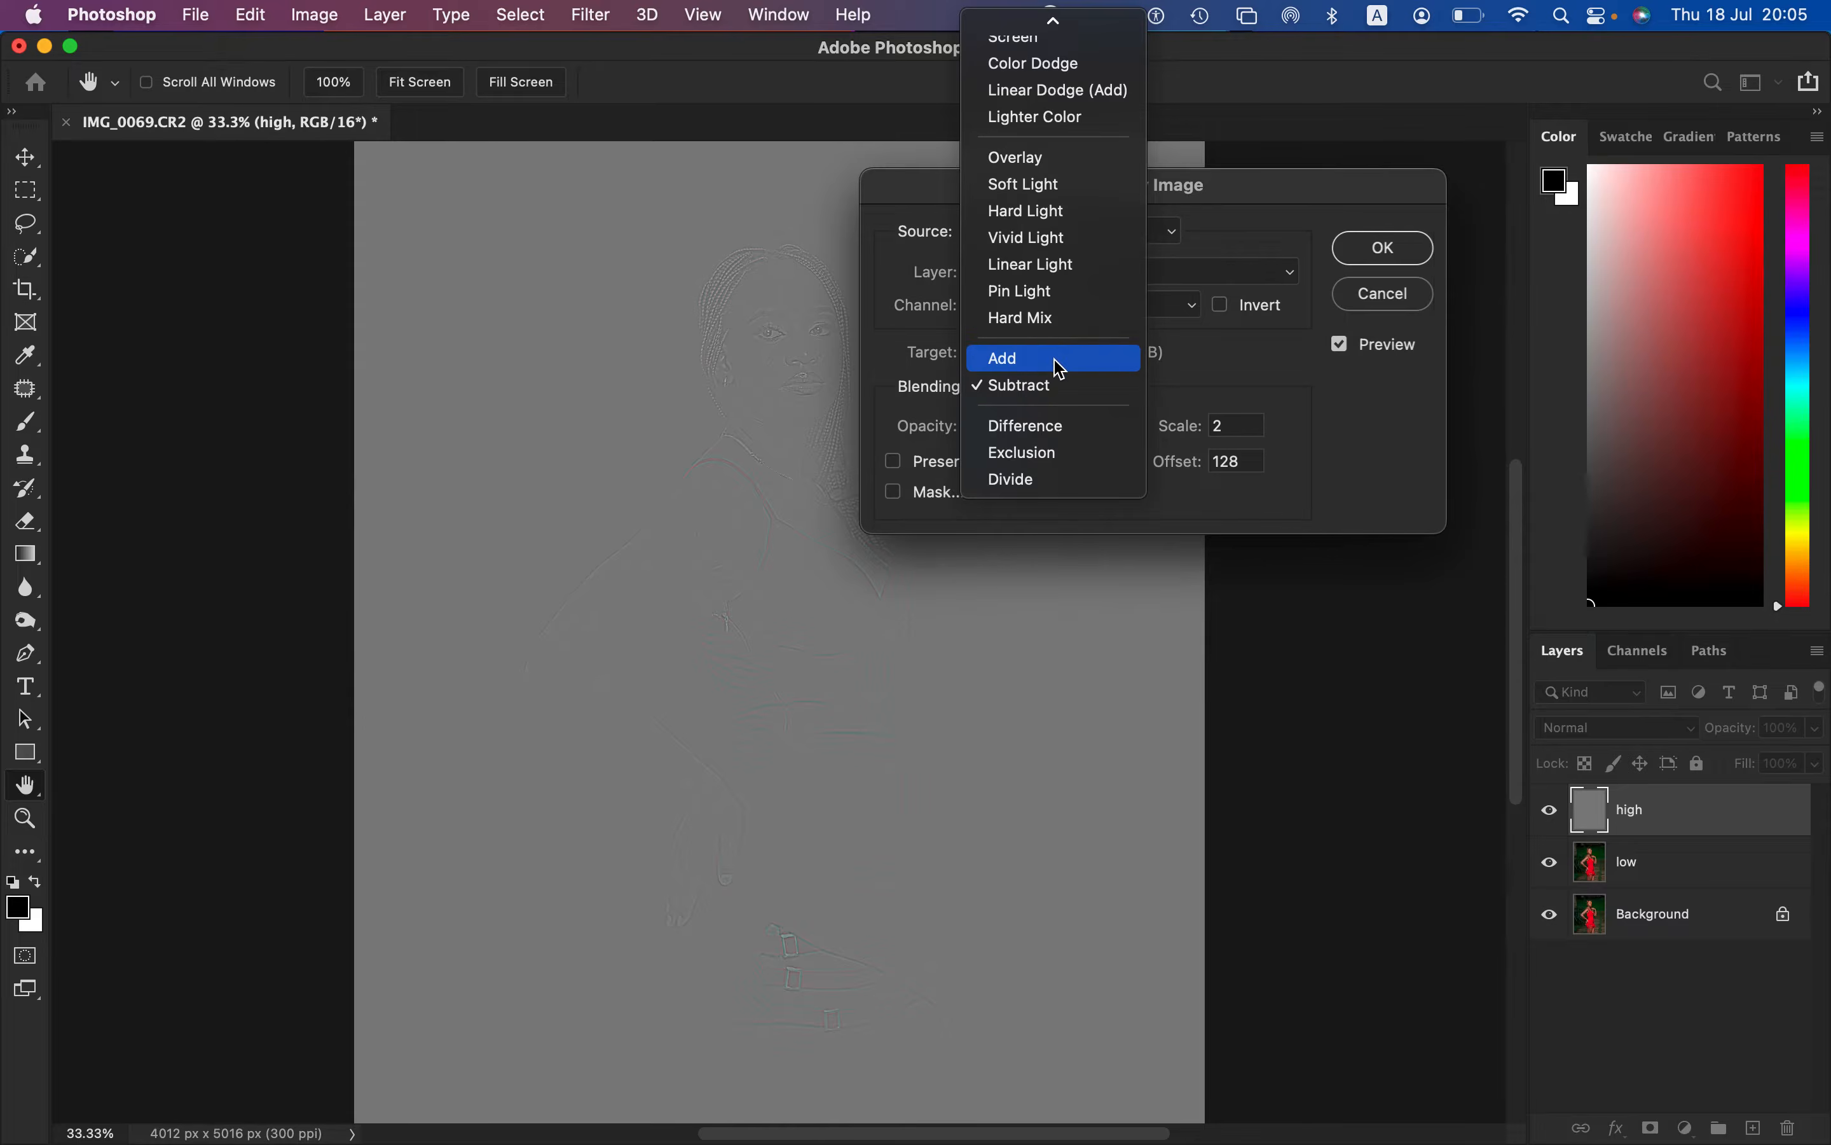
{"action": "left_click", "coordinate": [1054, 360]}
{"action": "left_click", "coordinate": [1248, 306]}
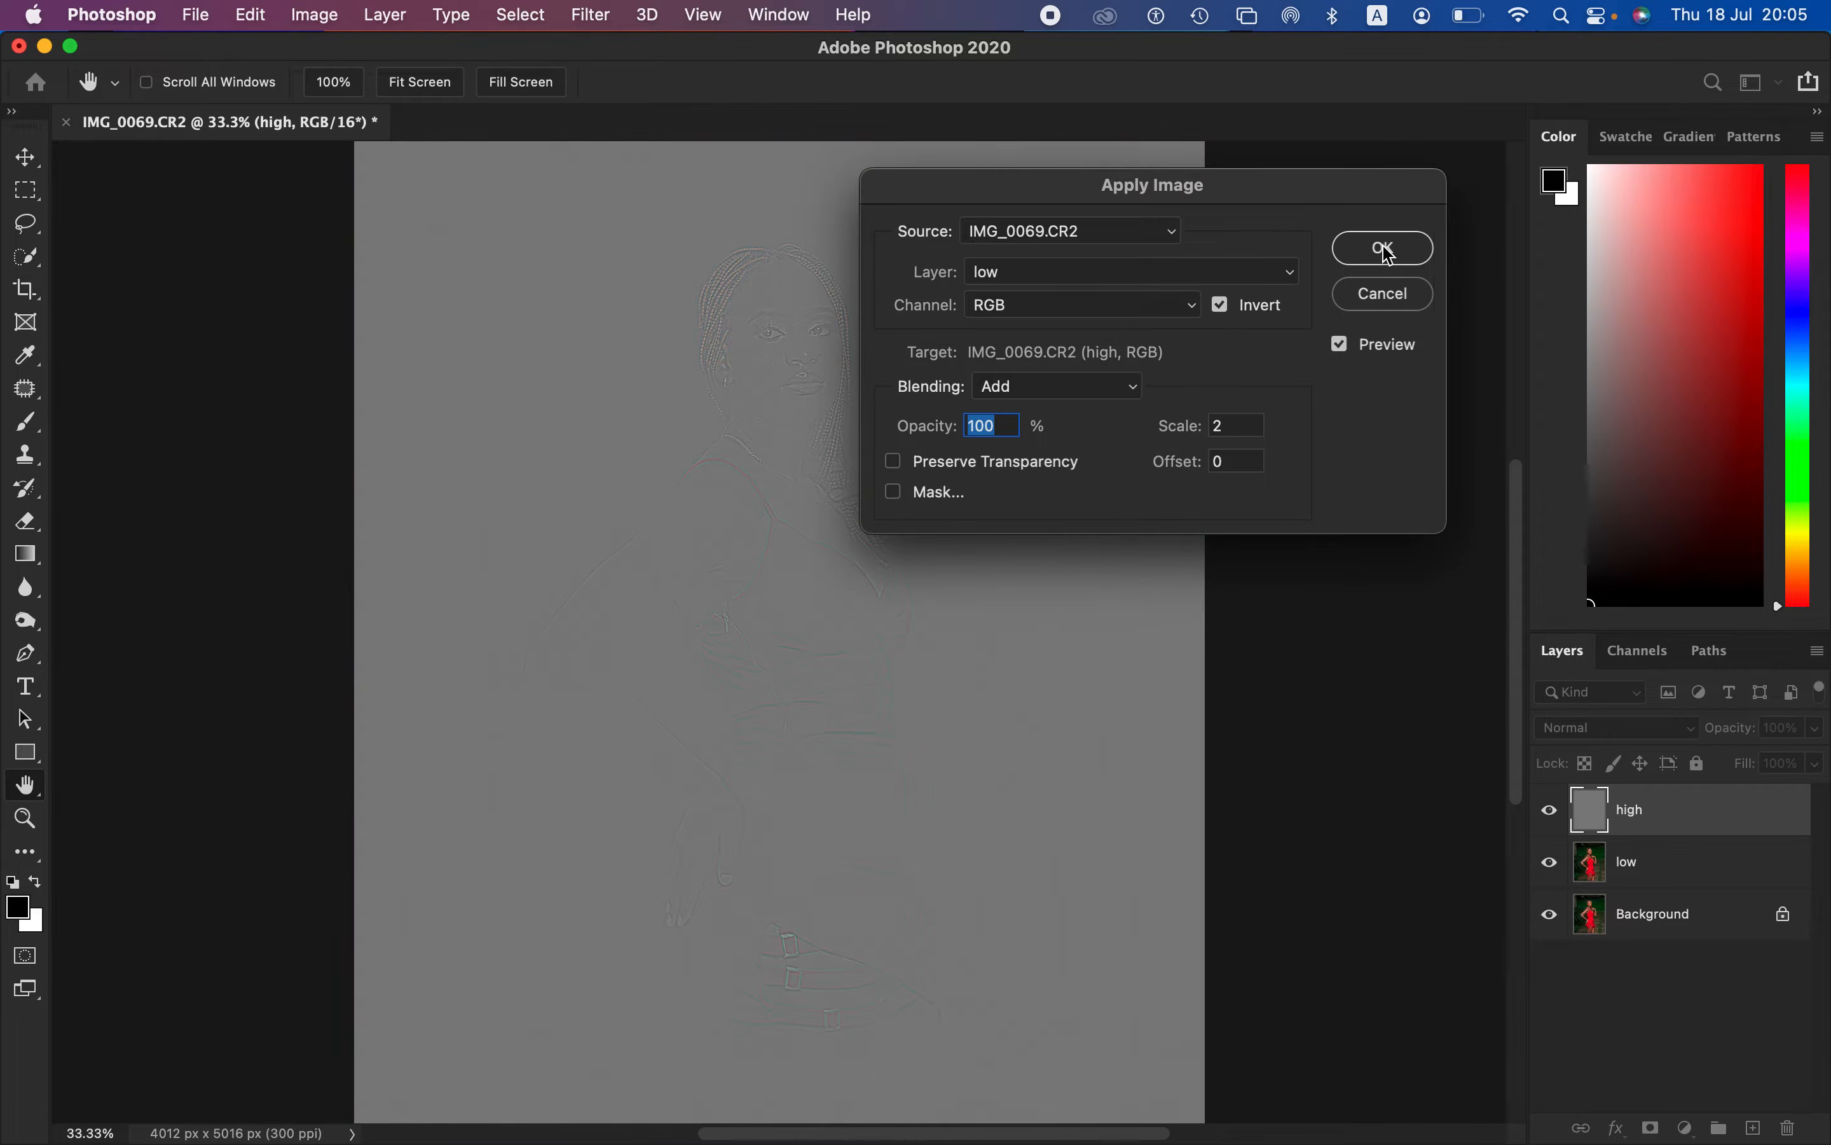
{"action": "left_click", "coordinate": [1381, 257]}
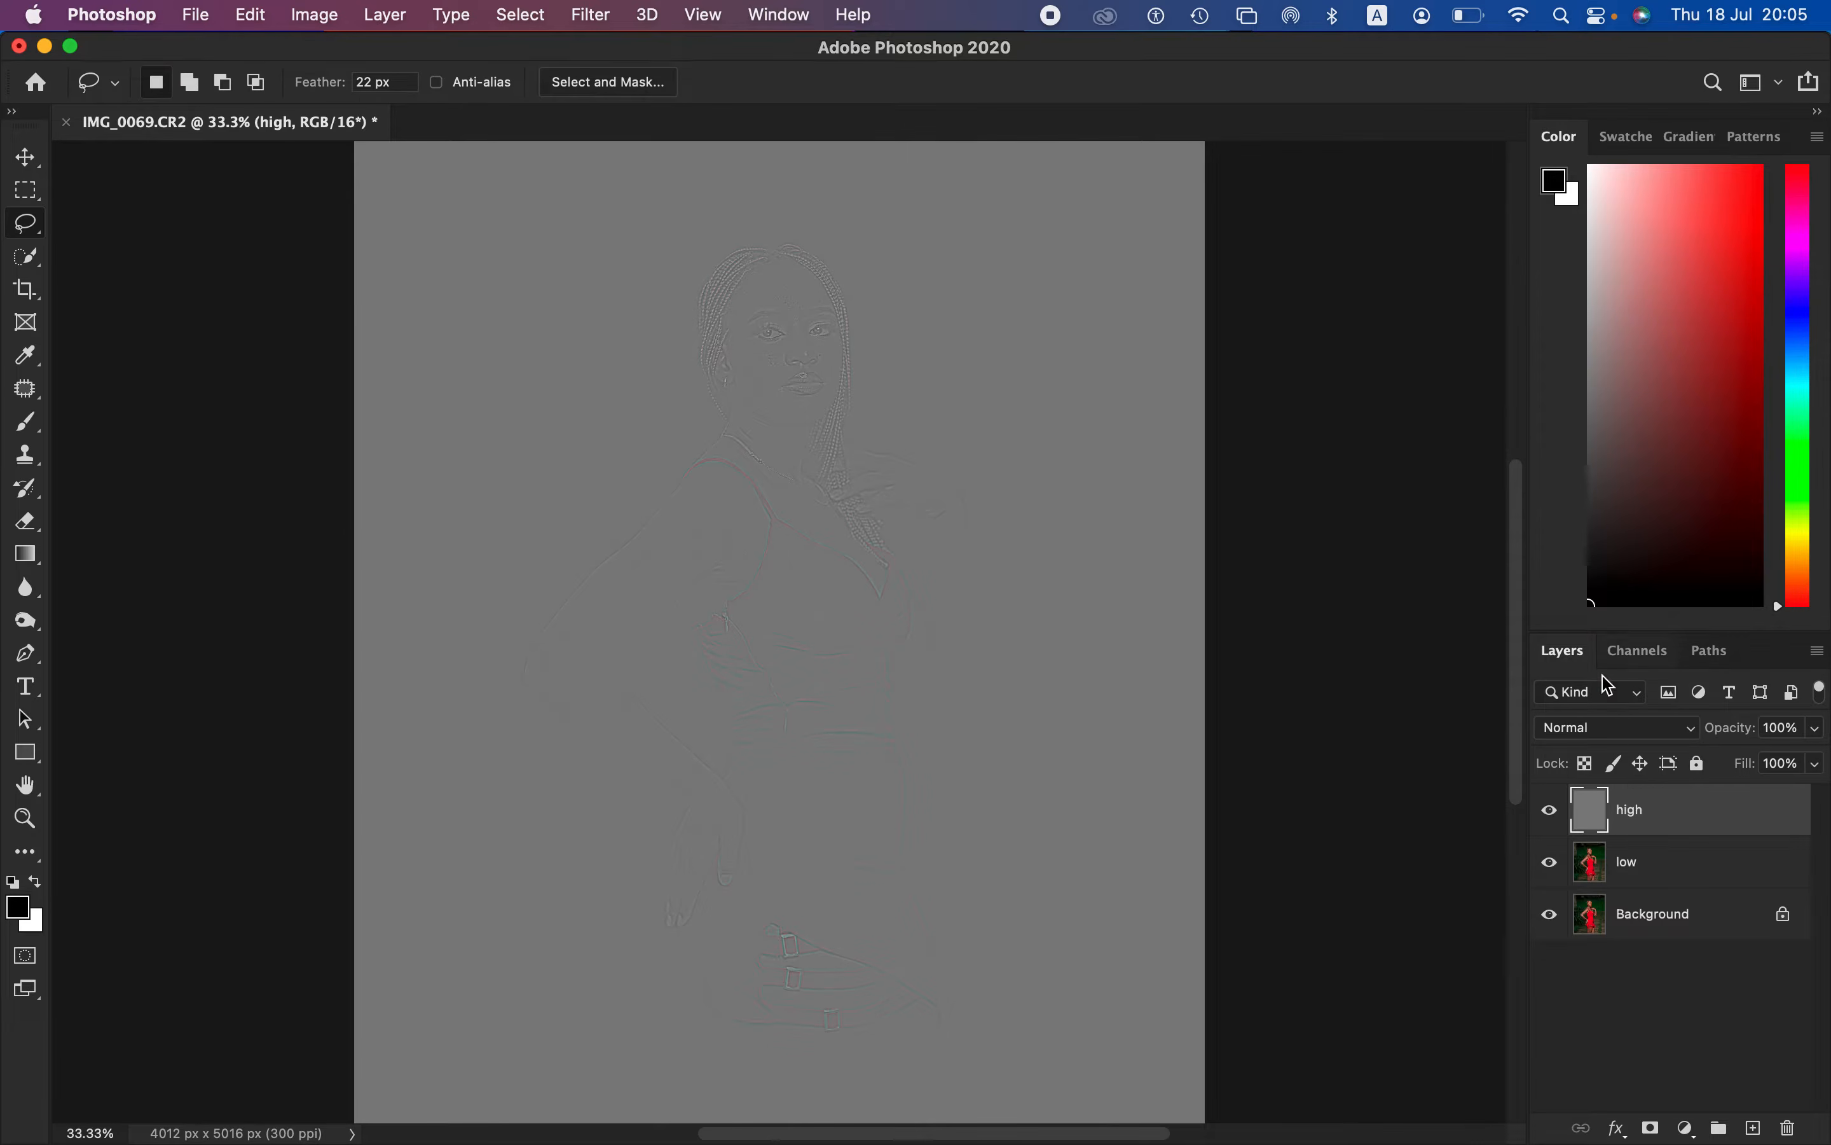
Step: Set the high layer's blend mode to Linear Light and group it with the low layer
{"action": "left_click", "coordinate": [1592, 740]}
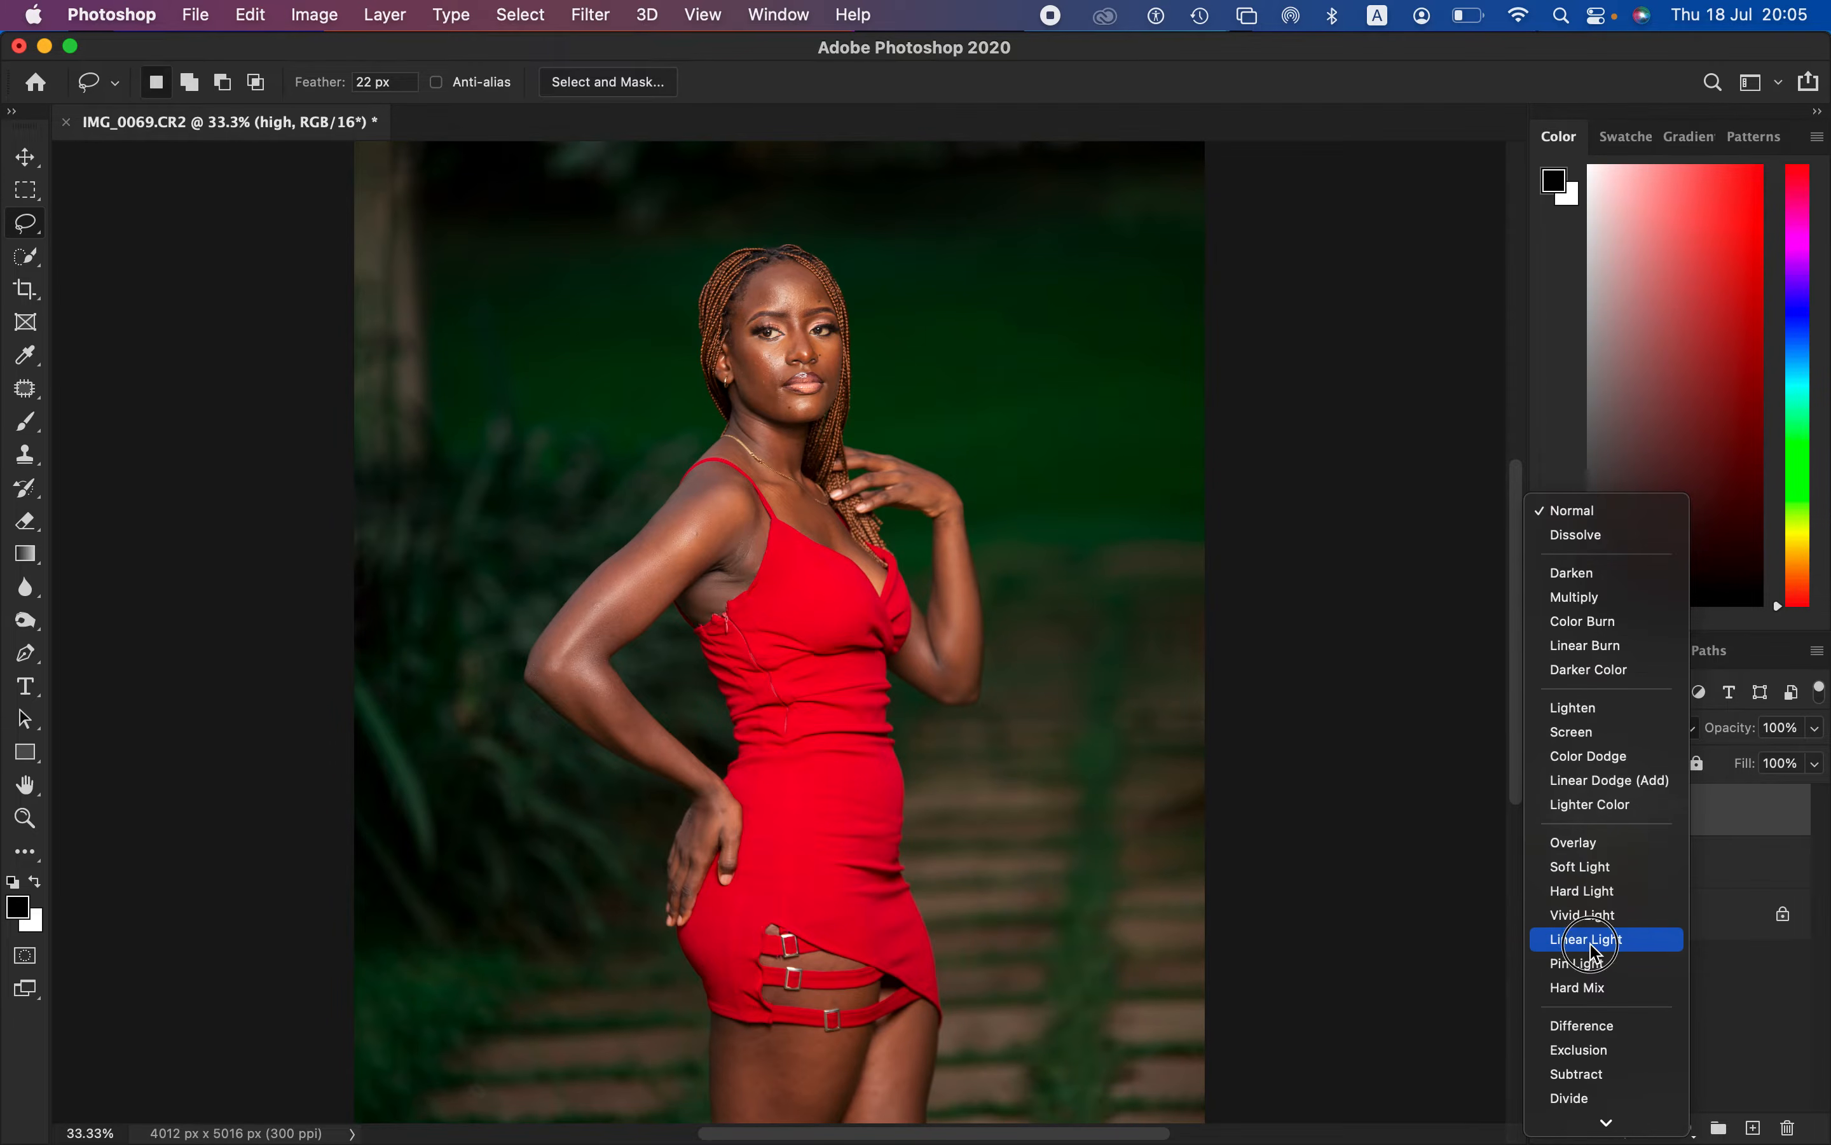
{"action": "left_click", "coordinate": [1587, 944]}
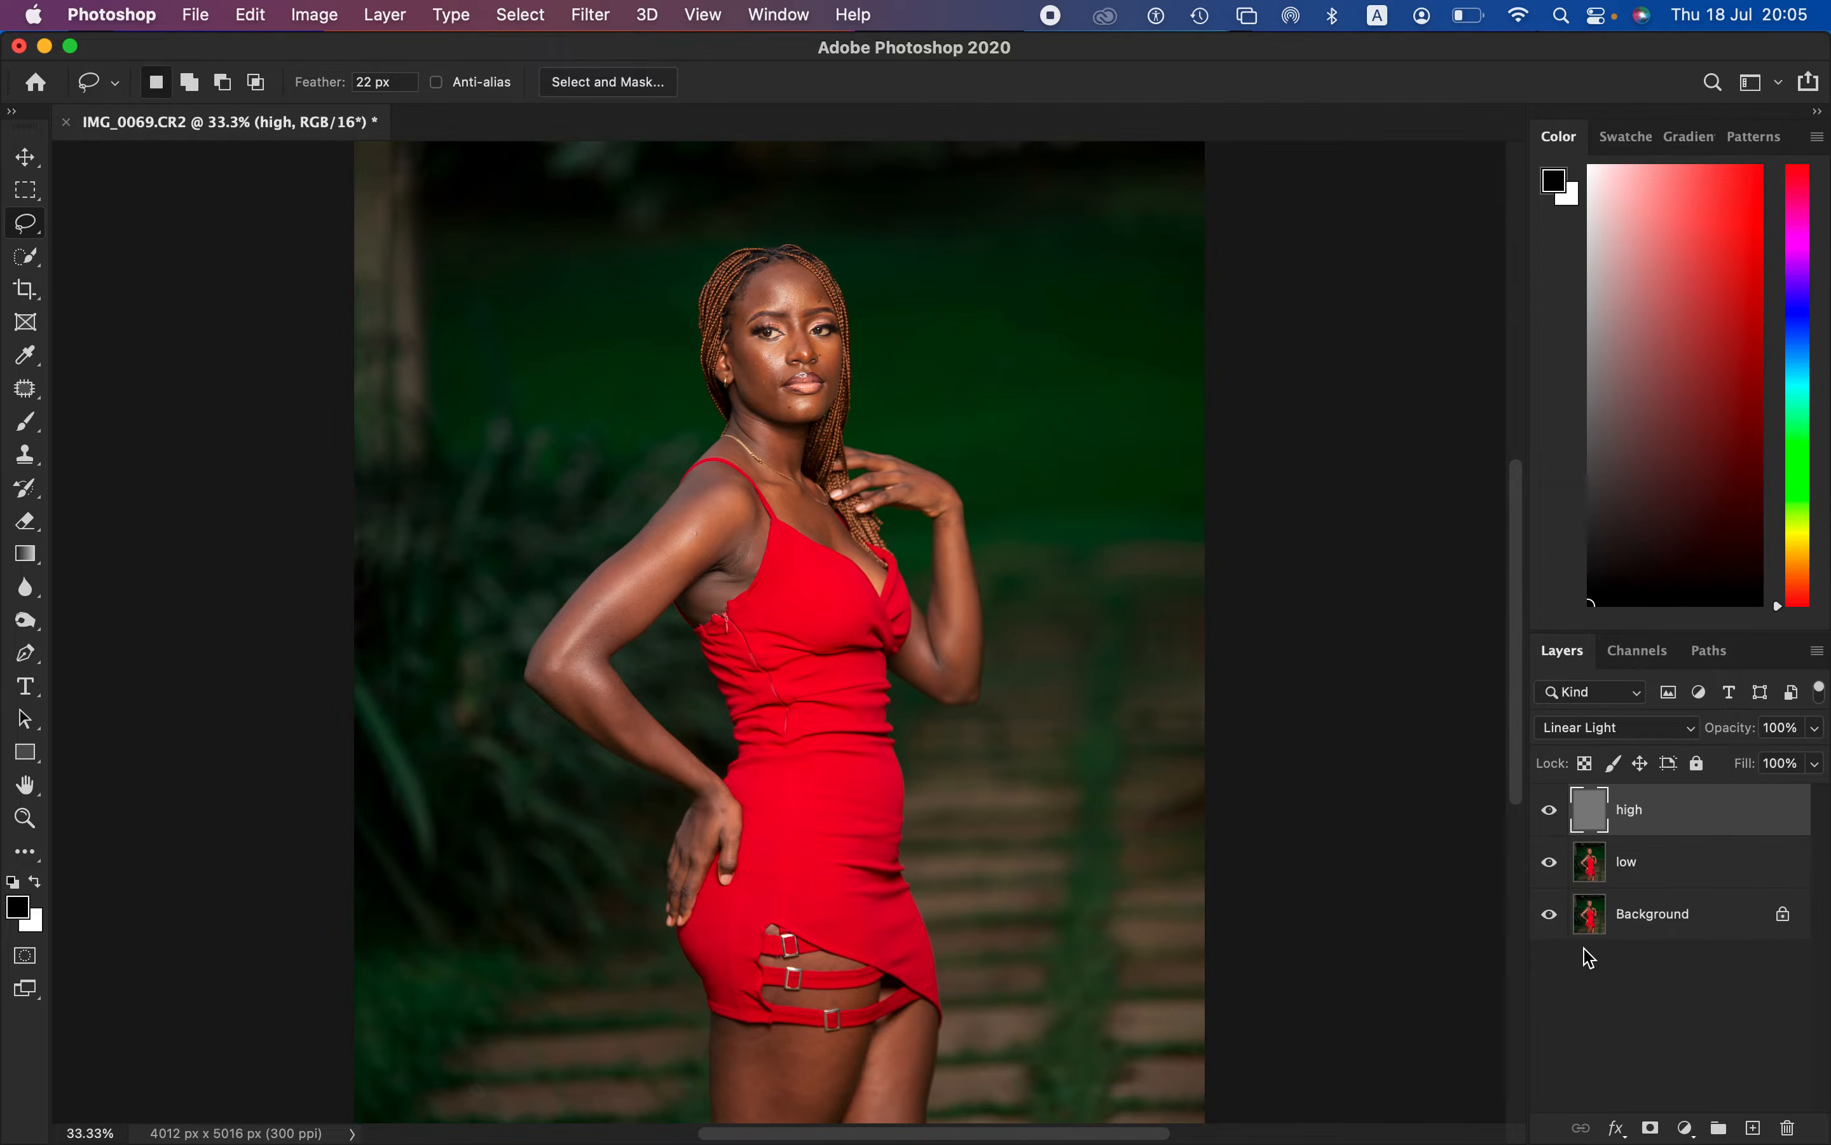
{"action": "left_click", "coordinate": [1691, 875], "text": "shift"}
{"action": "key", "text": "super+g"}
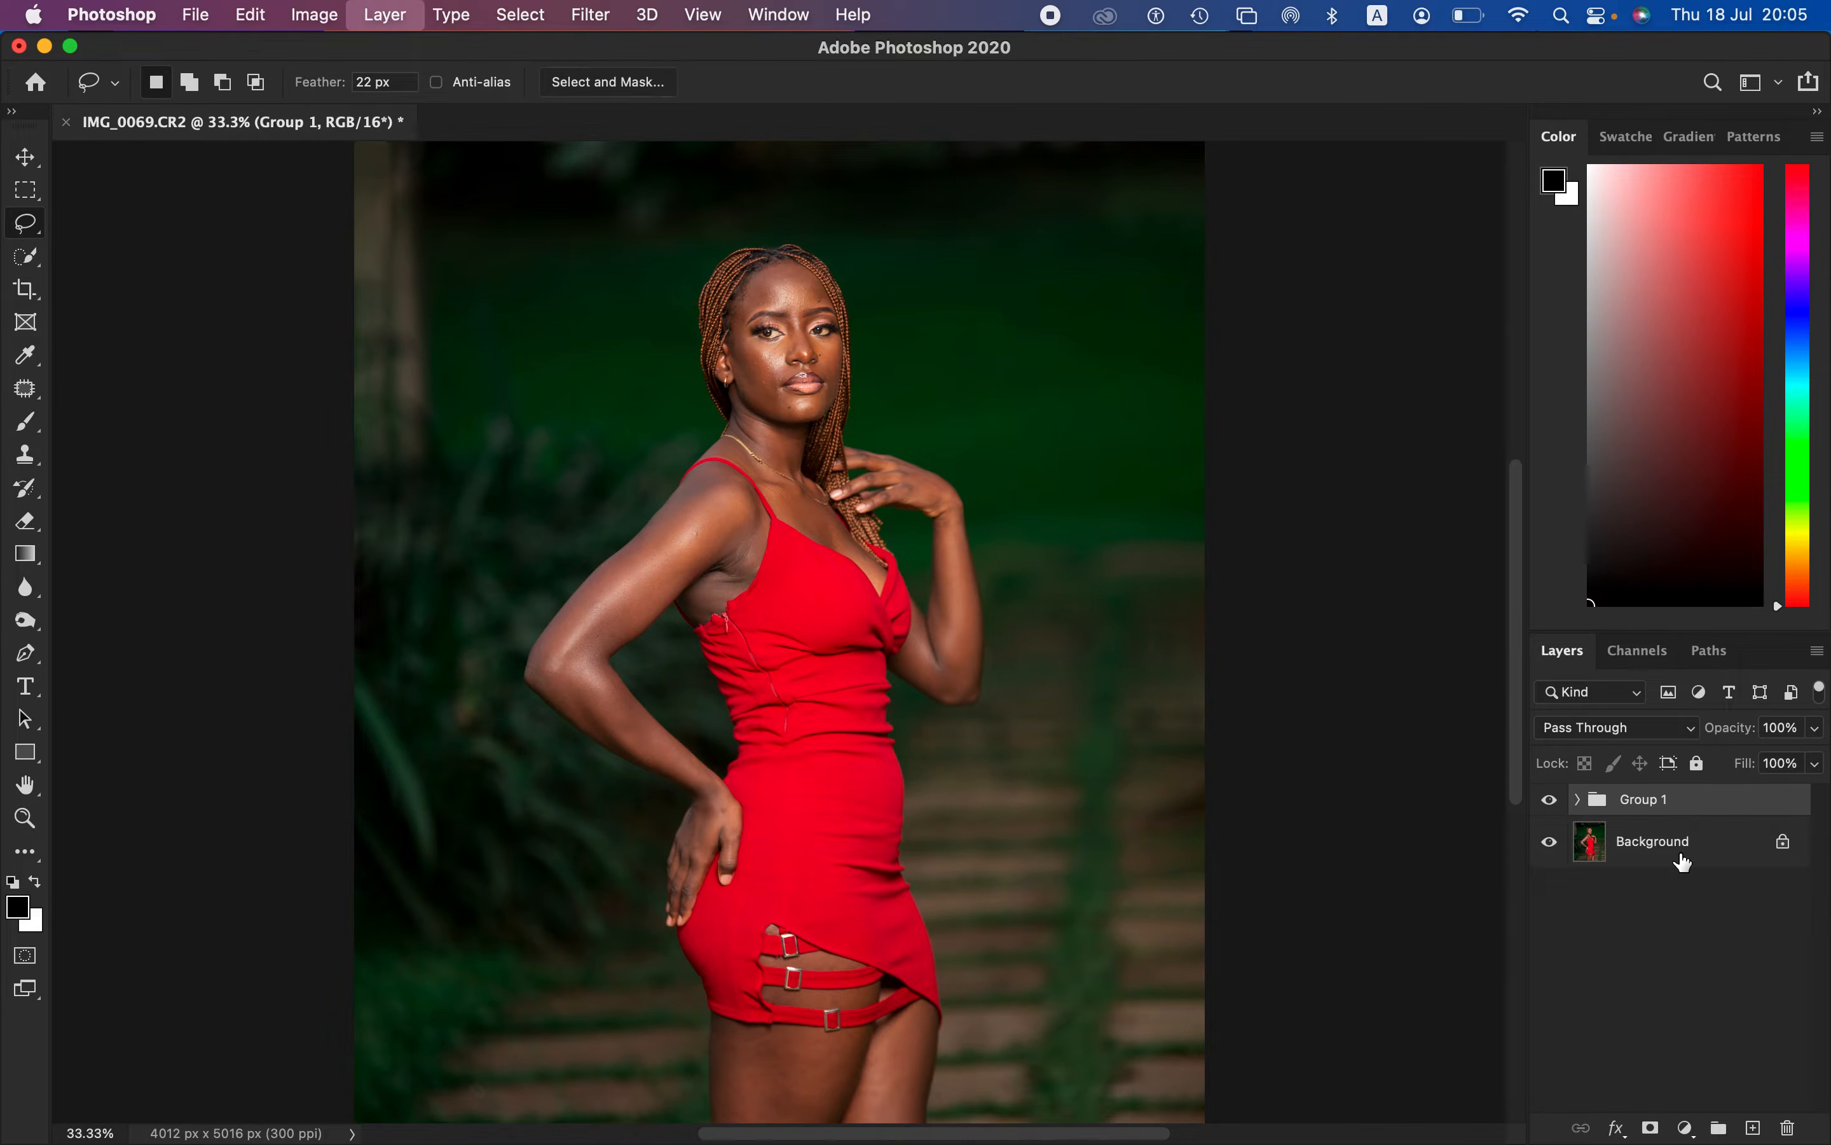
Step: Rename the group holding the high and low layers as "freq sep"
{"action": "double_click", "coordinate": [1652, 804]}
{"action": "type", "text": "fr"}
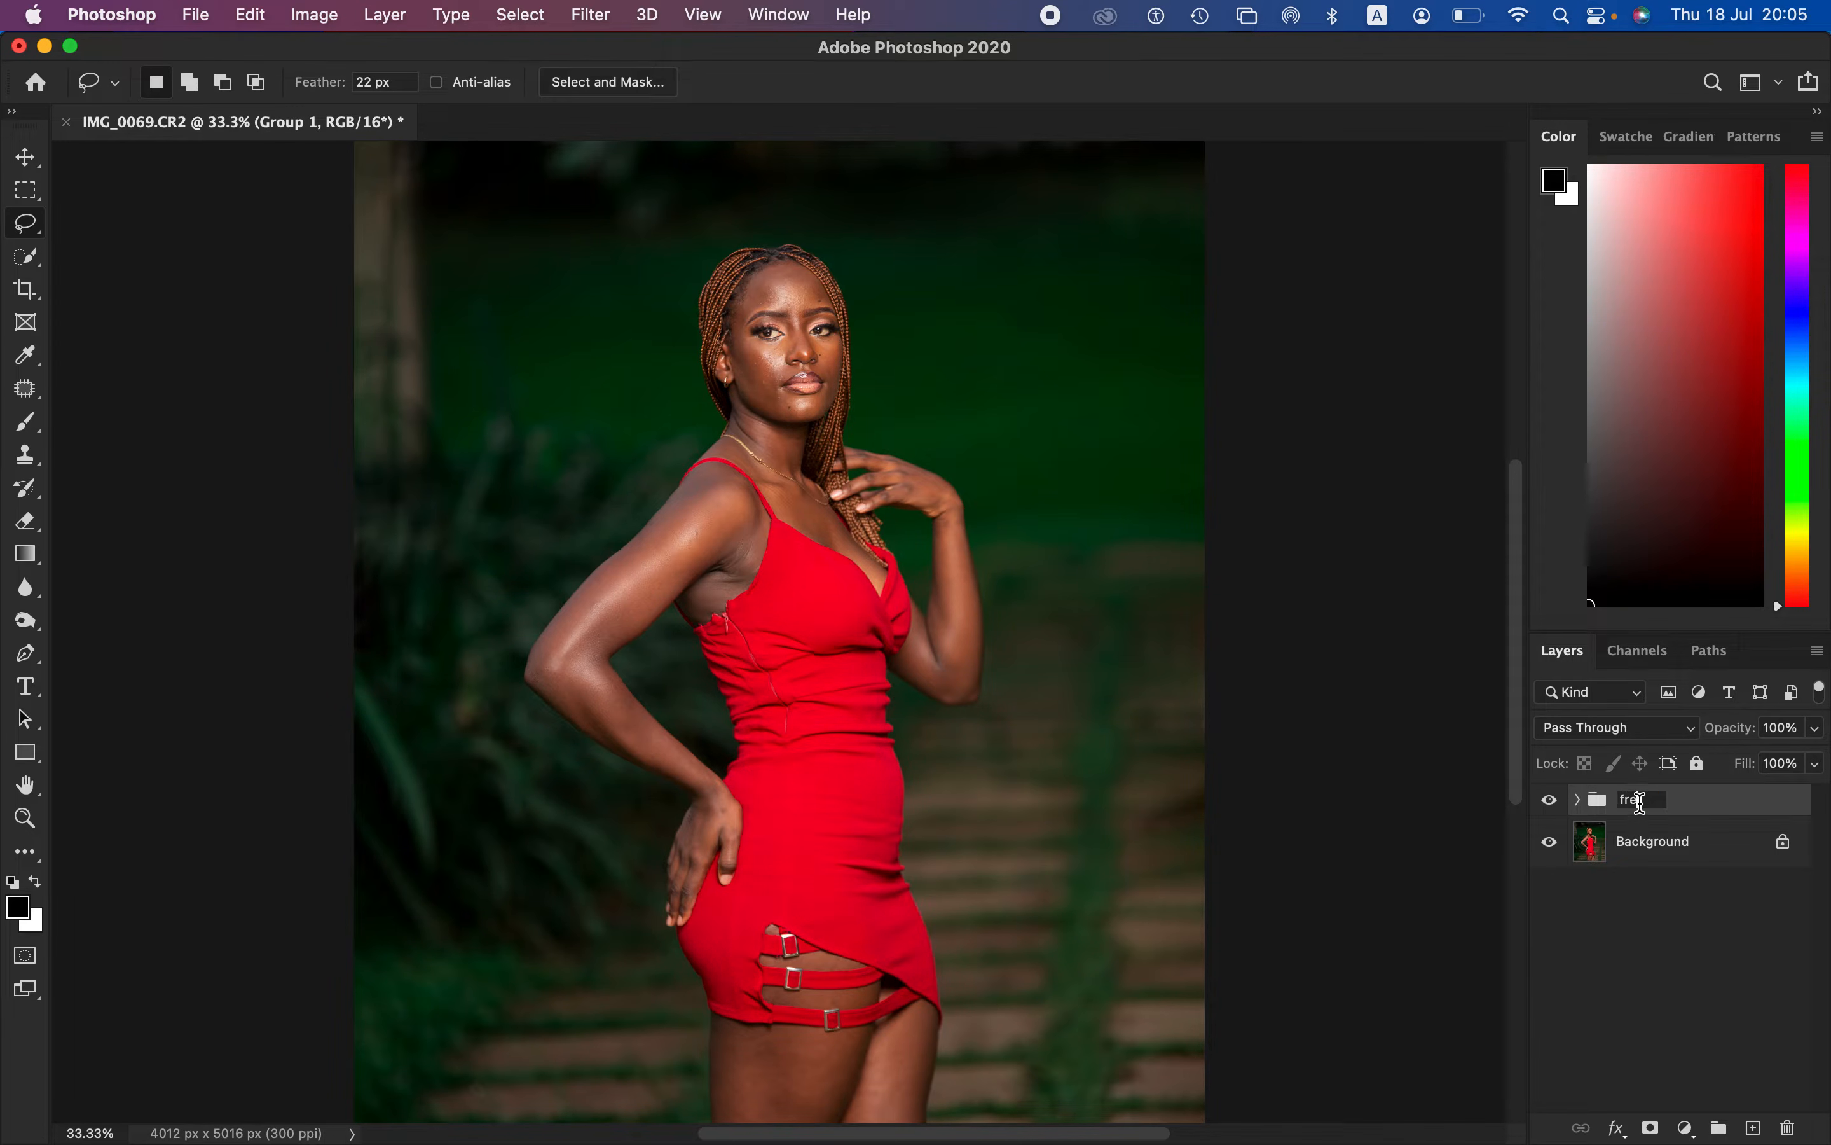
{"action": "type", "text": "eq sep"}
{"action": "key", "text": "Return"}
{"action": "left_click", "coordinate": [1550, 842]}
{"action": "left_click", "coordinate": [1549, 842]}
Step: Make the low layer inside the freq sep group active with the high layer hidden, and choose the Mixer Brush tool
{"action": "left_click", "coordinate": [1579, 800]}
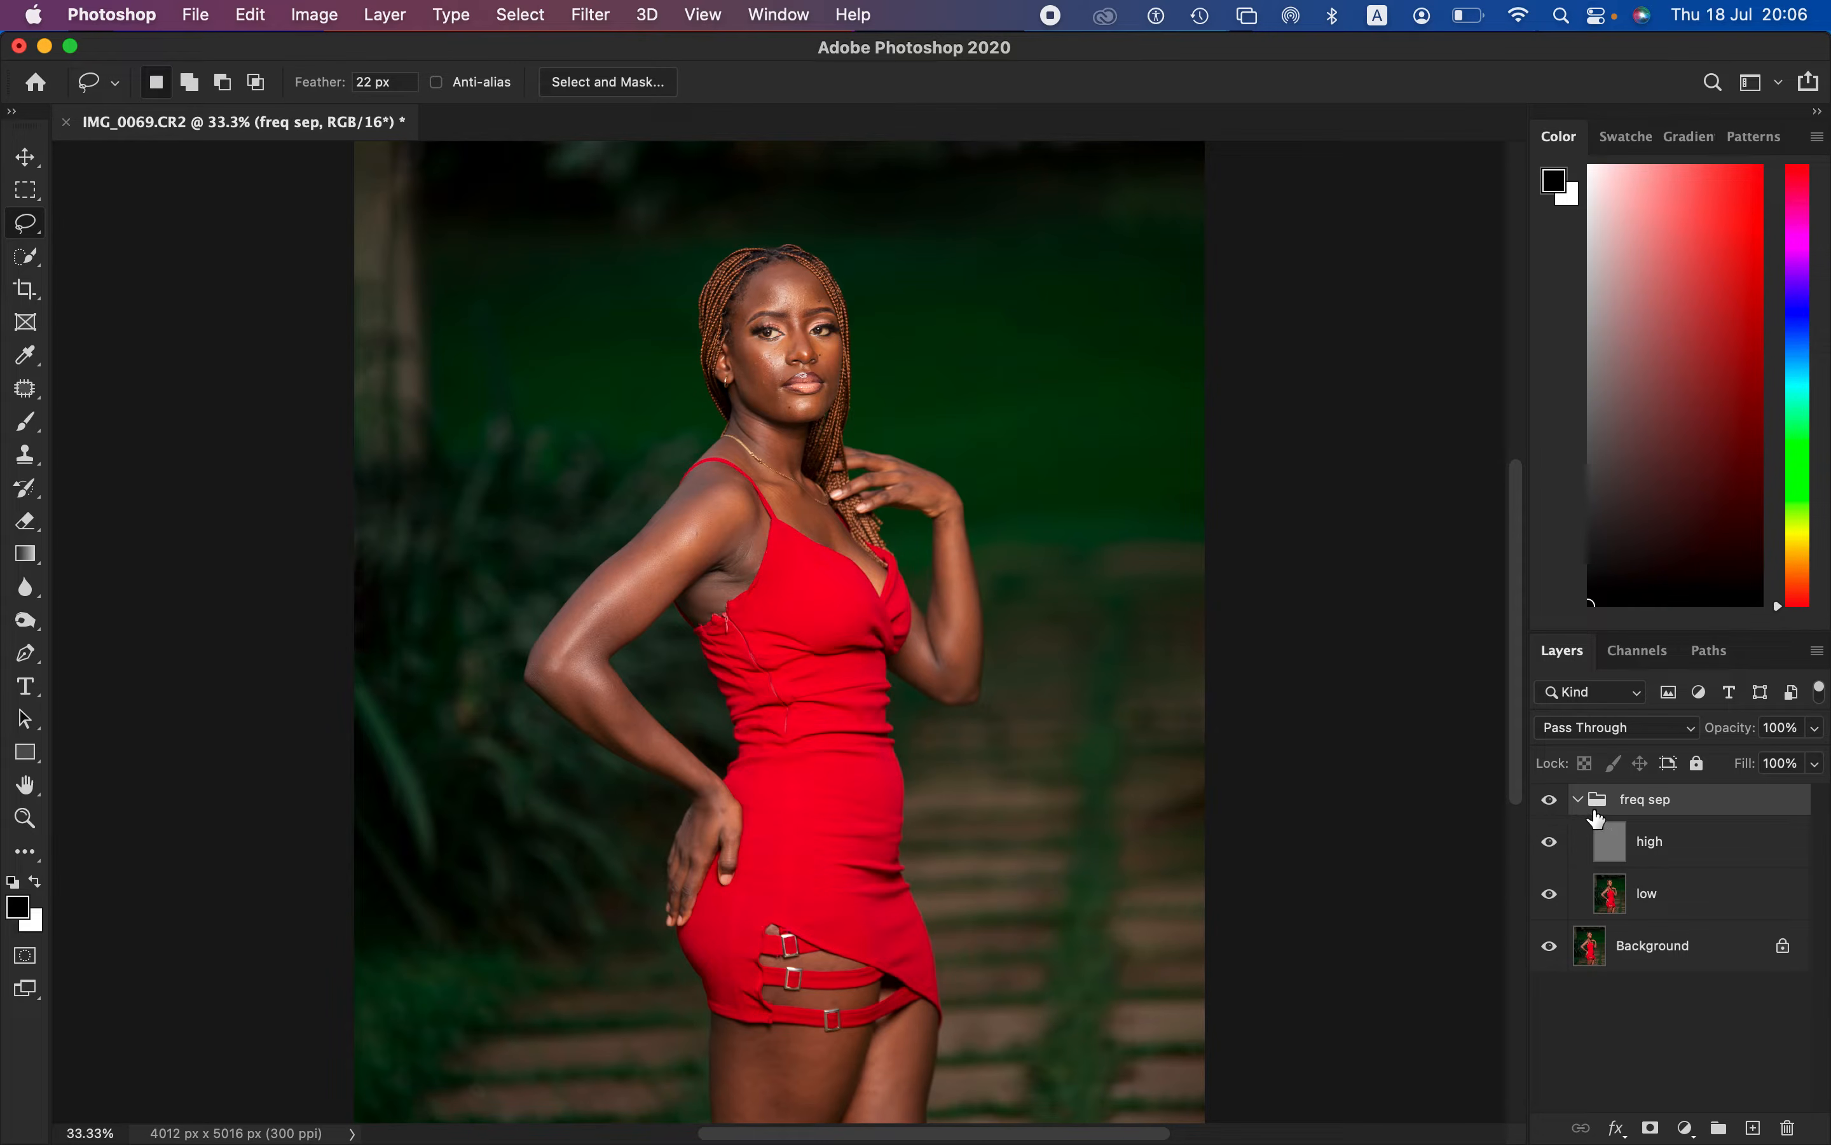
{"action": "left_click", "coordinate": [1662, 905]}
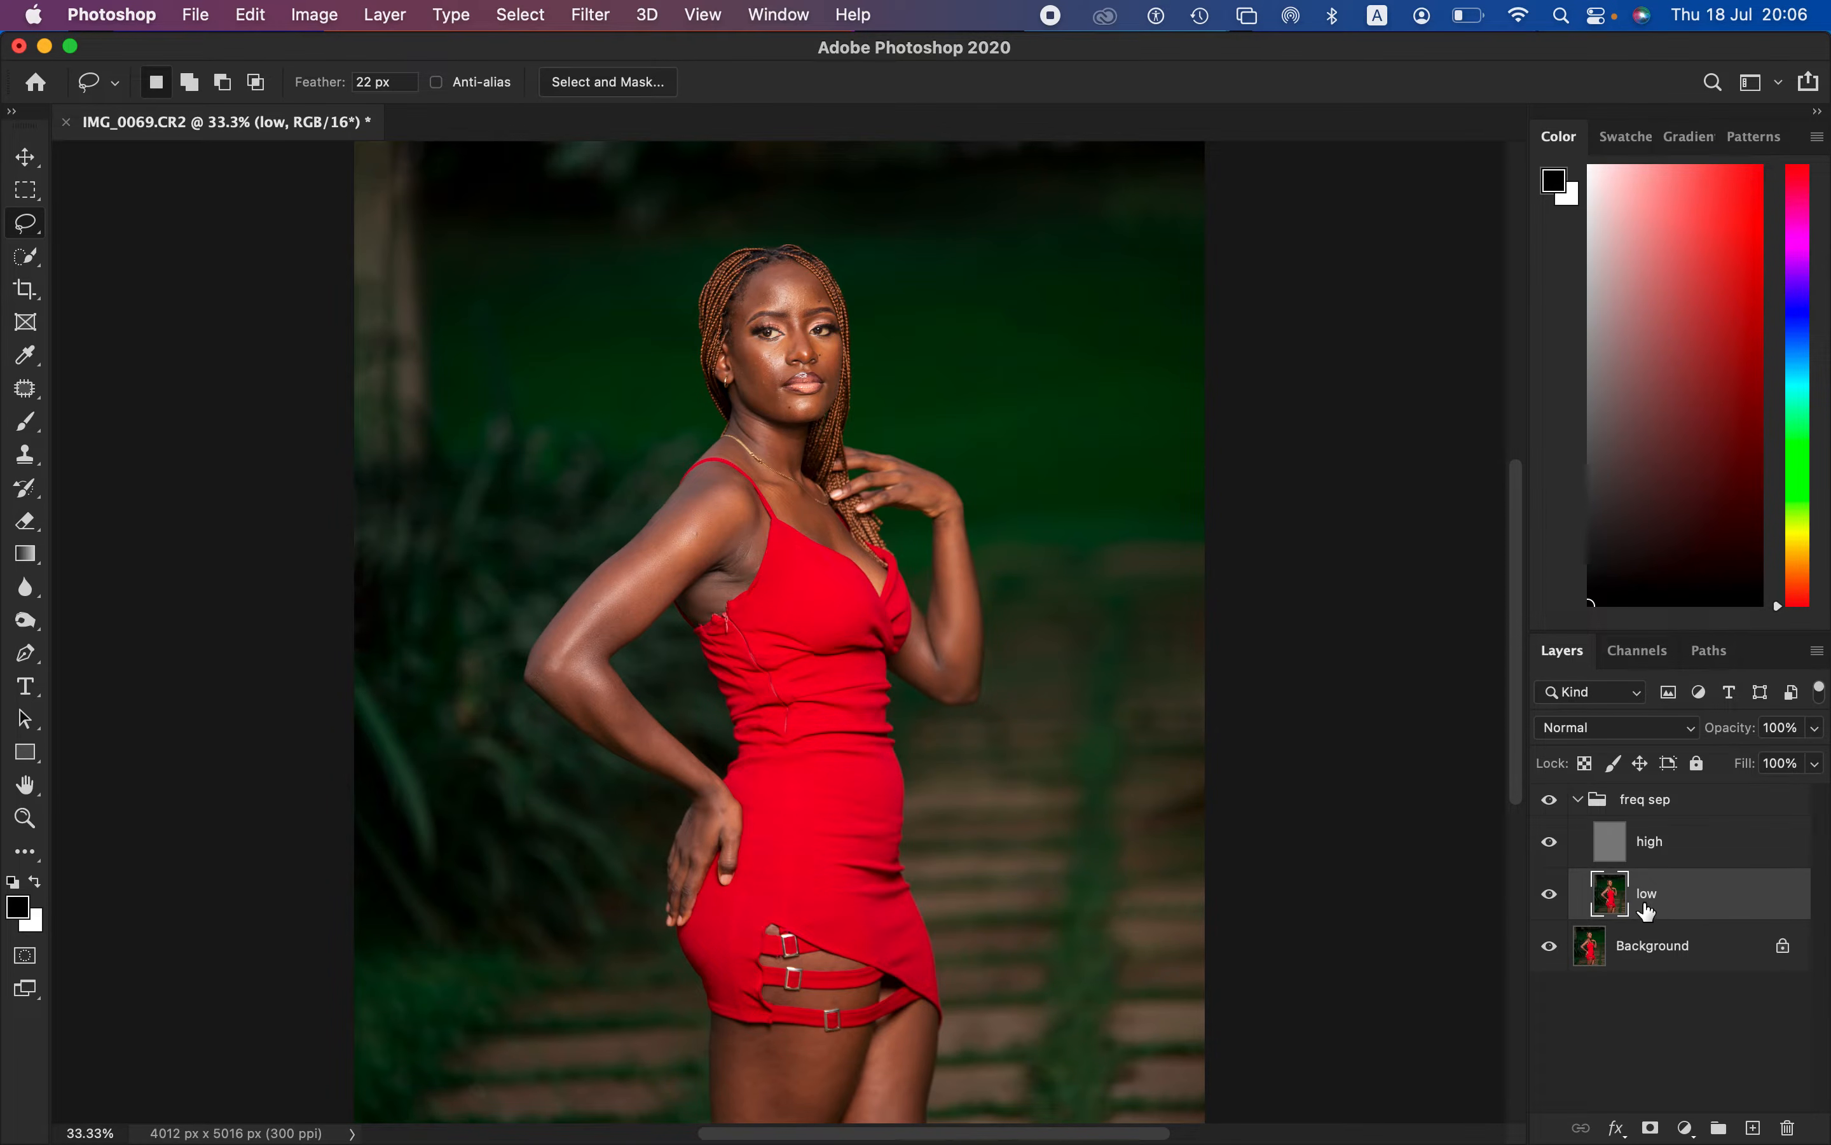
{"action": "left_click", "coordinate": [1549, 843]}
{"action": "left_click", "coordinate": [27, 423]}
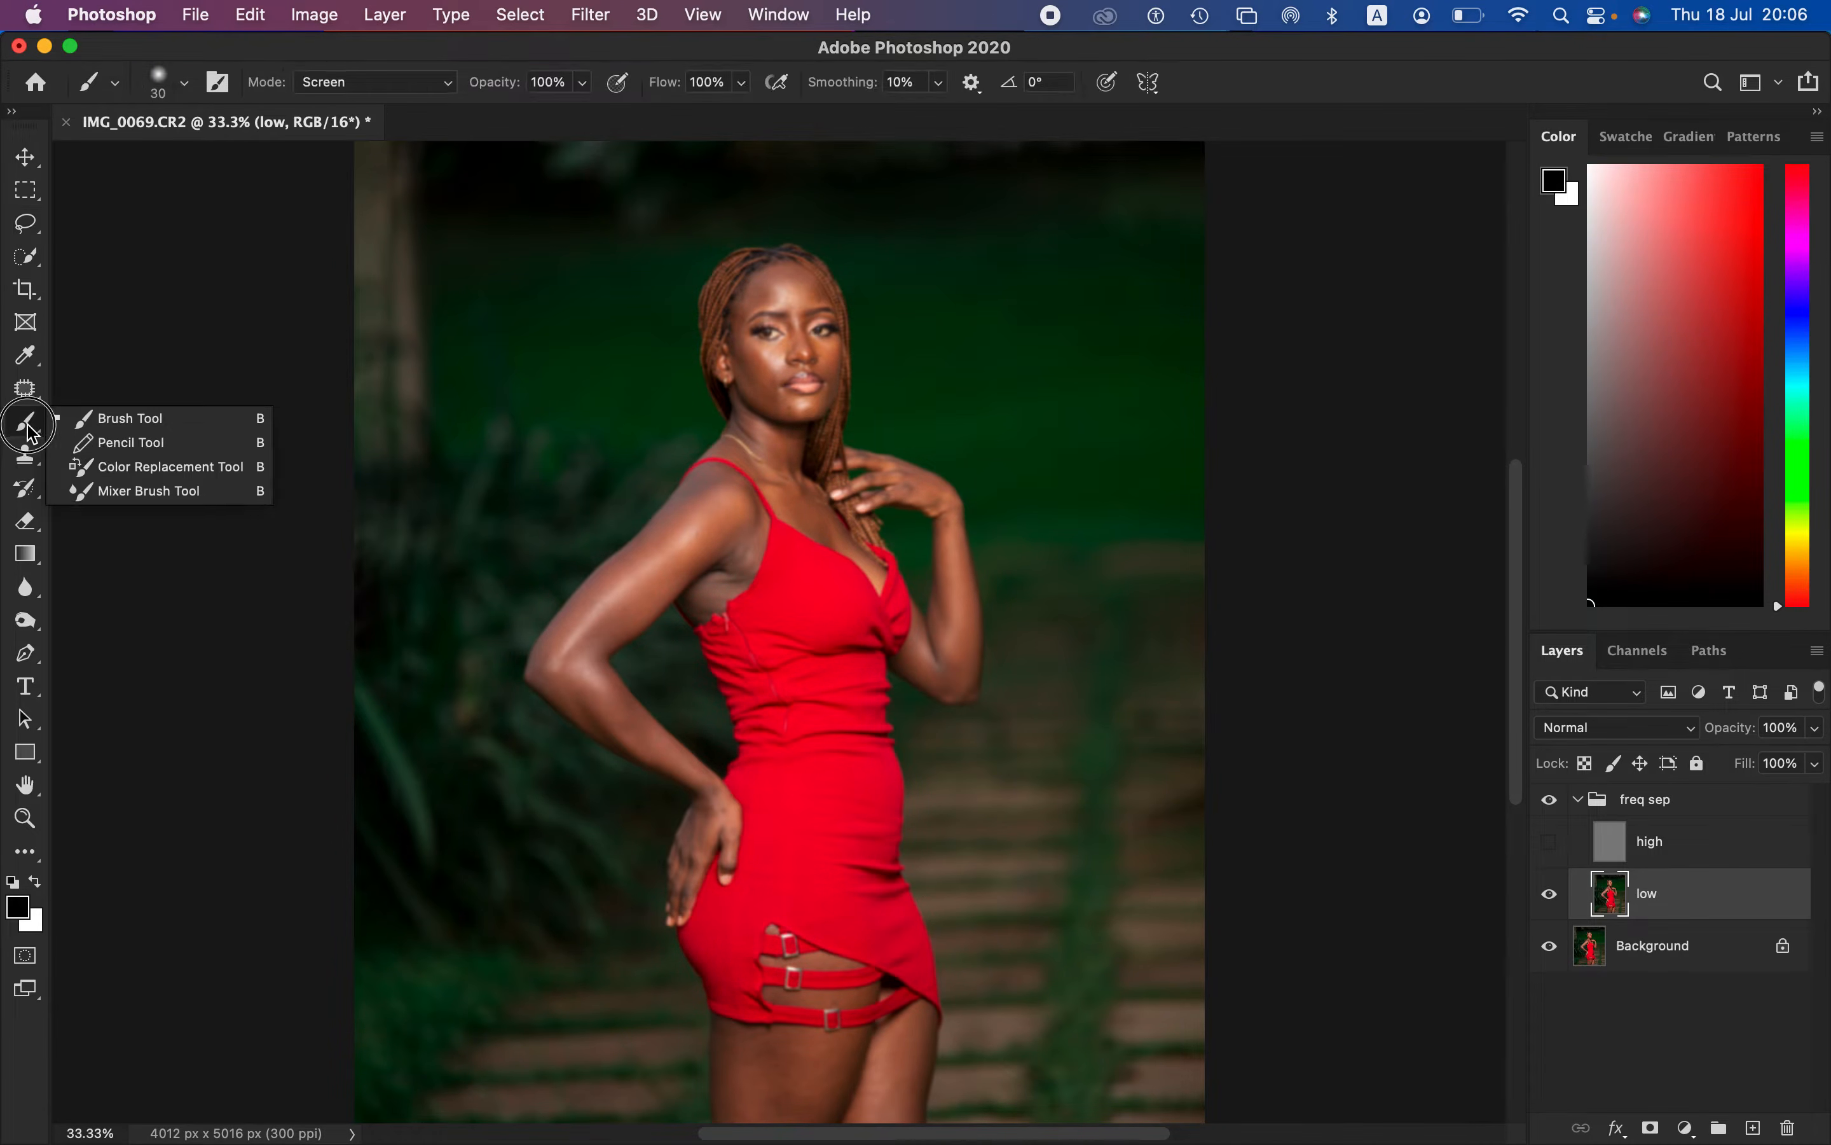
{"action": "left_click", "coordinate": [153, 490]}
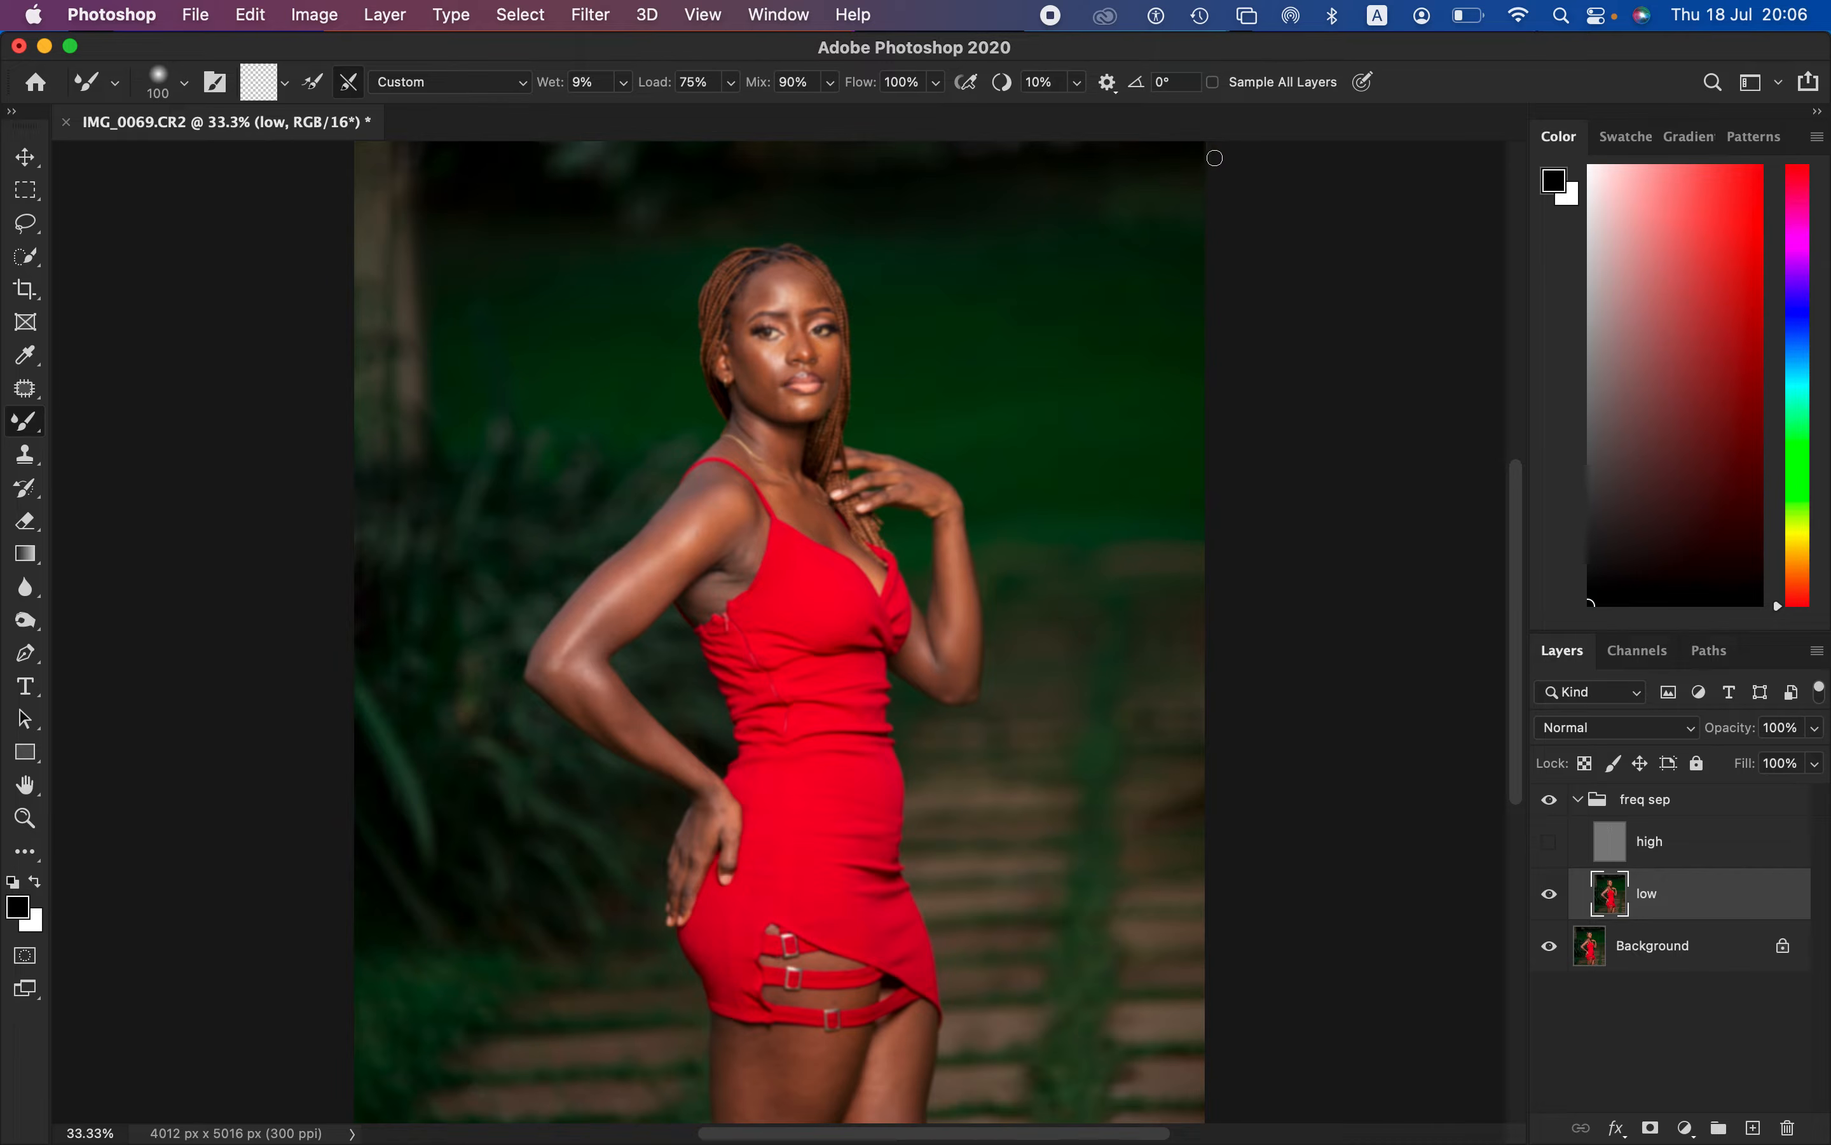
{"action": "left_click", "coordinate": [35, 421]}
{"action": "left_click", "coordinate": [104, 490]}
Step: Check the Mixer Brush's Soft Round tip and load options, and enlarge the brush to 150 px
{"action": "left_click", "coordinate": [184, 84]}
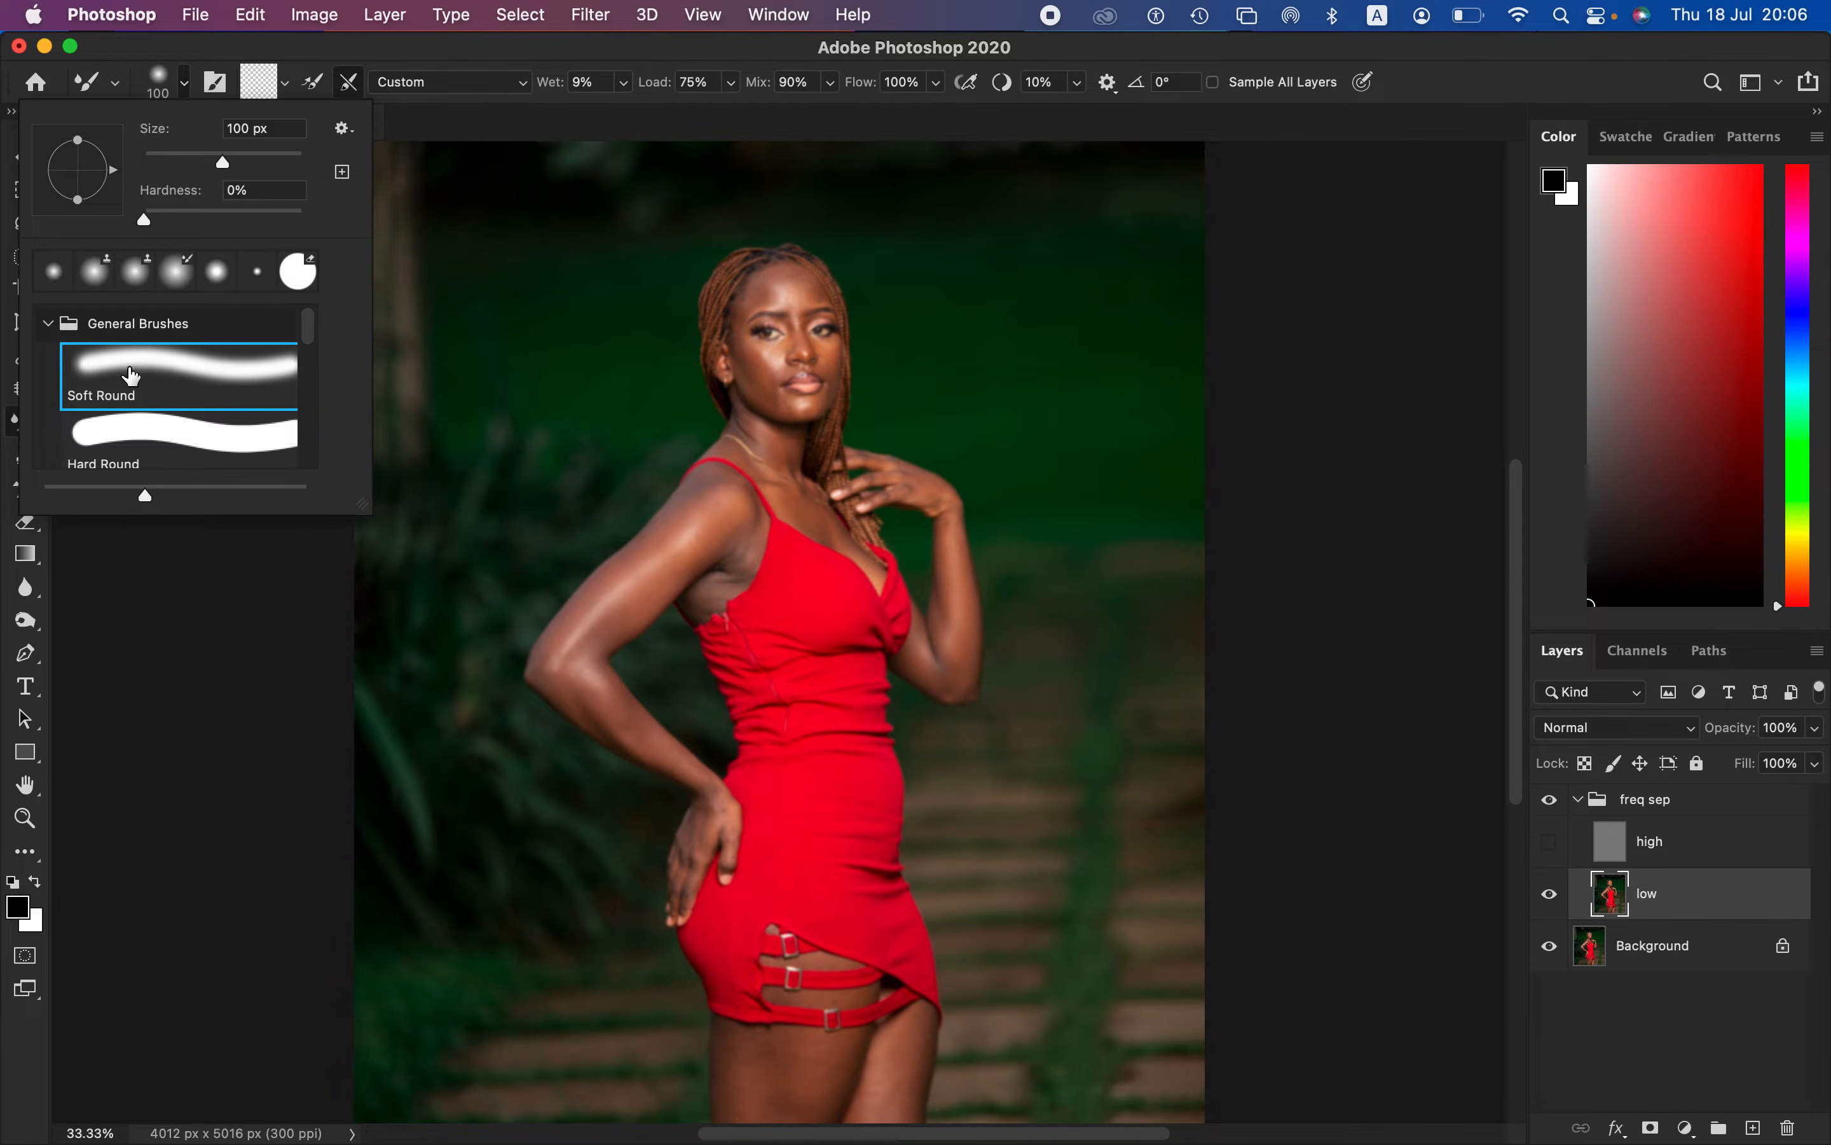
{"action": "left_click", "coordinate": [323, 50]}
{"action": "left_click", "coordinate": [286, 83]}
{"action": "left_click", "coordinate": [295, 142]}
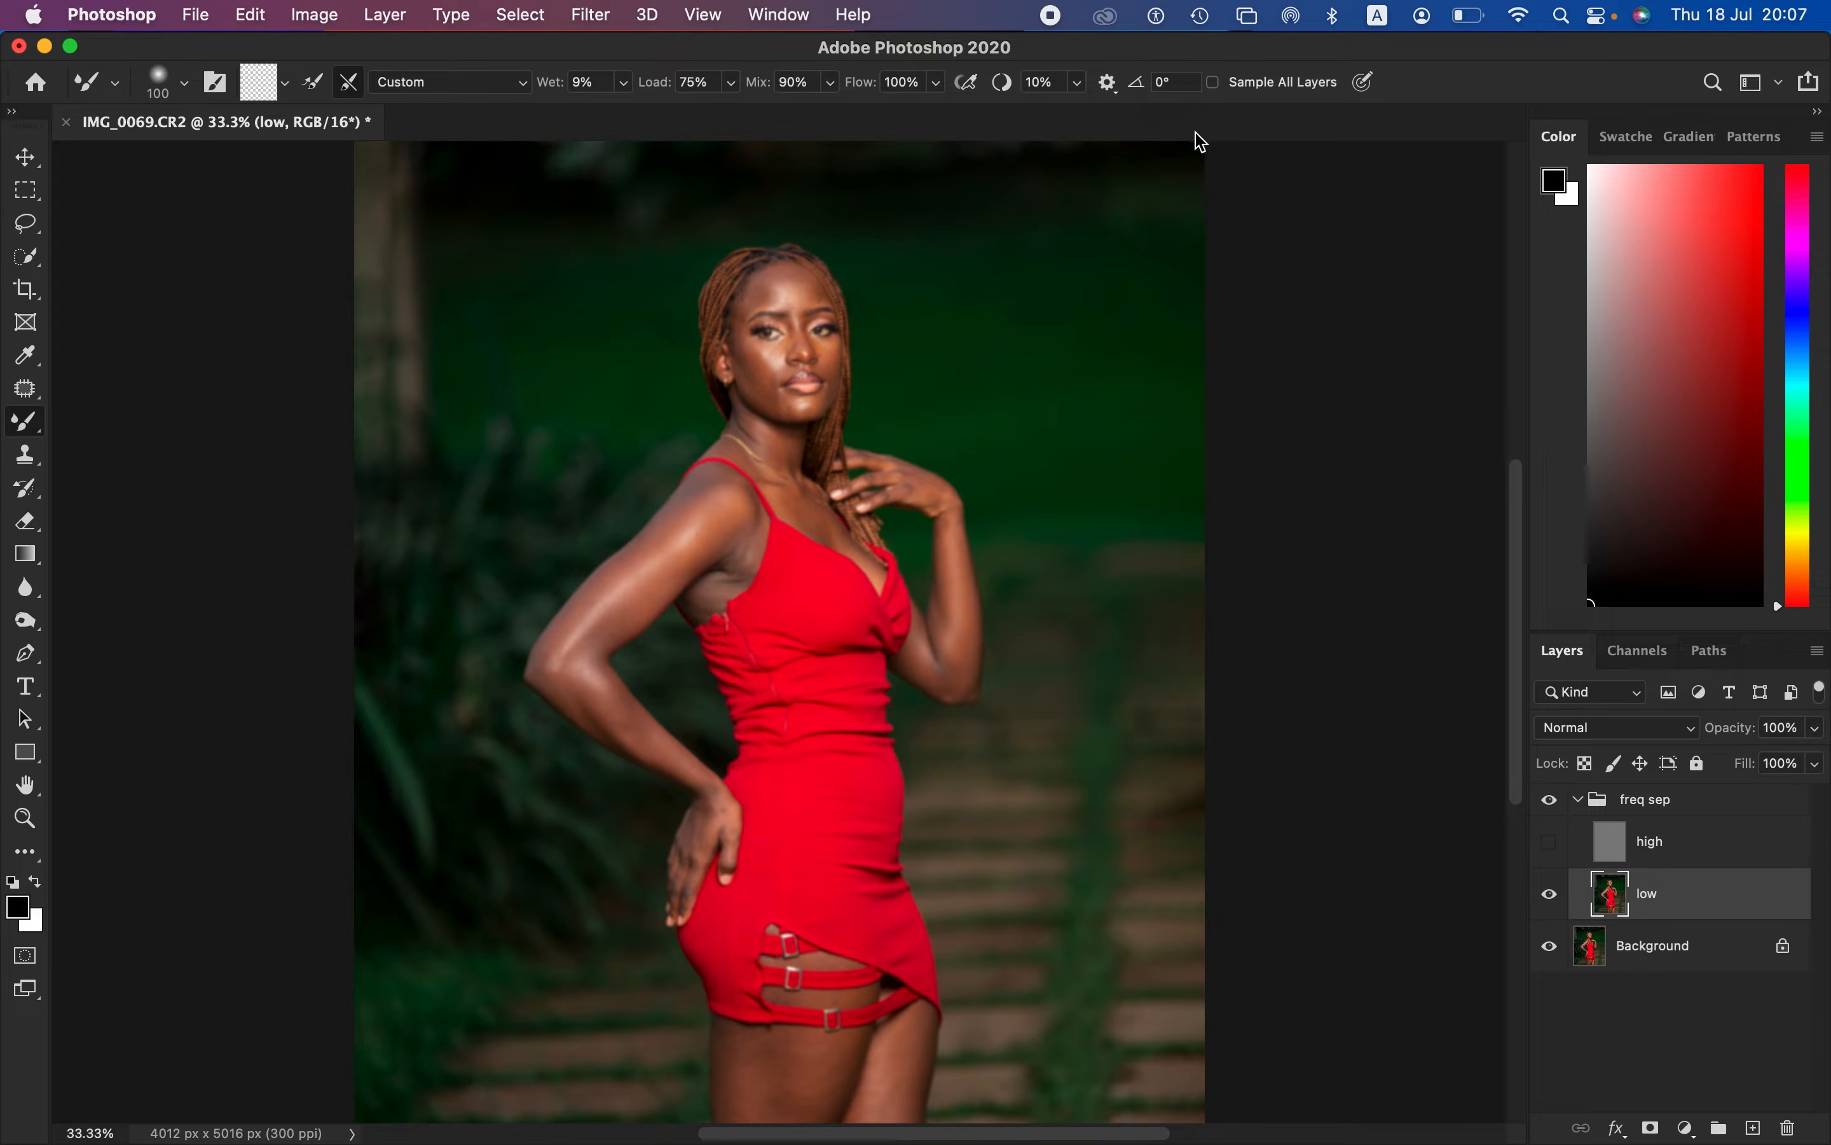
{"action": "key", "text": "super+equal"}
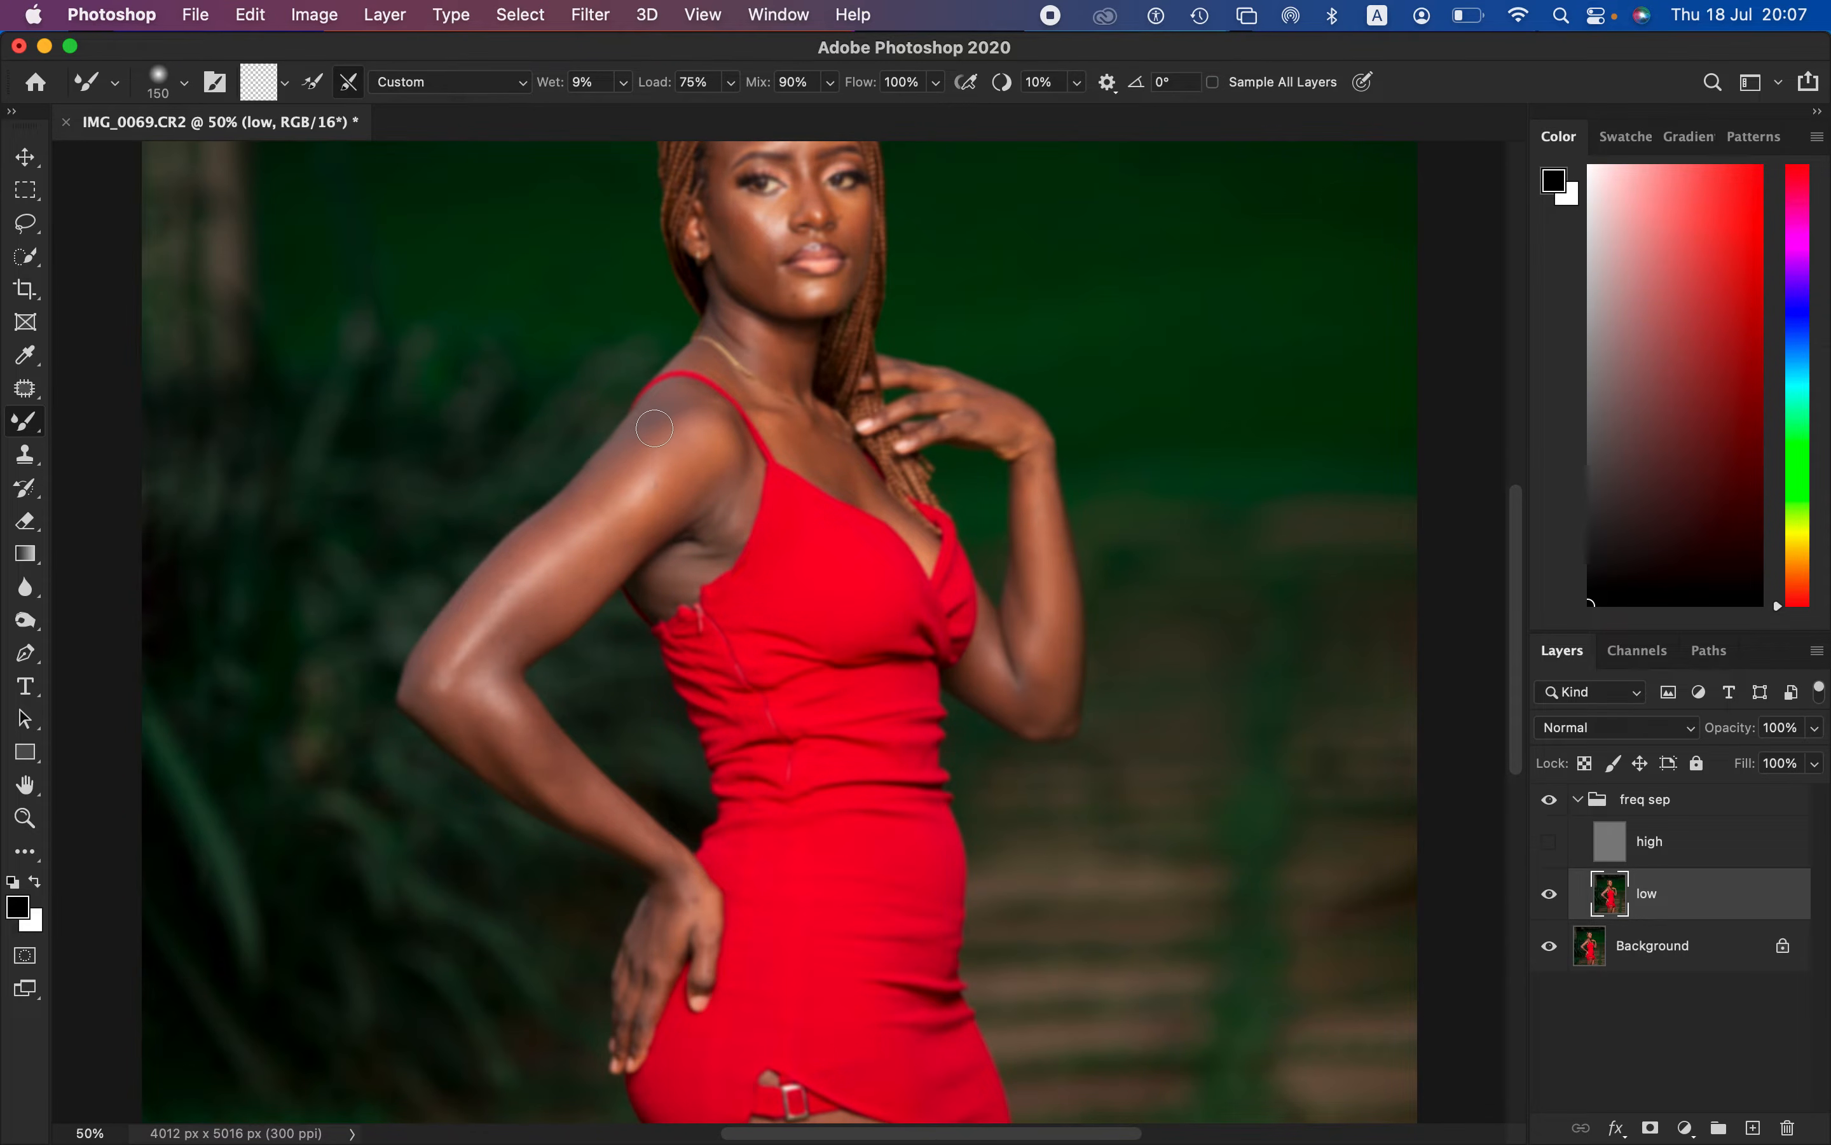
Step: Smooth the skin on the bent arm, the hand on the hip and the underarm with the Mixer Brush
{"action": "mouse_move", "coordinate": [657, 422]}
{"action": "left_mouse_down"}
{"action": "mouse_move", "coordinate": [438, 645]}
{"action": "mouse_move", "coordinate": [654, 421]}
{"action": "mouse_move", "coordinate": [694, 412]}
{"action": "mouse_move", "coordinate": [669, 499]}
{"action": "mouse_move", "coordinate": [560, 577]}
{"action": "mouse_move", "coordinate": [524, 634]}
{"action": "mouse_move", "coordinate": [507, 621]}
{"action": "mouse_move", "coordinate": [545, 573]}
{"action": "mouse_move", "coordinate": [487, 647]}
{"action": "mouse_move", "coordinate": [695, 421]}
{"action": "mouse_move", "coordinate": [703, 470]}
{"action": "mouse_move", "coordinate": [674, 420]}
{"action": "mouse_move", "coordinate": [691, 401]}
{"action": "mouse_move", "coordinate": [618, 460]}
{"action": "mouse_move", "coordinate": [498, 654]}
{"action": "mouse_move", "coordinate": [503, 736]}
{"action": "mouse_move", "coordinate": [578, 798]}
{"action": "mouse_move", "coordinate": [470, 712]}
{"action": "mouse_move", "coordinate": [498, 760]}
{"action": "mouse_move", "coordinate": [447, 649]}
{"action": "mouse_move", "coordinate": [442, 675]}
{"action": "mouse_move", "coordinate": [503, 657]}
{"action": "mouse_move", "coordinate": [585, 806]}
{"action": "mouse_move", "coordinate": [573, 764]}
{"action": "mouse_move", "coordinate": [677, 863]}
{"action": "mouse_move", "coordinate": [689, 886]}
{"action": "mouse_move", "coordinate": [649, 936]}
{"action": "mouse_move", "coordinate": [635, 838]}
{"action": "left_mouse_up"}
{"action": "mouse_move", "coordinate": [656, 965]}
{"action": "left_mouse_down"}
{"action": "mouse_move", "coordinate": [631, 1027]}
{"action": "mouse_move", "coordinate": [638, 959]}
{"action": "mouse_move", "coordinate": [635, 981]}
{"action": "mouse_move", "coordinate": [704, 905]}
{"action": "mouse_move", "coordinate": [710, 965]}
{"action": "mouse_move", "coordinate": [621, 959]}
{"action": "left_mouse_up"}
{"action": "mouse_move", "coordinate": [515, 749]}
{"action": "left_mouse_down"}
{"action": "mouse_move", "coordinate": [474, 745]}
{"action": "mouse_move", "coordinate": [418, 685]}
{"action": "mouse_move", "coordinate": [444, 645]}
{"action": "left_mouse_up"}
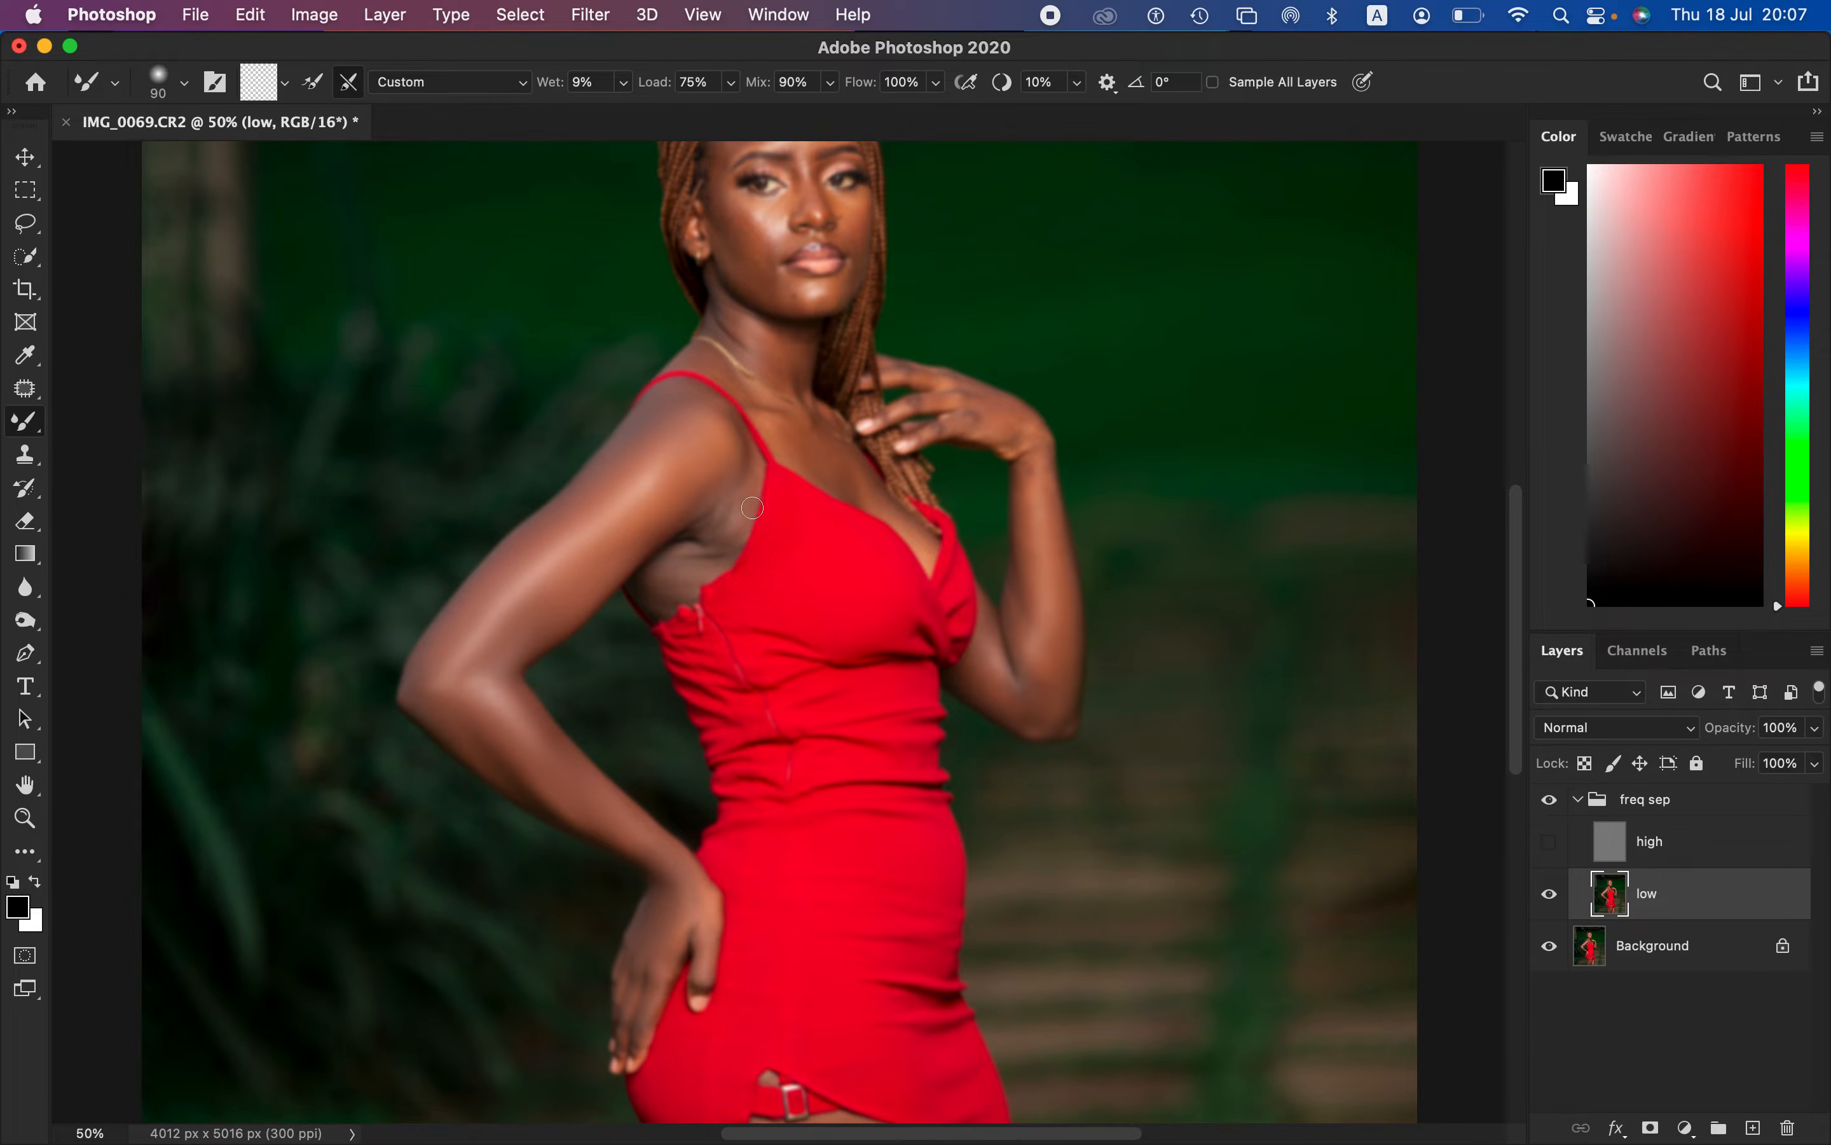
{"action": "mouse_move", "coordinate": [726, 512]}
{"action": "left_mouse_down"}
{"action": "mouse_move", "coordinate": [717, 533]}
{"action": "mouse_move", "coordinate": [694, 519]}
{"action": "mouse_move", "coordinate": [729, 497]}
{"action": "mouse_move", "coordinate": [707, 533]}
{"action": "mouse_move", "coordinate": [665, 545]}
{"action": "mouse_move", "coordinate": [696, 560]}
{"action": "mouse_move", "coordinate": [725, 526]}
{"action": "mouse_move", "coordinate": [727, 466]}
{"action": "mouse_move", "coordinate": [657, 579]}
{"action": "mouse_move", "coordinate": [693, 464]}
{"action": "left_mouse_up"}
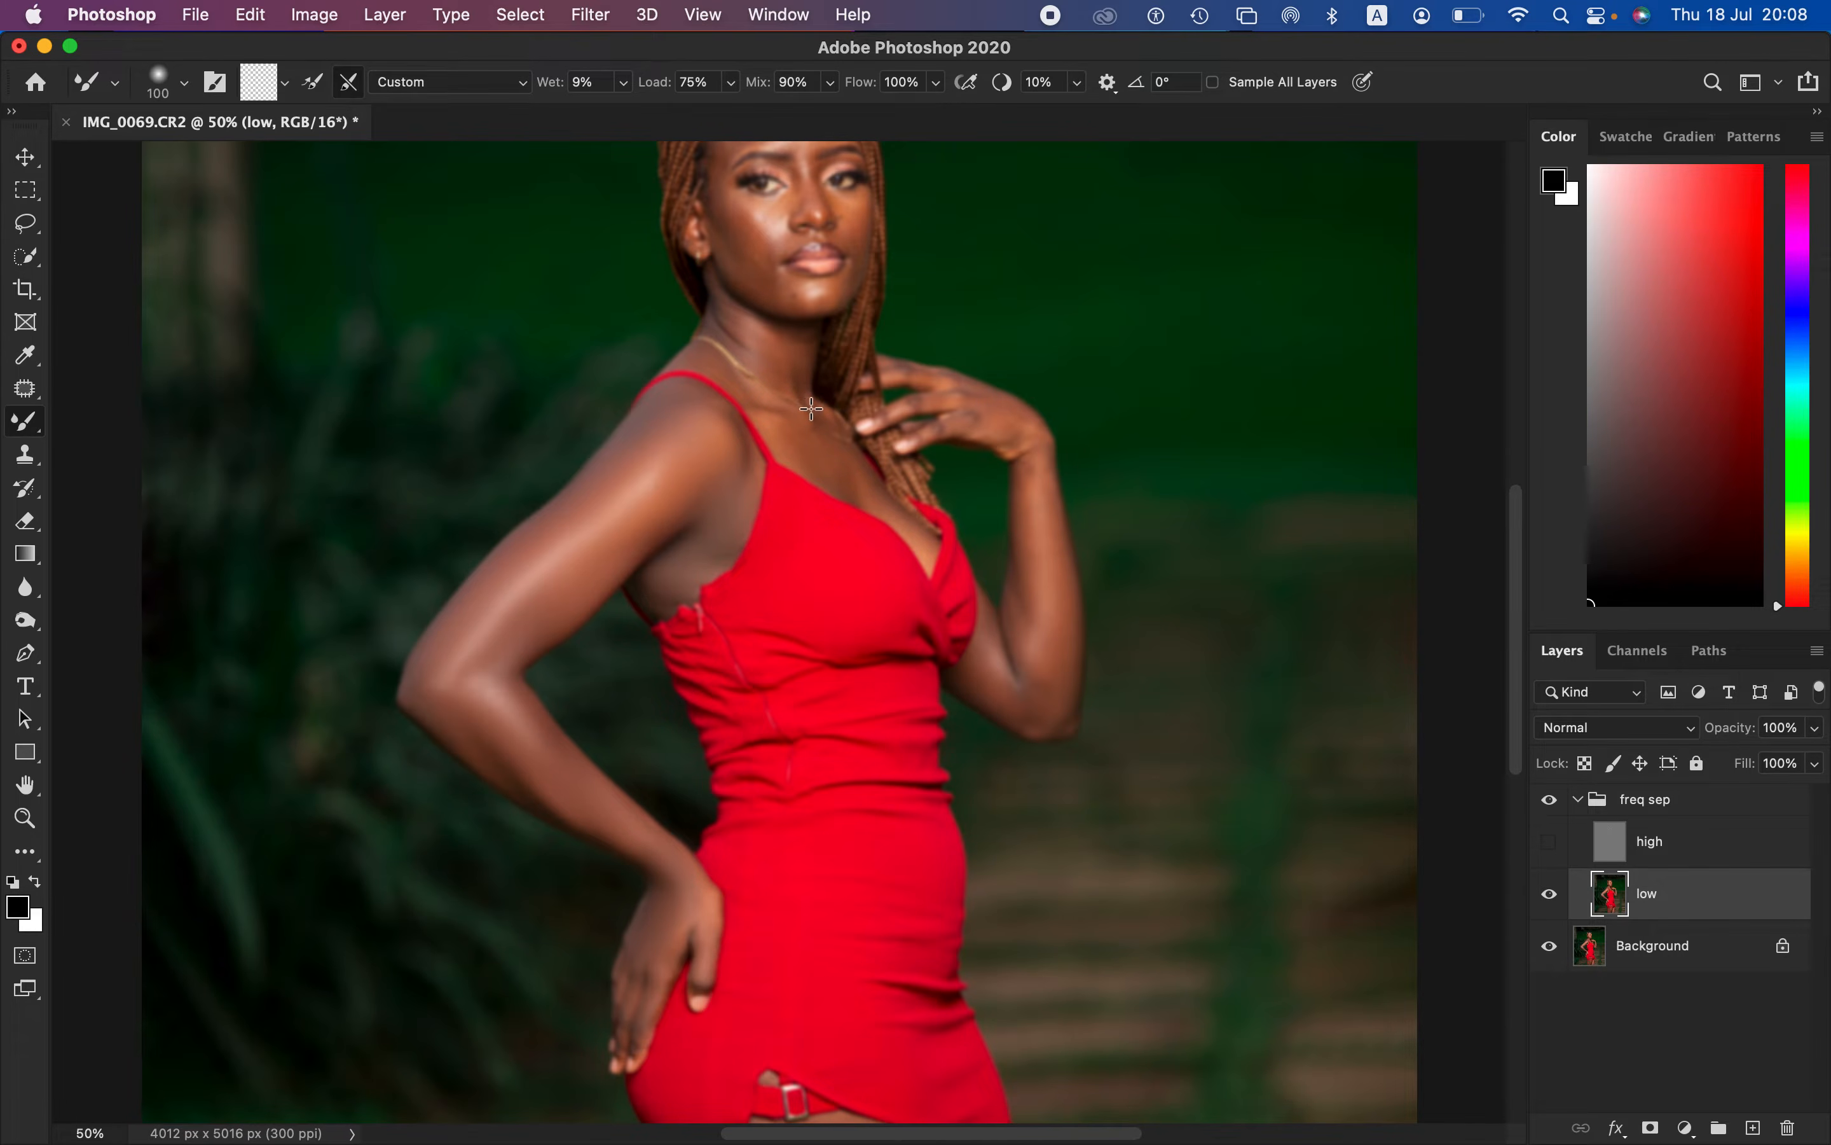
Step: Blend the skin tones on the neck, upper chest, raised hand and its forearm with the Mixer Brush at 100 px
{"action": "mouse_move", "coordinate": [789, 373]}
{"action": "left_mouse_down"}
{"action": "mouse_move", "coordinate": [795, 353]}
{"action": "mouse_move", "coordinate": [743, 347]}
{"action": "mouse_move", "coordinate": [724, 319]}
{"action": "mouse_move", "coordinate": [749, 331]}
{"action": "left_mouse_up"}
{"action": "mouse_move", "coordinate": [777, 418]}
{"action": "left_mouse_down"}
{"action": "mouse_move", "coordinate": [795, 451]}
{"action": "mouse_move", "coordinate": [845, 470]}
{"action": "mouse_move", "coordinate": [802, 435]}
{"action": "mouse_move", "coordinate": [779, 334]}
{"action": "mouse_move", "coordinate": [730, 322]}
{"action": "mouse_move", "coordinate": [720, 358]}
{"action": "left_mouse_up"}
{"action": "mouse_move", "coordinate": [793, 425]}
{"action": "left_mouse_down"}
{"action": "mouse_move", "coordinate": [750, 391]}
{"action": "mouse_move", "coordinate": [857, 498]}
{"action": "left_mouse_up"}
{"action": "mouse_move", "coordinate": [1016, 434]}
{"action": "left_mouse_down"}
{"action": "mouse_move", "coordinate": [981, 417]}
{"action": "mouse_move", "coordinate": [1030, 469]}
{"action": "mouse_move", "coordinate": [1042, 531]}
{"action": "mouse_move", "coordinate": [1035, 481]}
{"action": "mouse_move", "coordinate": [1044, 501]}
{"action": "mouse_move", "coordinate": [1033, 458]}
{"action": "mouse_move", "coordinate": [1058, 630]}
{"action": "mouse_move", "coordinate": [1036, 709]}
{"action": "mouse_move", "coordinate": [1033, 565]}
{"action": "mouse_move", "coordinate": [1015, 623]}
{"action": "mouse_move", "coordinate": [1039, 592]}
{"action": "mouse_move", "coordinate": [1027, 640]}
{"action": "mouse_move", "coordinate": [1045, 674]}
{"action": "mouse_move", "coordinate": [1056, 608]}
{"action": "mouse_move", "coordinate": [1039, 715]}
{"action": "mouse_move", "coordinate": [1007, 700]}
{"action": "mouse_move", "coordinate": [1050, 711]}
{"action": "mouse_move", "coordinate": [1052, 529]}
{"action": "mouse_move", "coordinate": [1012, 432]}
{"action": "mouse_move", "coordinate": [964, 398]}
{"action": "mouse_move", "coordinate": [925, 400]}
{"action": "mouse_move", "coordinate": [912, 374]}
{"action": "mouse_move", "coordinate": [1026, 431]}
{"action": "left_mouse_up"}
{"action": "left_click_drag", "start_coordinate": [1043, 576], "coordinate": [1048, 709]}
Step: Smooth the skin on both thighs below the dress hem with the Mixer Brush
{"action": "mouse_move", "coordinate": [1516, 640]}
{"action": "left_mouse_down"}
{"action": "mouse_move", "coordinate": [1524, 765]}
{"action": "mouse_move", "coordinate": [962, 847]}
{"action": "mouse_move", "coordinate": [969, 813]}
{"action": "mouse_move", "coordinate": [968, 918]}
{"action": "mouse_move", "coordinate": [974, 893]}
{"action": "mouse_move", "coordinate": [936, 861]}
{"action": "mouse_move", "coordinate": [954, 804]}
{"action": "mouse_move", "coordinate": [890, 985]}
{"action": "mouse_move", "coordinate": [954, 933]}
{"action": "mouse_move", "coordinate": [958, 970]}
{"action": "mouse_move", "coordinate": [957, 814]}
{"action": "mouse_move", "coordinate": [930, 922]}
{"action": "mouse_move", "coordinate": [960, 963]}
{"action": "mouse_move", "coordinate": [934, 979]}
{"action": "mouse_move", "coordinate": [908, 981]}
{"action": "mouse_move", "coordinate": [973, 820]}
{"action": "mouse_move", "coordinate": [827, 829]}
{"action": "mouse_move", "coordinate": [843, 848]}
{"action": "mouse_move", "coordinate": [825, 916]}
{"action": "mouse_move", "coordinate": [877, 848]}
{"action": "mouse_move", "coordinate": [795, 953]}
{"action": "mouse_move", "coordinate": [774, 820]}
{"action": "mouse_move", "coordinate": [755, 831]}
{"action": "mouse_move", "coordinate": [760, 976]}
{"action": "mouse_move", "coordinate": [761, 820]}
{"action": "mouse_move", "coordinate": [759, 954]}
{"action": "mouse_move", "coordinate": [795, 816]}
{"action": "mouse_move", "coordinate": [813, 836]}
{"action": "mouse_move", "coordinate": [774, 985]}
{"action": "mouse_move", "coordinate": [839, 893]}
{"action": "mouse_move", "coordinate": [828, 953]}
{"action": "mouse_move", "coordinate": [863, 840]}
{"action": "mouse_move", "coordinate": [704, 875]}
{"action": "mouse_move", "coordinate": [719, 937]}
{"action": "mouse_move", "coordinate": [716, 814]}
{"action": "mouse_move", "coordinate": [899, 749]}
{"action": "mouse_move", "coordinate": [806, 751]}
{"action": "mouse_move", "coordinate": [854, 714]}
{"action": "mouse_move", "coordinate": [830, 692]}
{"action": "mouse_move", "coordinate": [817, 743]}
{"action": "mouse_move", "coordinate": [789, 743]}
{"action": "mouse_move", "coordinate": [900, 741]}
{"action": "left_mouse_up"}
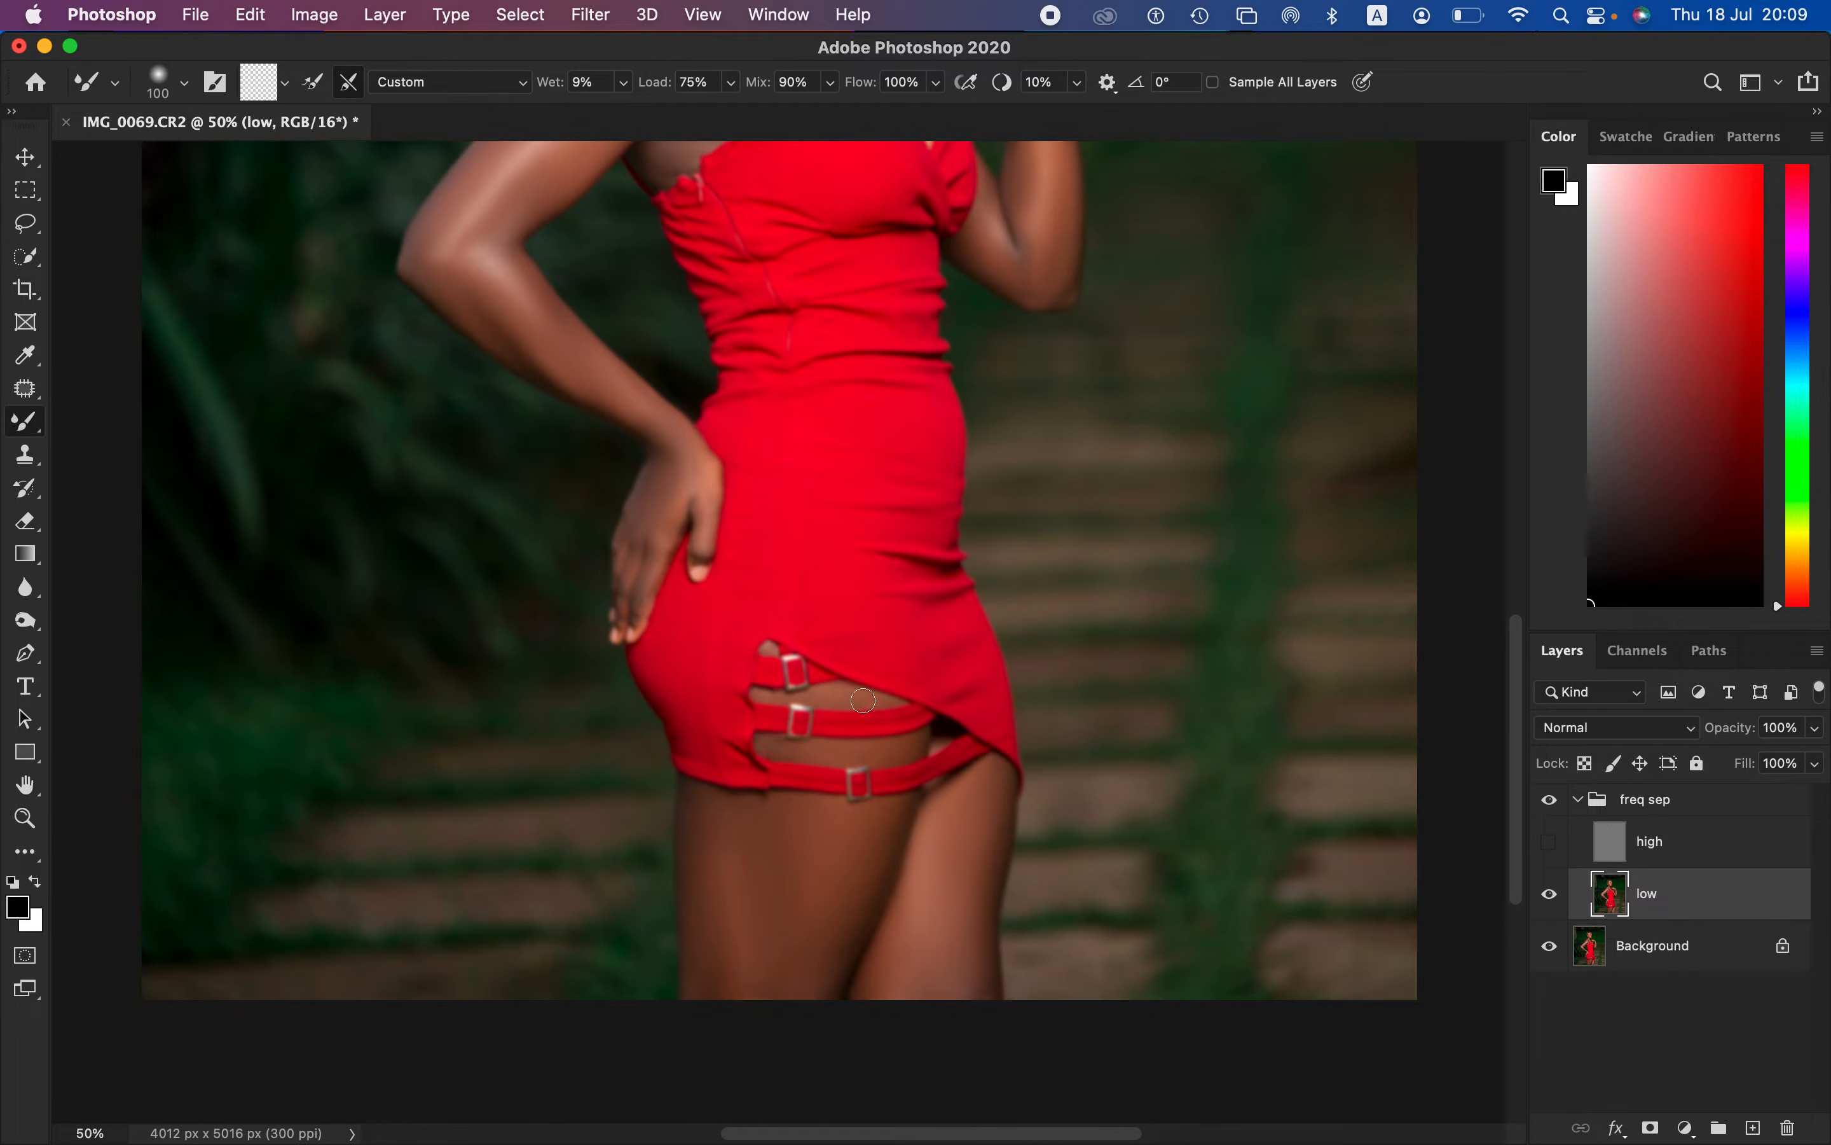
{"action": "left_click_drag", "start_coordinate": [959, 881], "coordinate": [942, 826]}
{"action": "key", "text": "bracketright"}
{"action": "mouse_move", "coordinate": [743, 931]}
{"action": "left_mouse_down"}
{"action": "mouse_move", "coordinate": [716, 994]}
{"action": "mouse_move", "coordinate": [768, 949]}
{"action": "mouse_move", "coordinate": [728, 920]}
{"action": "mouse_move", "coordinate": [762, 884]}
{"action": "mouse_move", "coordinate": [700, 840]}
{"action": "left_mouse_up"}
Step: Blend the skin tones on the forehead, cheeks and chin, varying the Mixer Brush between 80 and 125 px
{"action": "scroll", "coordinate": [998, 397], "scroll_direction": "up", "scroll_amount": 10}
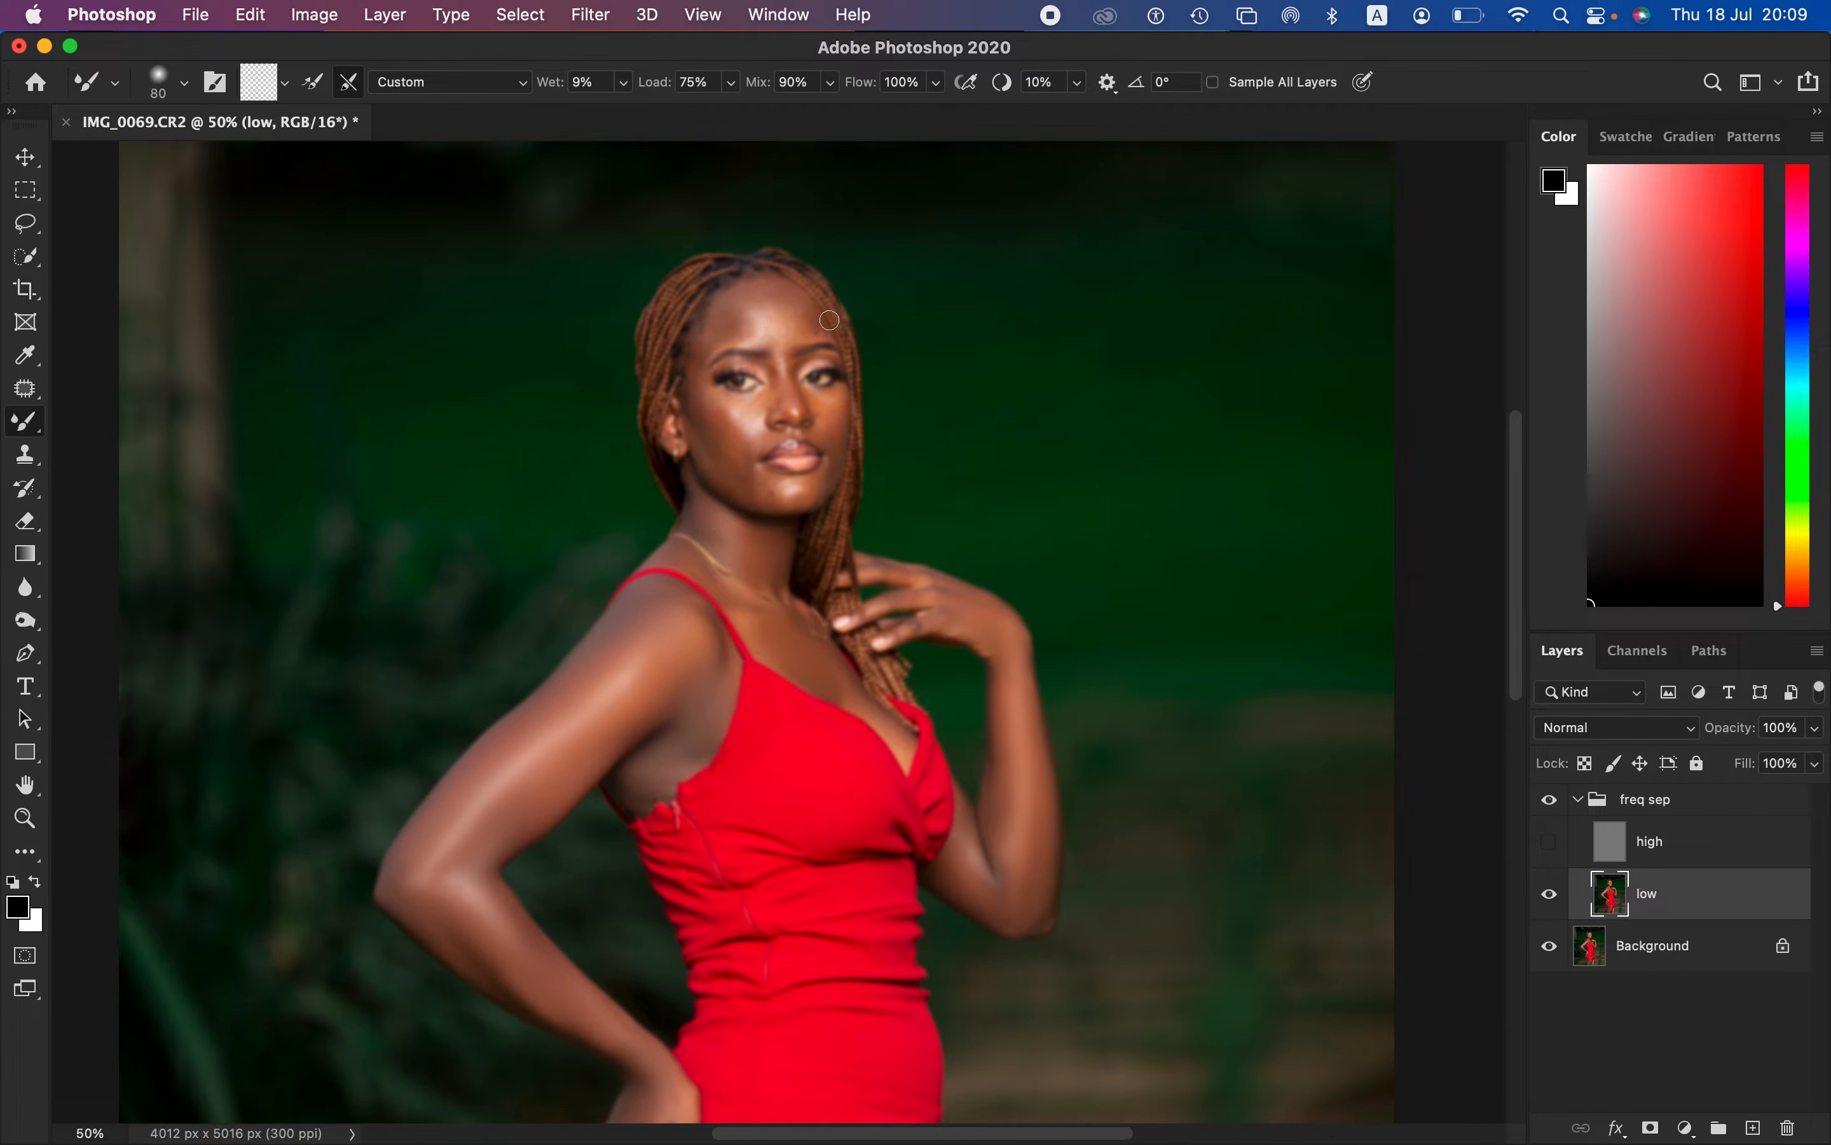
{"action": "mouse_move", "coordinate": [800, 313]}
{"action": "left_mouse_down"}
{"action": "mouse_move", "coordinate": [813, 322]}
{"action": "mouse_move", "coordinate": [773, 294]}
{"action": "mouse_move", "coordinate": [802, 301]}
{"action": "mouse_move", "coordinate": [711, 331]}
{"action": "mouse_move", "coordinate": [794, 313]}
{"action": "left_mouse_up"}
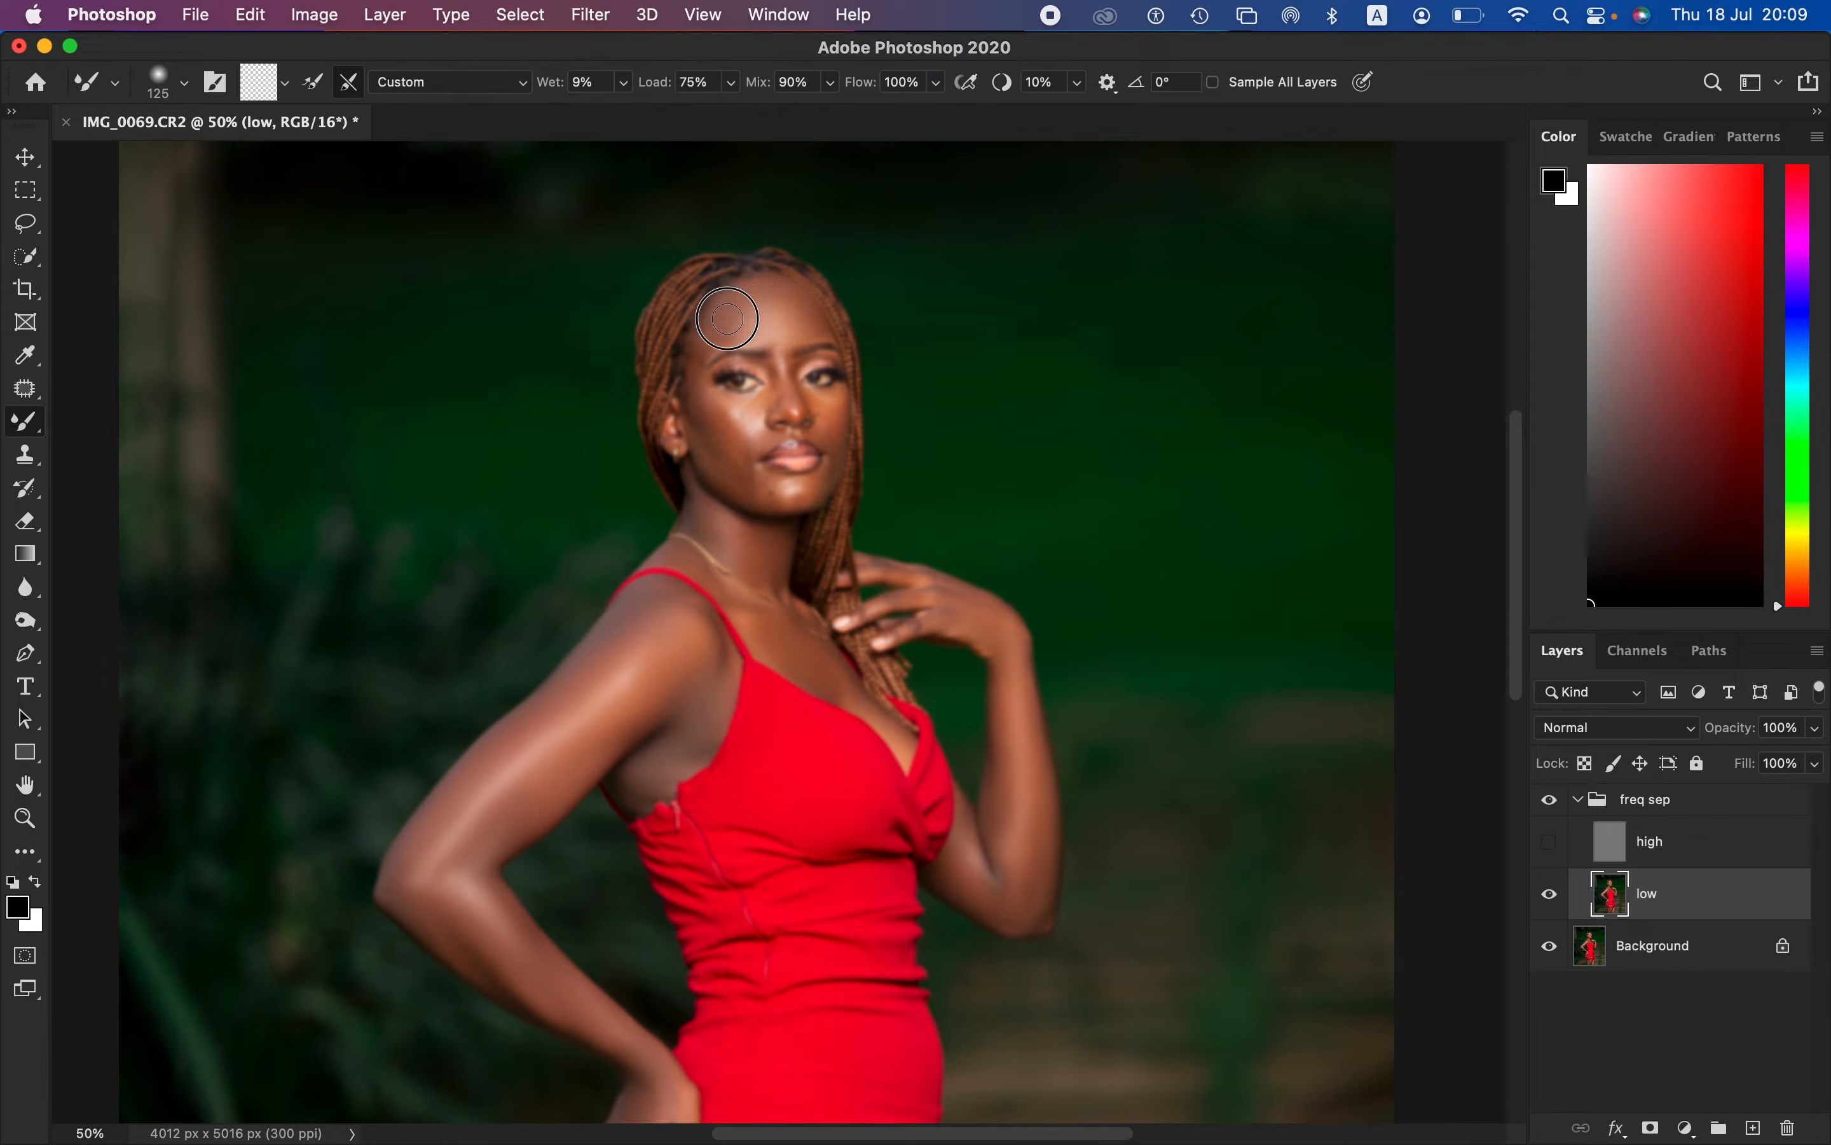
{"action": "mouse_move", "coordinate": [714, 330]}
{"action": "left_mouse_down"}
{"action": "mouse_move", "coordinate": [699, 400]}
{"action": "mouse_move", "coordinate": [755, 407]}
{"action": "mouse_move", "coordinate": [724, 424]}
{"action": "mouse_move", "coordinate": [738, 457]}
{"action": "mouse_move", "coordinate": [756, 484]}
{"action": "mouse_move", "coordinate": [806, 488]}
{"action": "mouse_move", "coordinate": [740, 463]}
{"action": "mouse_move", "coordinate": [715, 476]}
{"action": "mouse_move", "coordinate": [706, 411]}
{"action": "left_mouse_up"}
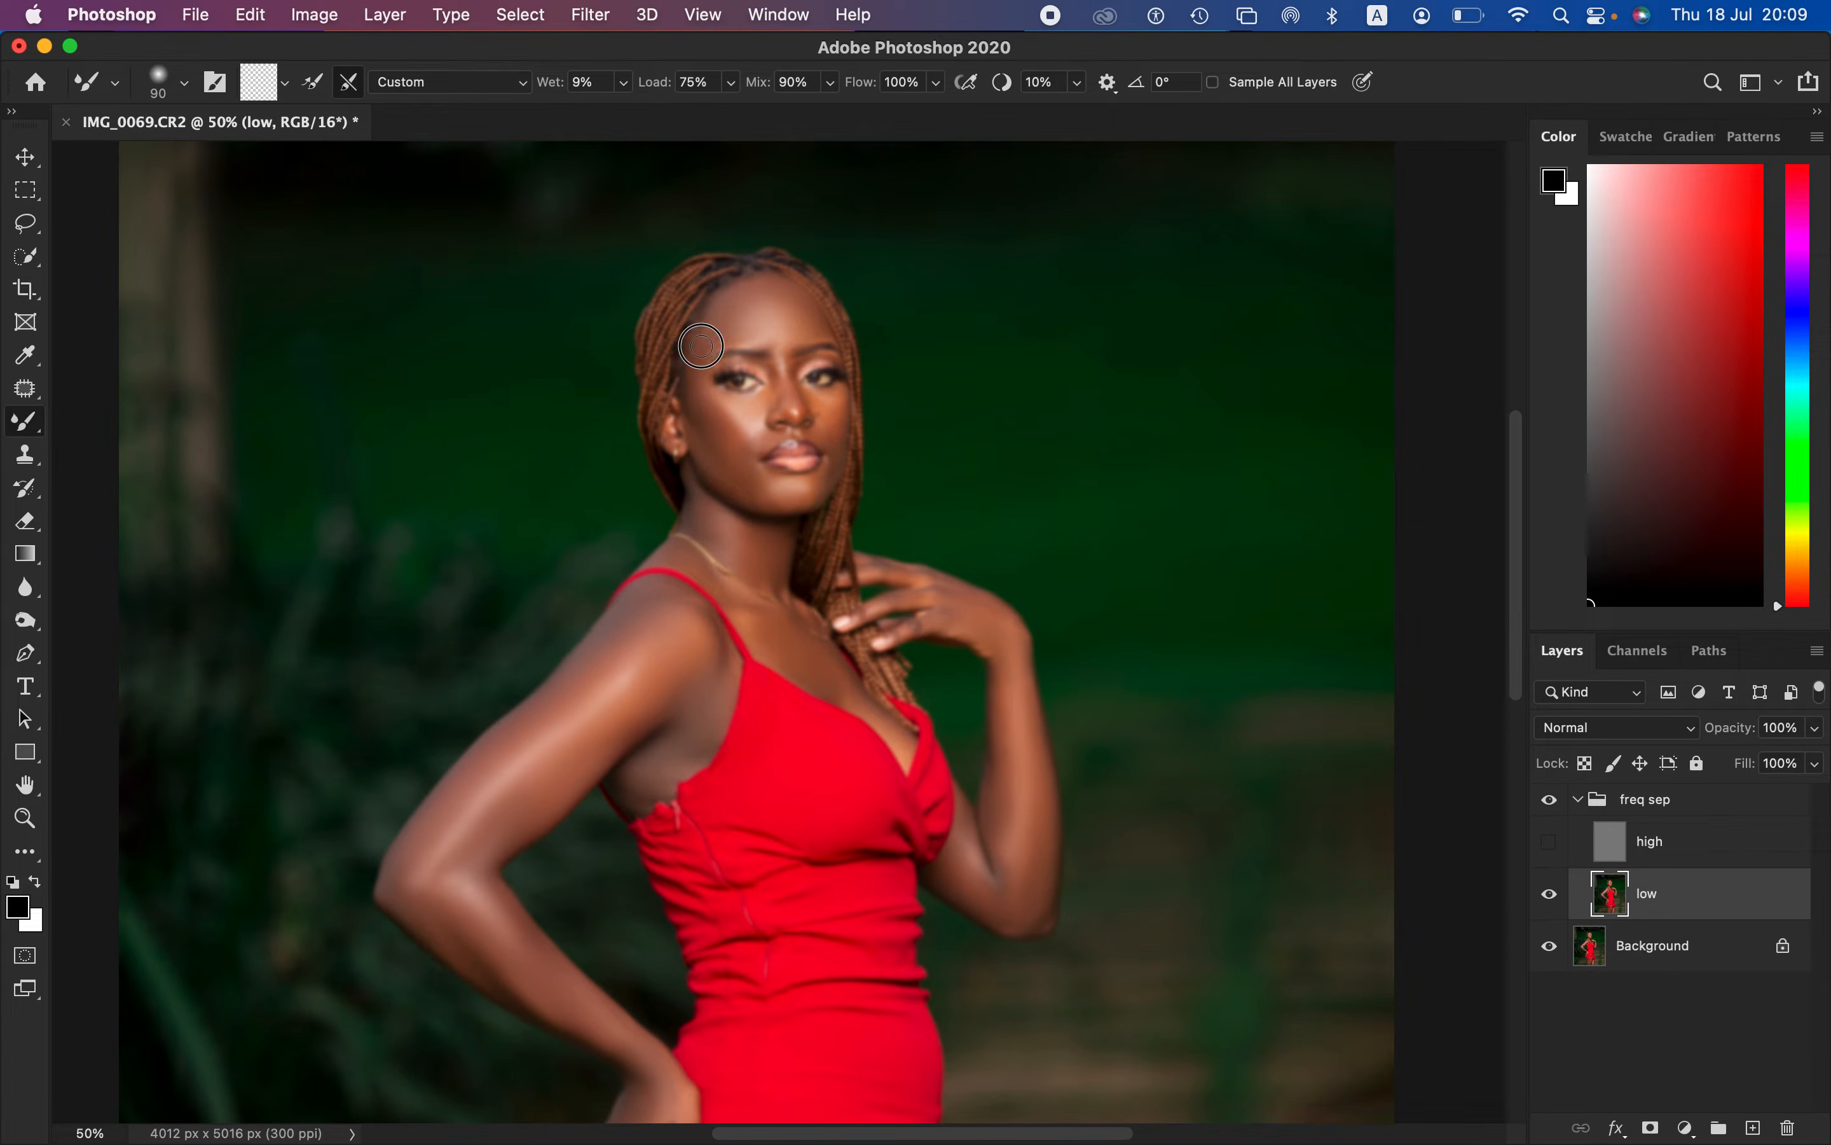
{"action": "left_click_drag", "start_coordinate": [798, 309], "coordinate": [808, 311]}
{"action": "mouse_move", "coordinate": [807, 382]}
{"action": "left_mouse_down"}
{"action": "mouse_move", "coordinate": [831, 416]}
{"action": "mouse_move", "coordinate": [813, 485]}
{"action": "mouse_move", "coordinate": [768, 496]}
{"action": "mouse_move", "coordinate": [737, 407]}
{"action": "mouse_move", "coordinate": [701, 400]}
{"action": "mouse_move", "coordinate": [741, 327]}
{"action": "mouse_move", "coordinate": [785, 345]}
{"action": "mouse_move", "coordinate": [808, 325]}
{"action": "mouse_move", "coordinate": [791, 302]}
{"action": "mouse_move", "coordinate": [802, 318]}
{"action": "left_mouse_up"}
{"action": "mouse_move", "coordinate": [760, 469]}
{"action": "left_mouse_down"}
{"action": "mouse_move", "coordinate": [818, 490]}
{"action": "mouse_move", "coordinate": [836, 435]}
{"action": "mouse_move", "coordinate": [821, 400]}
{"action": "mouse_move", "coordinate": [842, 395]}
{"action": "mouse_move", "coordinate": [839, 415]}
{"action": "mouse_move", "coordinate": [741, 492]}
{"action": "left_mouse_up"}
Step: Turn the high layer back on and compare the portrait with the freq sep group shown and hidden
{"action": "left_click", "coordinate": [1549, 844]}
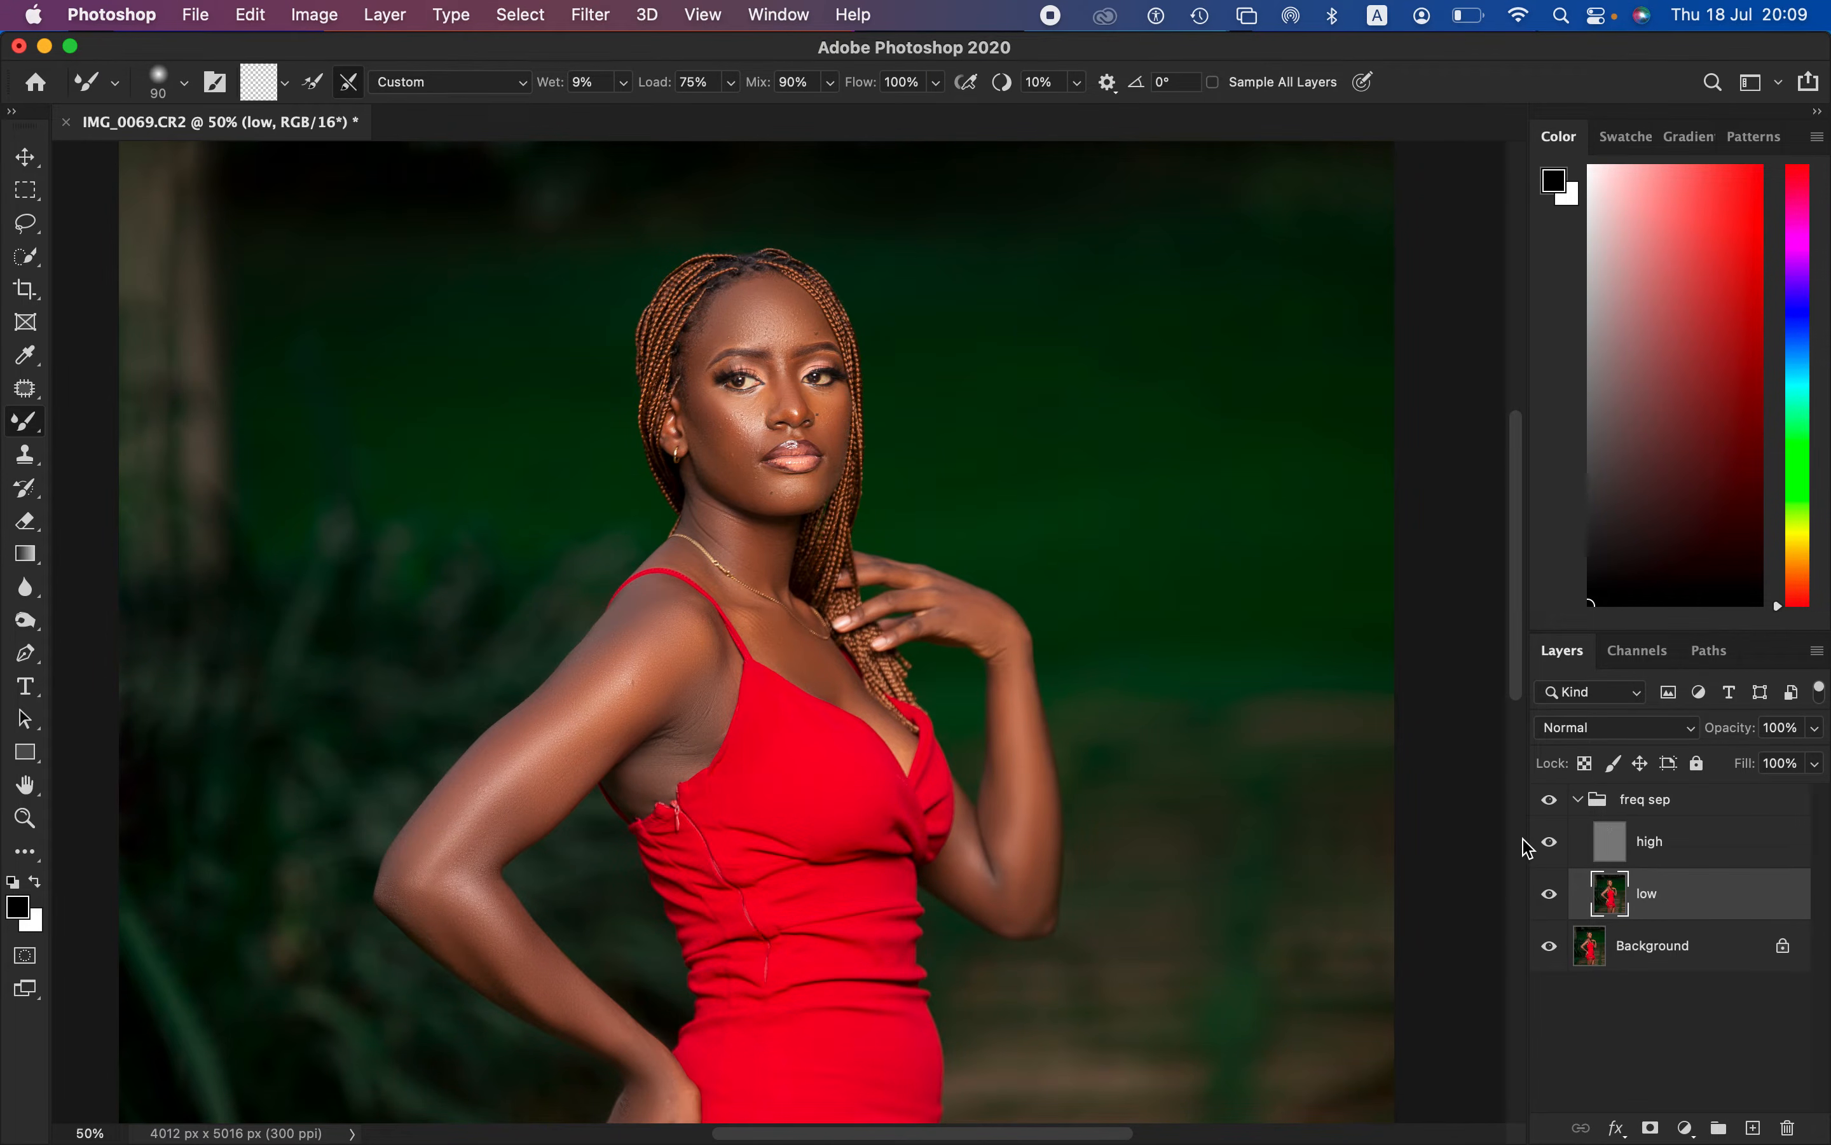
{"action": "key", "text": "super+minus"}
{"action": "key", "text": "super+minus"}
{"action": "key", "text": "super+plus"}
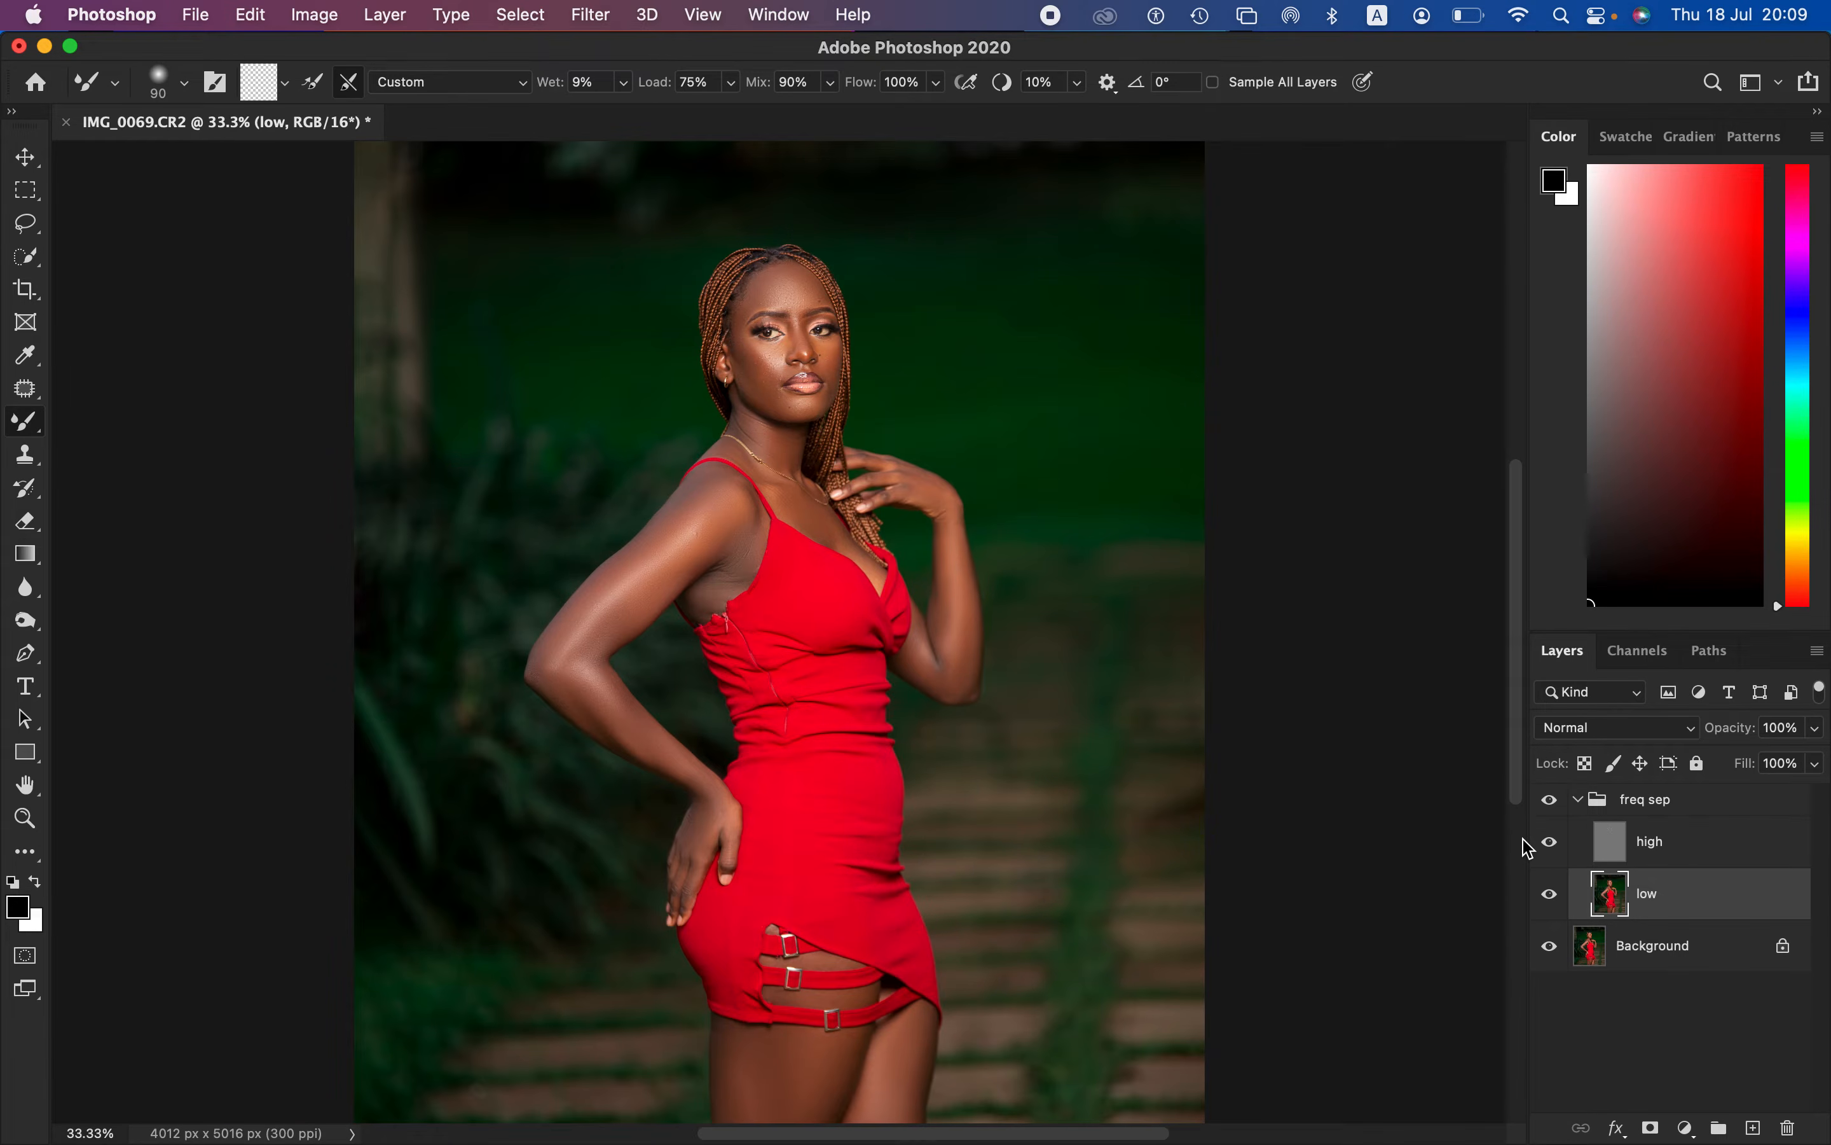
{"action": "left_click", "coordinate": [1555, 803]}
{"action": "left_click", "coordinate": [1556, 804]}
{"action": "left_click", "coordinate": [1557, 804]}
{"action": "left_click", "coordinate": [1560, 805]}
{"action": "left_click", "coordinate": [1561, 808]}
{"action": "left_click", "coordinate": [1563, 818]}
Step: Make the high layer active and choose the Clone Stamp with Normal mode, Current Layer sampling and a Soft Round tip
{"action": "left_click", "coordinate": [1674, 862]}
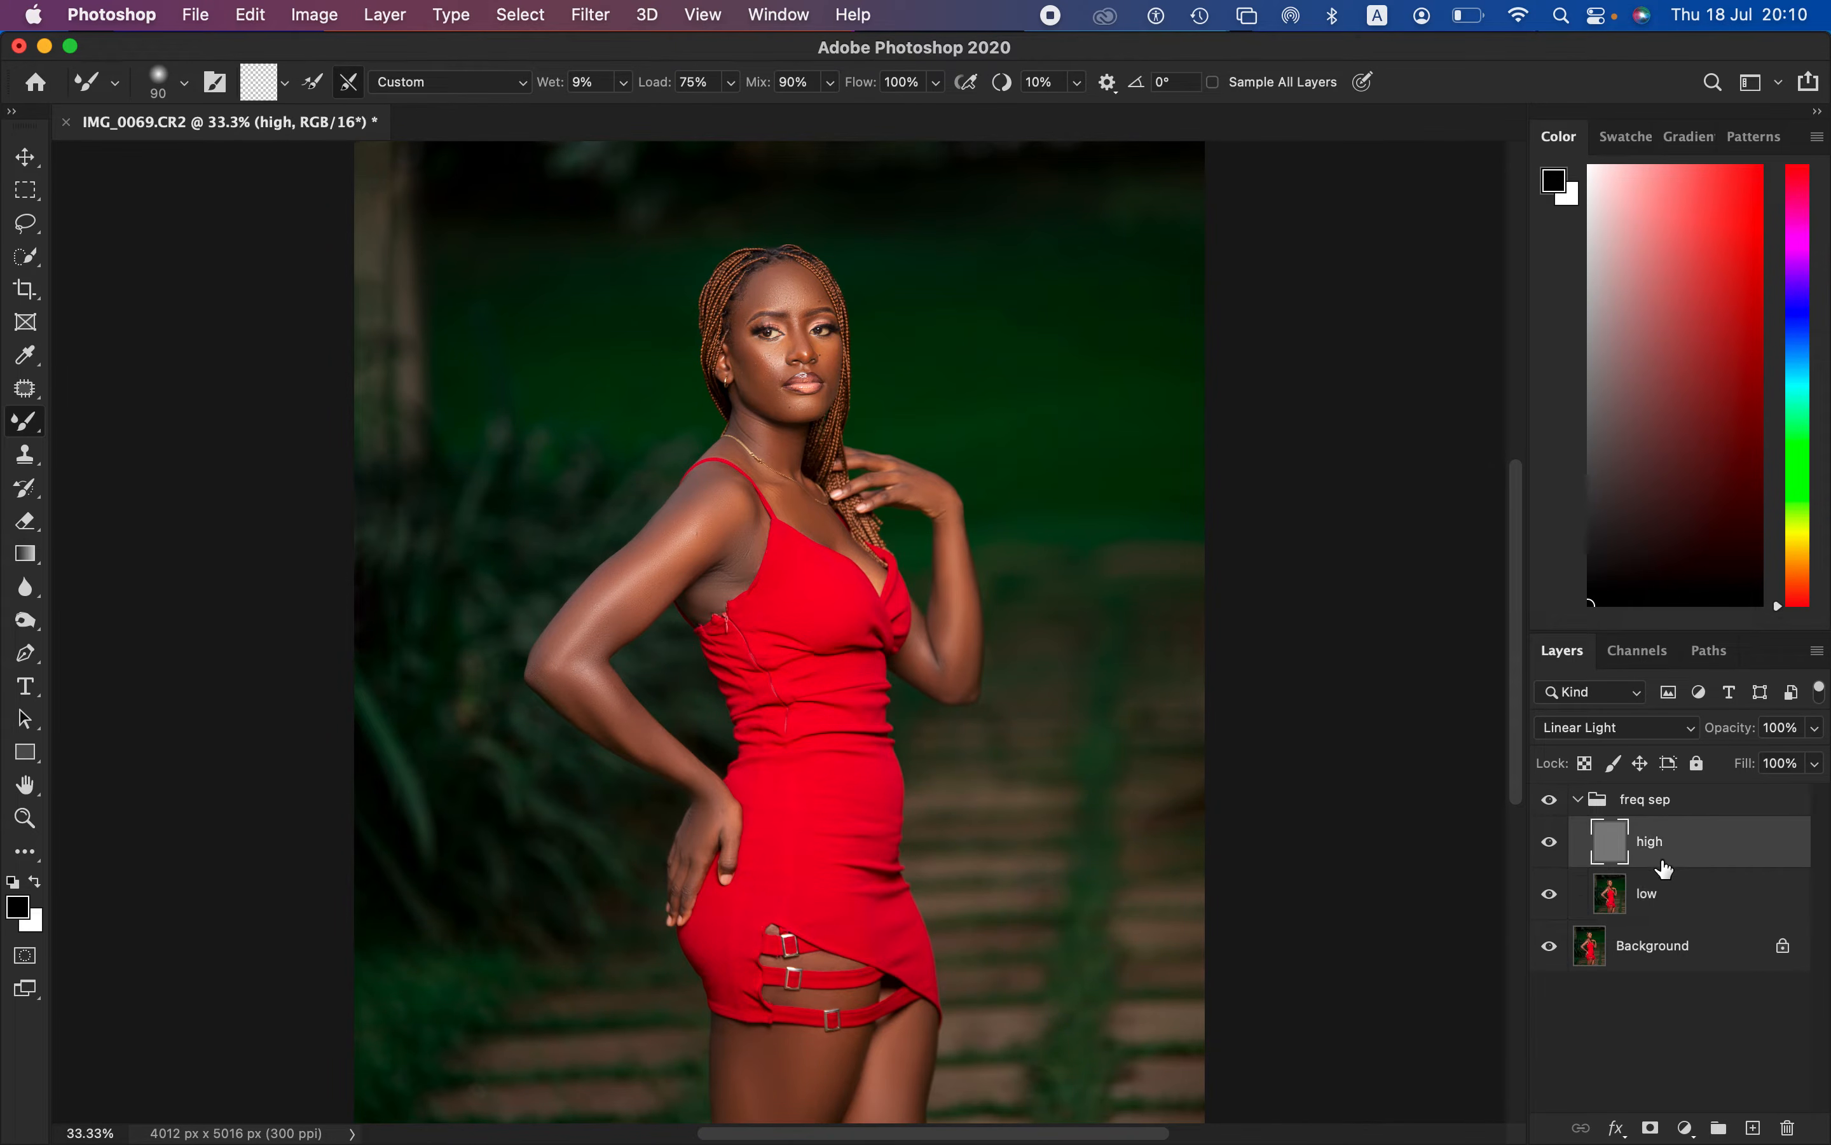
{"action": "left_click", "coordinate": [25, 455]}
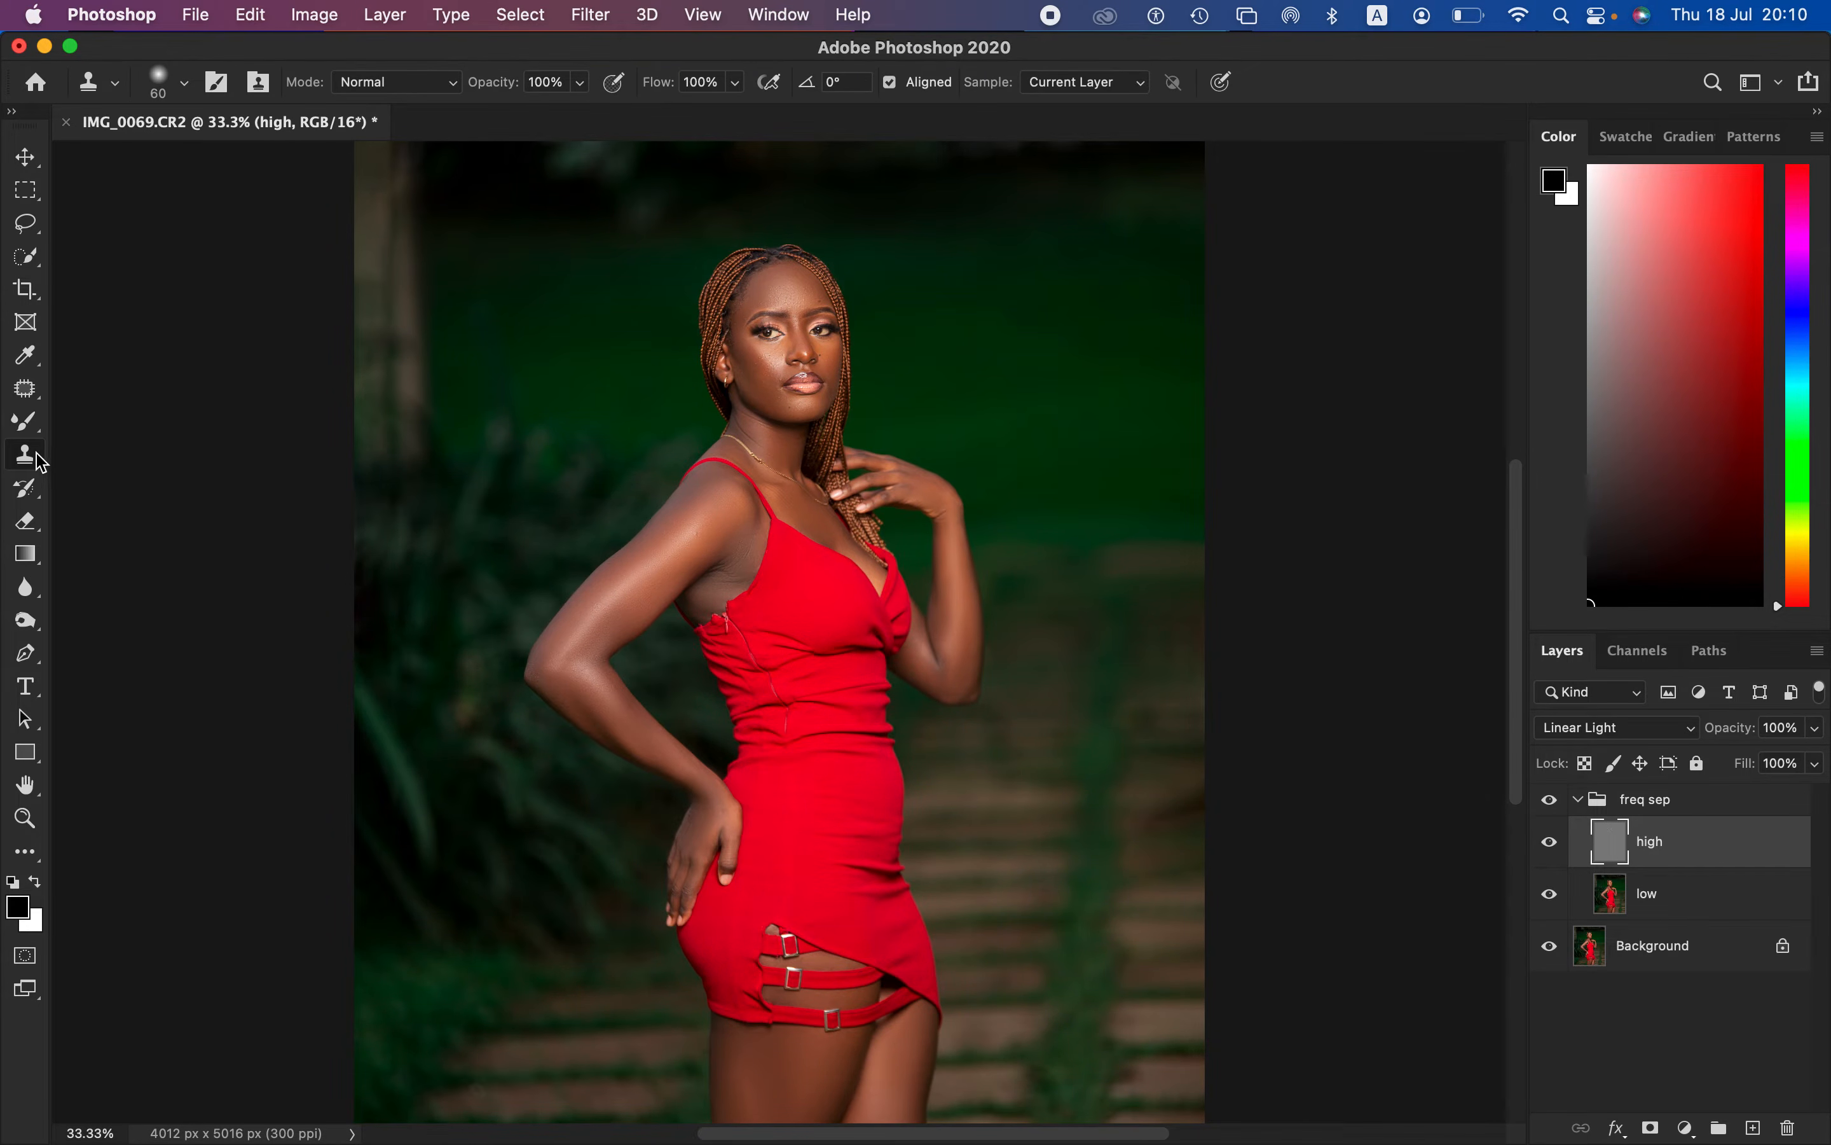
{"action": "left_click", "coordinate": [394, 83]}
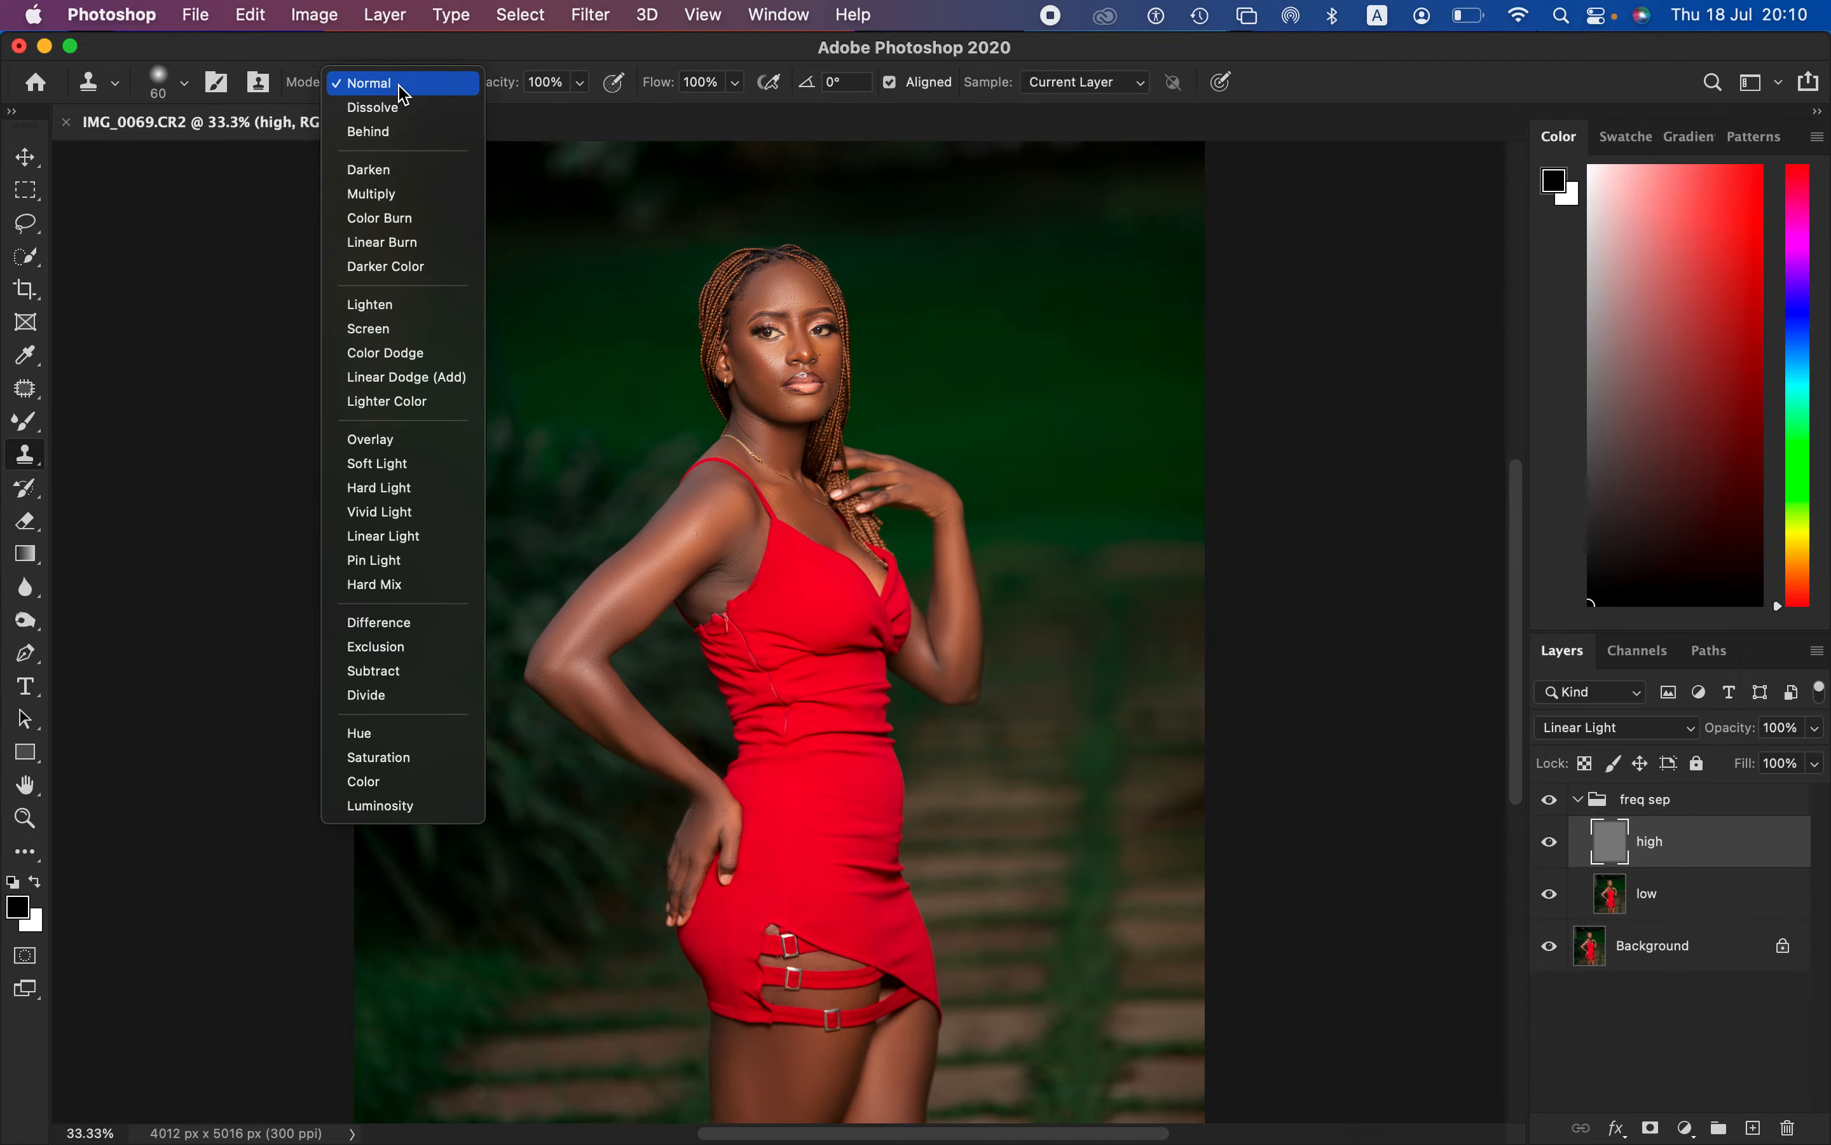
{"action": "left_click", "coordinate": [421, 82]}
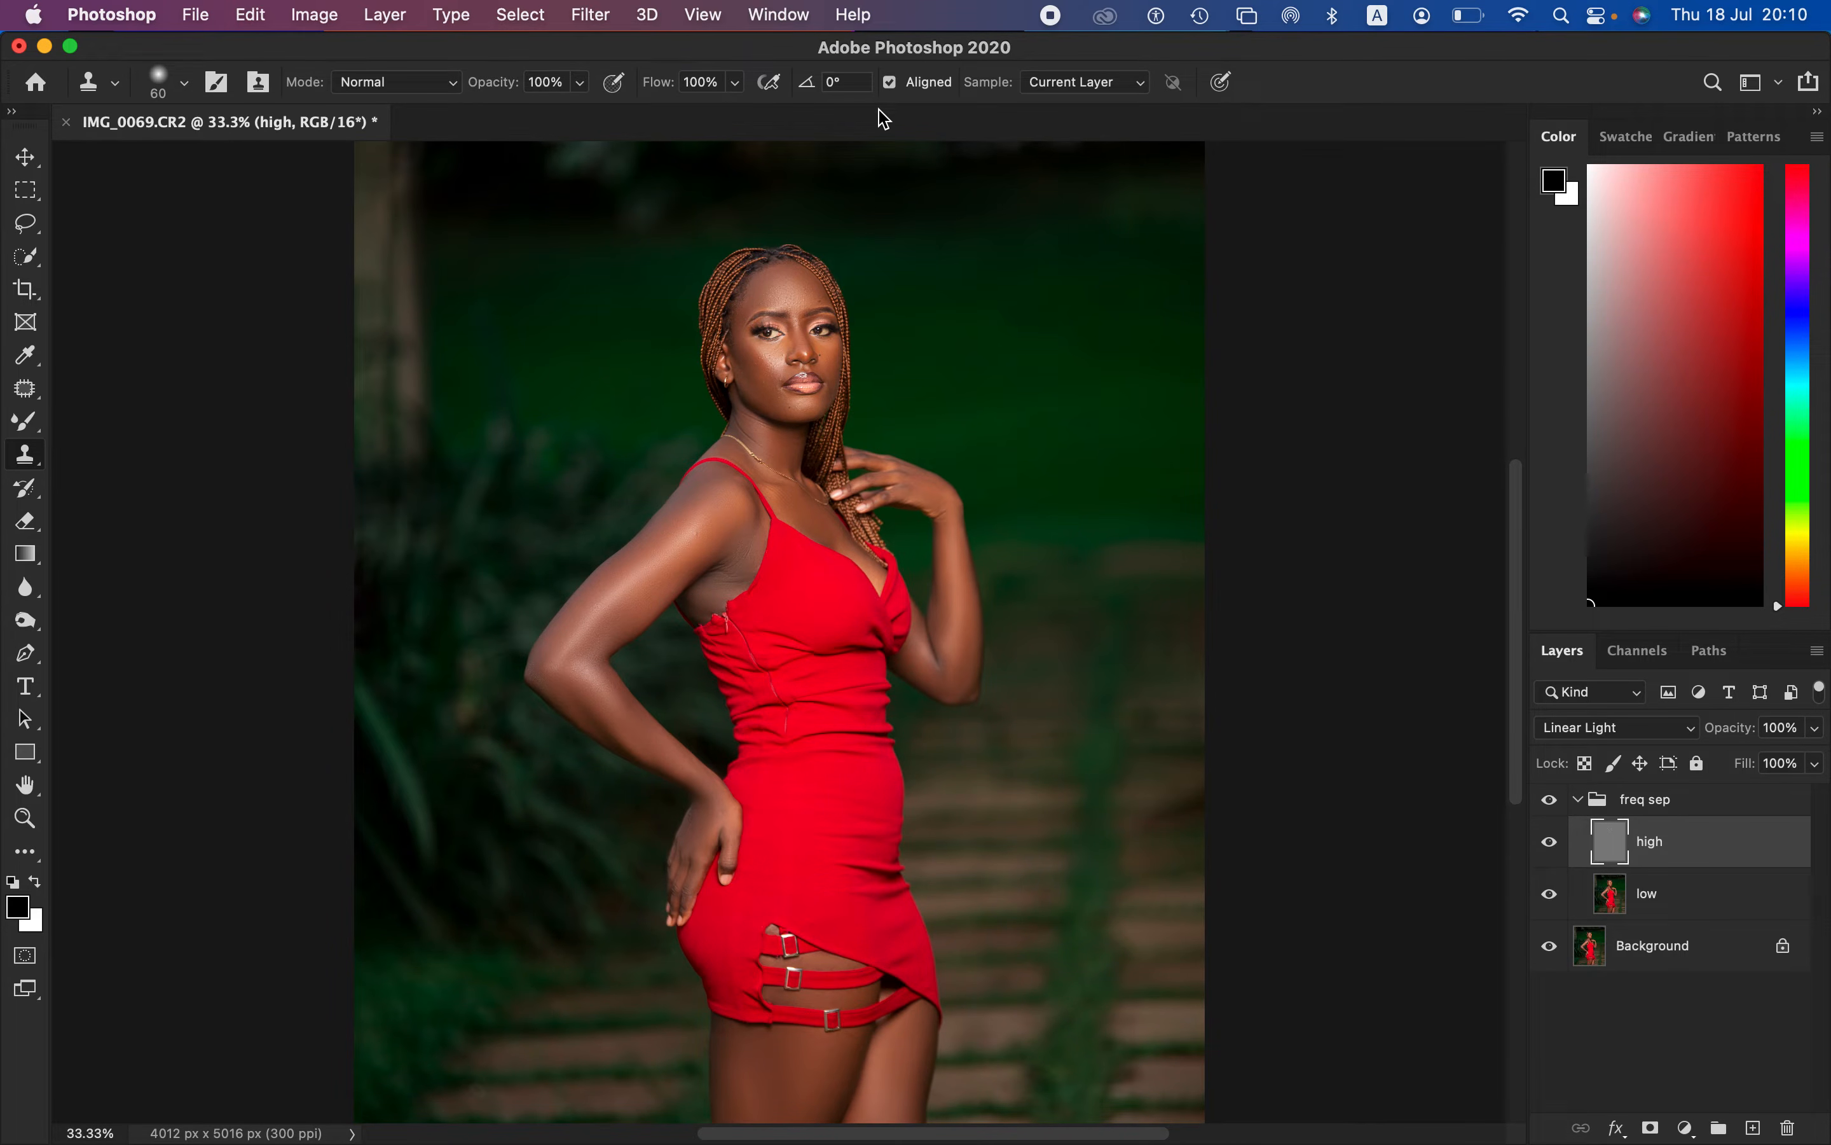
{"action": "left_click", "coordinate": [1078, 92]}
{"action": "left_click", "coordinate": [1078, 92]}
{"action": "left_click", "coordinate": [183, 82]}
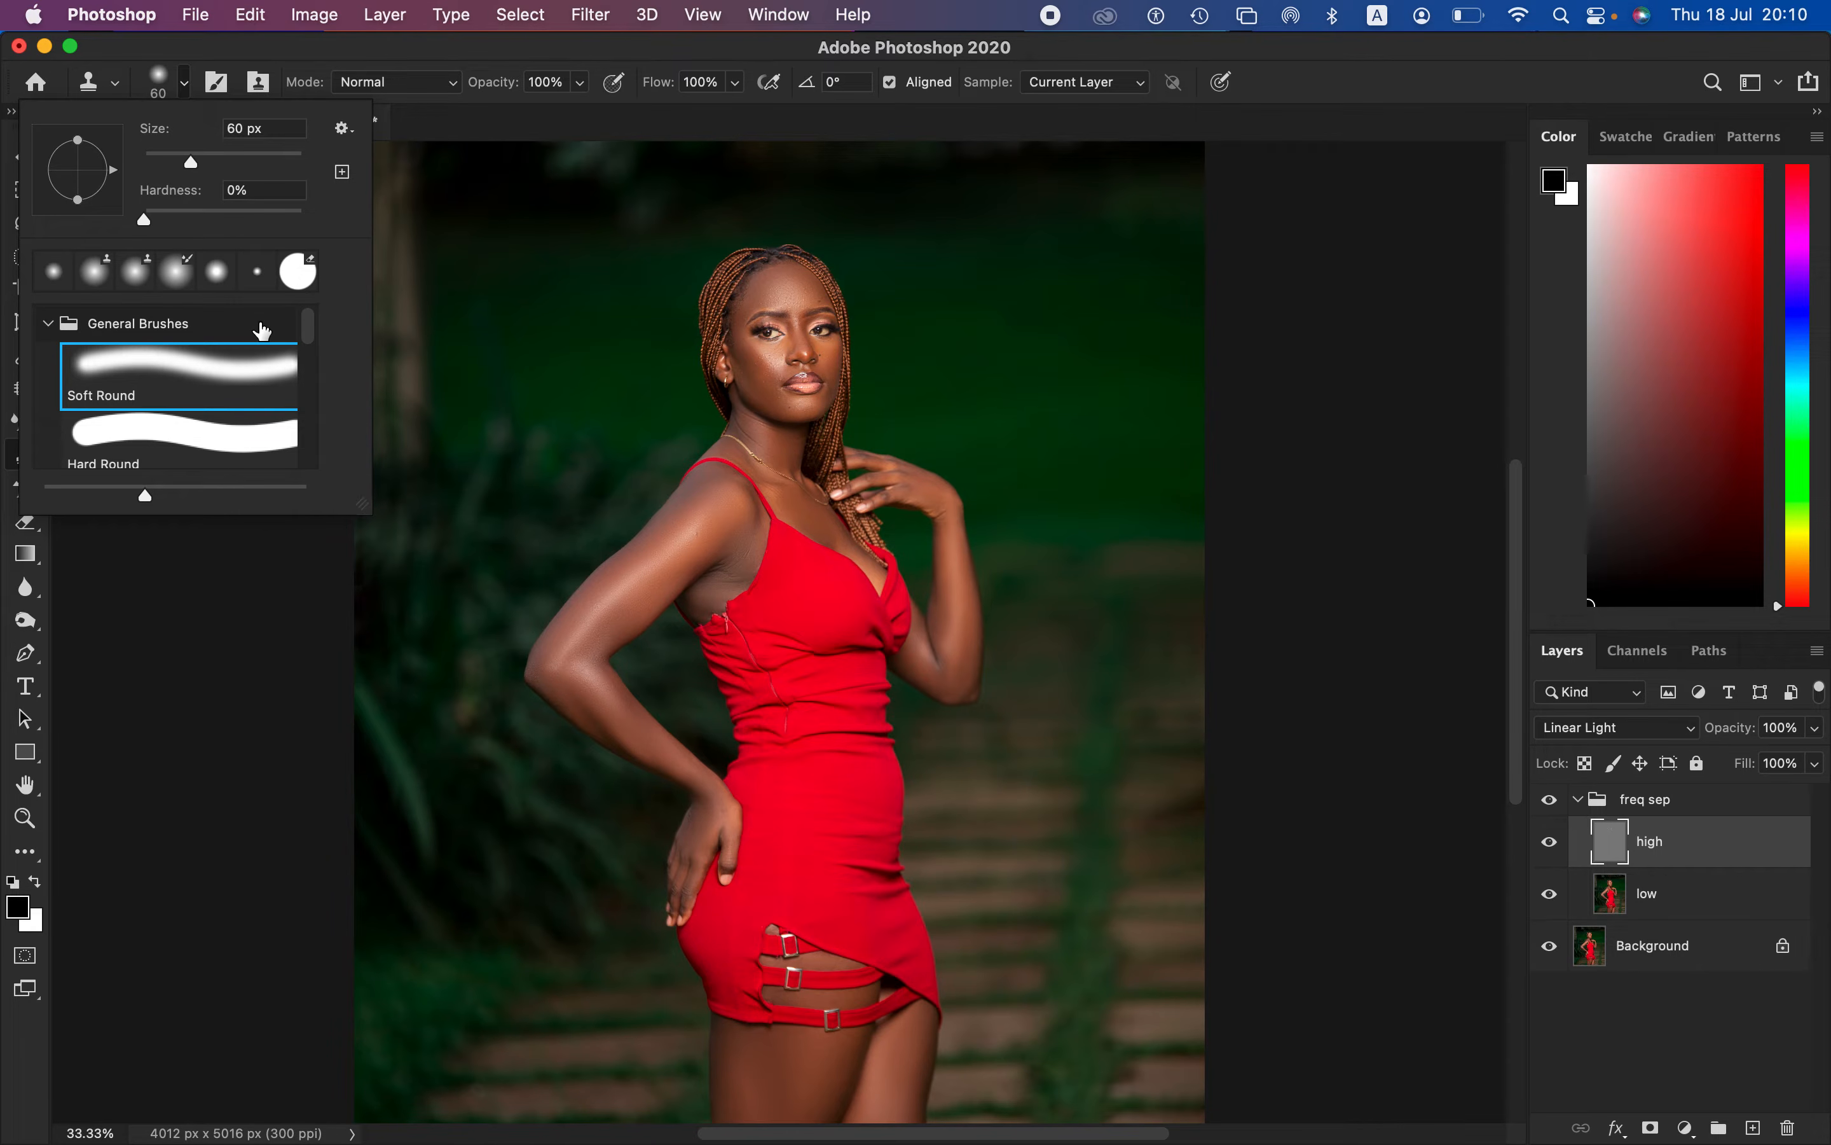
{"action": "key", "text": "Escape"}
Step: Shrink the Clone Stamp brush and clone clean texture over the bumps beside the mouth and on the lower cheek
{"action": "key", "text": "super+plus"}
{"action": "key", "text": "super+plus"}
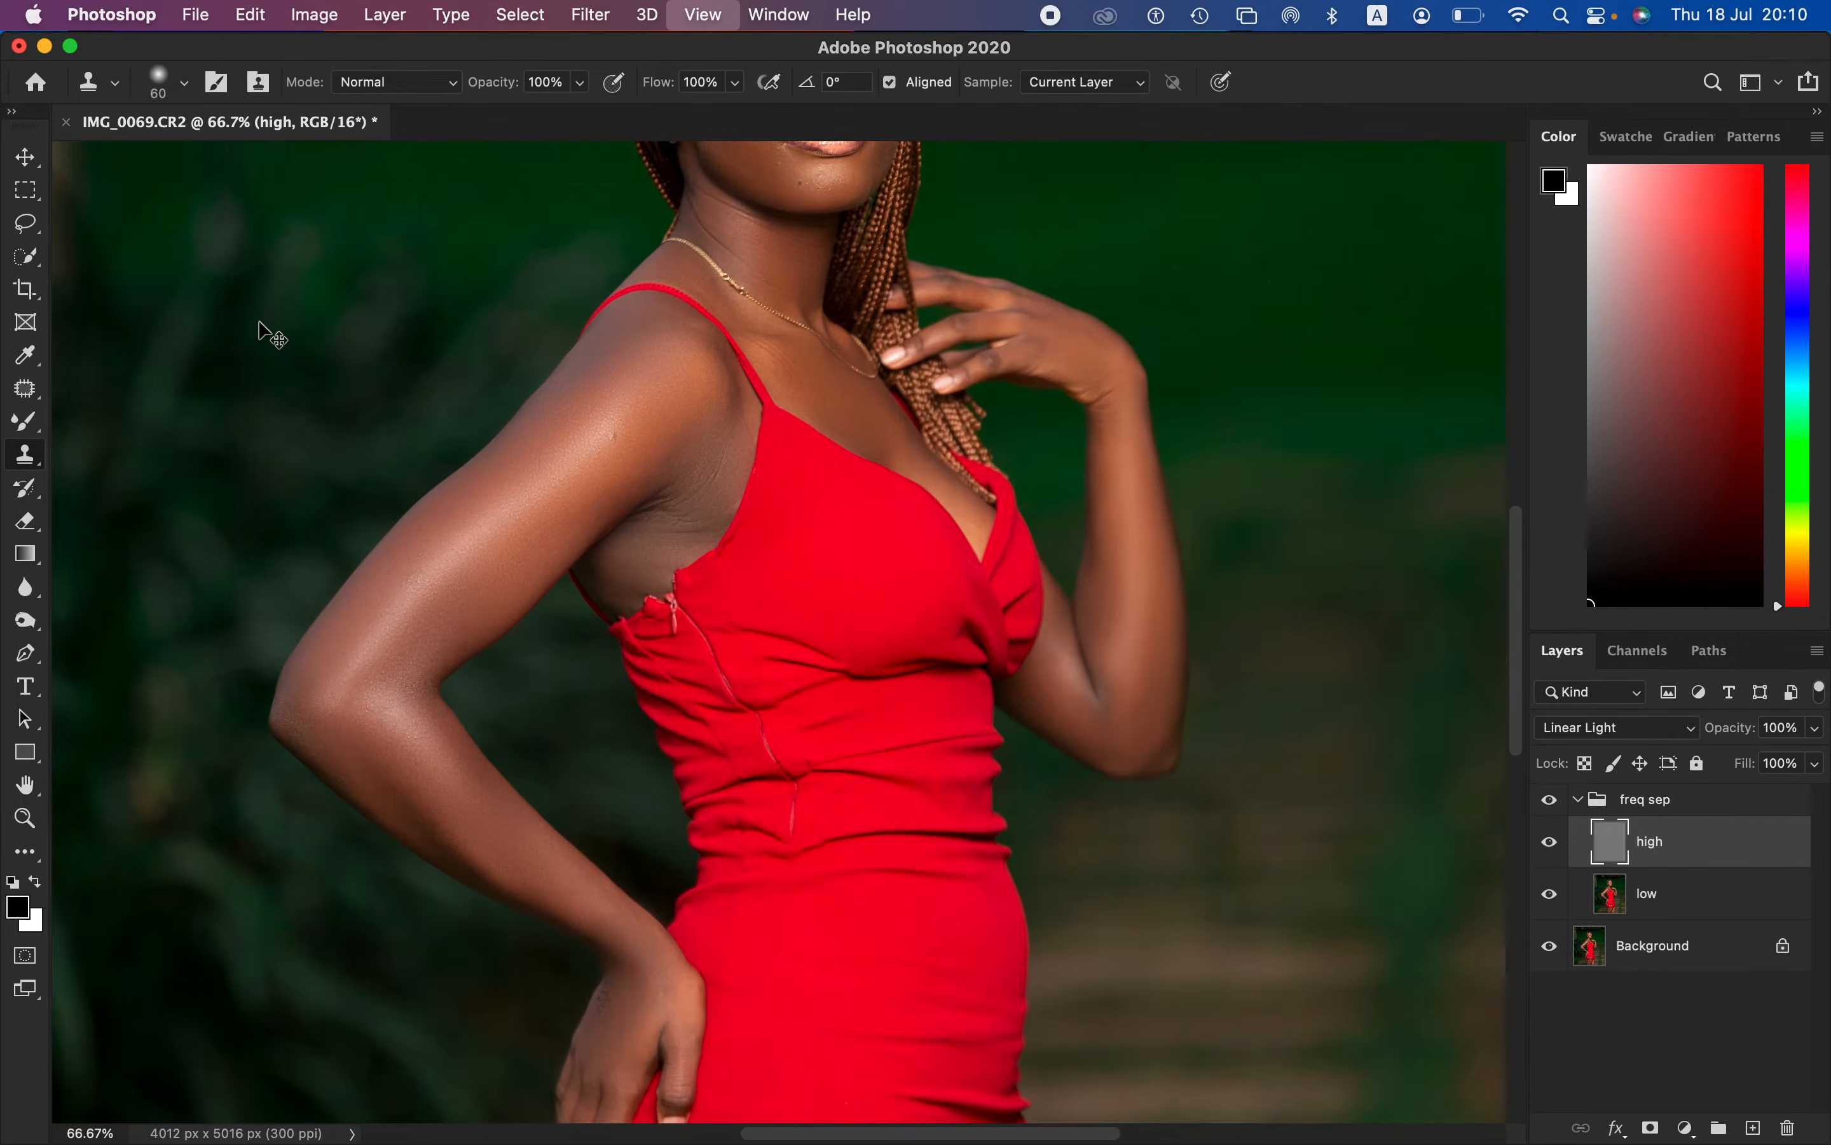
{"action": "key", "text": "super+plus"}
{"action": "key", "text": "super+plus"}
{"action": "scroll", "coordinate": [1064, 397], "scroll_direction": "up", "scroll_amount": 5}
{"action": "scroll", "coordinate": [1065, 396], "scroll_direction": "up", "scroll_amount": 10}
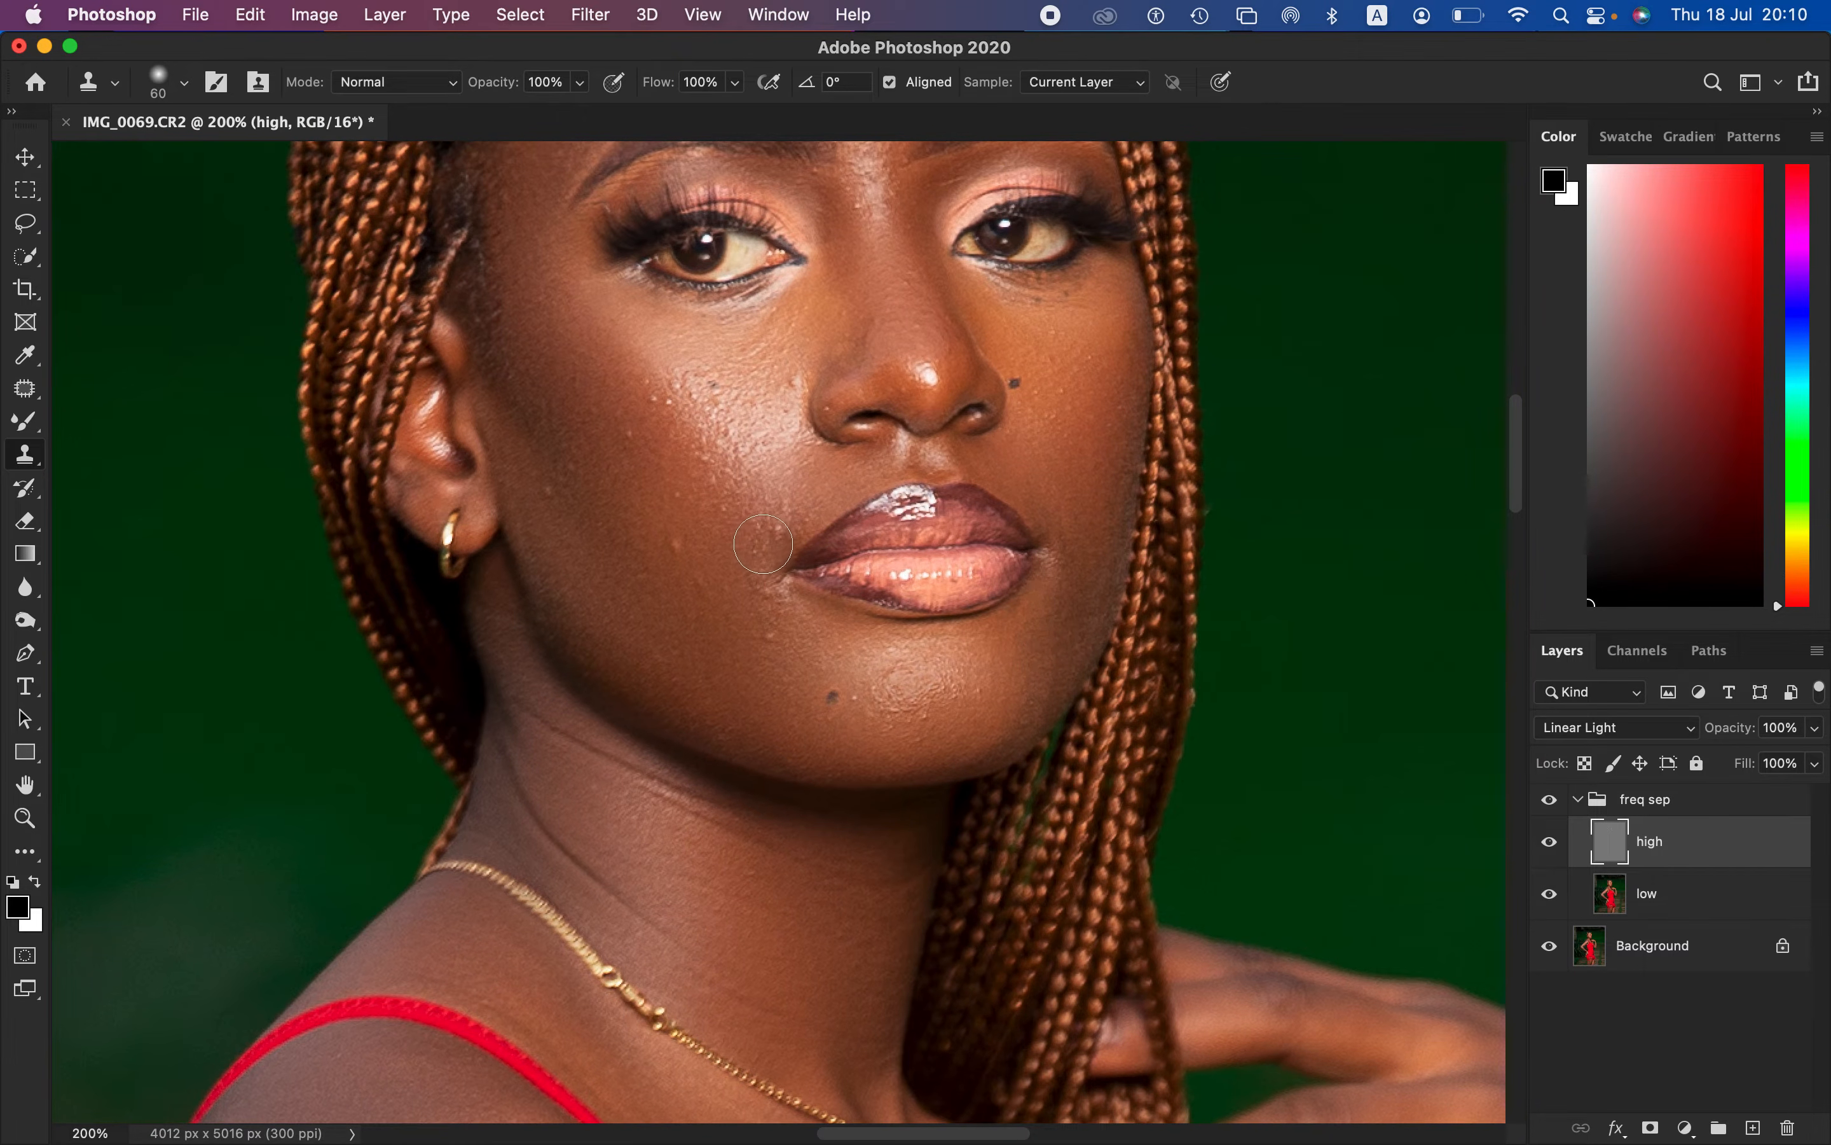
{"action": "key", "text": "bracketleft"}
{"action": "key", "text": "bracketleft"}
{"action": "key", "text": "bracketleft"}
{"action": "key", "text": "bracketleft"}
{"action": "key", "text": "bracketleft"}
{"action": "key", "text": "bracketleft"}
{"action": "key", "text": "bracketleft"}
{"action": "left_click", "coordinate": [781, 657], "text": "alt"}
{"action": "left_click", "coordinate": [786, 620], "text": "alt"}
{"action": "mouse_move", "coordinate": [783, 601]}
{"action": "left_mouse_down"}
{"action": "mouse_move", "coordinate": [761, 534]}
{"action": "mouse_move", "coordinate": [807, 496]}
{"action": "mouse_move", "coordinate": [795, 532]}
{"action": "left_mouse_up"}
{"action": "left_click", "coordinate": [755, 593], "text": "alt"}
{"action": "left_click", "coordinate": [737, 579], "text": "alt"}
{"action": "left_click", "coordinate": [807, 497], "text": "alt"}
{"action": "left_click", "coordinate": [689, 587], "text": "alt"}
{"action": "mouse_move", "coordinate": [681, 542]}
{"action": "left_mouse_down"}
{"action": "mouse_move", "coordinate": [737, 524]}
{"action": "mouse_move", "coordinate": [714, 482]}
{"action": "left_mouse_up"}
{"action": "left_click", "coordinate": [738, 524], "text": "alt"}
Step: Enlarge the Clone Stamp brush to 35 px and clone clean texture over the blemishes on the upper cheek and chin
{"action": "key", "text": "bracketright"}
{"action": "key", "text": "bracketright"}
{"action": "key", "text": "bracketright"}
{"action": "left_click", "coordinate": [765, 446], "text": "alt"}
{"action": "left_click", "coordinate": [737, 457]}
{"action": "left_click", "coordinate": [715, 425], "text": "alt"}
{"action": "left_click", "coordinate": [793, 390]}
{"action": "left_click", "coordinate": [665, 454], "text": "alt"}
{"action": "left_click", "coordinate": [692, 423]}
{"action": "left_click", "coordinate": [682, 425], "text": "alt"}
{"action": "left_click", "coordinate": [656, 392]}
{"action": "left_click", "coordinate": [598, 493], "text": "alt"}
{"action": "left_click", "coordinate": [564, 464]}
{"action": "left_click", "coordinate": [577, 521], "text": "alt"}
{"action": "left_click", "coordinate": [565, 490]}
{"action": "left_click", "coordinate": [976, 709], "text": "alt"}
{"action": "left_click_drag", "start_coordinate": [945, 716], "coordinate": [922, 699]}
Step: Clone clean texture over the blemishes on the centre of the forehead and between the eyebrows
{"action": "left_click_drag", "start_coordinate": [979, 484], "coordinate": [999, 768]}
{"action": "left_click", "coordinate": [909, 352], "text": "alt"}
{"action": "left_click_drag", "start_coordinate": [895, 407], "coordinate": [903, 397]}
{"action": "left_click", "coordinate": [909, 364], "text": "alt"}
{"action": "left_click", "coordinate": [900, 417]}
{"action": "left_click", "coordinate": [904, 369], "text": "alt"}
{"action": "left_click", "coordinate": [946, 362]}
{"action": "left_click", "coordinate": [887, 414], "text": "alt"}
{"action": "left_click", "coordinate": [926, 391]}
{"action": "left_click_drag", "start_coordinate": [948, 326], "coordinate": [924, 331]}
{"action": "left_click", "coordinate": [879, 346], "text": "alt"}
{"action": "left_click", "coordinate": [829, 380]}
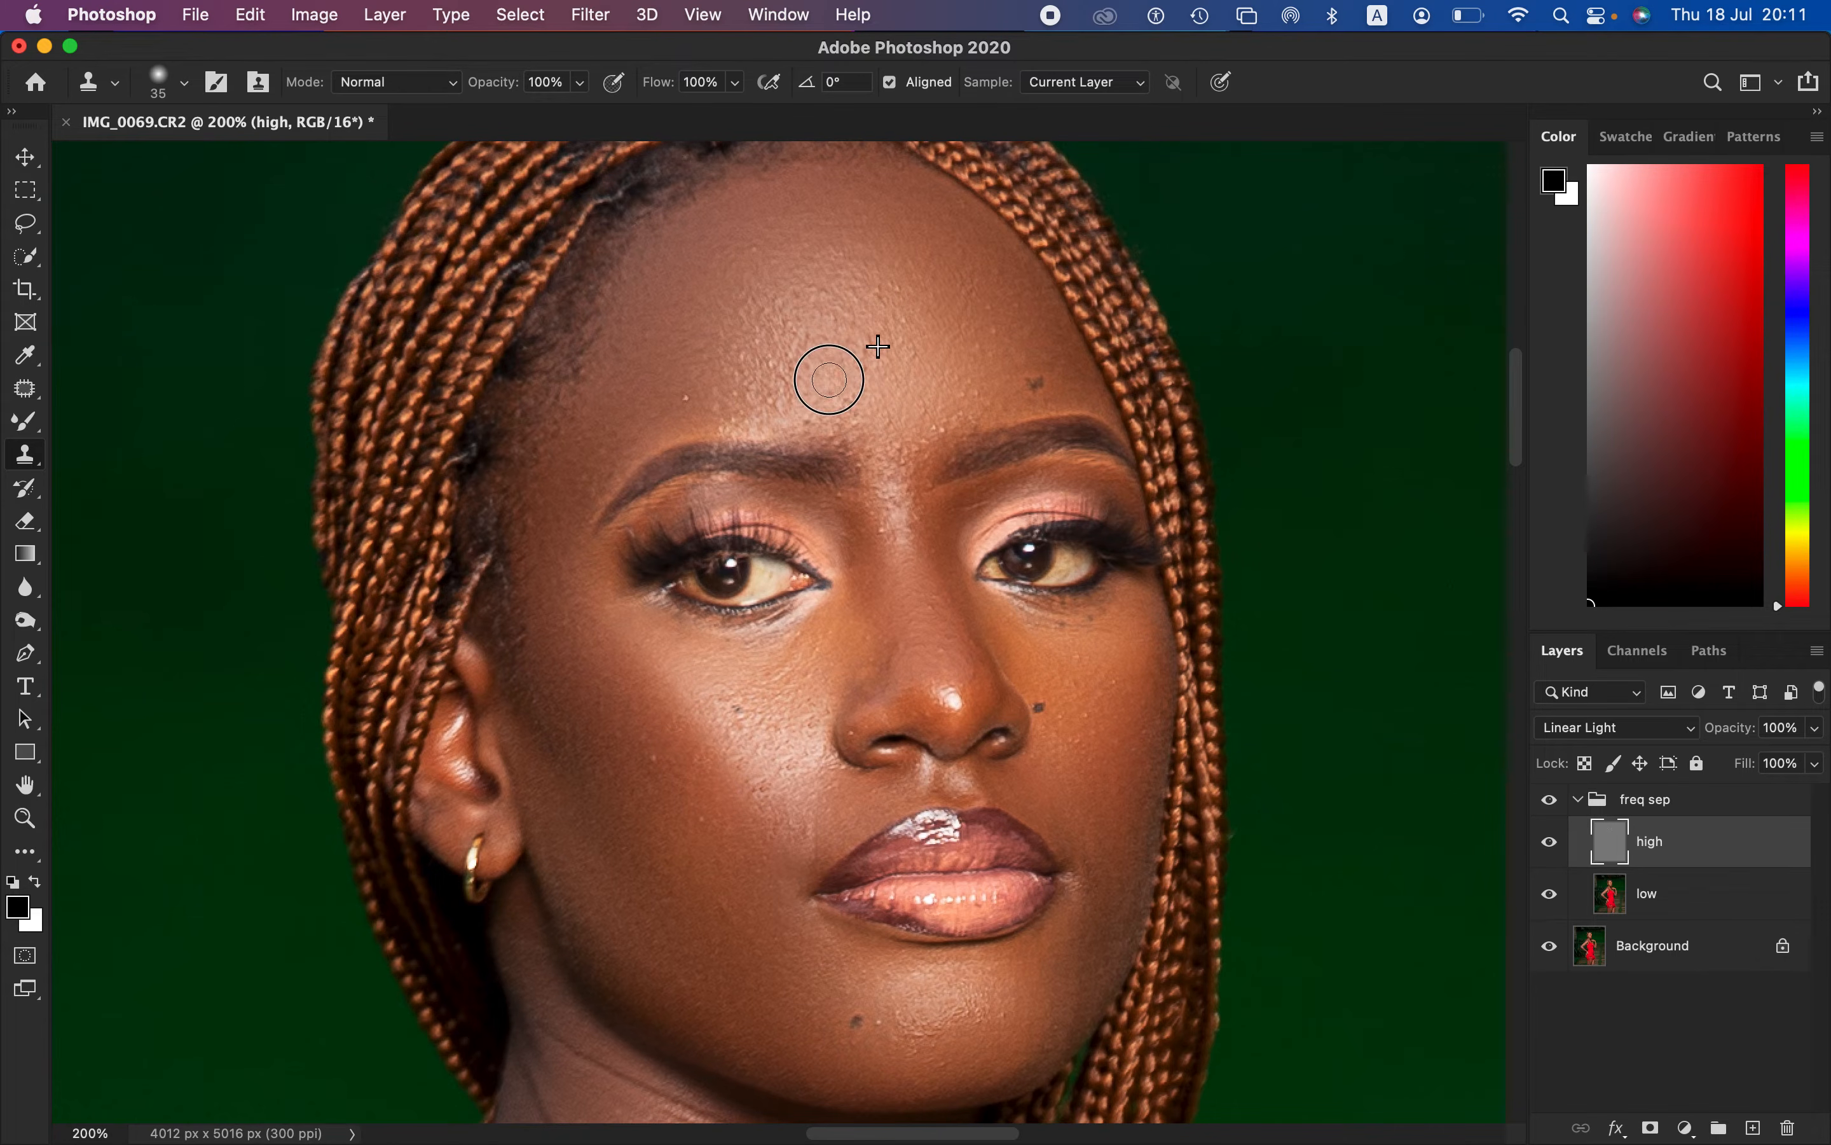
{"action": "left_click", "coordinate": [837, 411], "text": "alt"}
{"action": "left_click", "coordinate": [812, 406]}
{"action": "left_click", "coordinate": [896, 375], "text": "alt"}
{"action": "left_click_drag", "start_coordinate": [897, 439], "coordinate": [903, 463]}
{"action": "left_click", "coordinate": [903, 394], "text": "alt"}
{"action": "left_click", "coordinate": [892, 465]}
Step: Clone clean texture over the bumps on the forehead above the eyebrow on the ear side
{"action": "left_click", "coordinate": [847, 384], "text": "alt"}
{"action": "left_click", "coordinate": [784, 382]}
{"action": "left_click", "coordinate": [803, 395], "text": "alt"}
{"action": "left_click", "coordinate": [749, 397]}
{"action": "left_click", "coordinate": [737, 389], "text": "alt"}
{"action": "left_click_drag", "start_coordinate": [686, 394], "coordinate": [684, 385]}
{"action": "left_click", "coordinate": [786, 378], "text": "alt"}
{"action": "left_click", "coordinate": [769, 325]}
{"action": "left_click", "coordinate": [807, 361], "text": "alt"}
{"action": "left_click", "coordinate": [800, 318]}
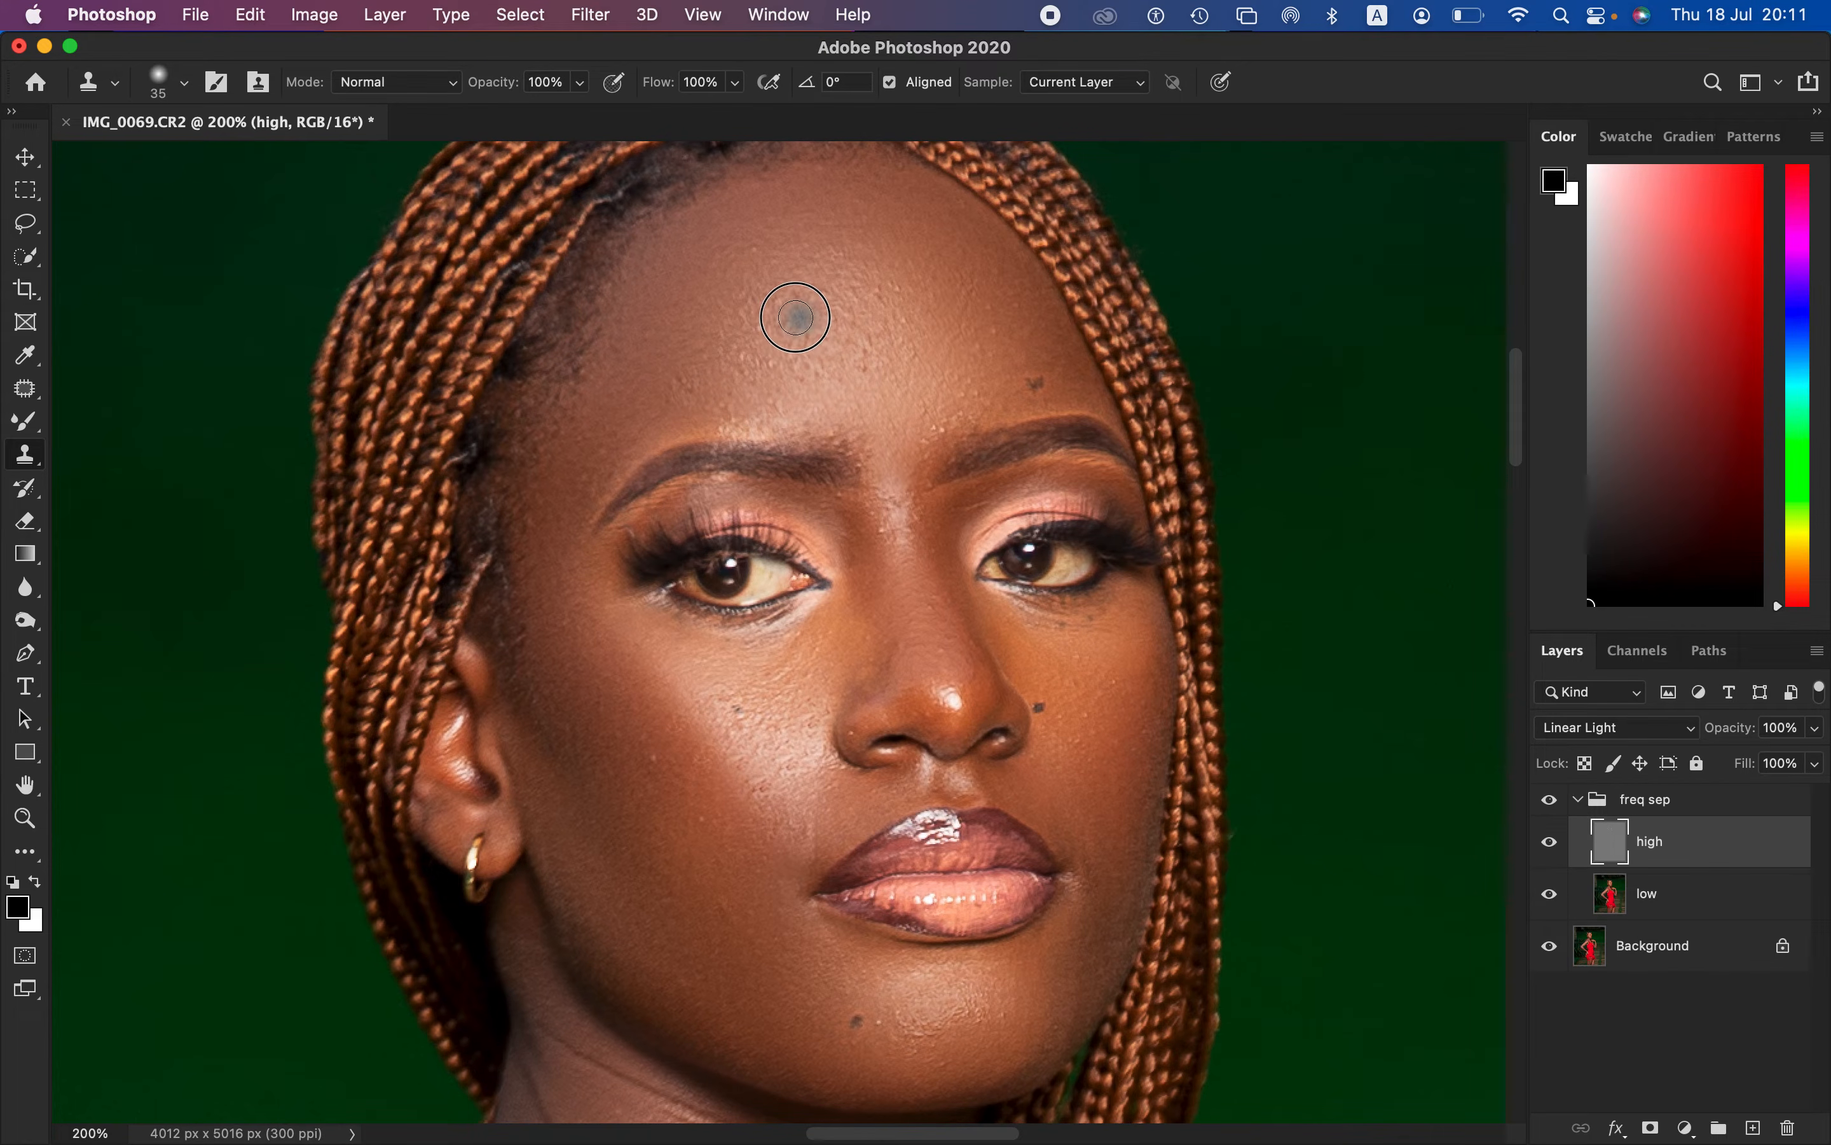
Step: Clone smooth skin texture over the creases and wrinkles in the underarm
{"action": "key", "text": "space"}
{"action": "scroll", "coordinate": [837, 958], "scroll_direction": "down", "scroll_amount": 15}
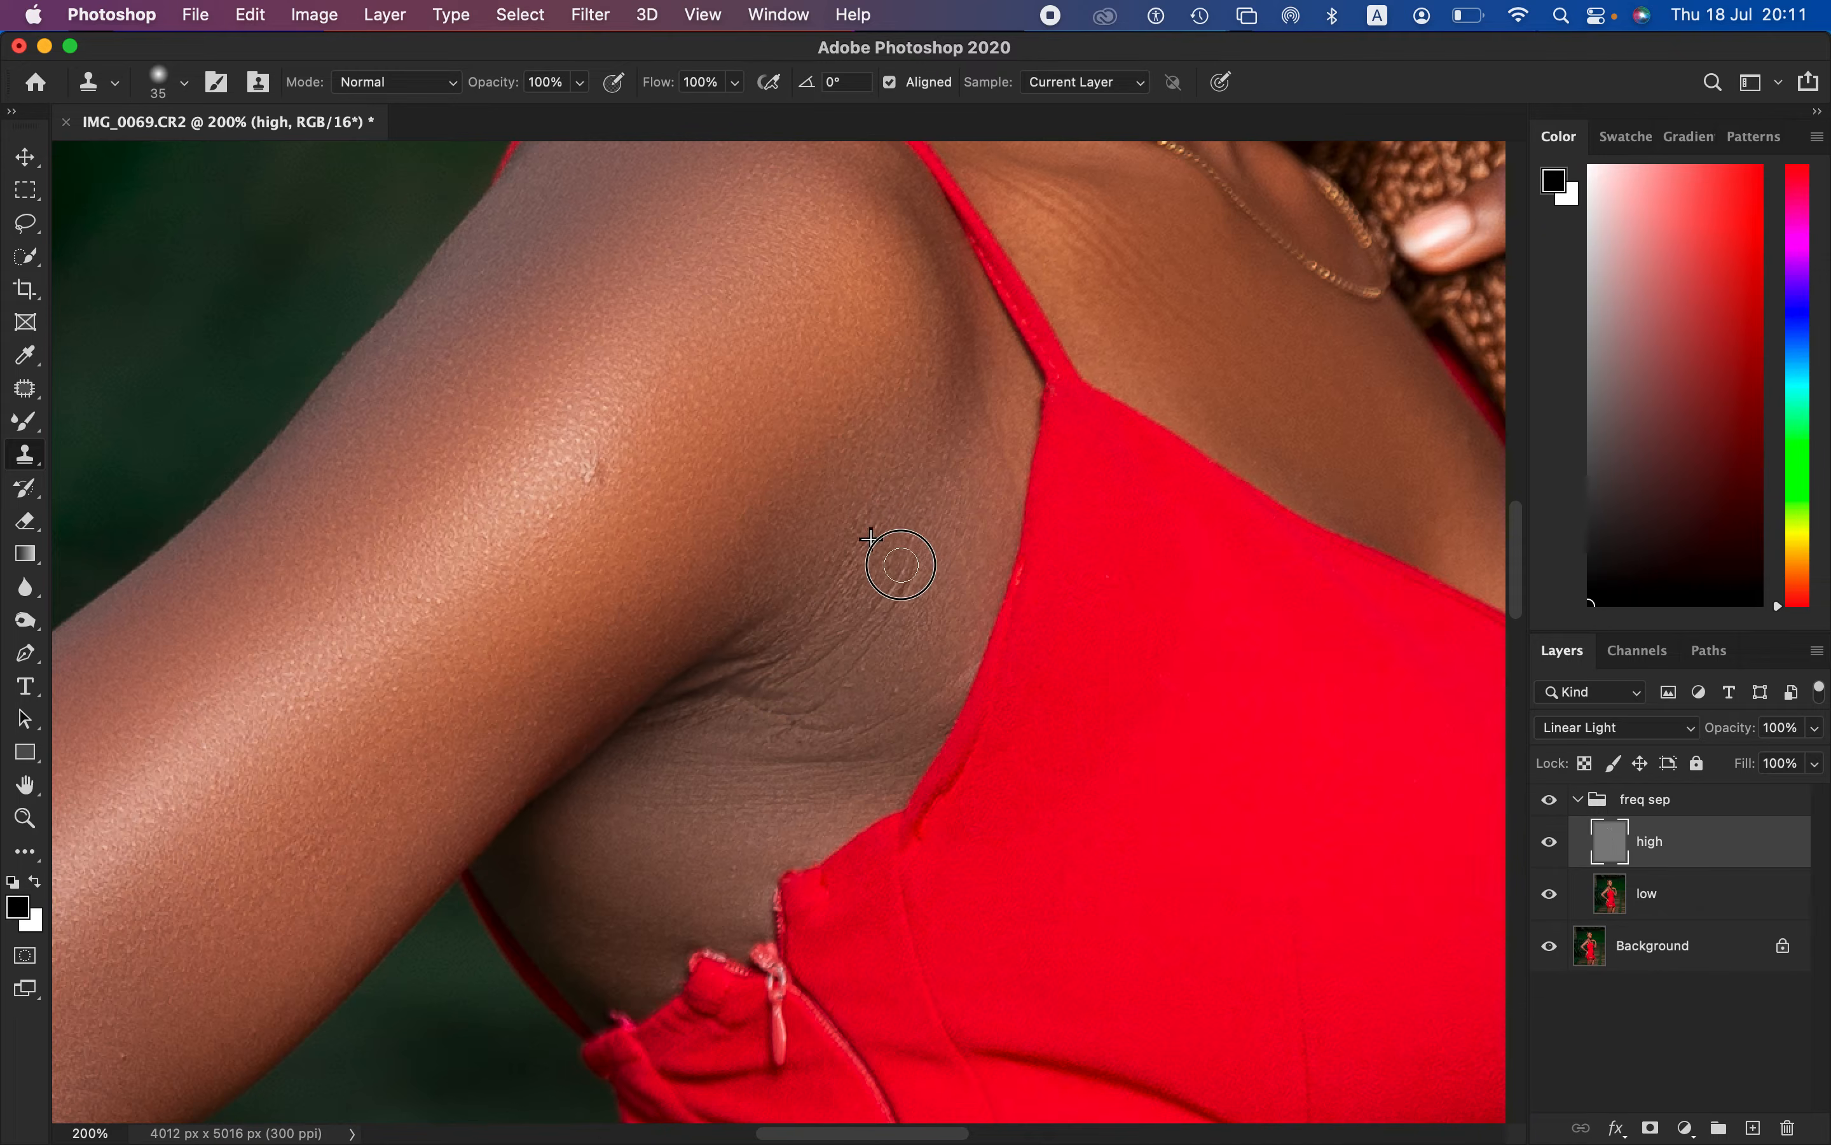
{"action": "left_click", "coordinate": [884, 637], "text": "alt"}
{"action": "mouse_move", "coordinate": [888, 665]}
{"action": "left_mouse_down"}
{"action": "mouse_move", "coordinate": [771, 718]}
{"action": "mouse_move", "coordinate": [894, 699]}
{"action": "mouse_move", "coordinate": [811, 732]}
{"action": "left_mouse_up"}
{"action": "left_click", "coordinate": [913, 653], "text": "alt"}
{"action": "left_click", "coordinate": [849, 652], "text": "alt"}
{"action": "left_click_drag", "start_coordinate": [829, 659], "coordinate": [751, 677]}
{"action": "left_click", "coordinate": [849, 616], "text": "alt"}
{"action": "left_click_drag", "start_coordinate": [831, 619], "coordinate": [760, 669]}
{"action": "left_click", "coordinate": [898, 544], "text": "alt"}
{"action": "mouse_move", "coordinate": [891, 539]}
{"action": "left_mouse_down"}
{"action": "mouse_move", "coordinate": [794, 627]}
{"action": "mouse_move", "coordinate": [749, 647]}
{"action": "mouse_move", "coordinate": [766, 671]}
{"action": "mouse_move", "coordinate": [700, 690]}
{"action": "left_mouse_up"}
{"action": "left_click", "coordinate": [802, 649], "text": "alt"}
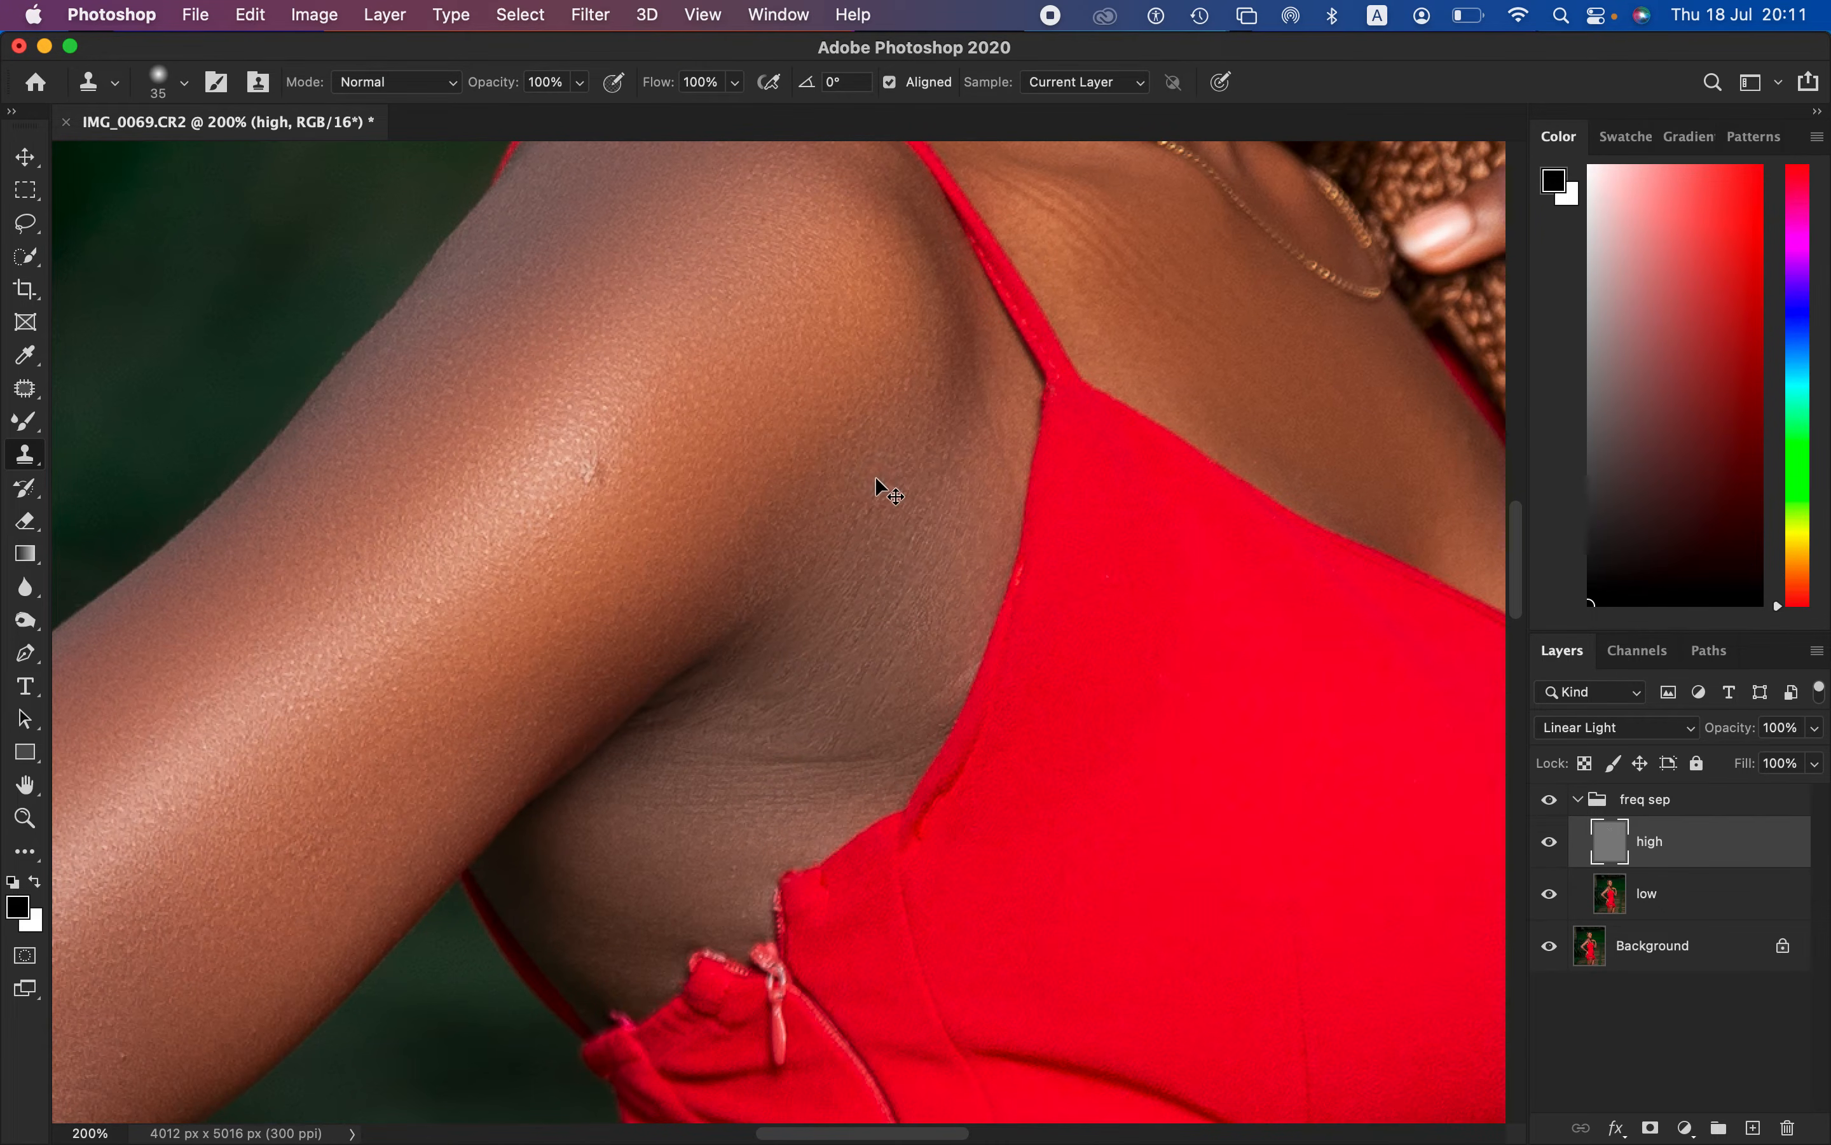
Step: Collapse the freq sep group and compare the whole portrait with the group shown and hidden
{"action": "key", "text": "super+minus"}
{"action": "key", "text": "super+minus"}
{"action": "key", "text": "super+minus"}
{"action": "key", "text": "super+minus"}
{"action": "key", "text": "super+minus"}
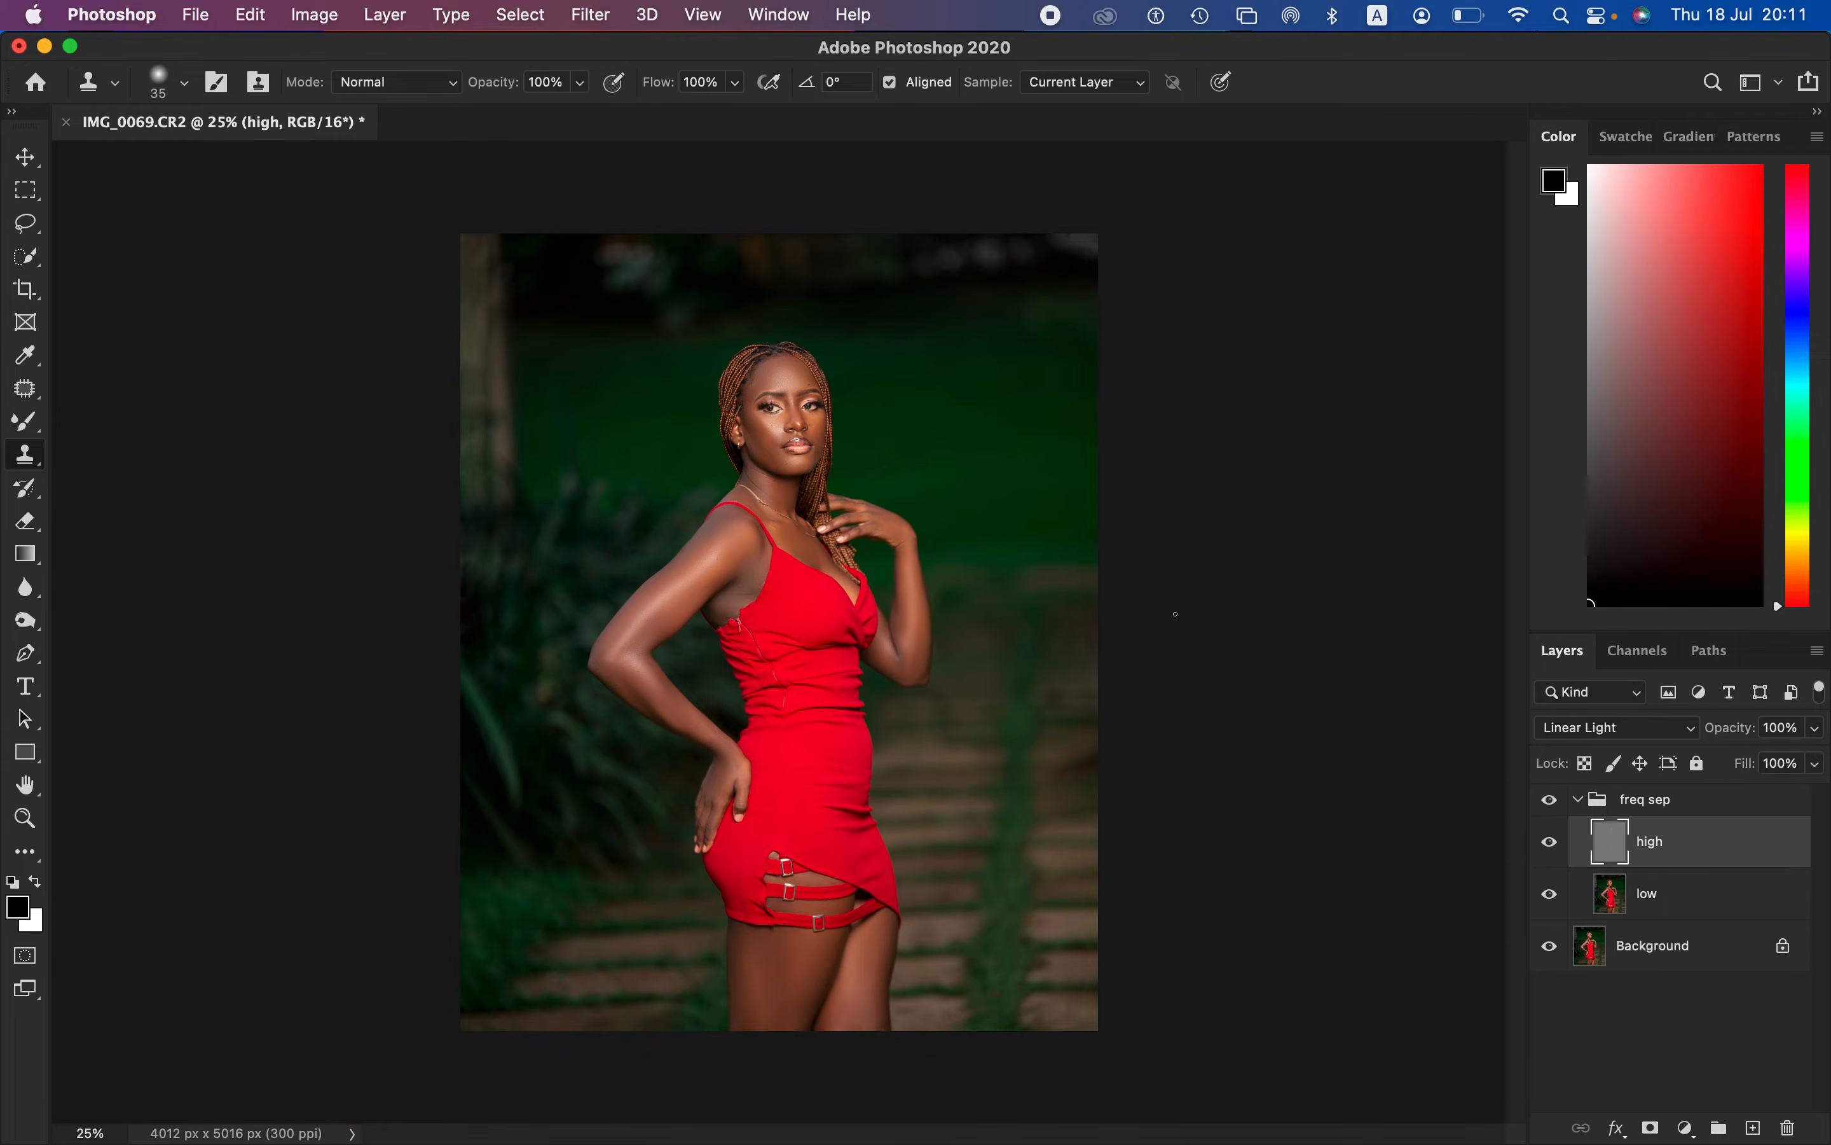
{"action": "left_click", "coordinate": [1578, 799]}
{"action": "left_click", "coordinate": [1550, 801]}
{"action": "left_click", "coordinate": [1550, 804]}
{"action": "left_click", "coordinate": [1551, 802]}
{"action": "left_click", "coordinate": [1550, 801]}
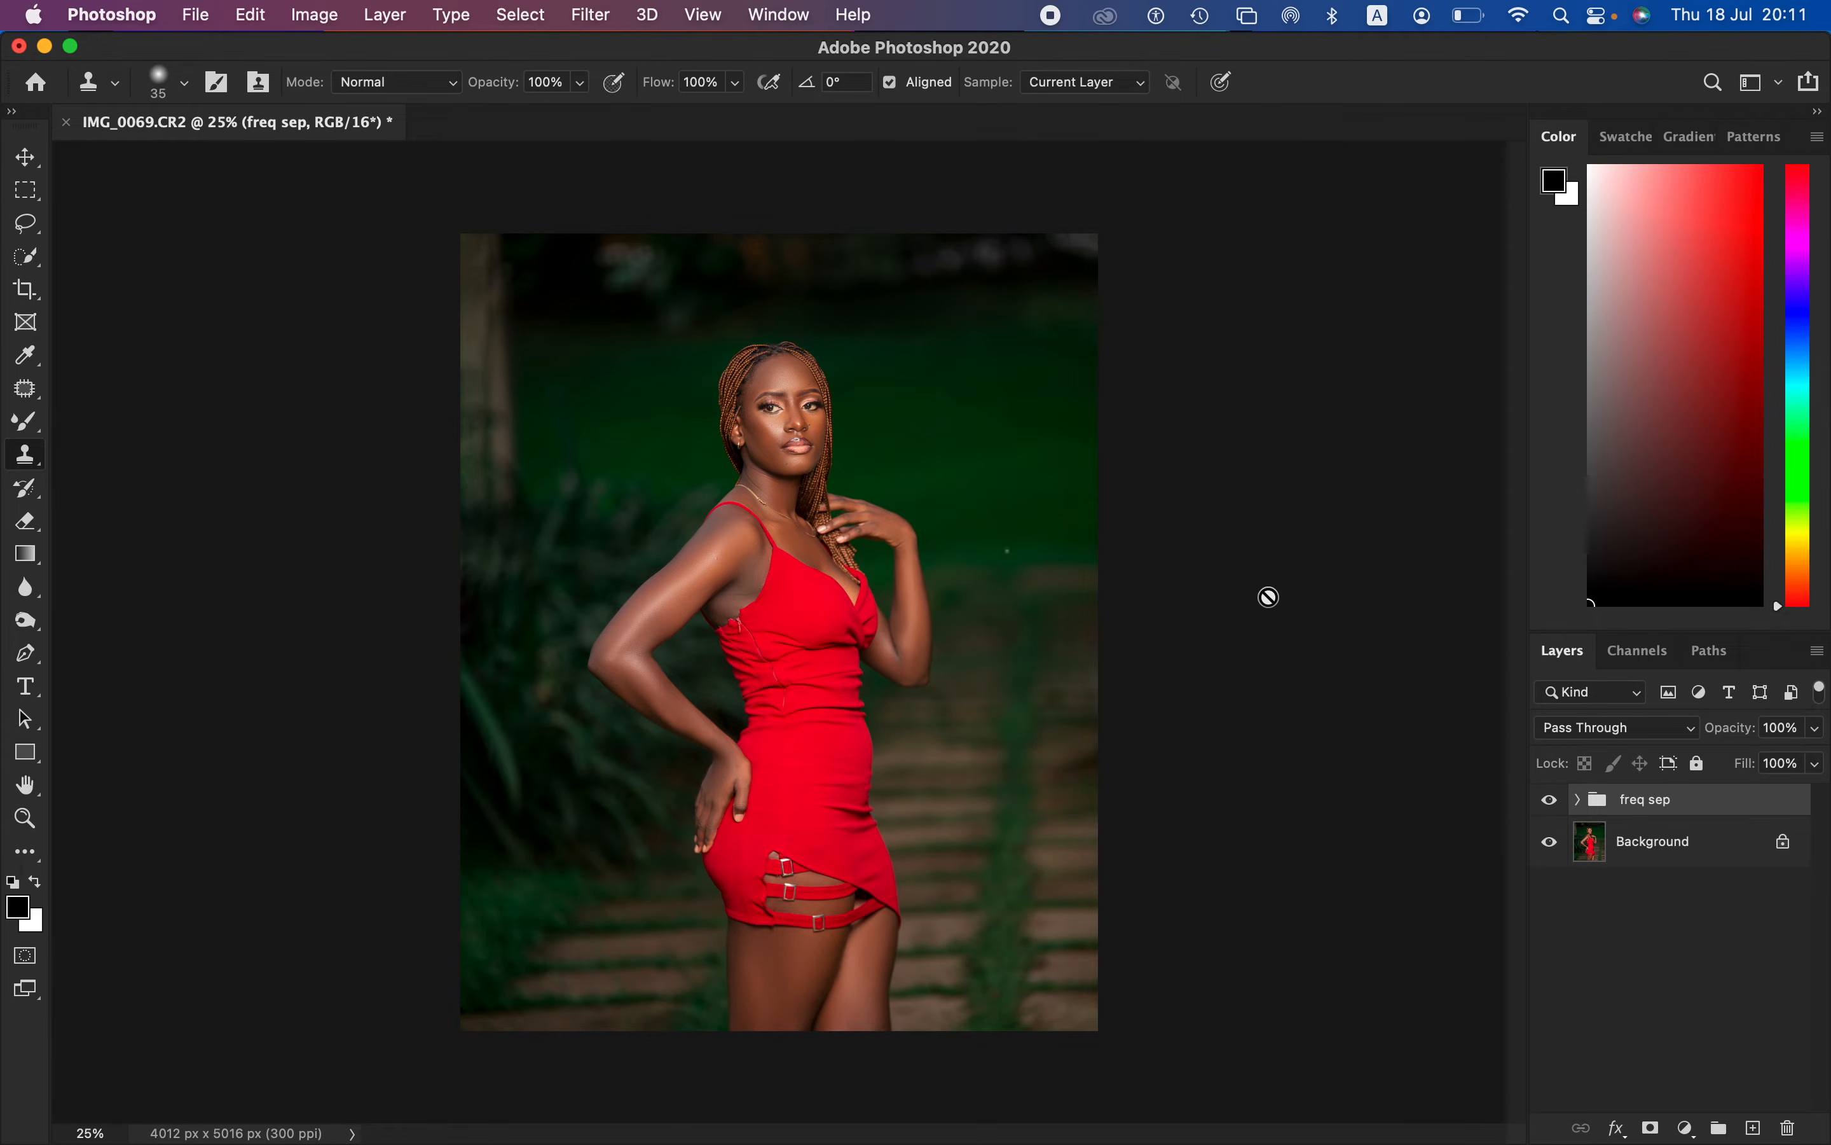
Step: Add a Gradient Map adjustment layer above the freq sep group, hide it and select its adjustment thumbnail
{"action": "left_click", "coordinate": [1686, 1129]}
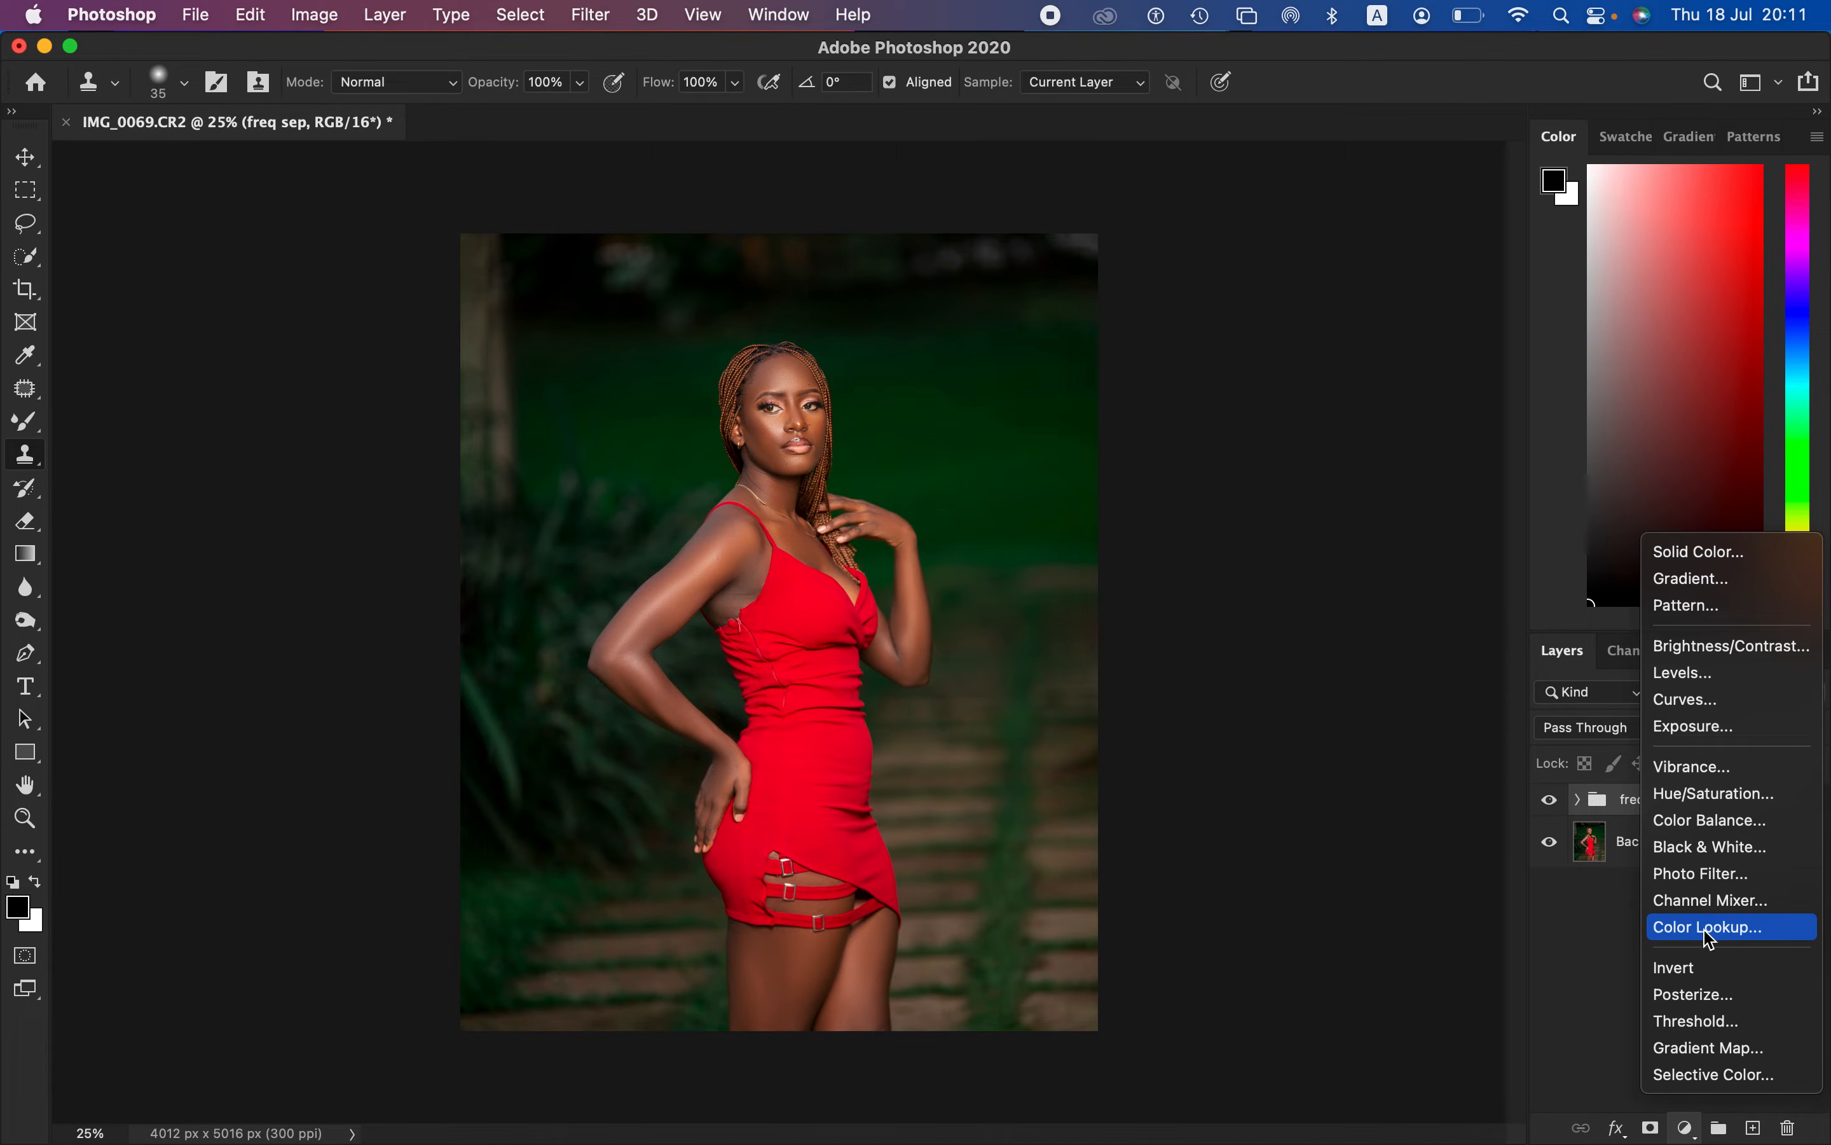
{"action": "left_click", "coordinate": [1707, 1048]}
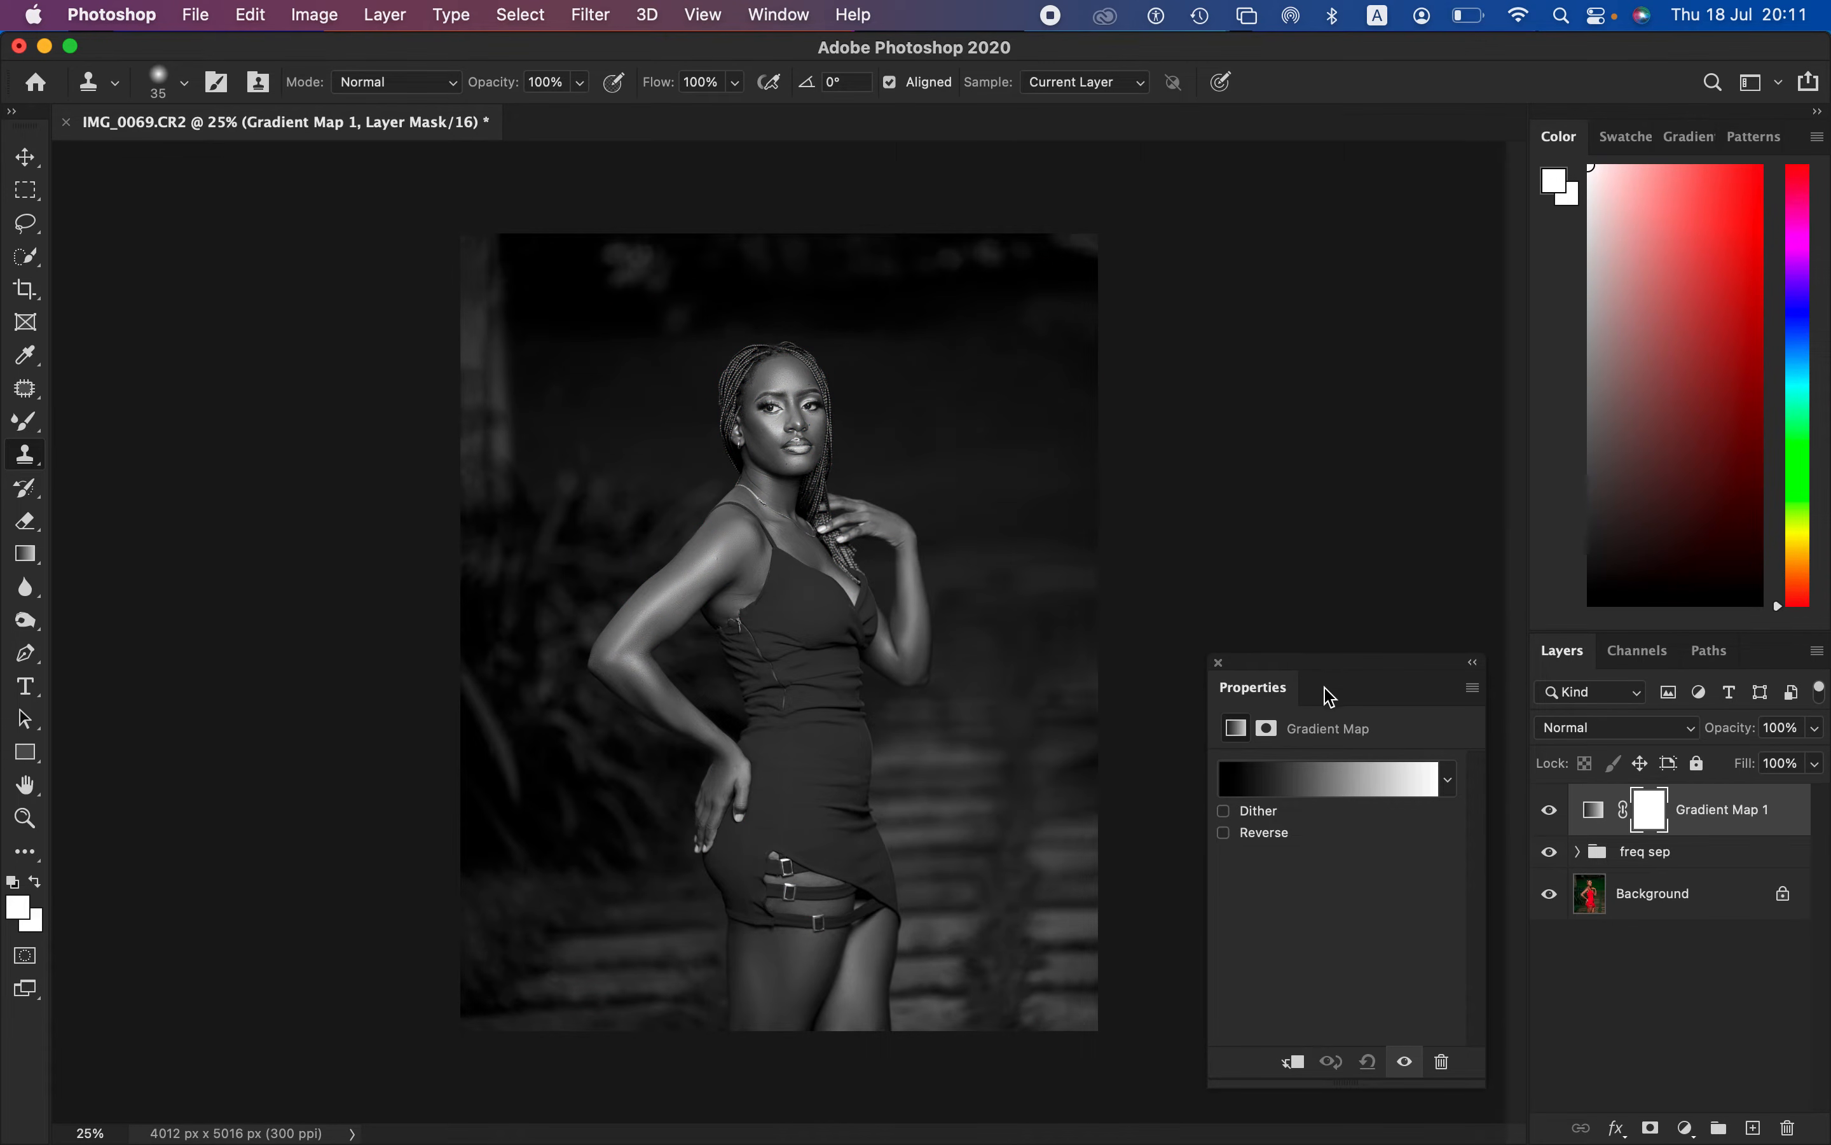
{"action": "left_click_drag", "start_coordinate": [1355, 671], "coordinate": [1360, 218]}
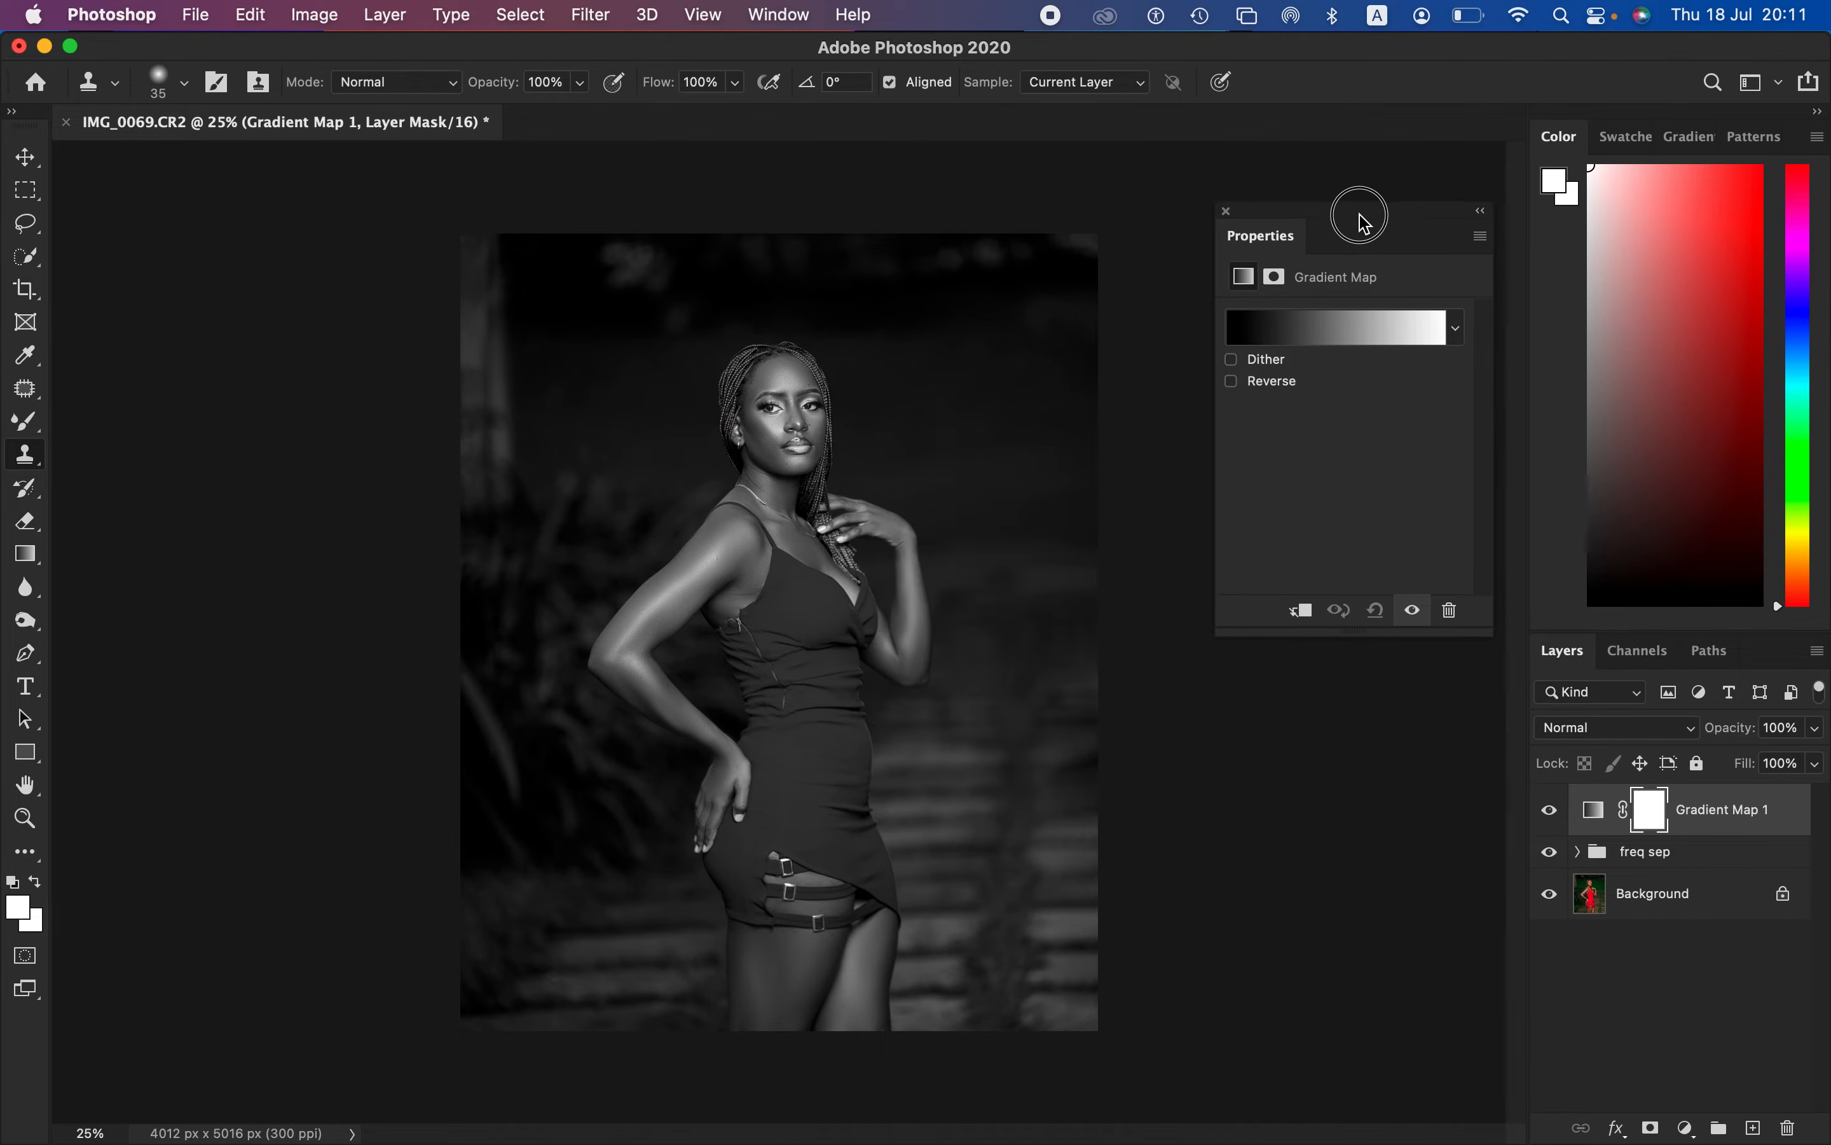
{"action": "left_click", "coordinate": [1550, 811]}
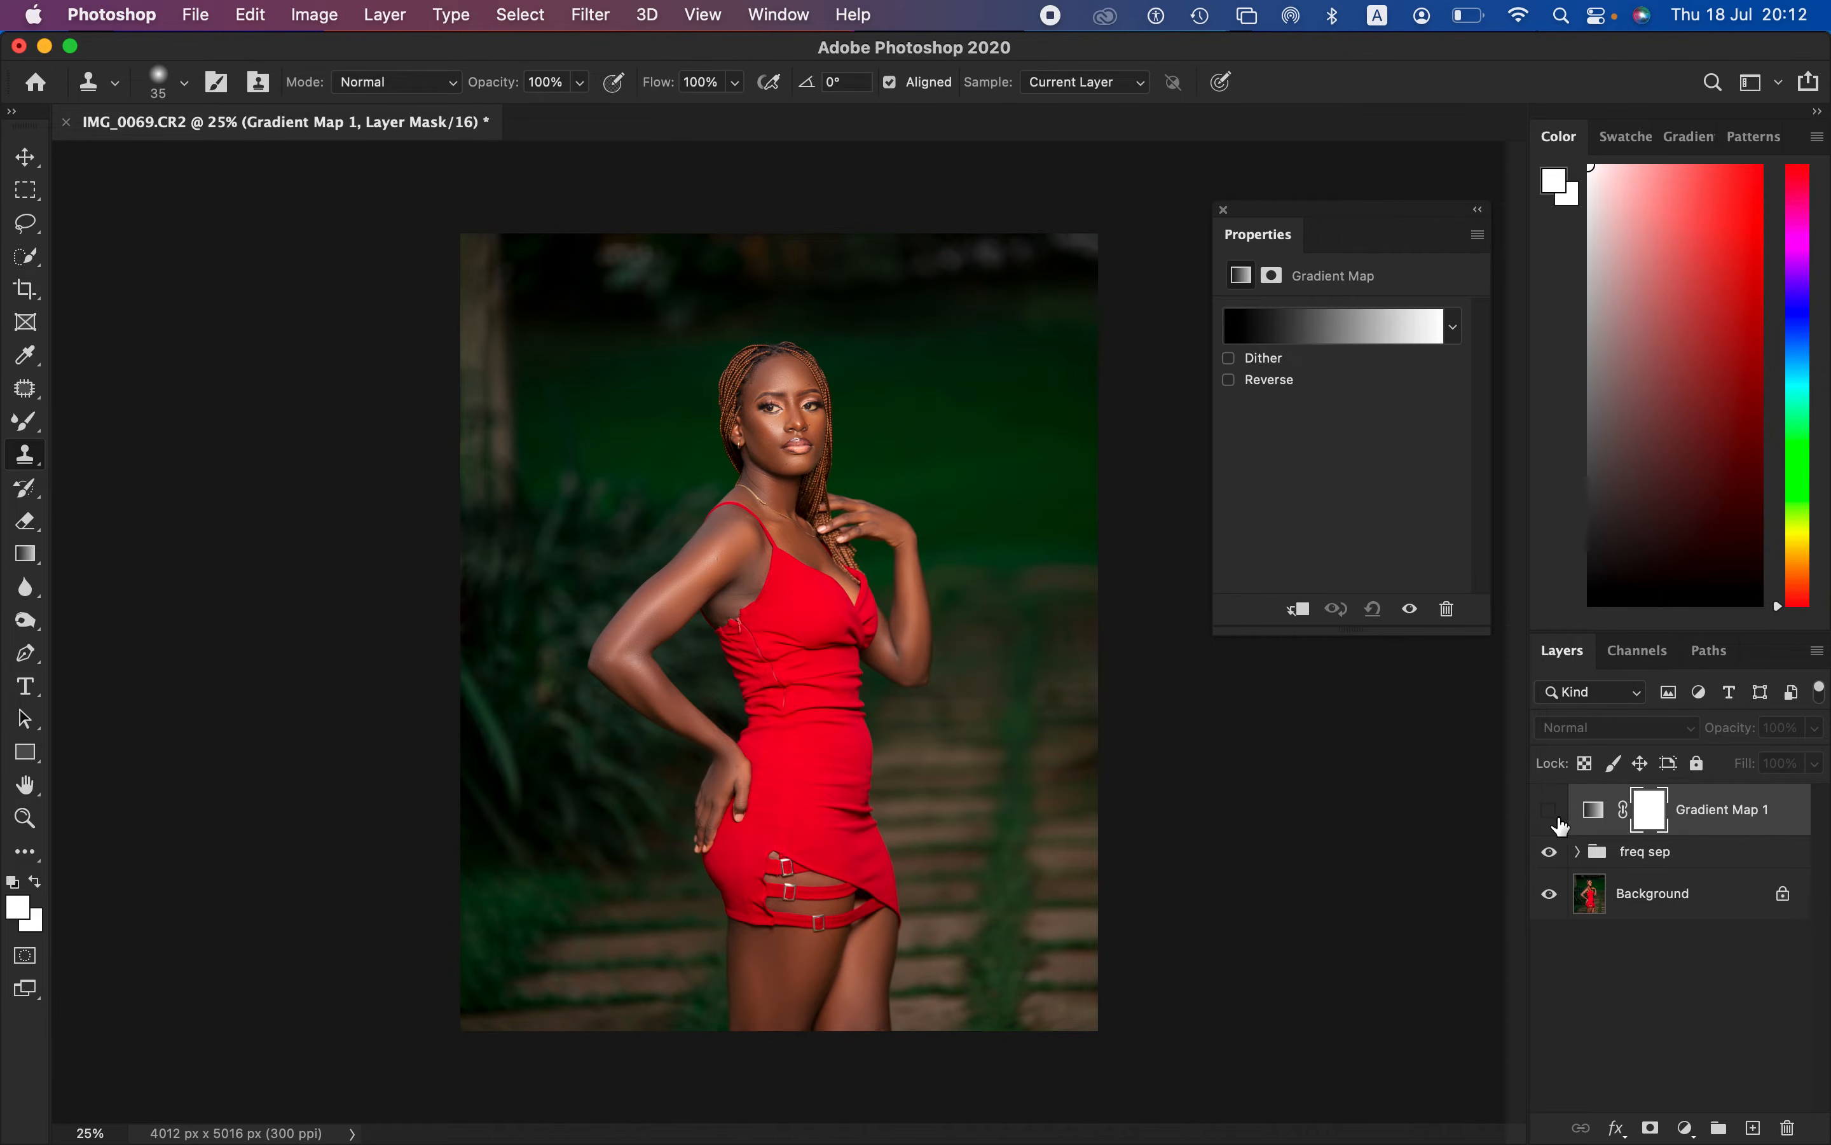
{"action": "left_click", "coordinate": [1595, 818]}
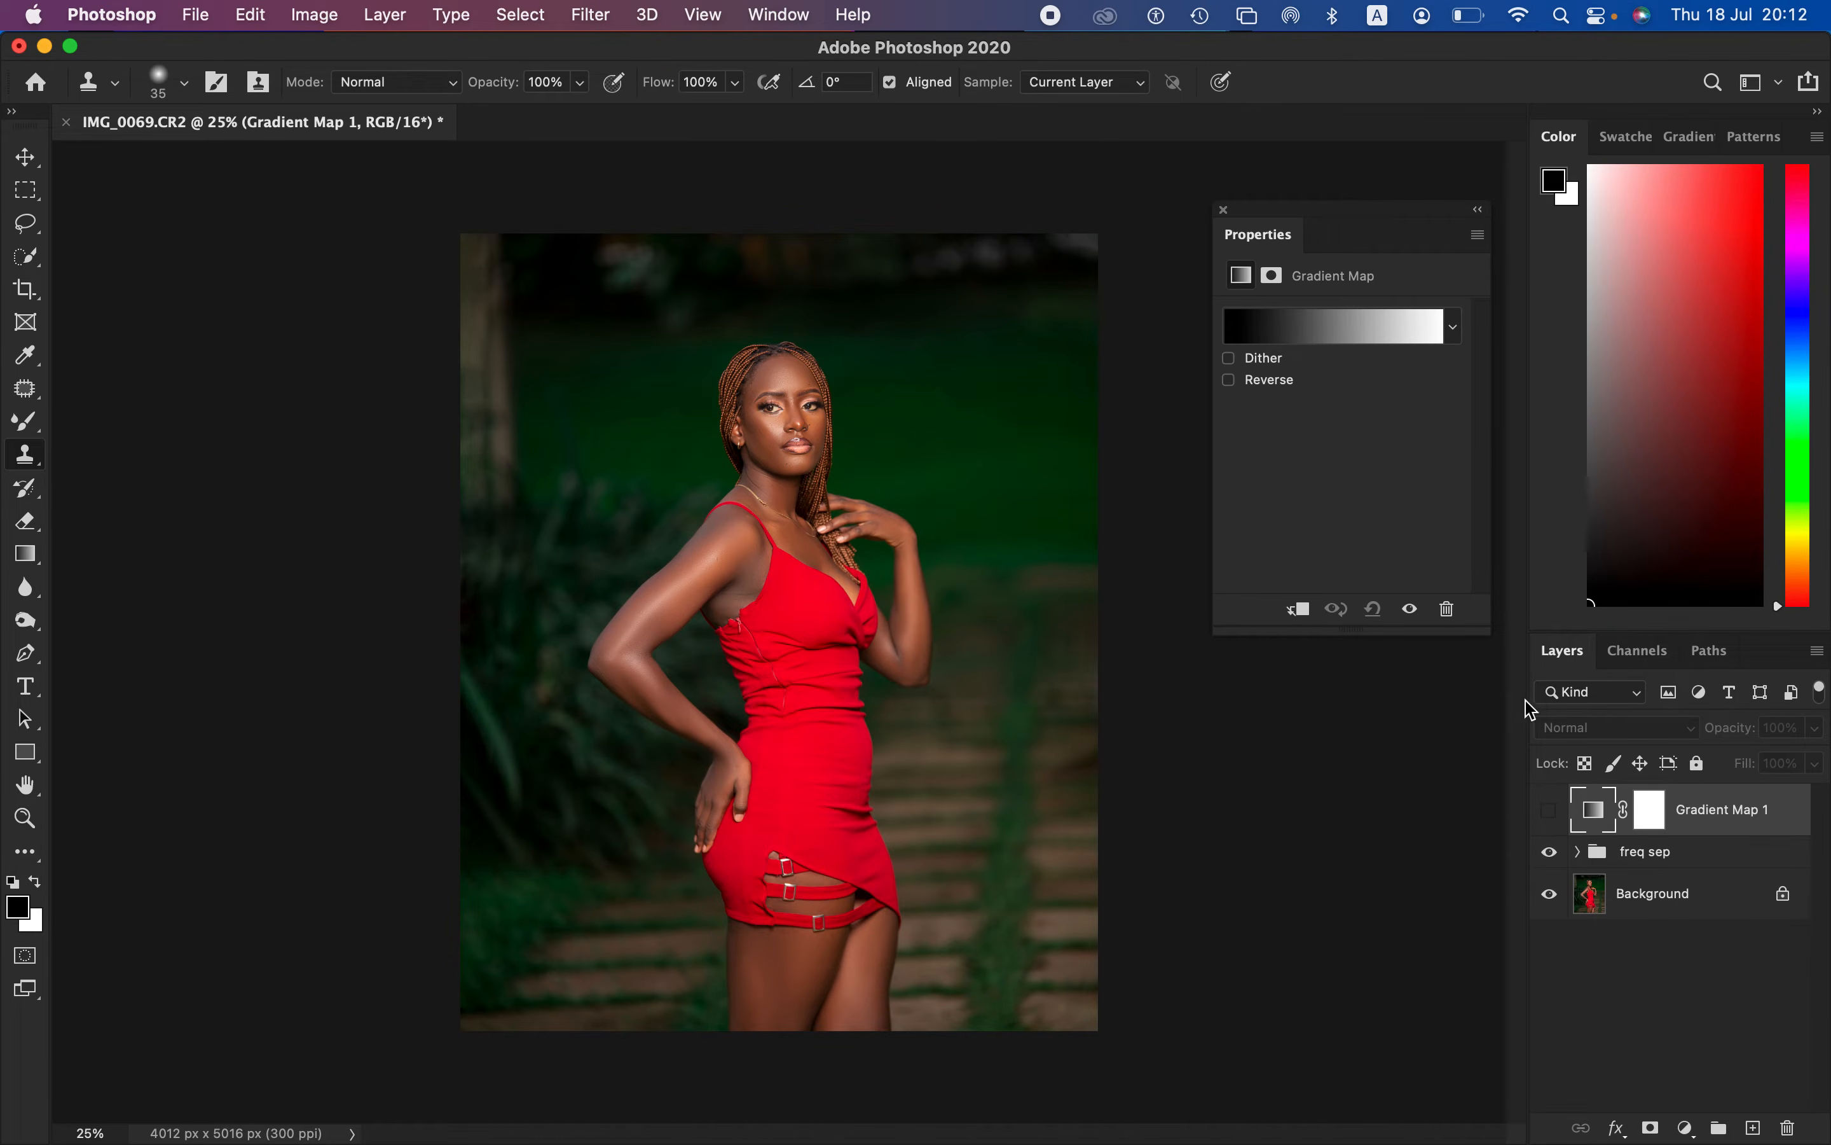
Step: Open the Gradient Map's gradient for editing and keep the eyedropper sample size at 5 by 5 Average
{"action": "left_click", "coordinate": [1331, 341]}
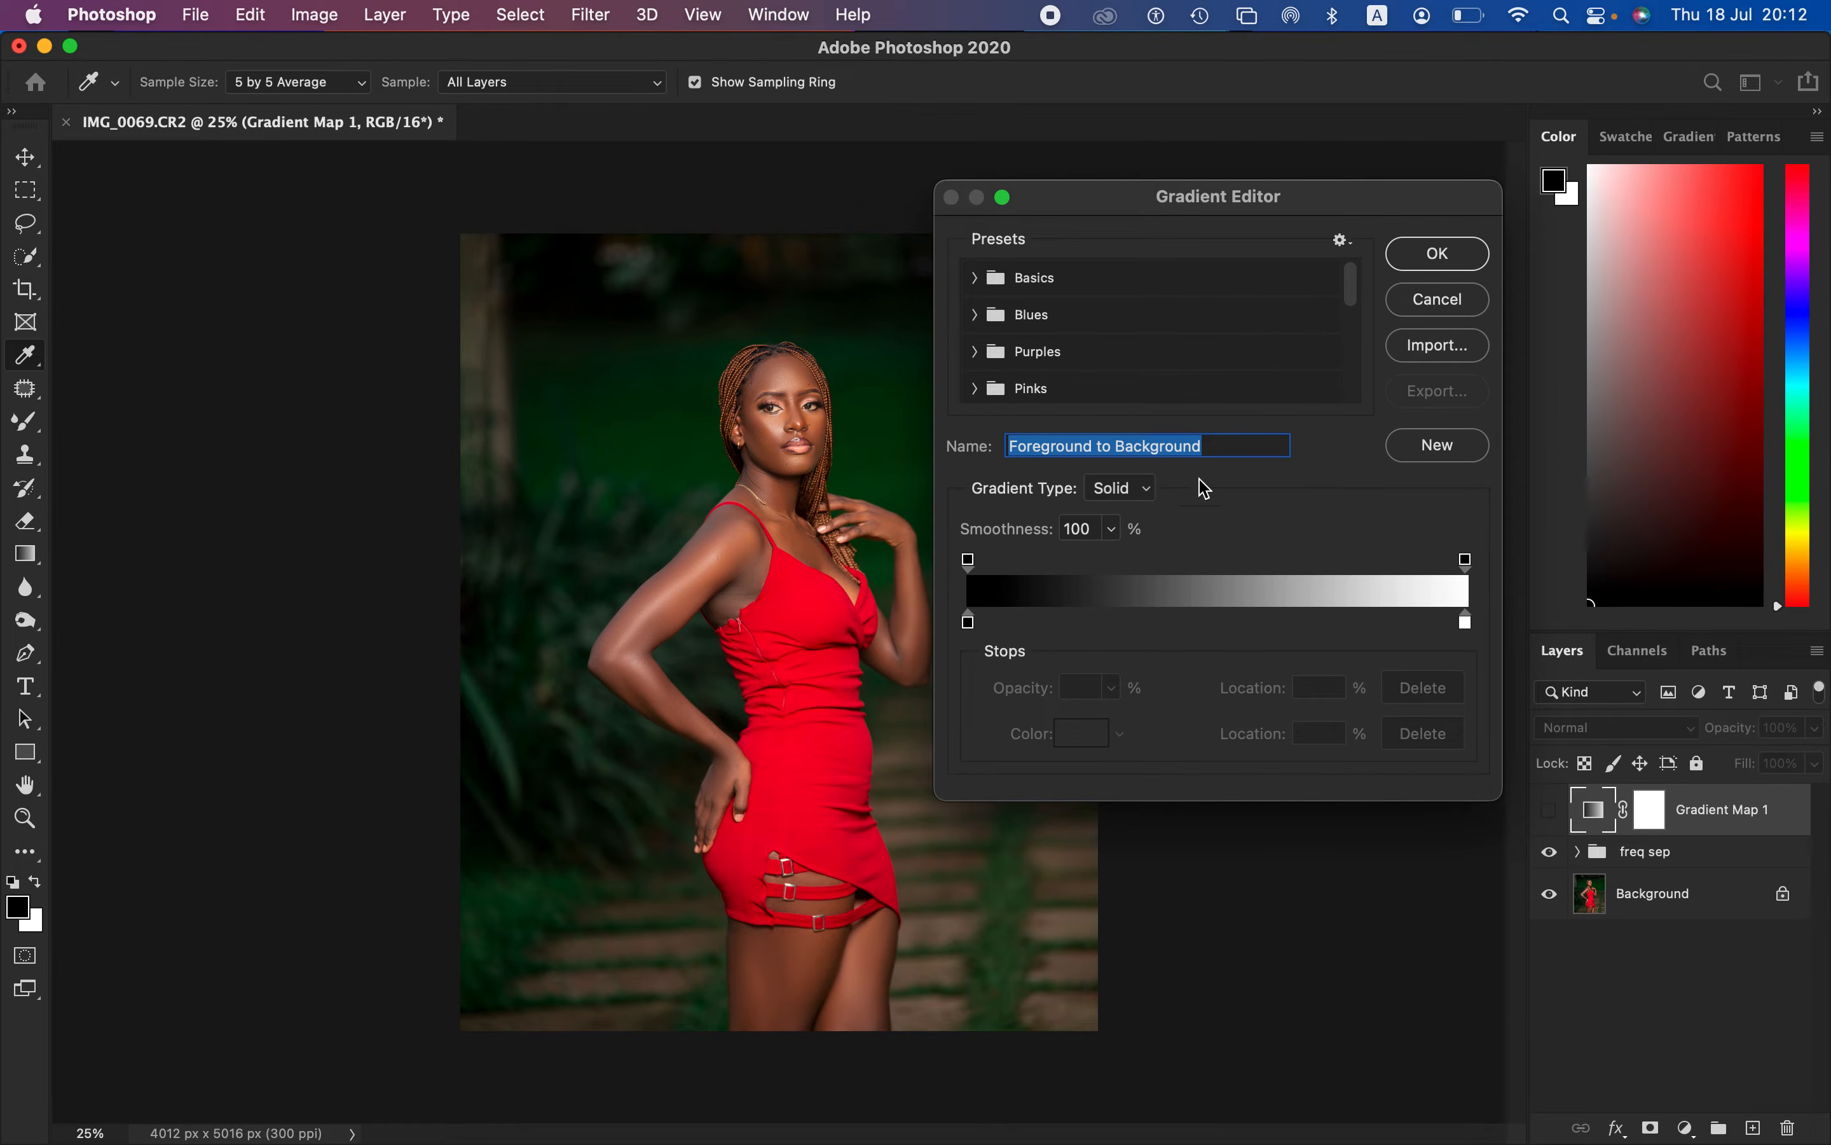
{"action": "left_click_drag", "start_coordinate": [1230, 211], "coordinate": [1293, 198]}
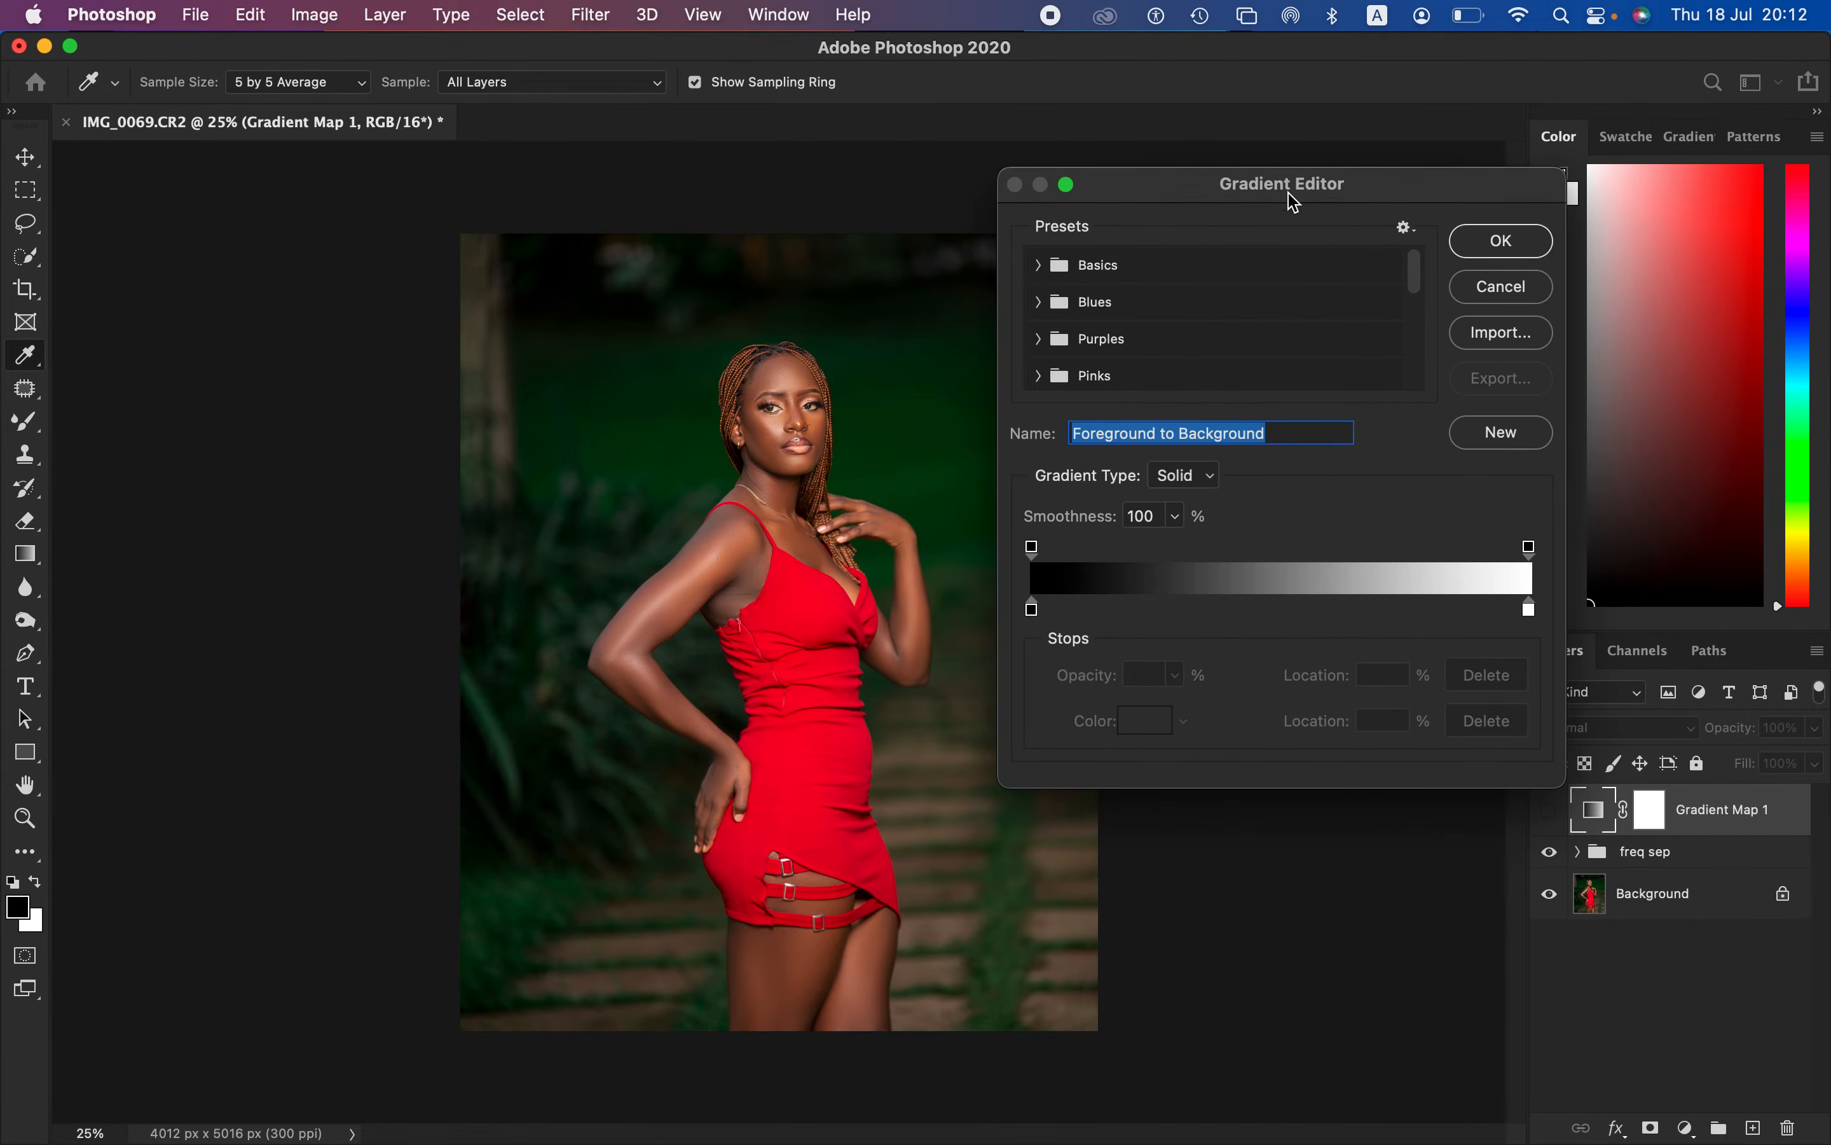
{"action": "left_click", "coordinate": [318, 88]}
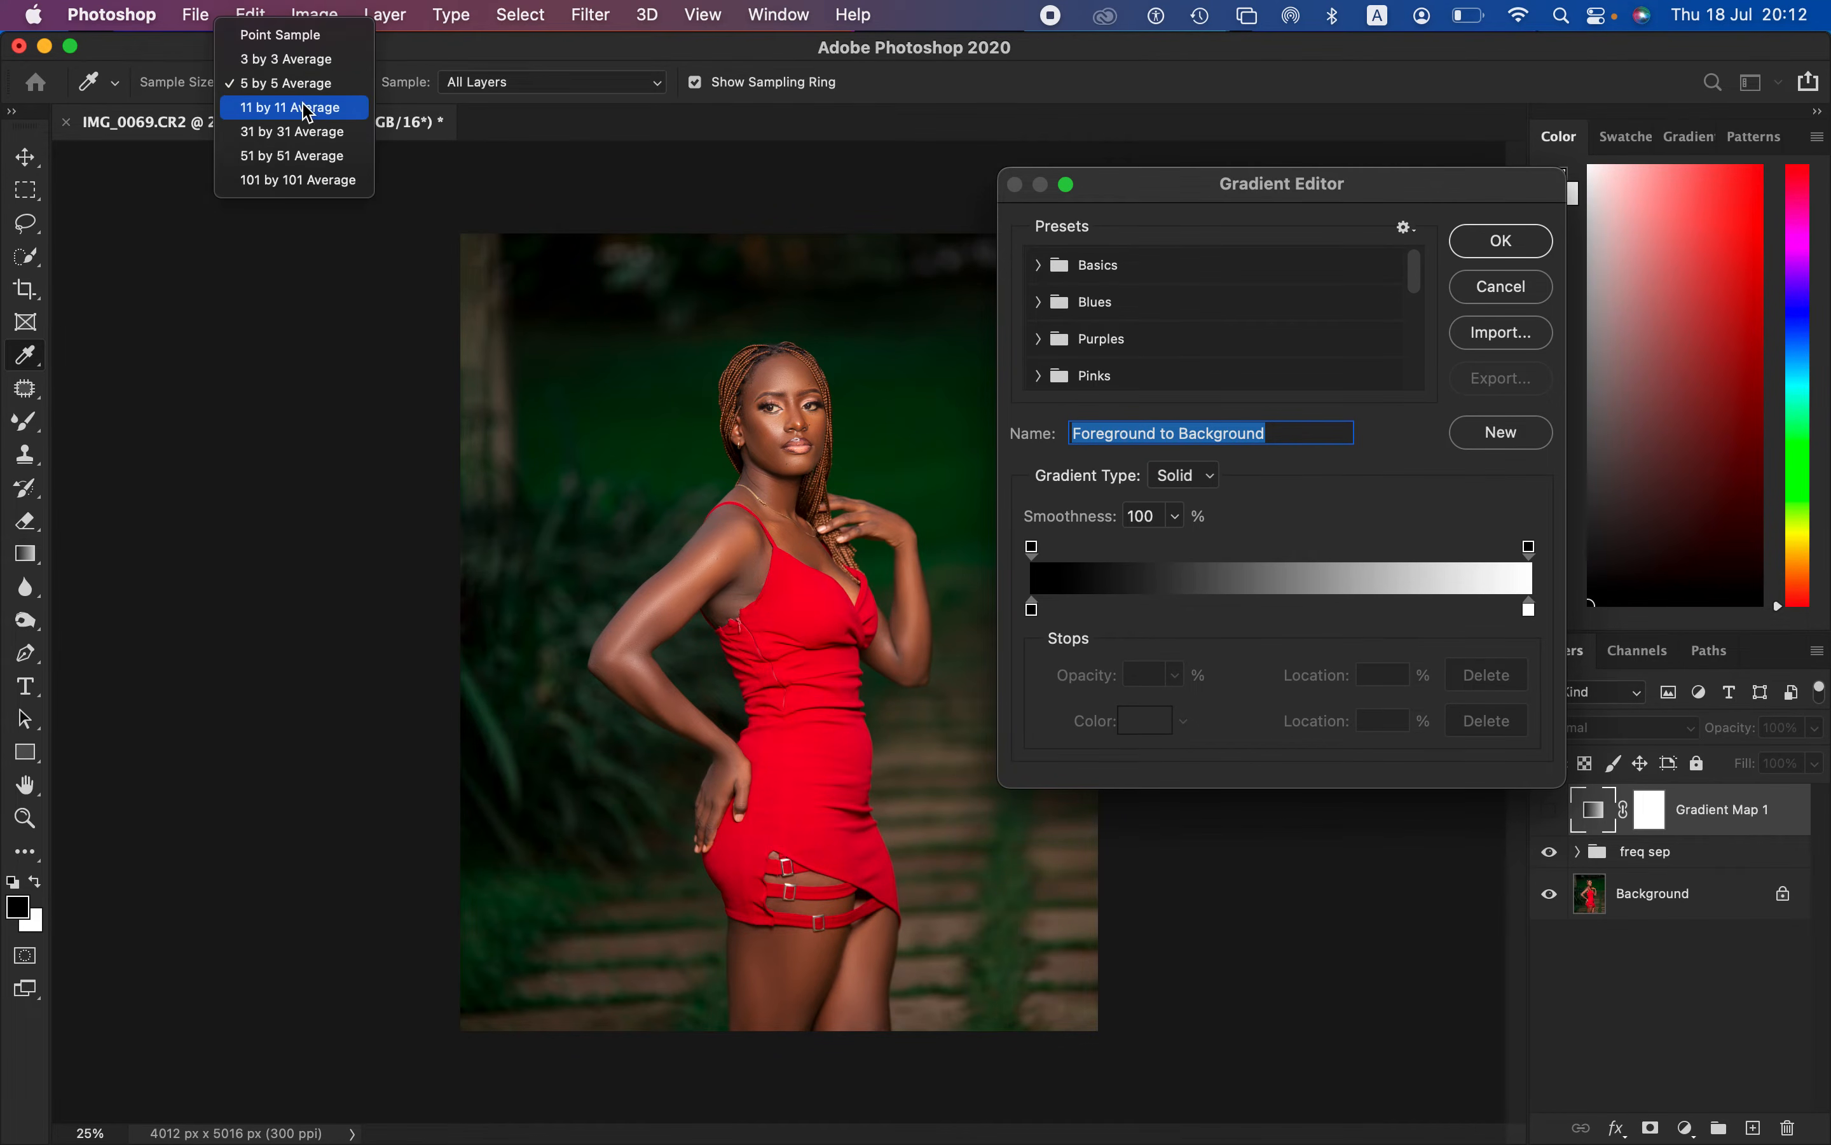
{"action": "left_click", "coordinate": [308, 80]}
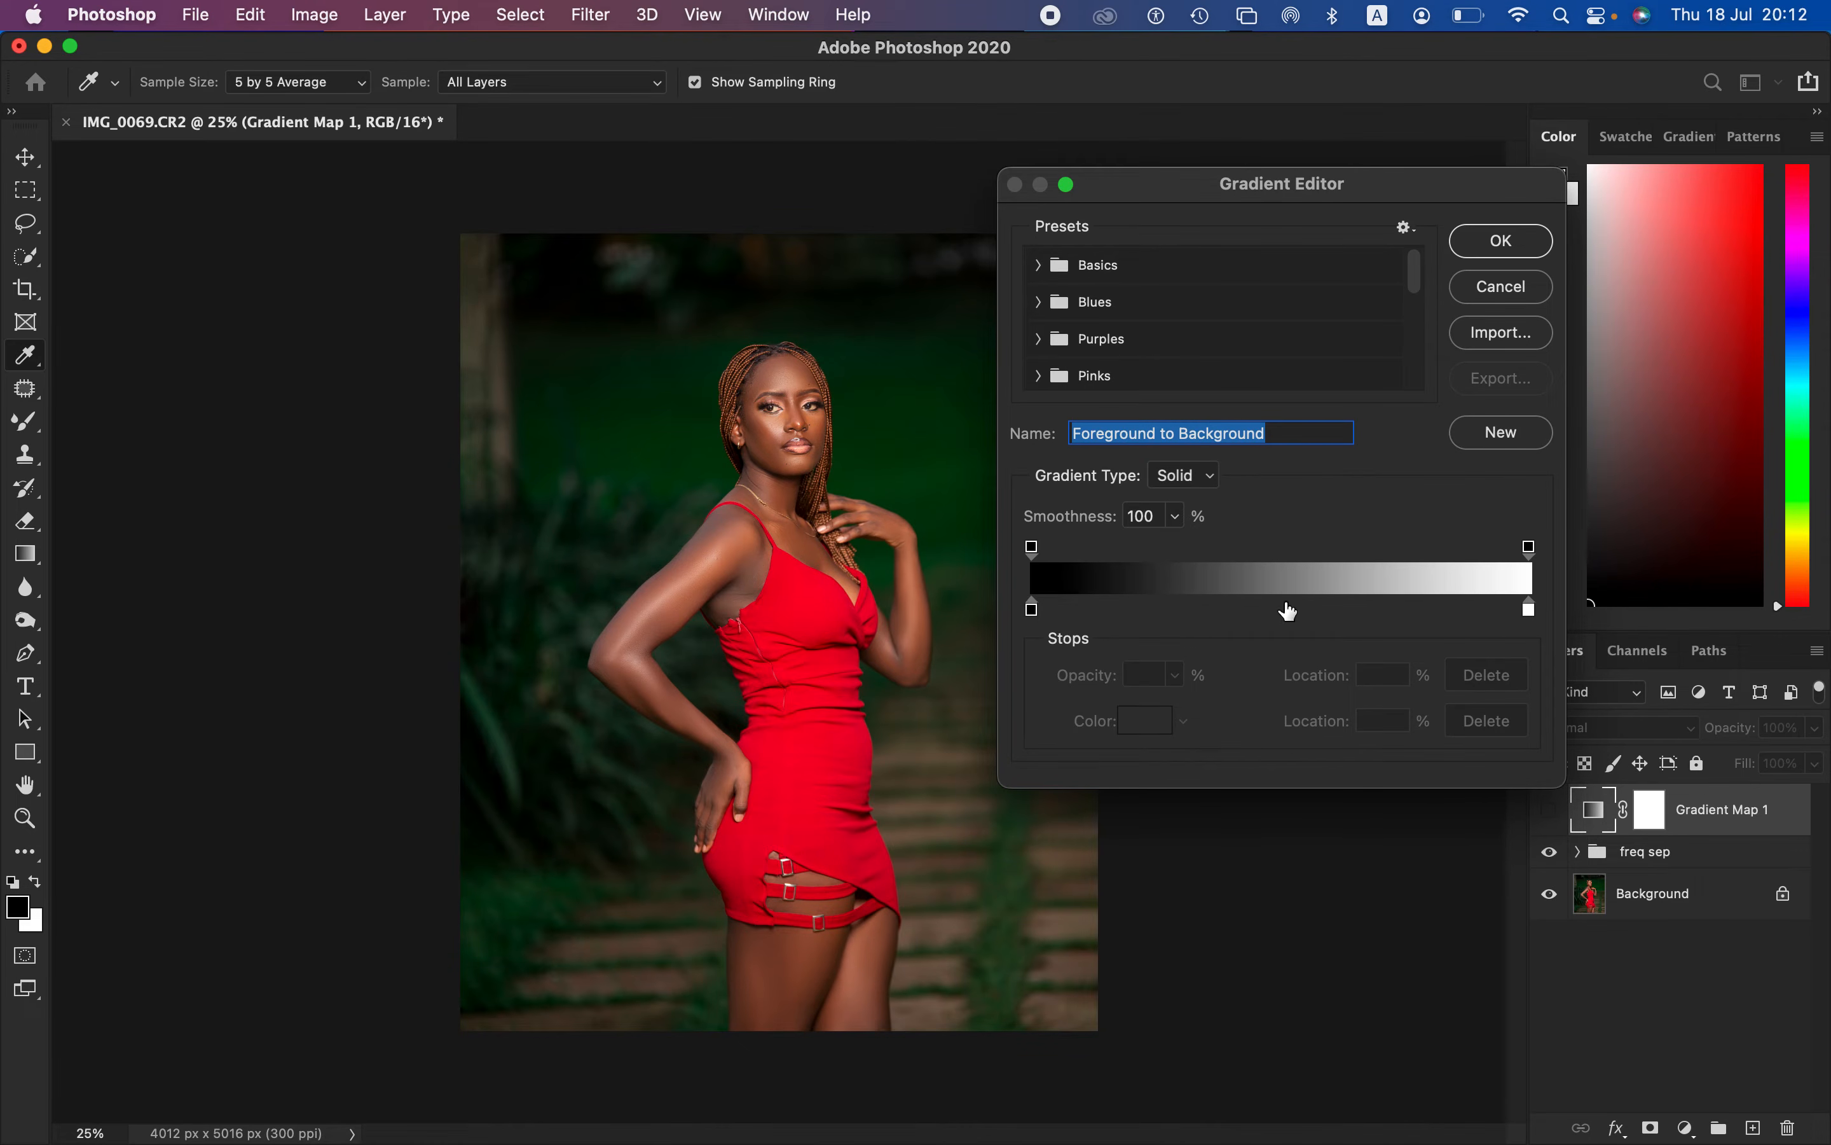
Step: Set the gradient's dark end stop at 0% to the deep shadow tone 2b190e sampled under the chin
{"action": "left_click", "coordinate": [1031, 611]}
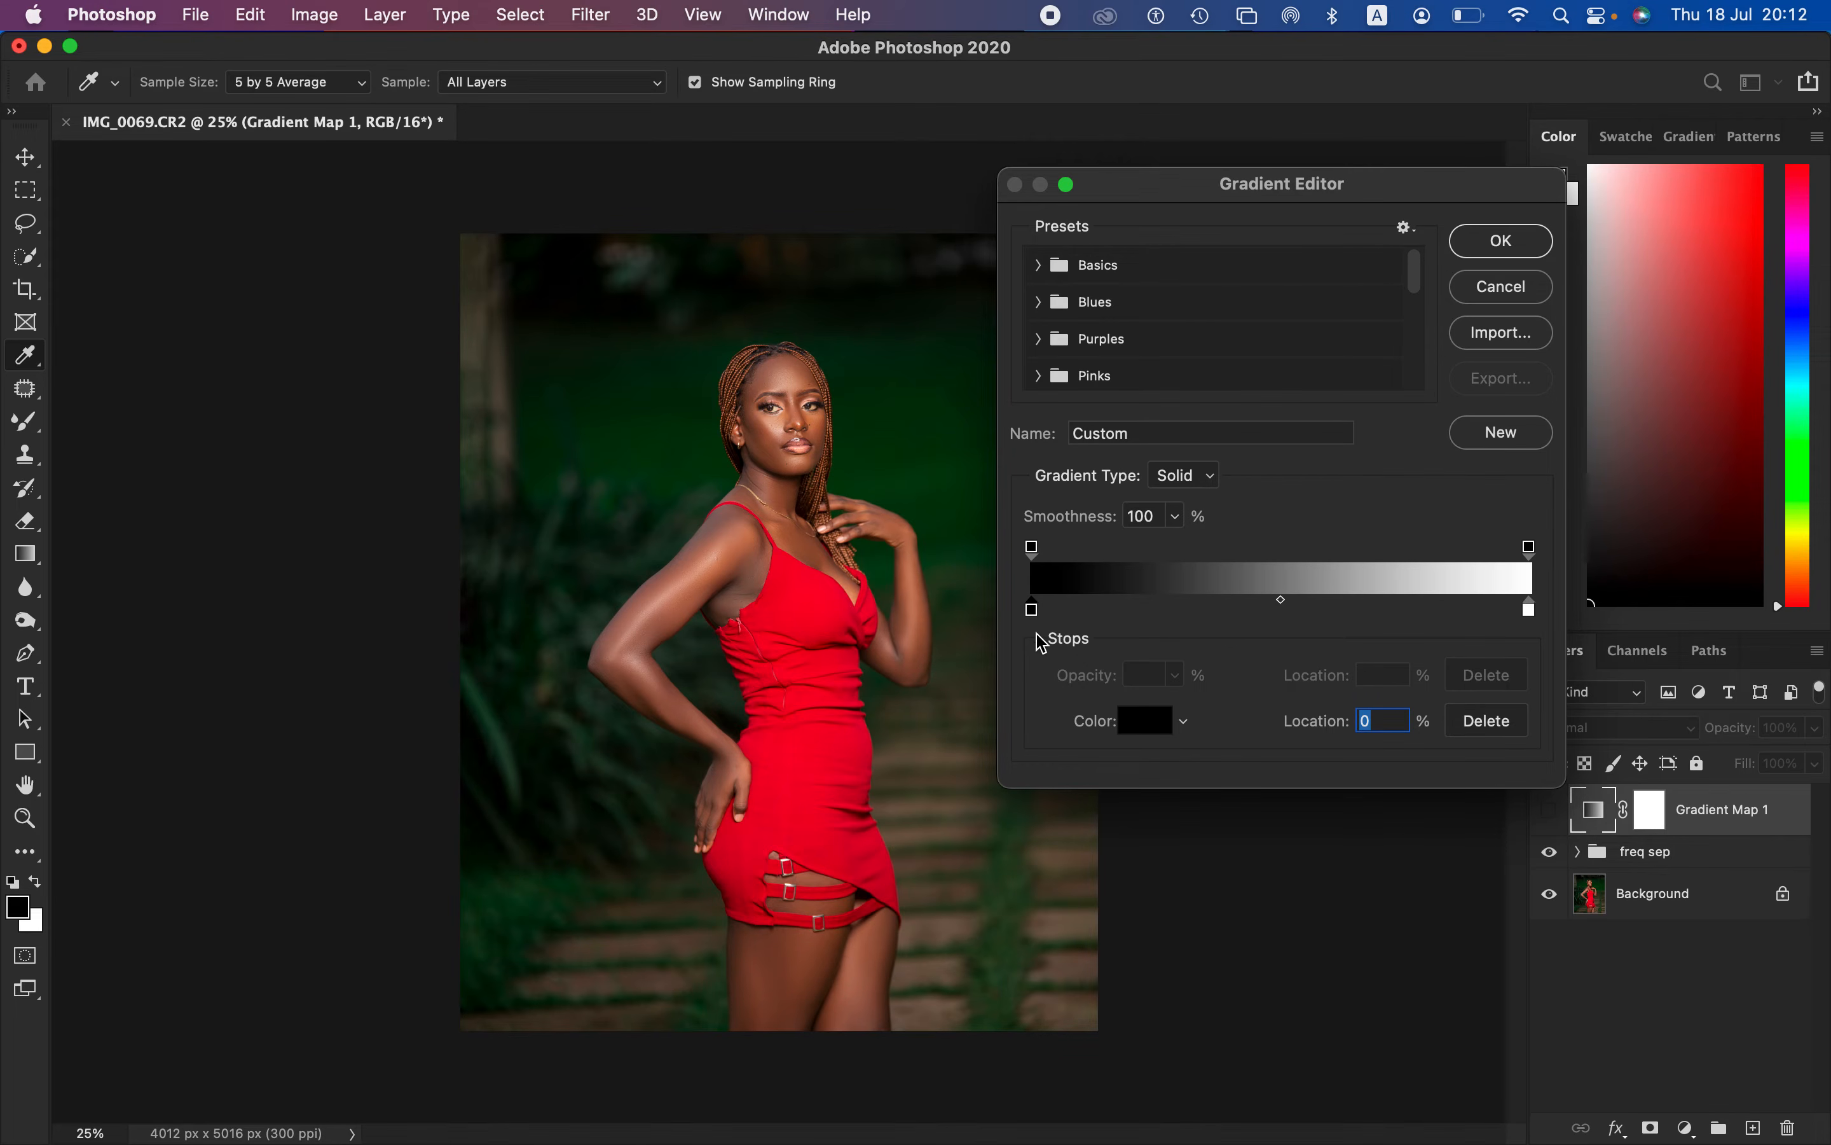
{"action": "left_click", "coordinate": [1141, 728]}
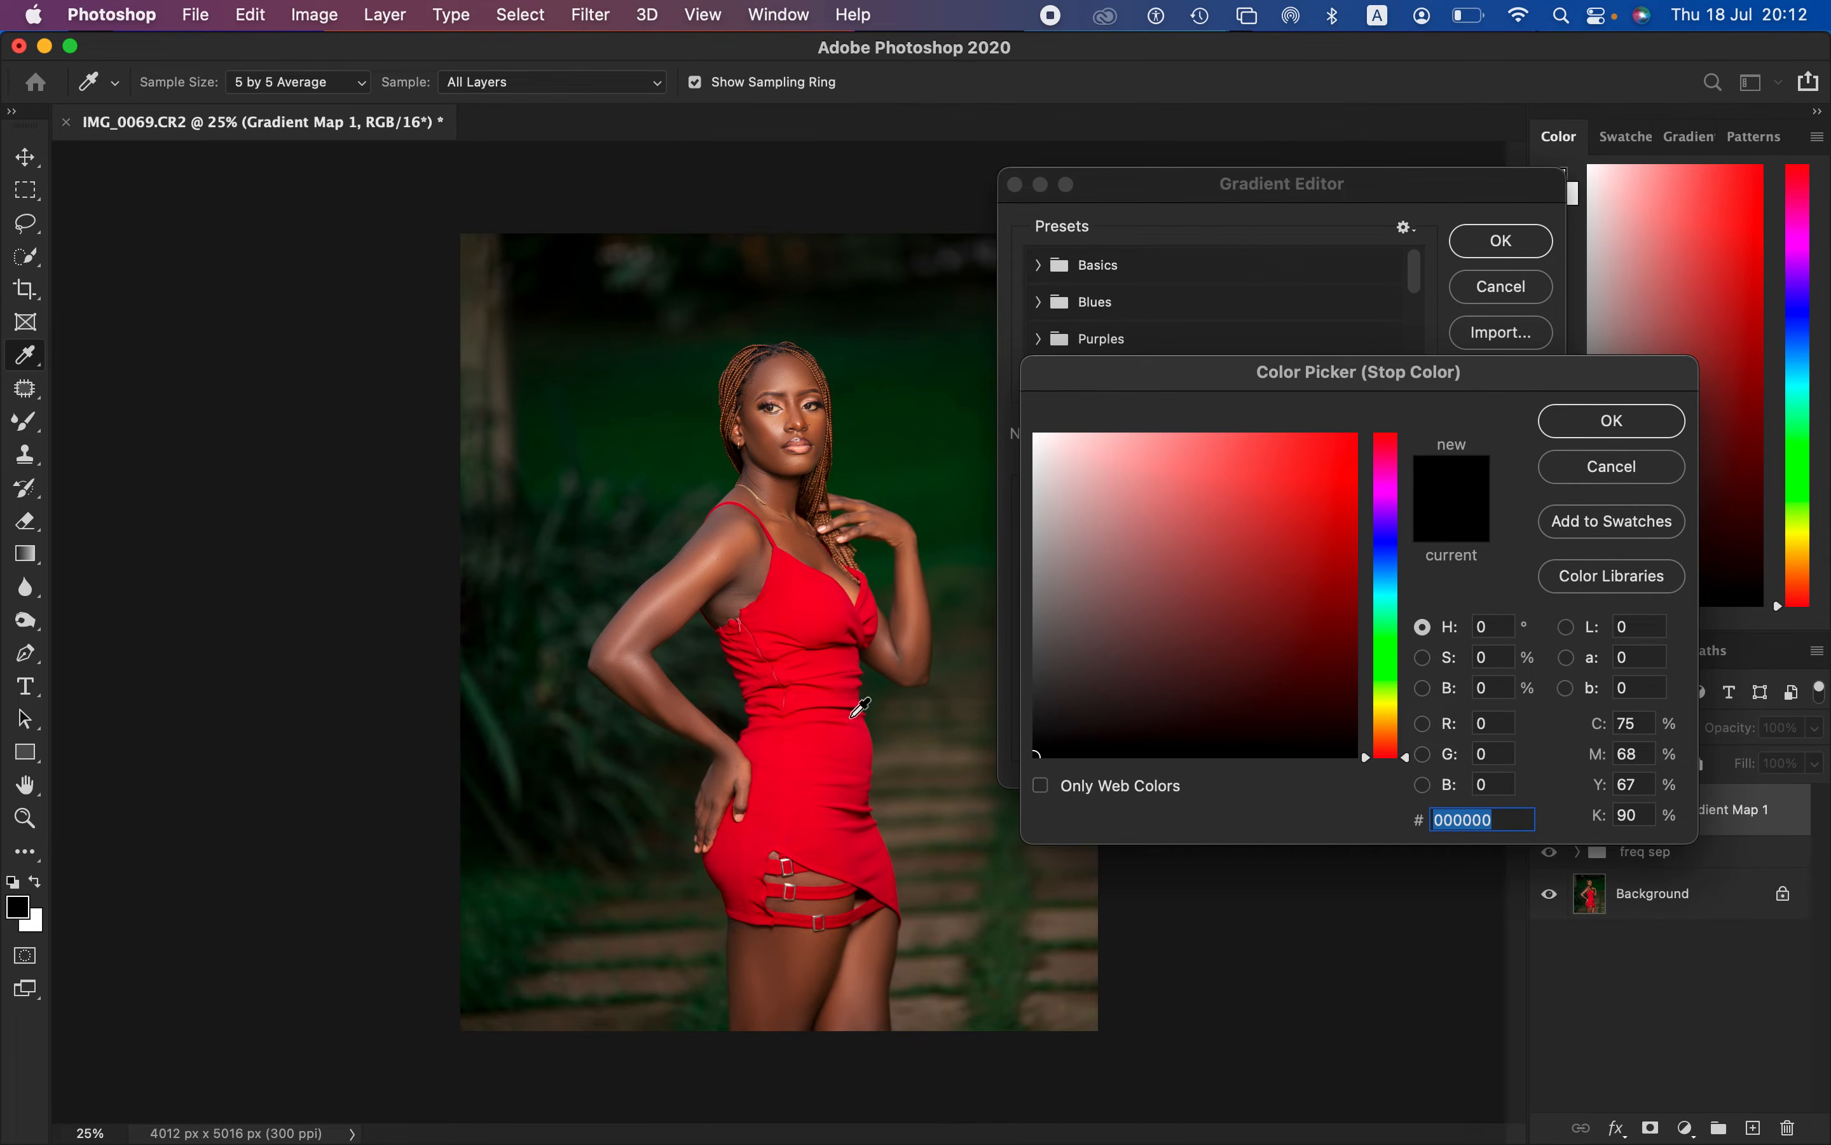
{"action": "key", "text": "super+plus"}
{"action": "key", "text": "super+plus"}
{"action": "key", "text": "super+plus"}
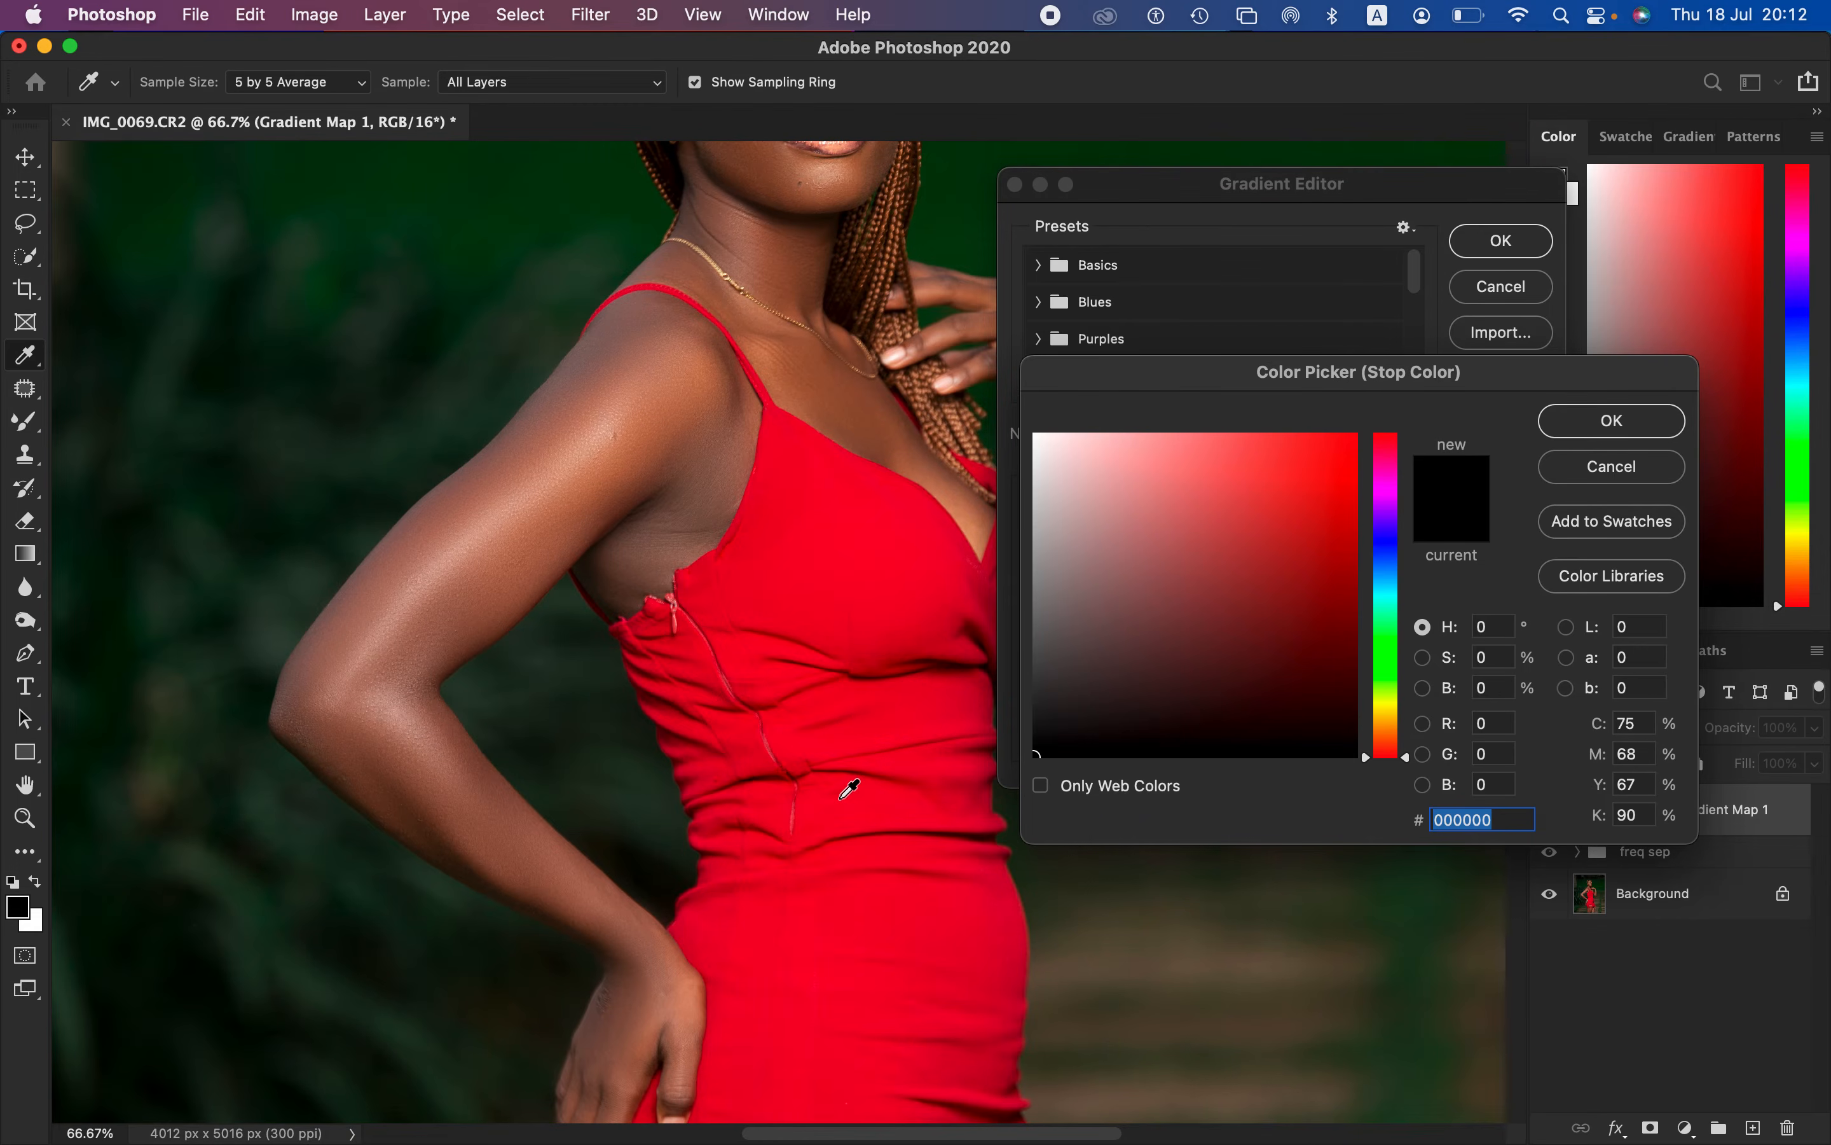
{"action": "left_click_drag", "start_coordinate": [840, 401], "coordinate": [817, 659]}
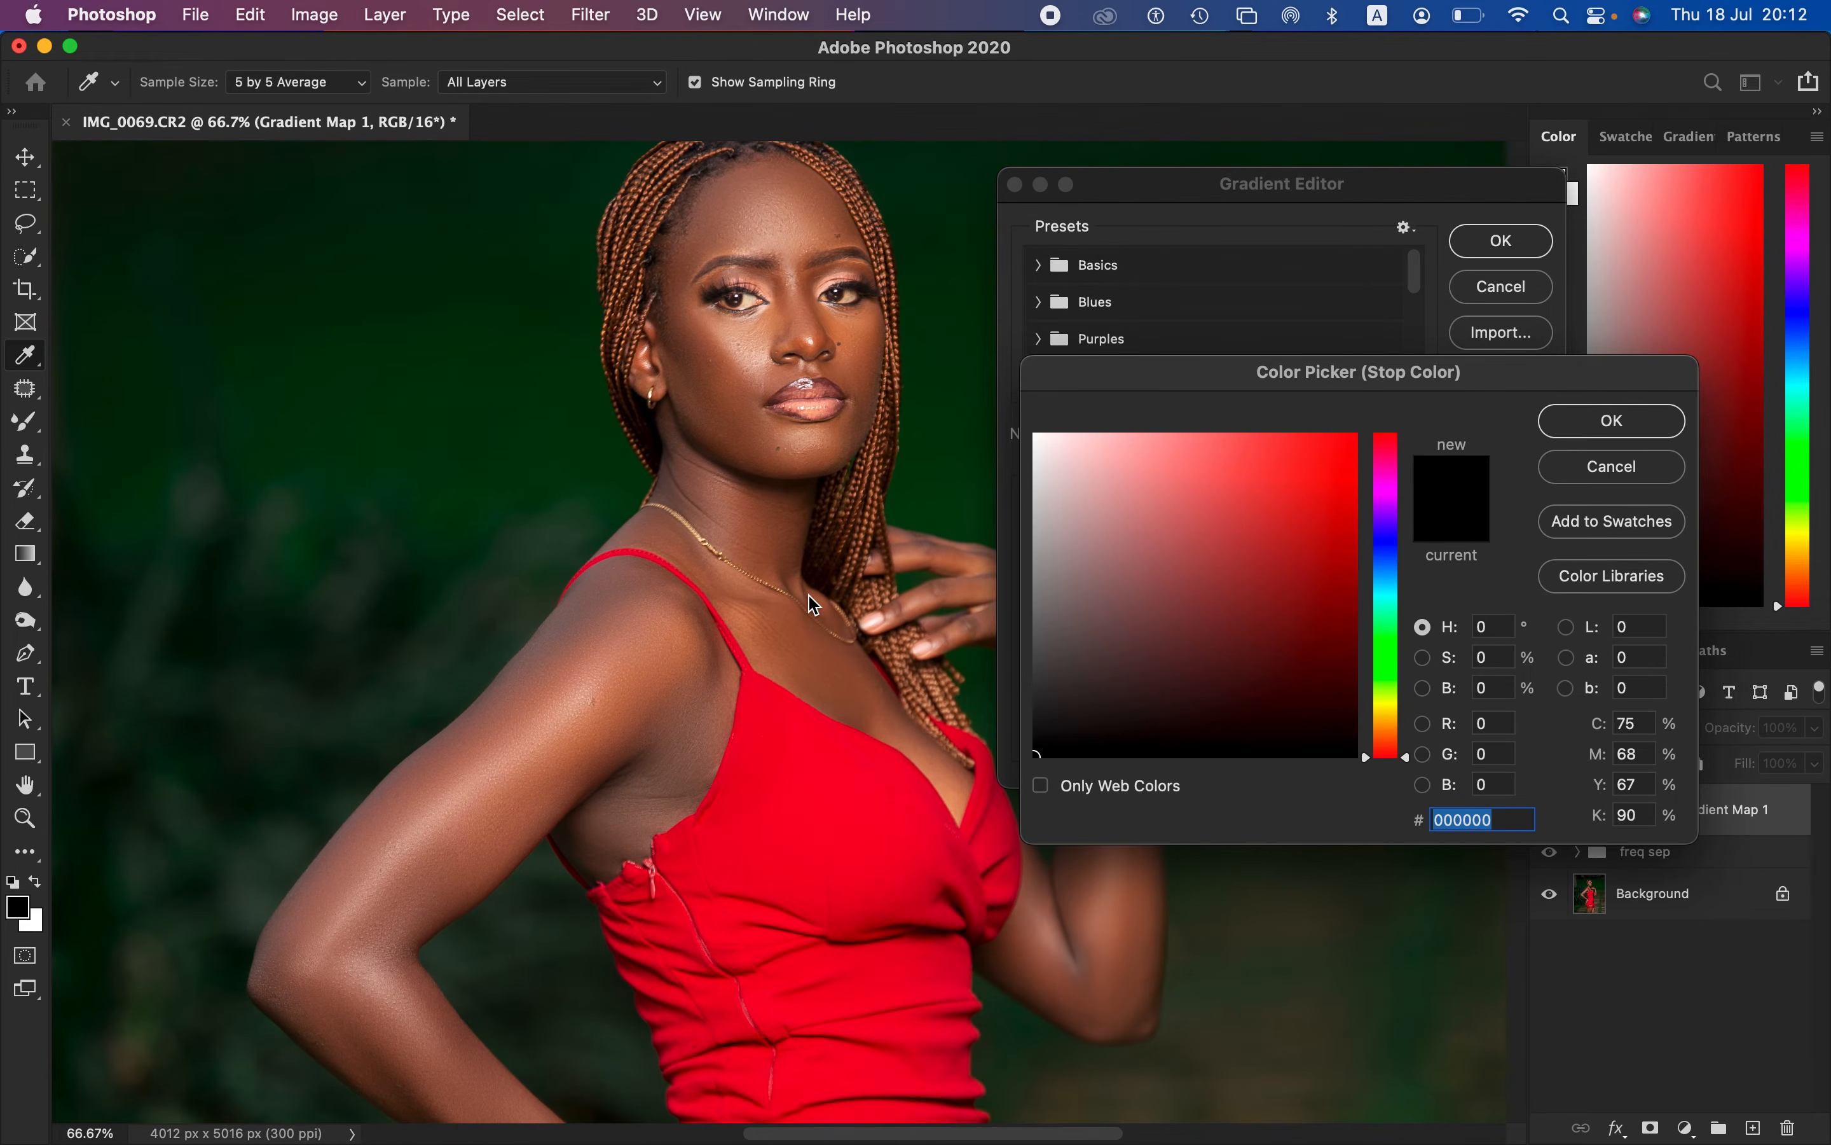
{"action": "left_click", "coordinate": [719, 663]}
{"action": "left_click", "coordinate": [682, 753]}
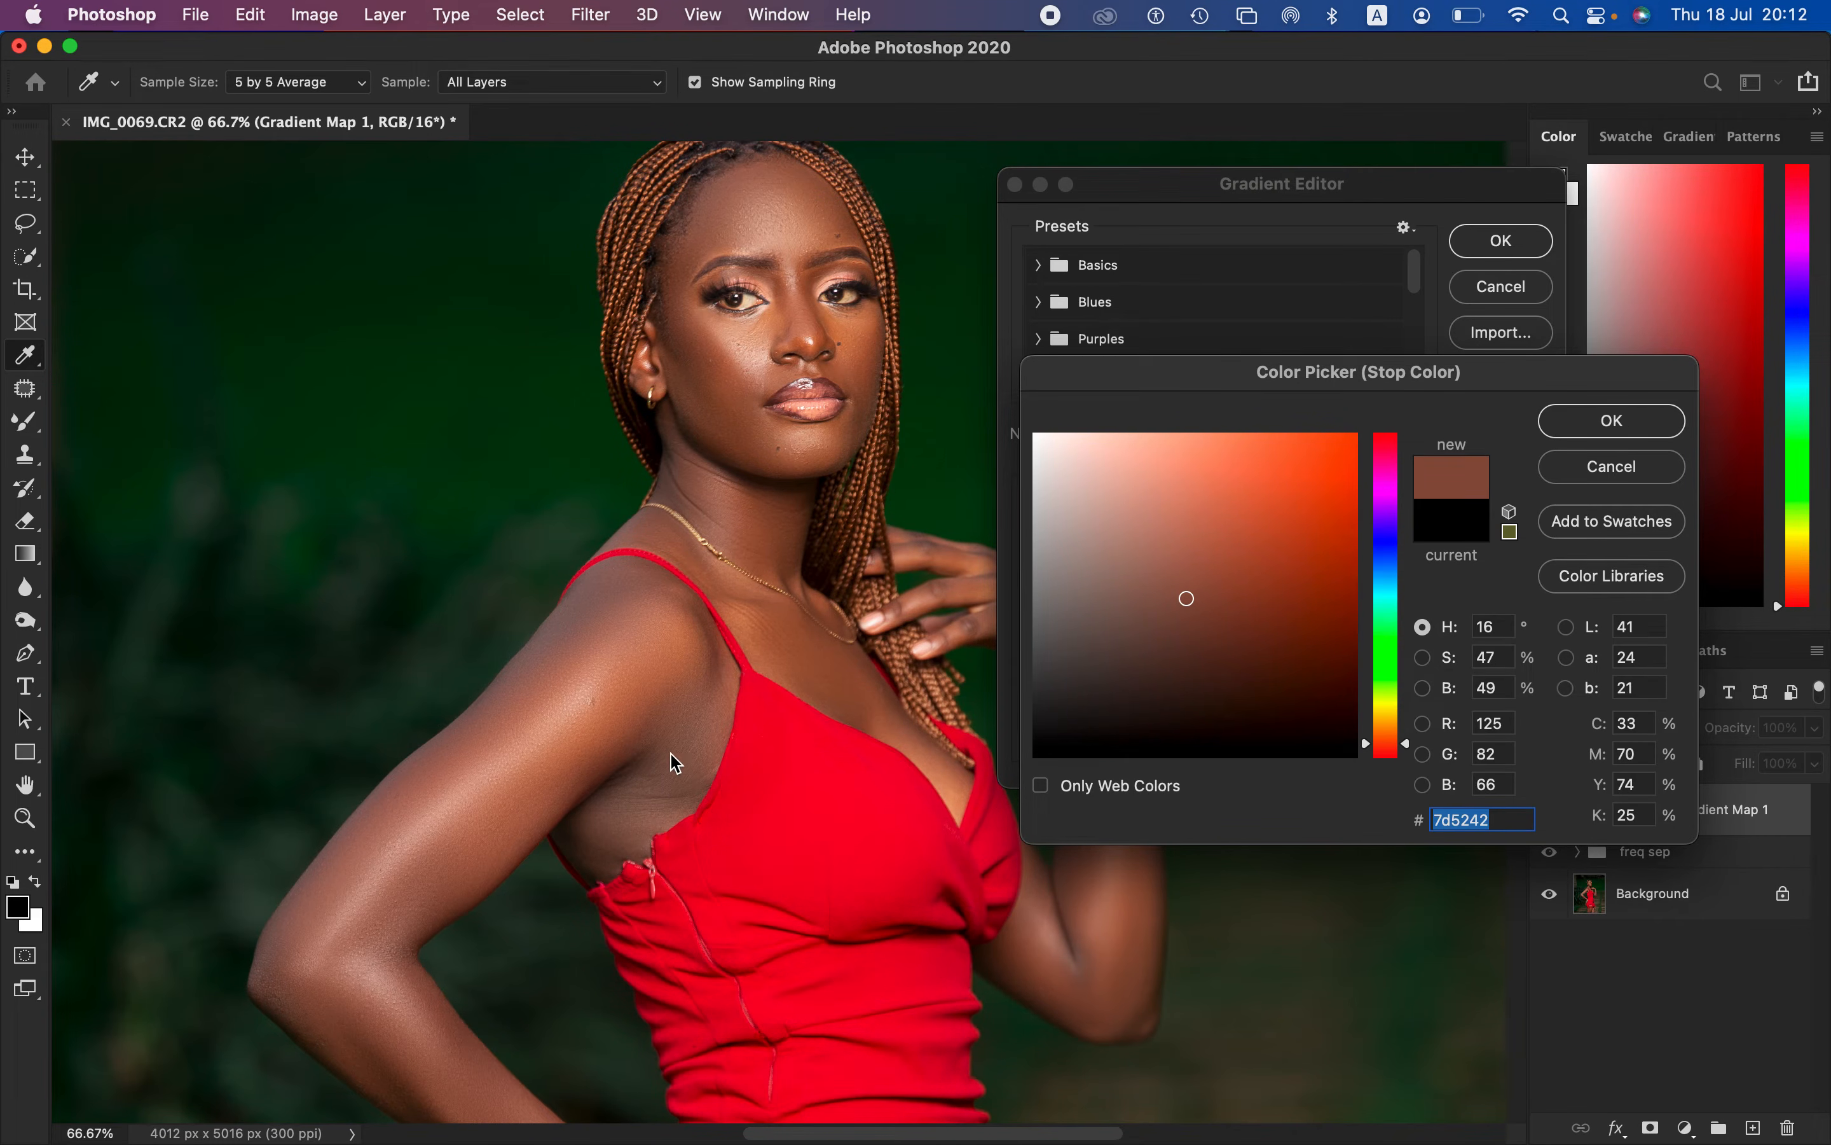
{"action": "left_click", "coordinate": [745, 676]}
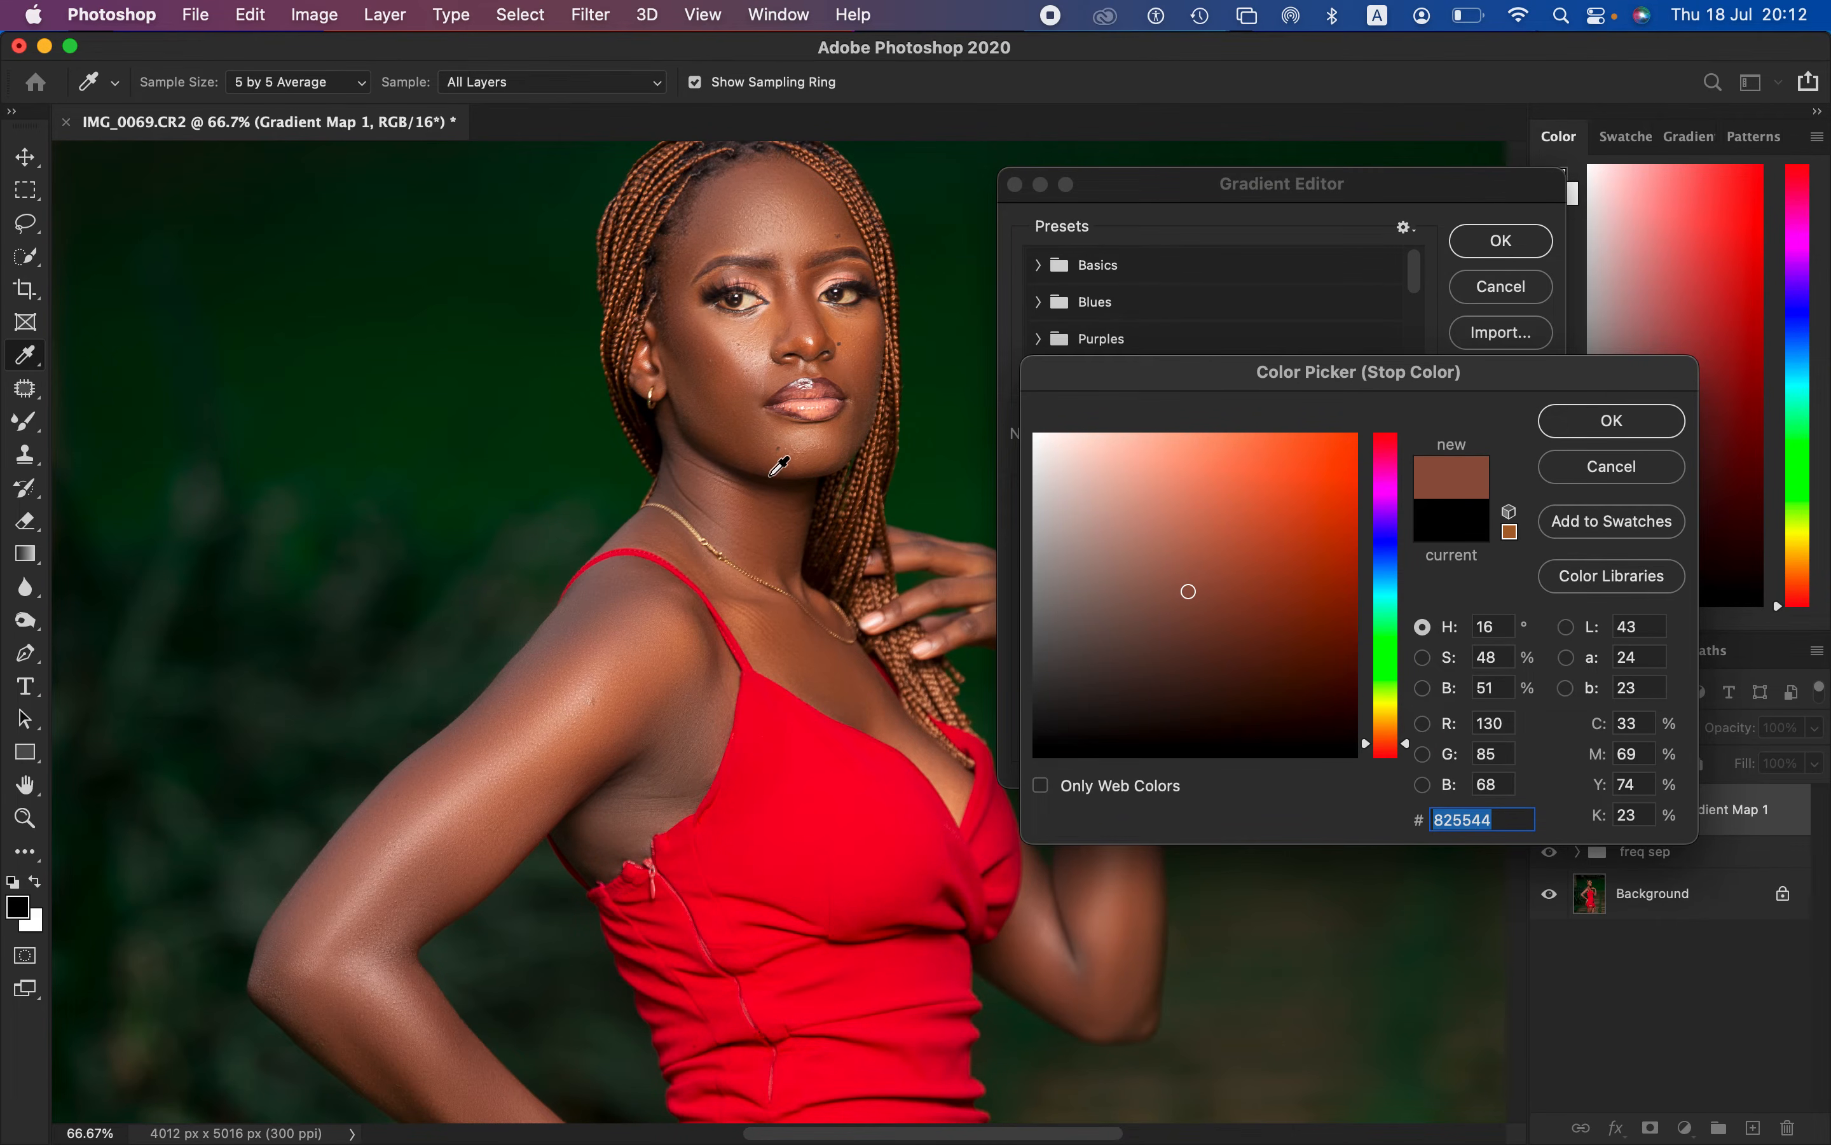
{"action": "left_click", "coordinate": [798, 487]}
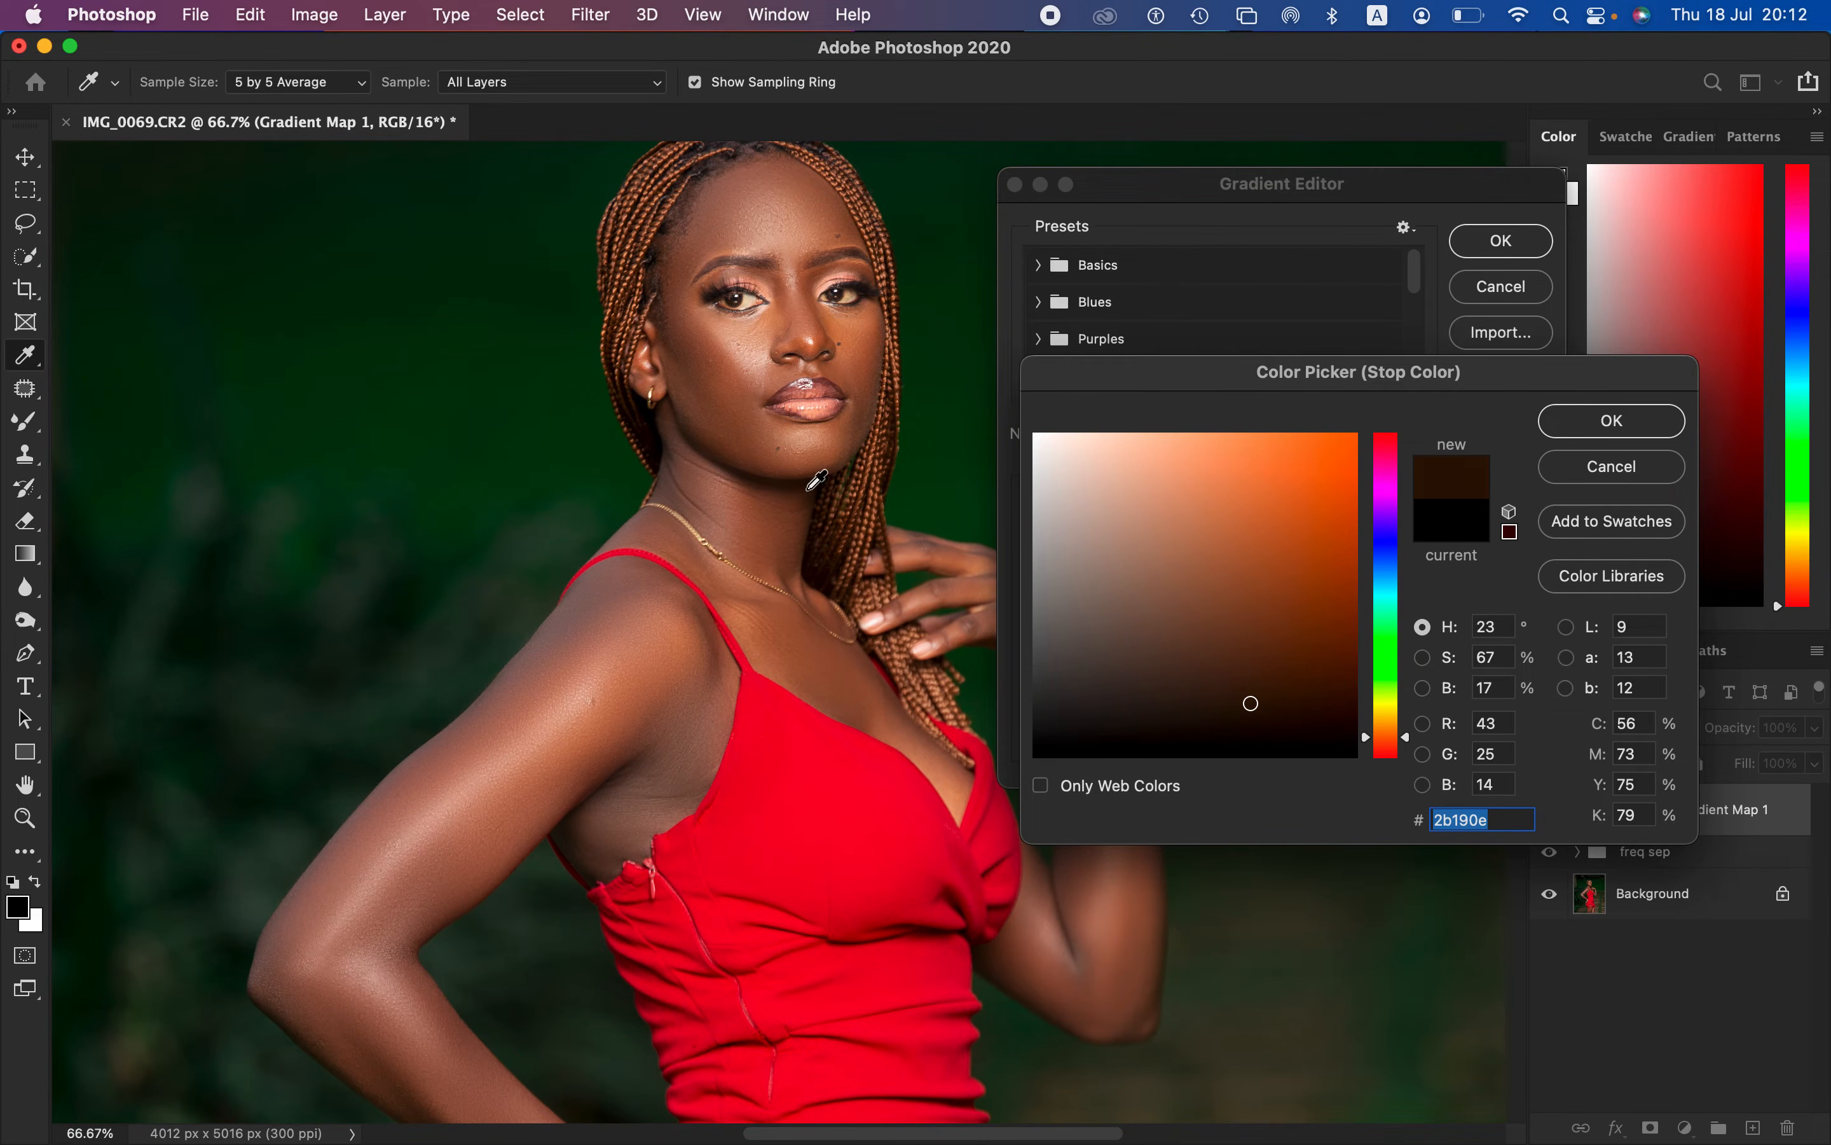
{"action": "left_click", "coordinate": [1621, 433]}
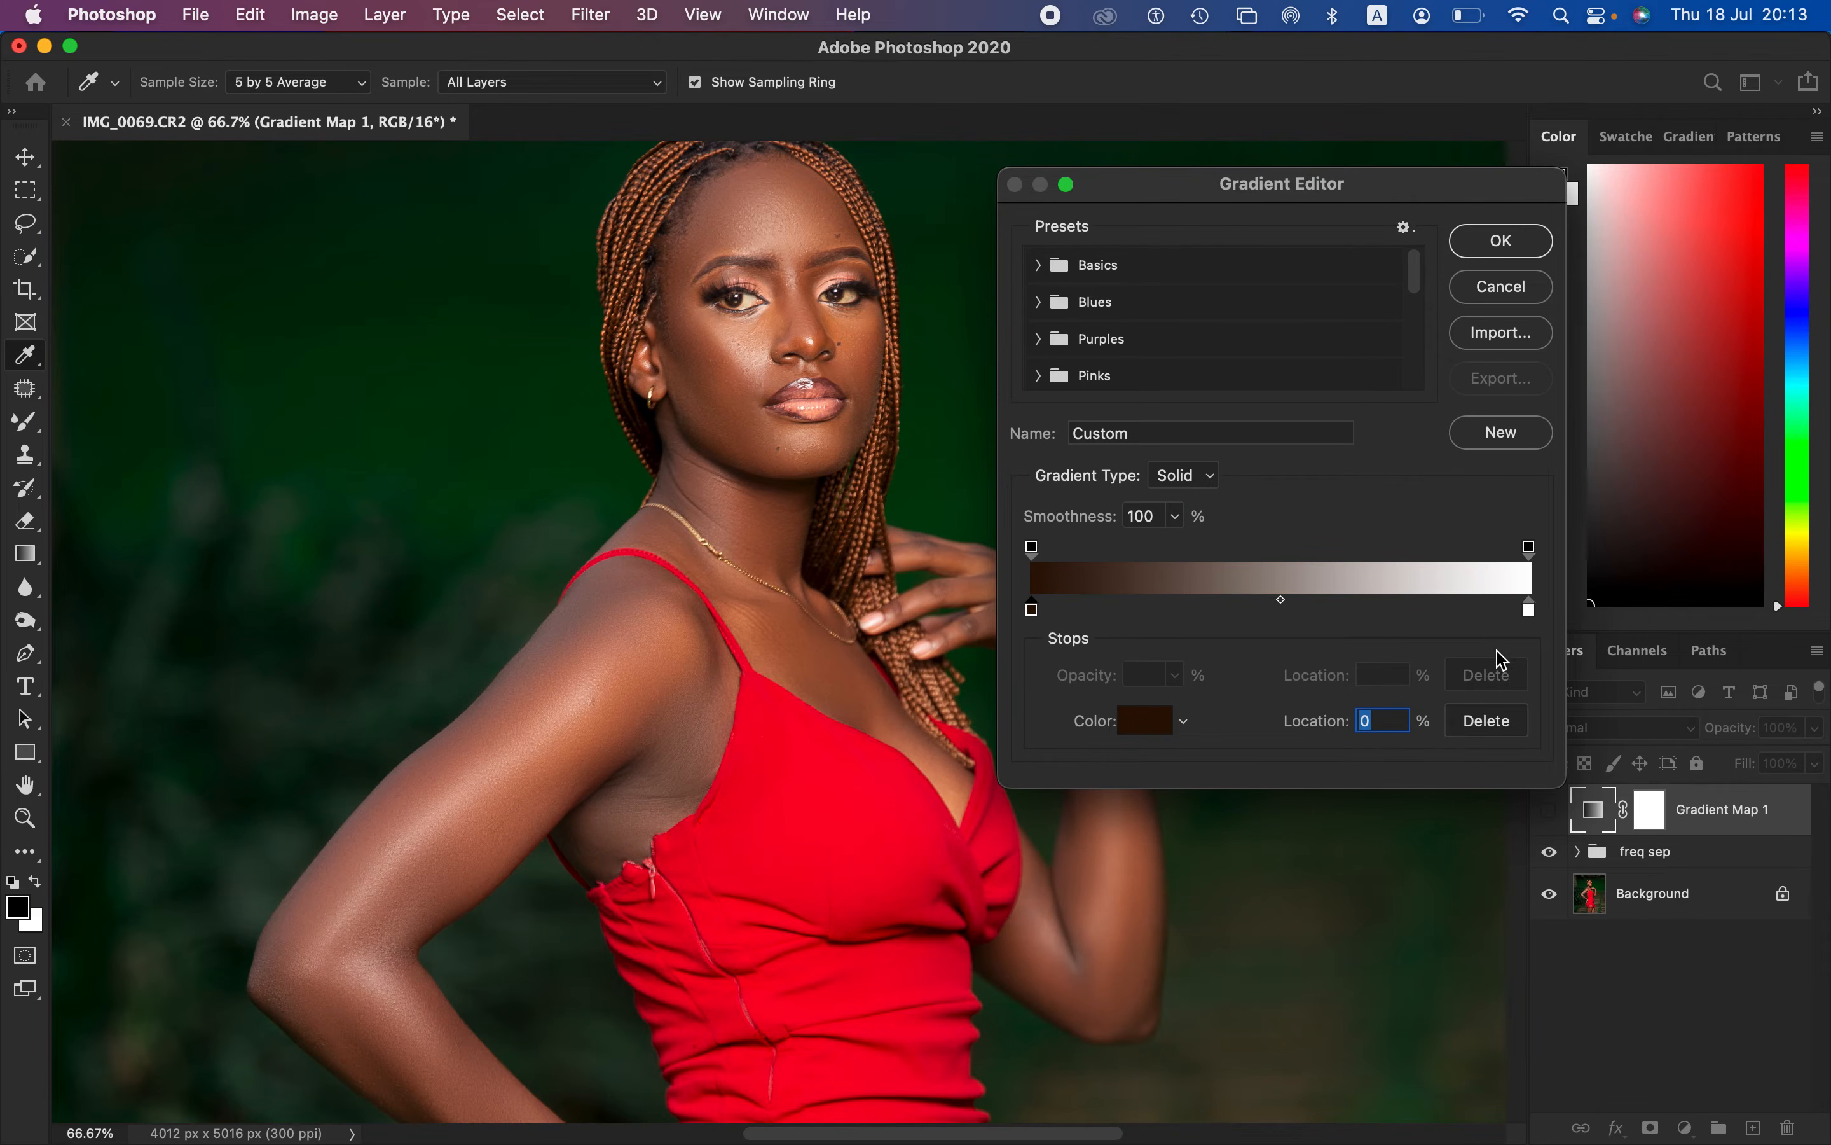
Step: Set the gradient's light end stop at 100% to the highlight tone d8b5a3 sampled from the cheek
{"action": "left_click", "coordinate": [1528, 612]}
{"action": "left_click", "coordinate": [1143, 731]}
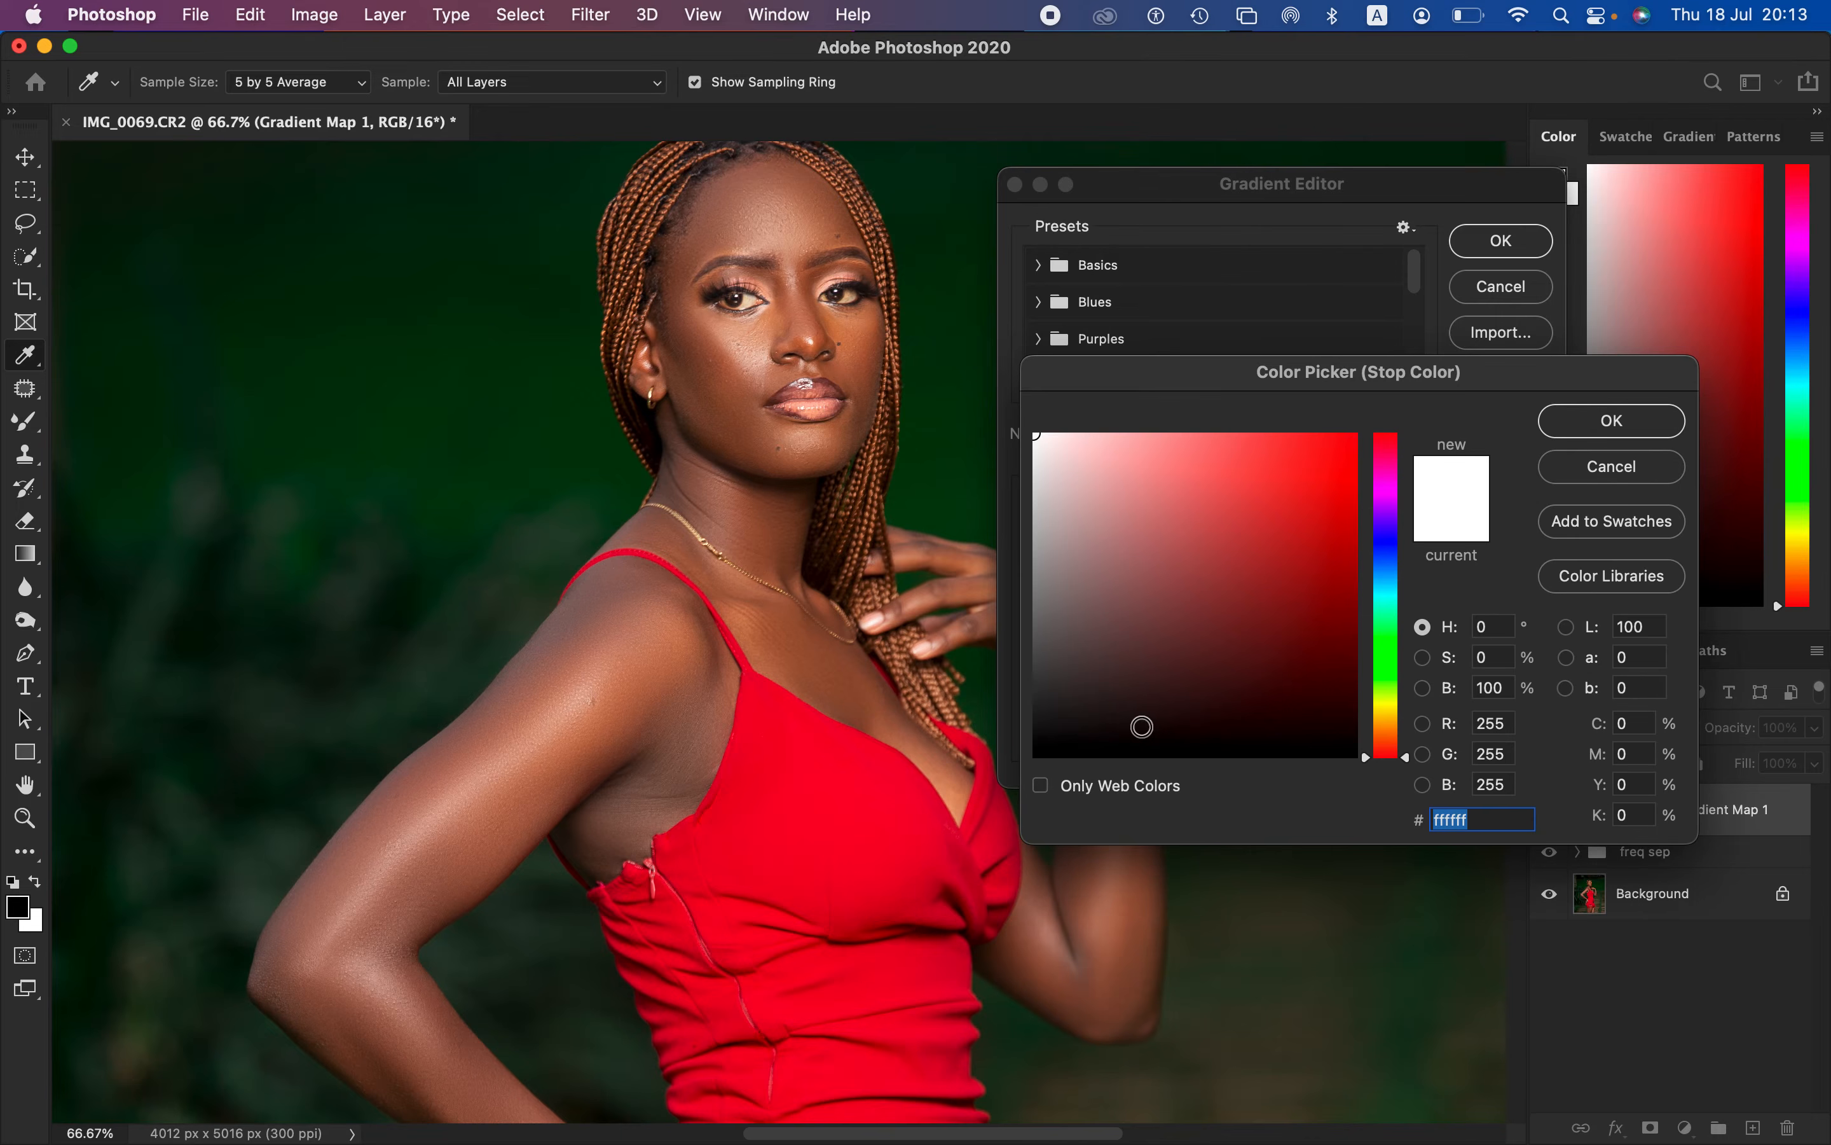
{"action": "left_click", "coordinate": [760, 351]}
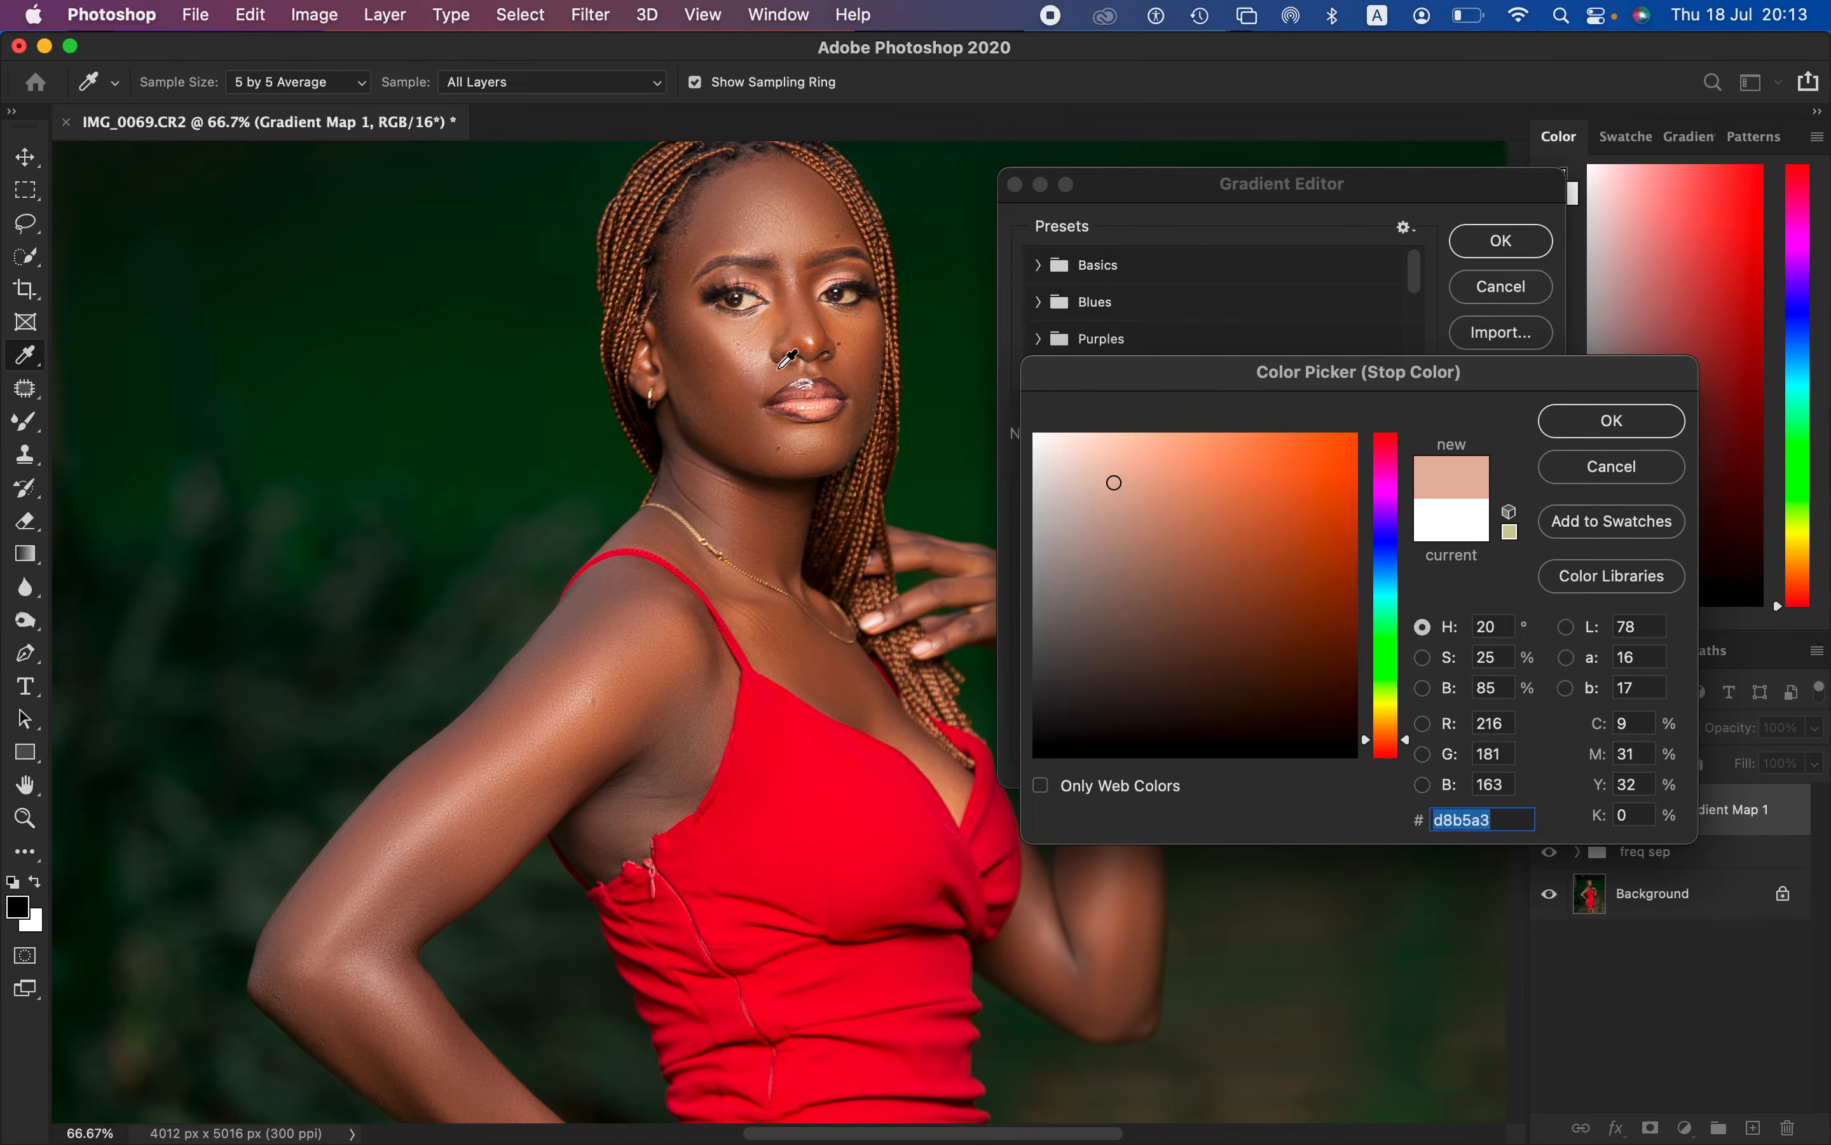
{"action": "left_click", "coordinate": [1559, 421]}
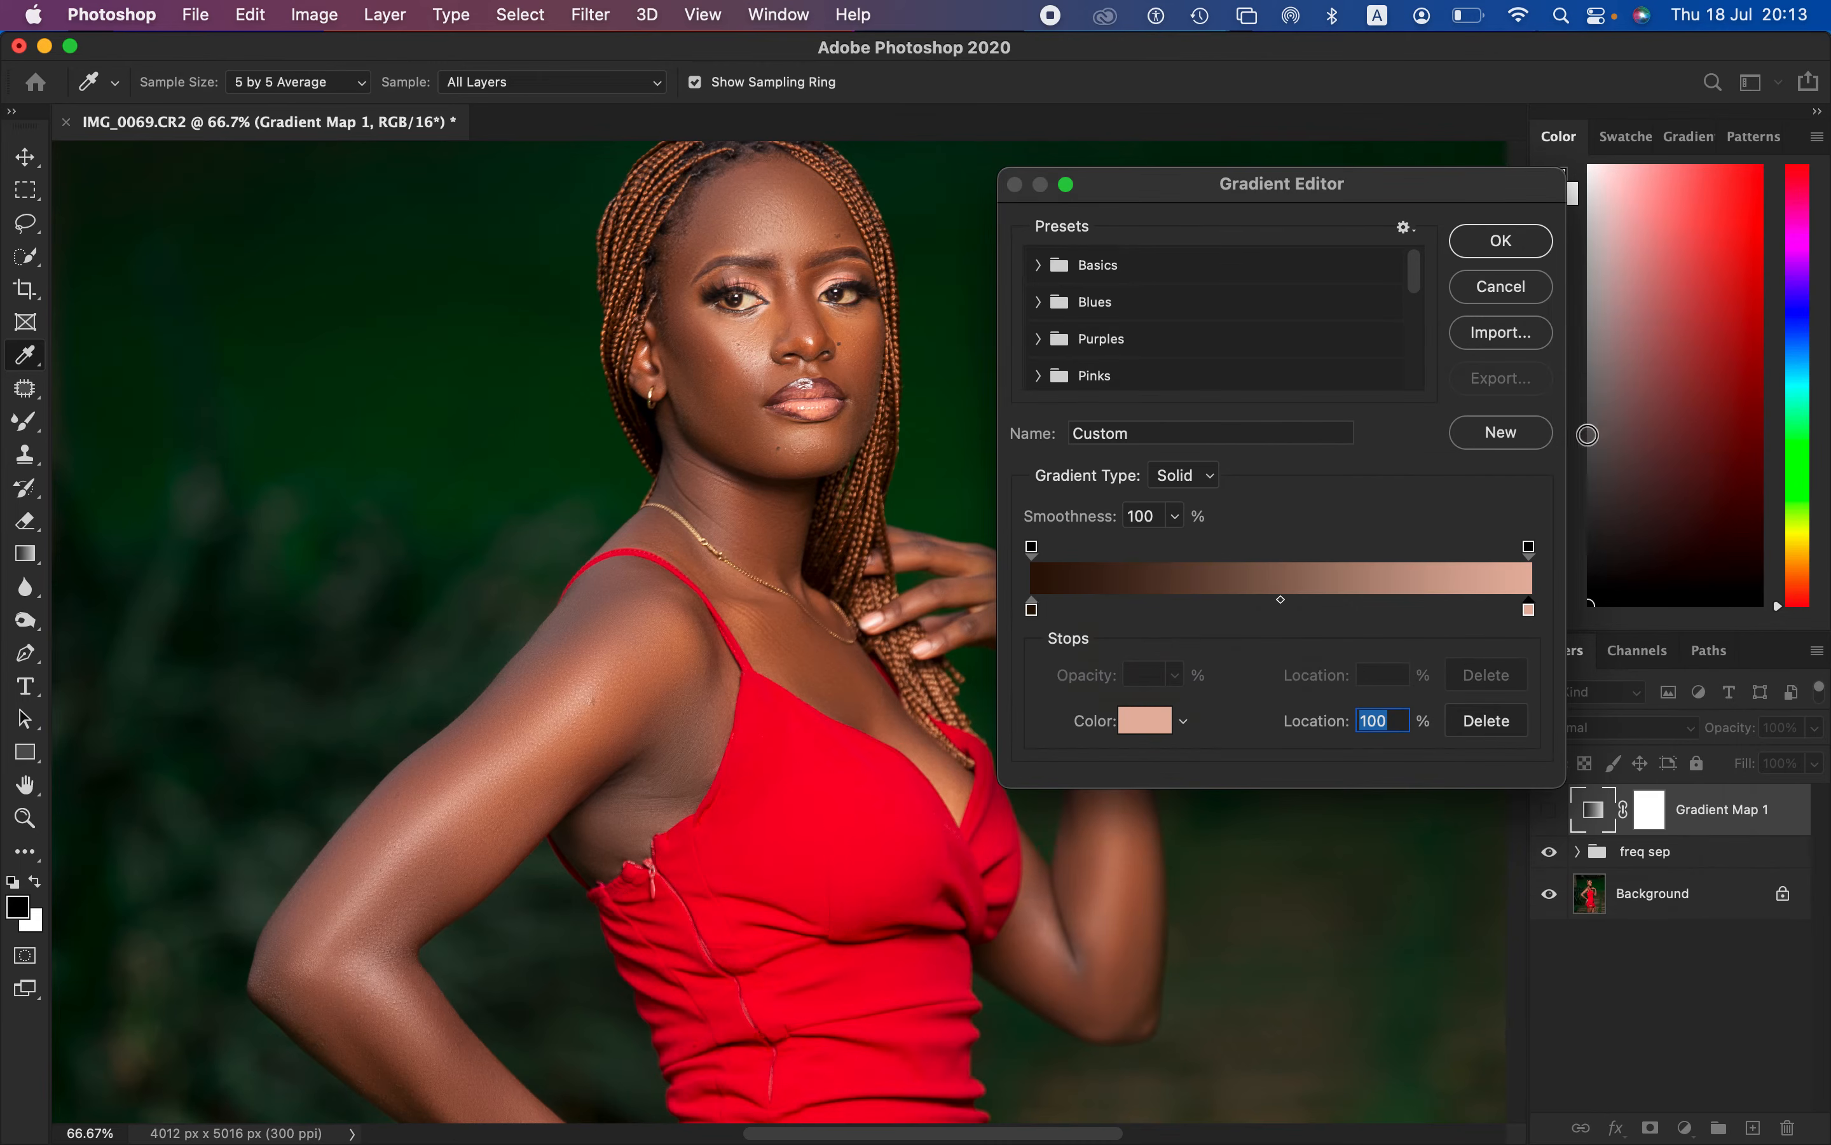
Step: Add a middle colour stop at 50% using a midtone sampled from the upper arm, and accept the gradient
{"action": "left_click", "coordinate": [1269, 604]}
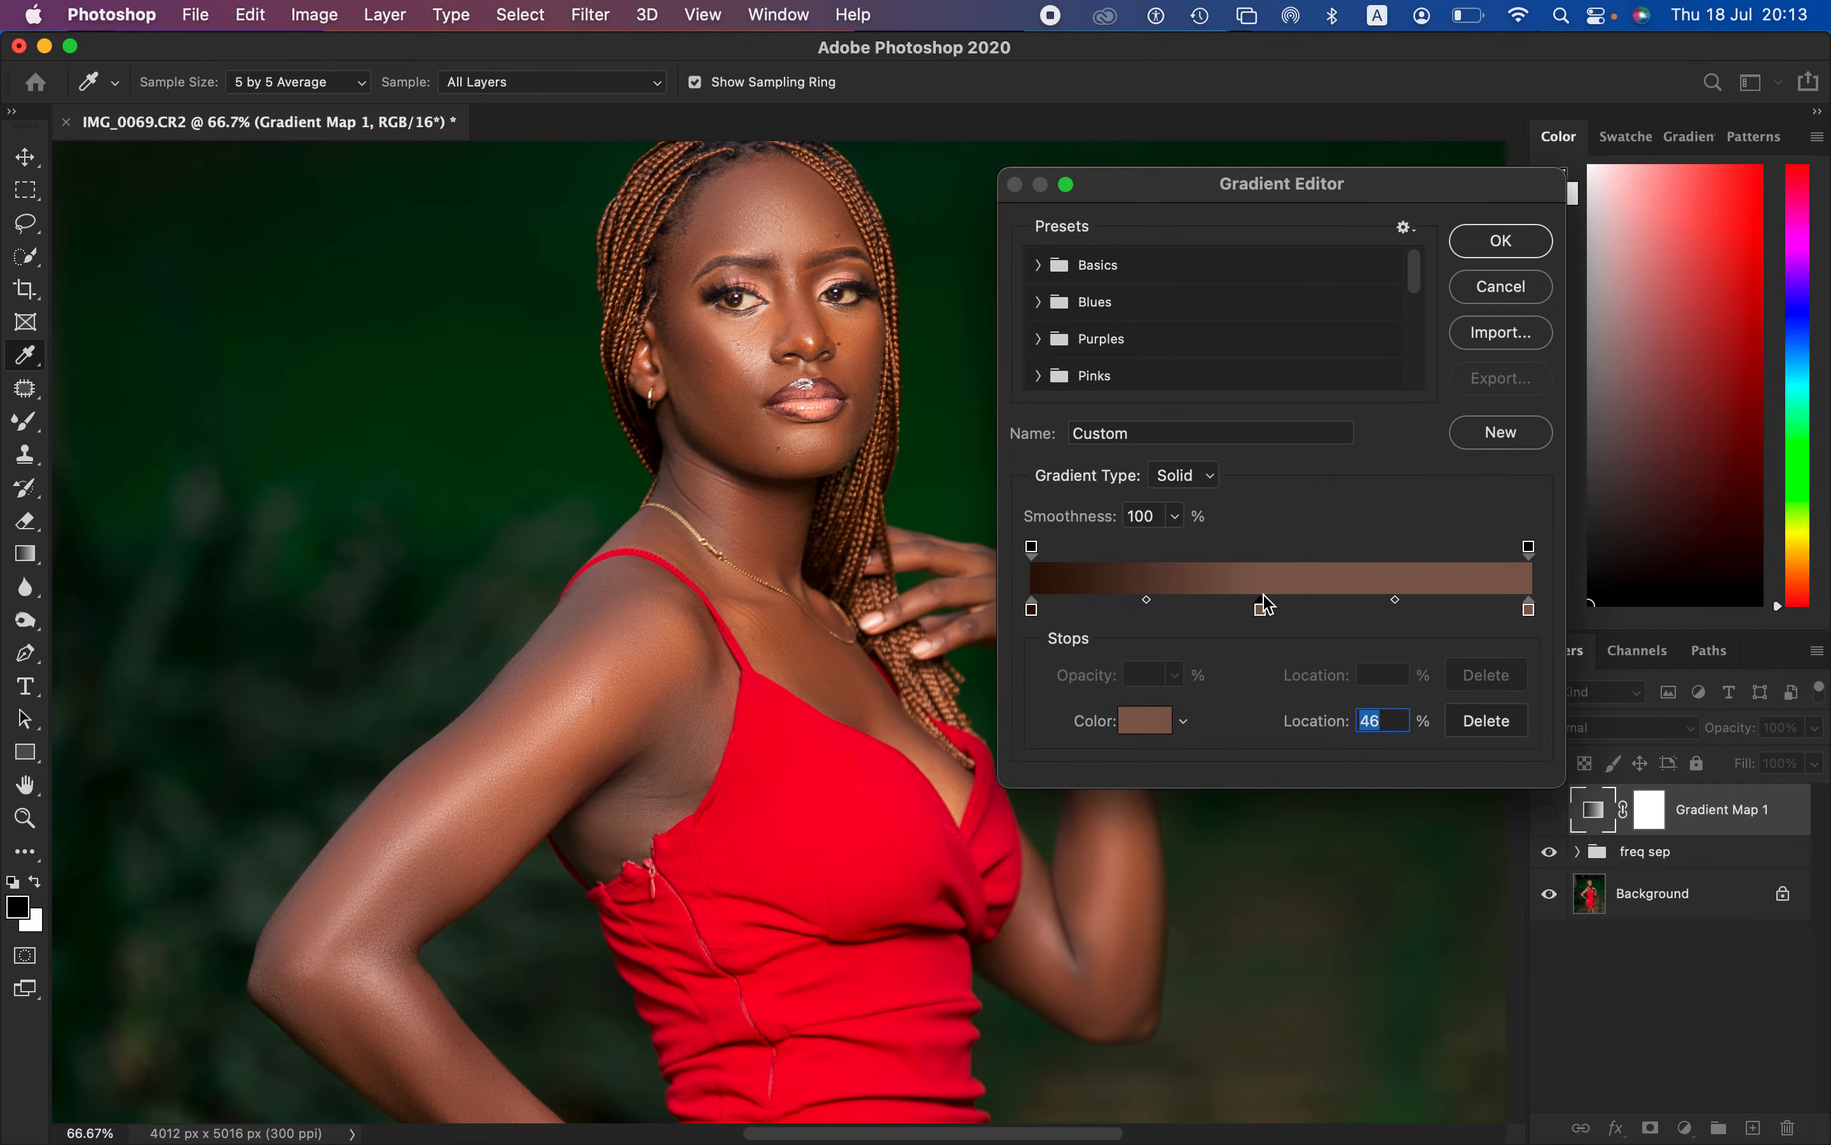
{"action": "type", "text": "50"}
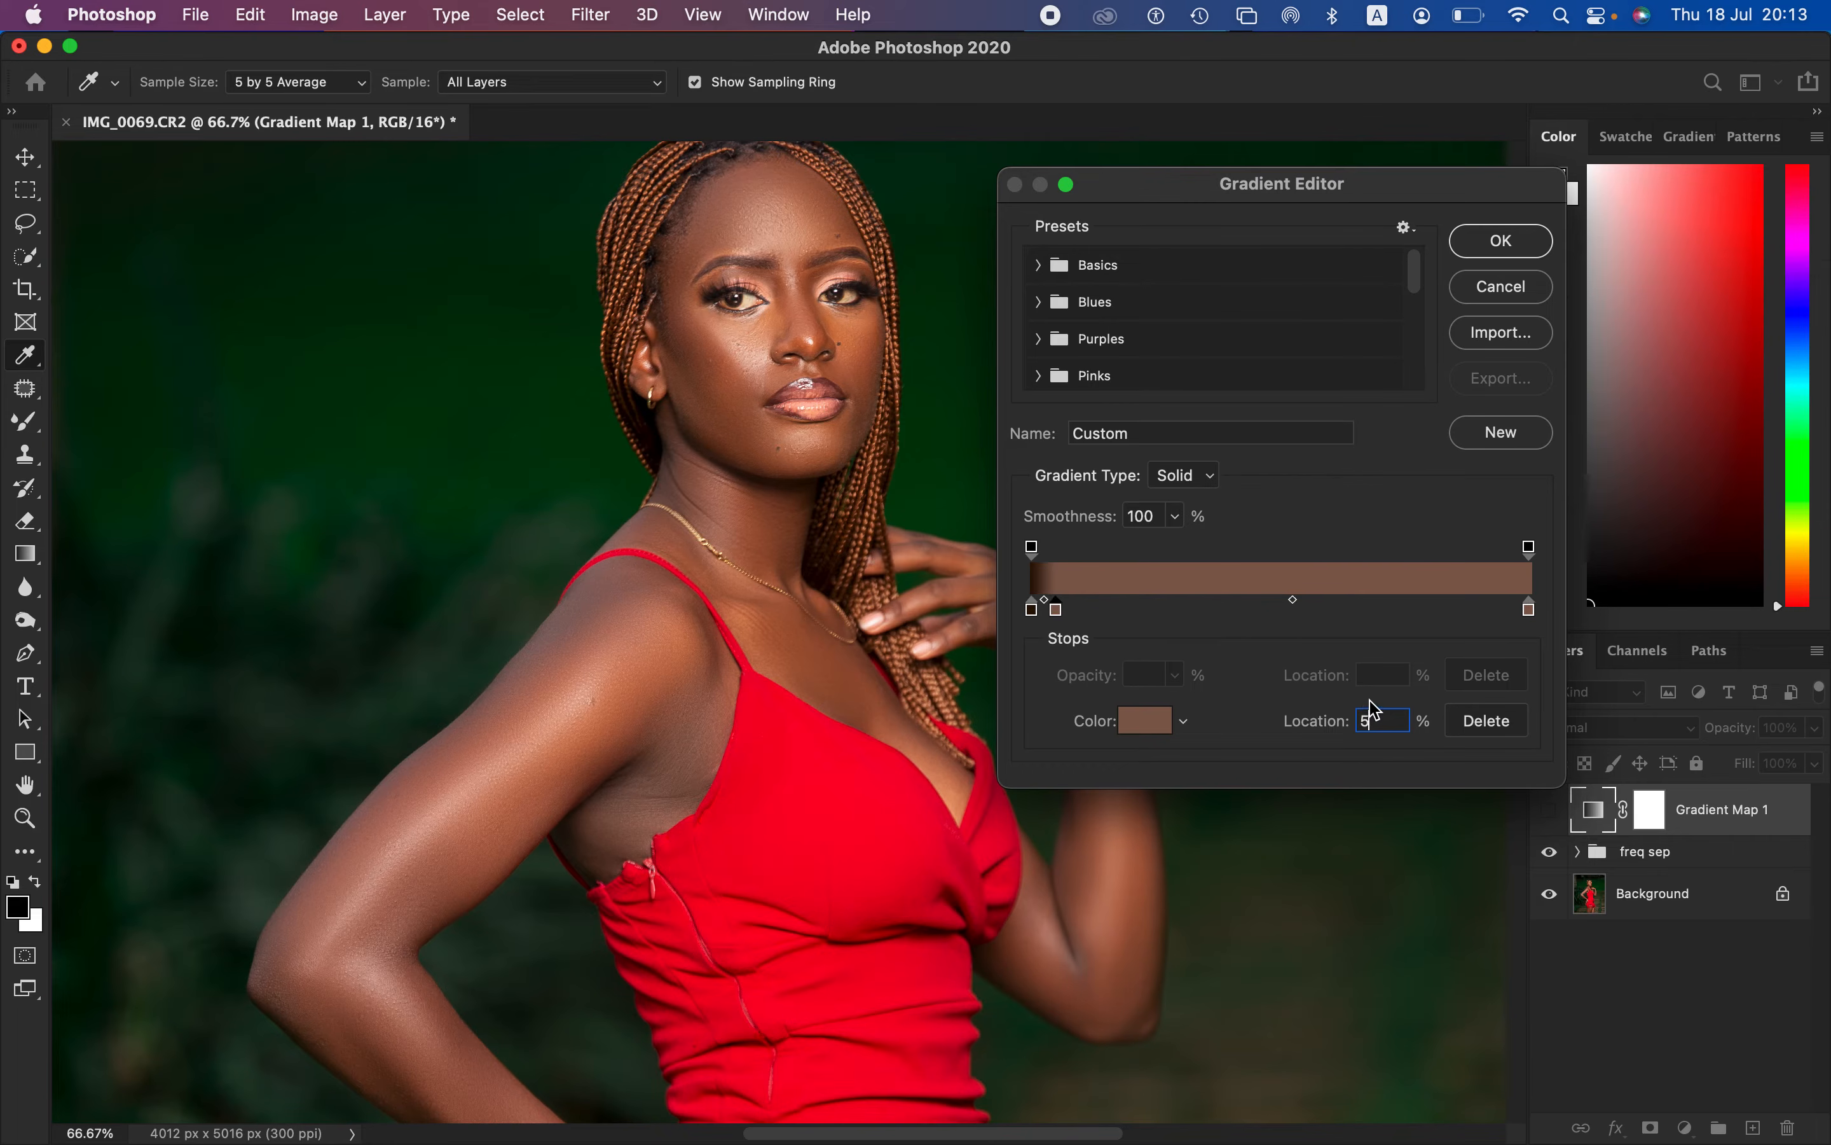
{"action": "left_click", "coordinate": [1145, 722]}
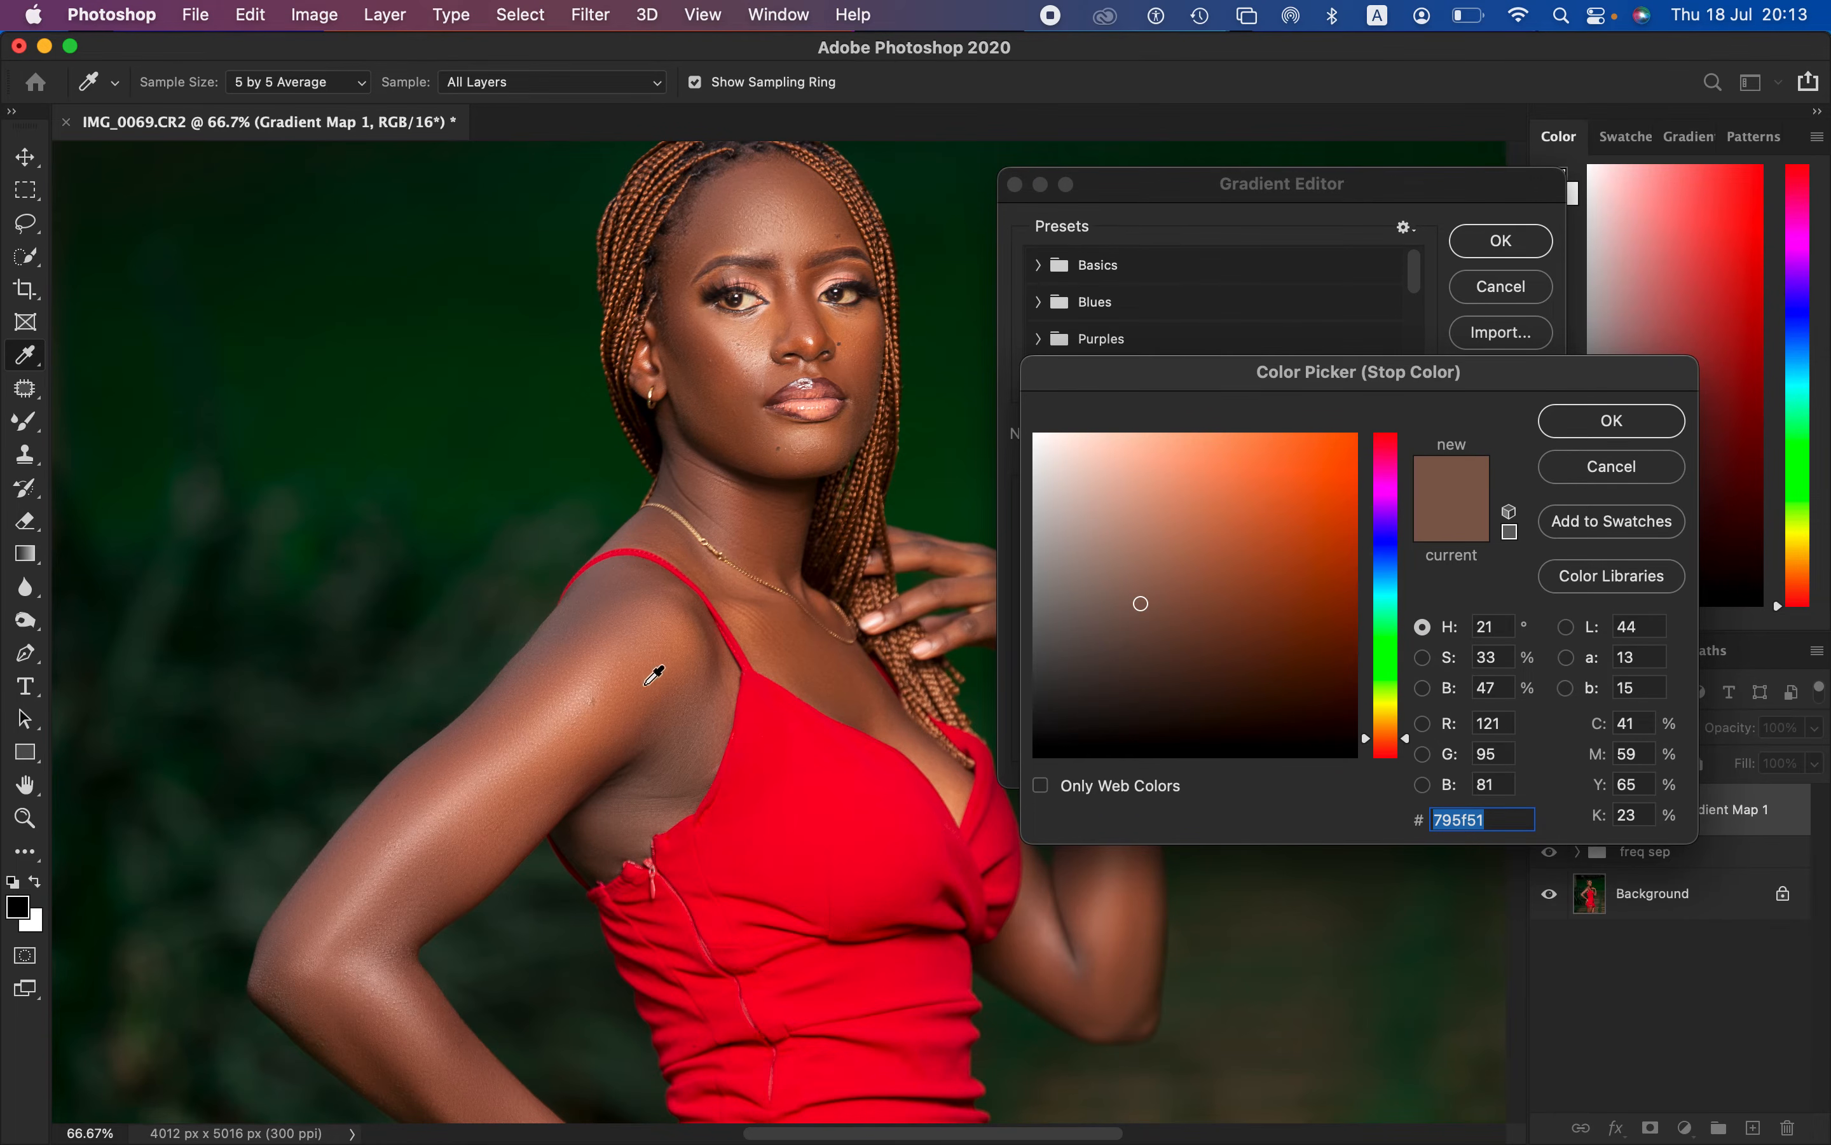
{"action": "left_click", "coordinate": [617, 716]}
{"action": "left_click", "coordinate": [1609, 418]}
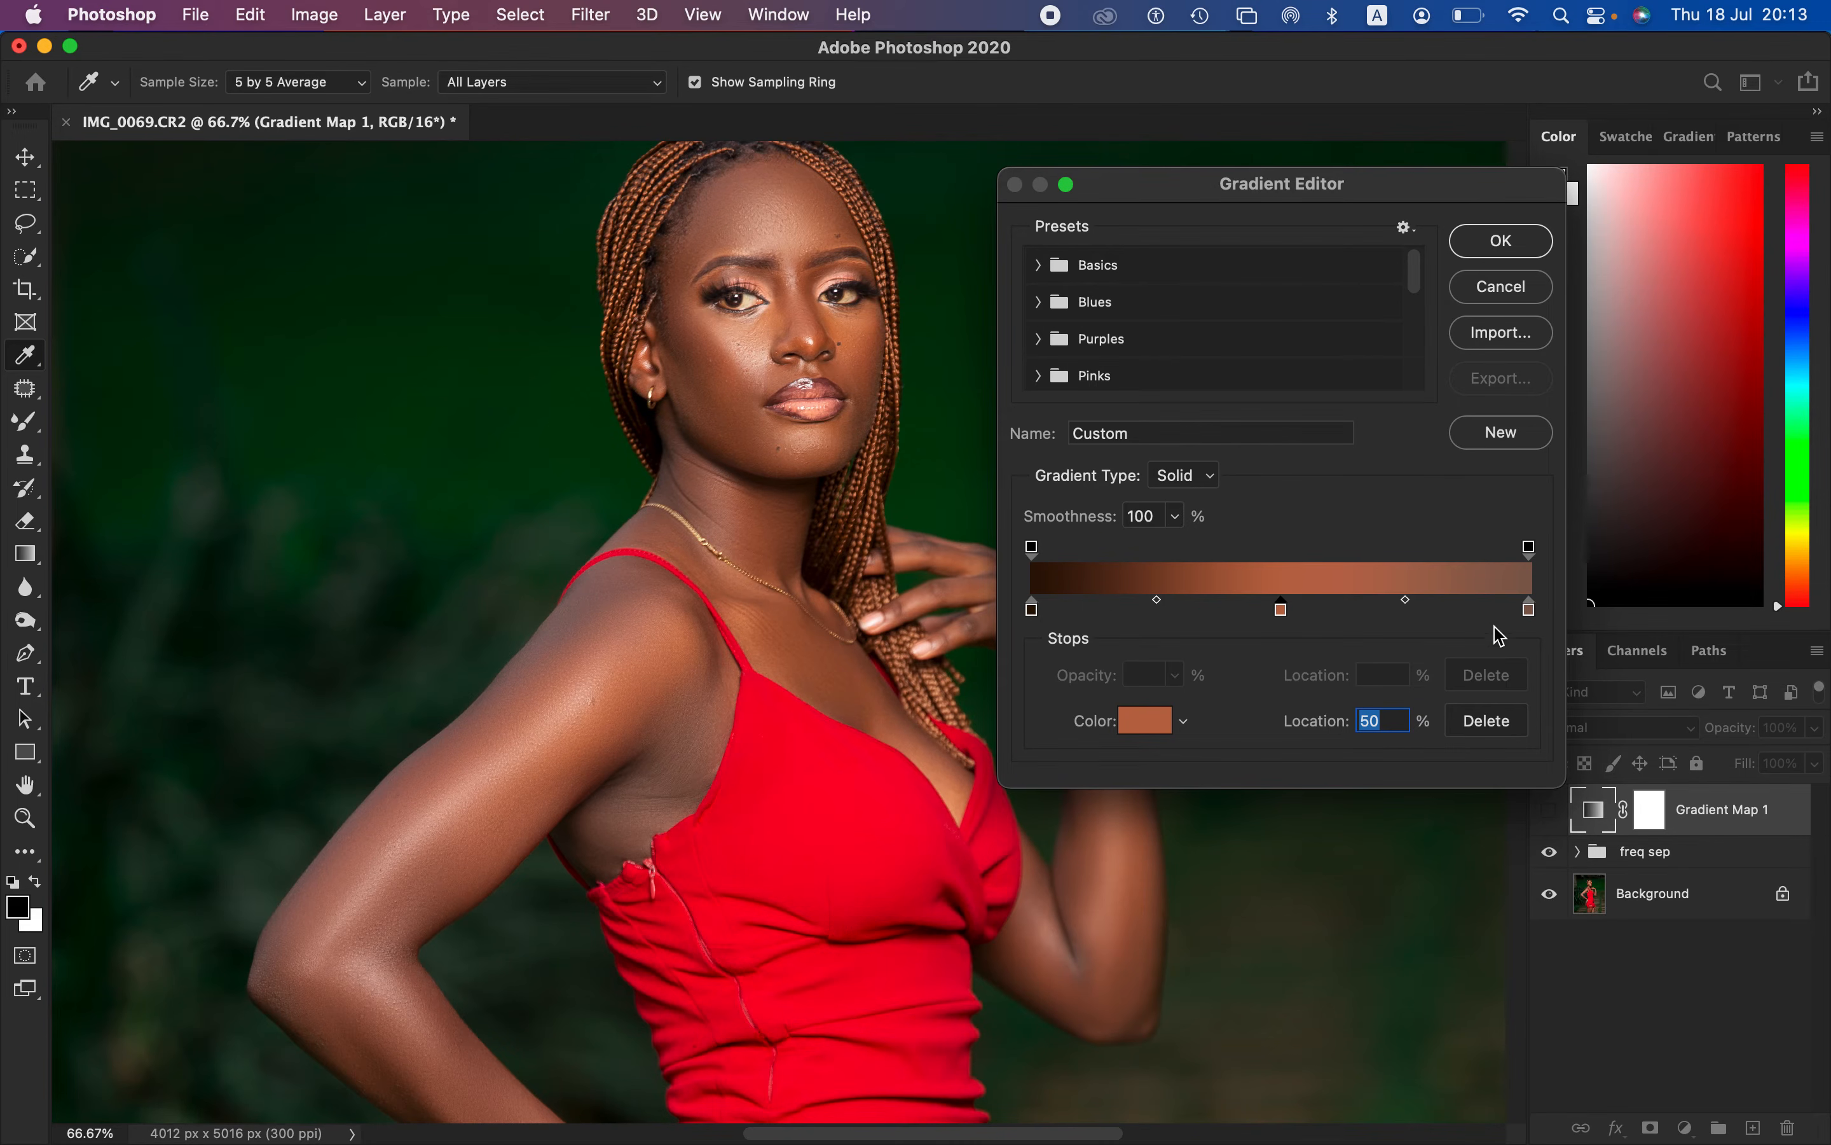
{"action": "left_click", "coordinate": [1502, 242]}
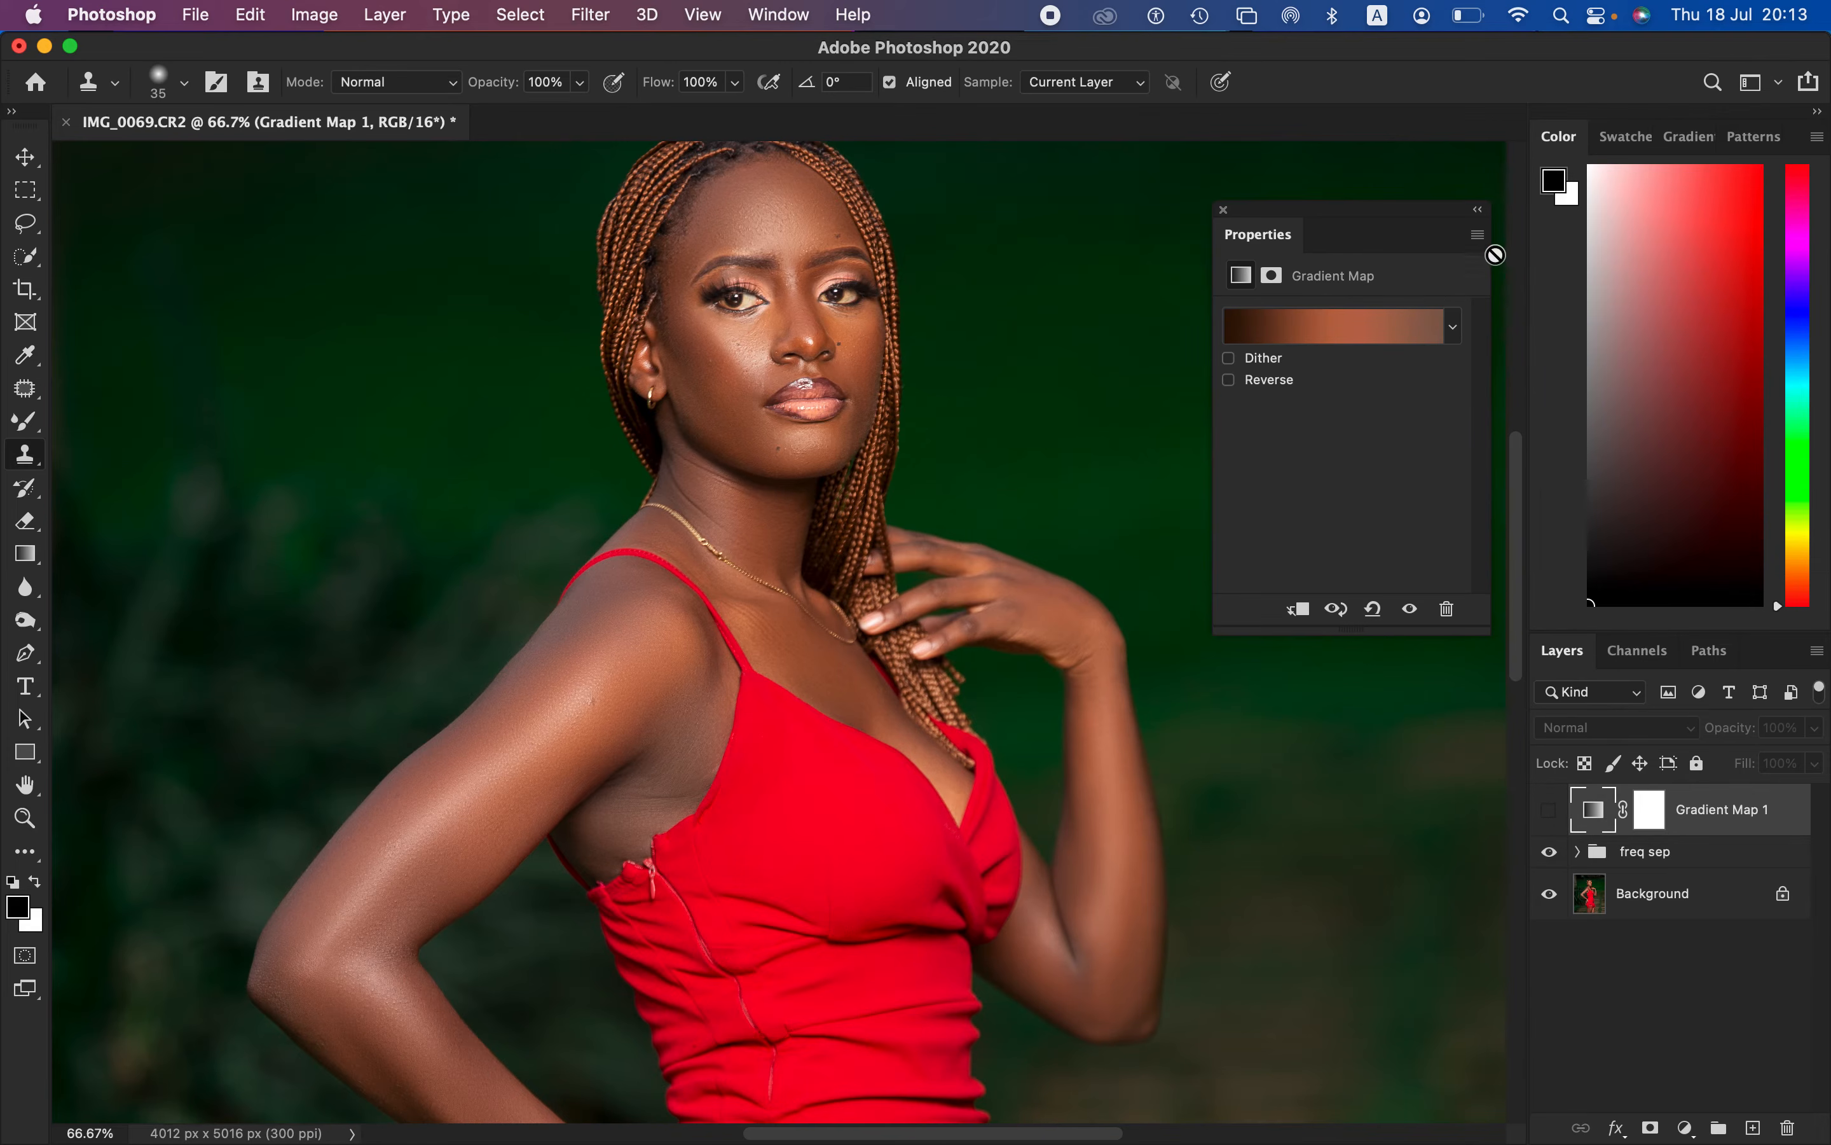
Step: Show the Gradient Map layer and set its blend mode to Color
{"action": "left_click", "coordinate": [1548, 819]}
{"action": "left_click", "coordinate": [1597, 728]}
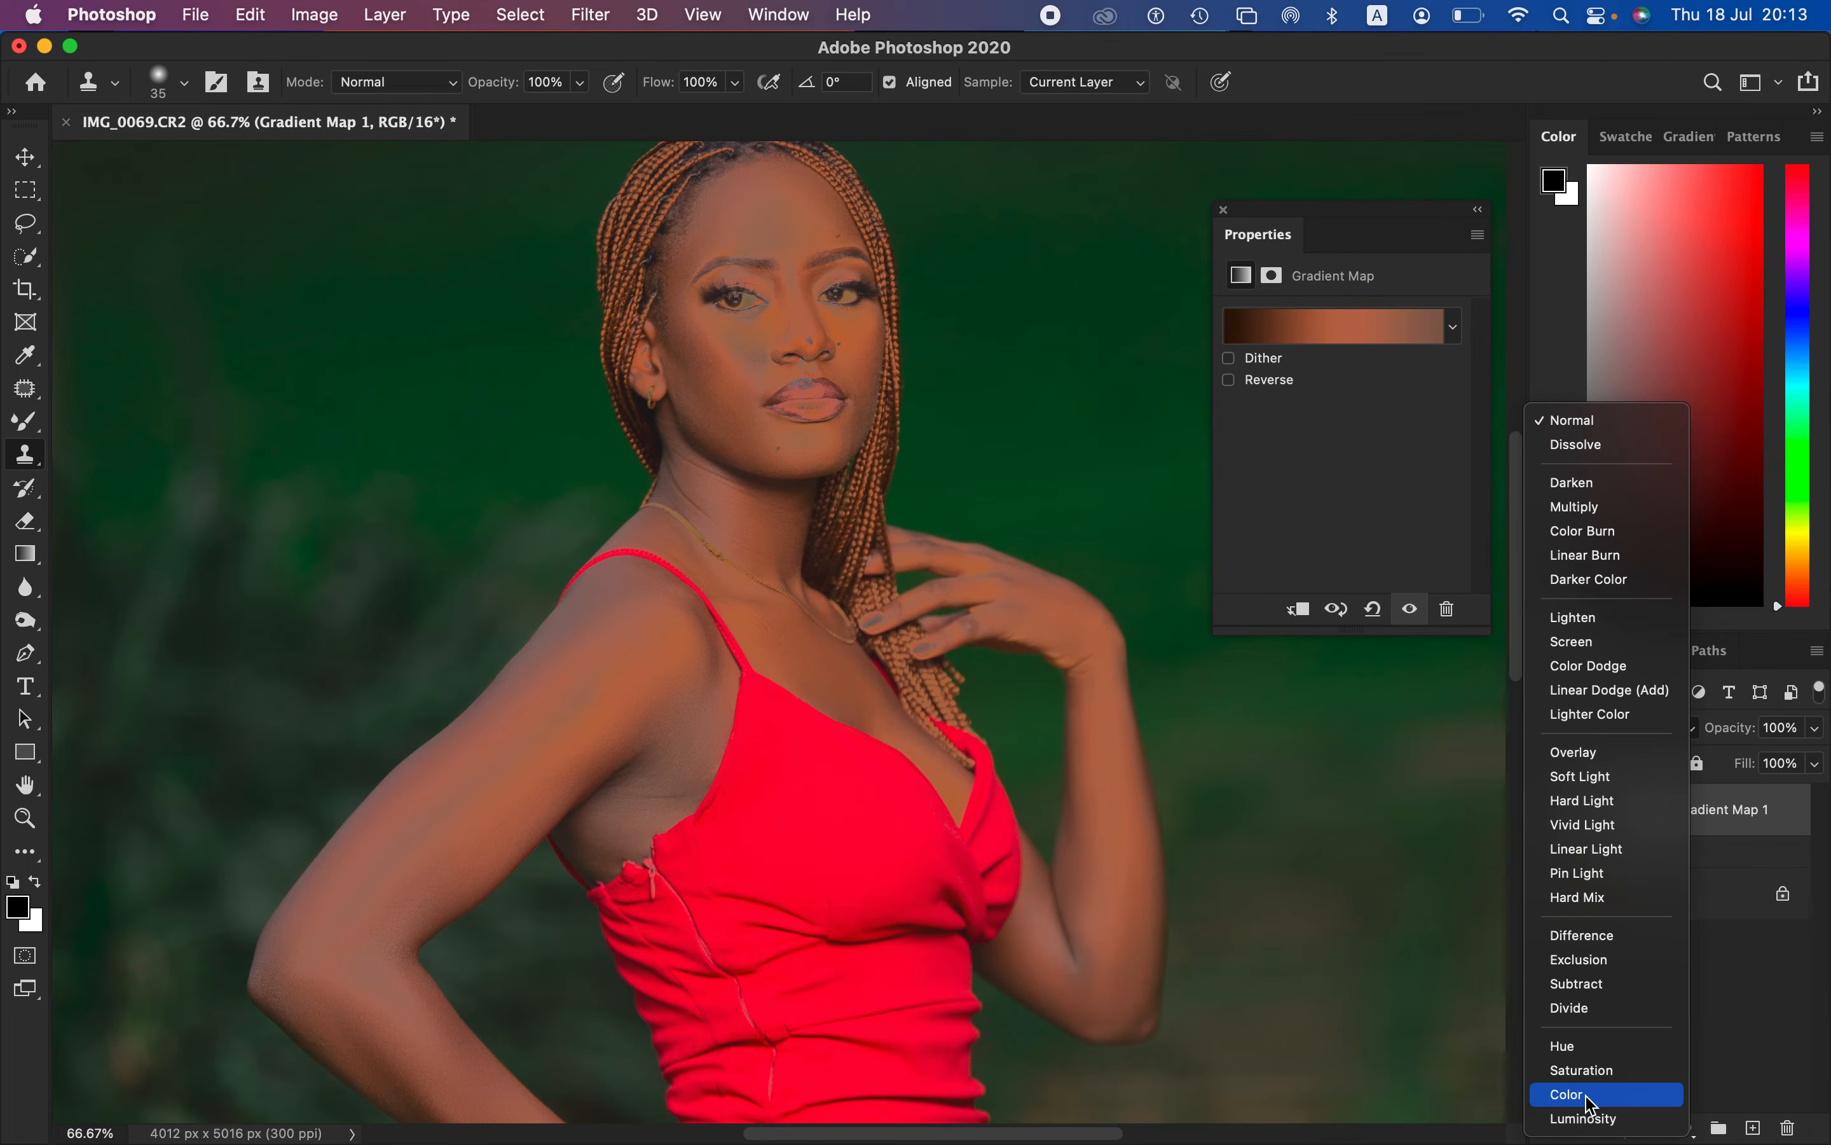
{"action": "left_click", "coordinate": [1588, 1094]}
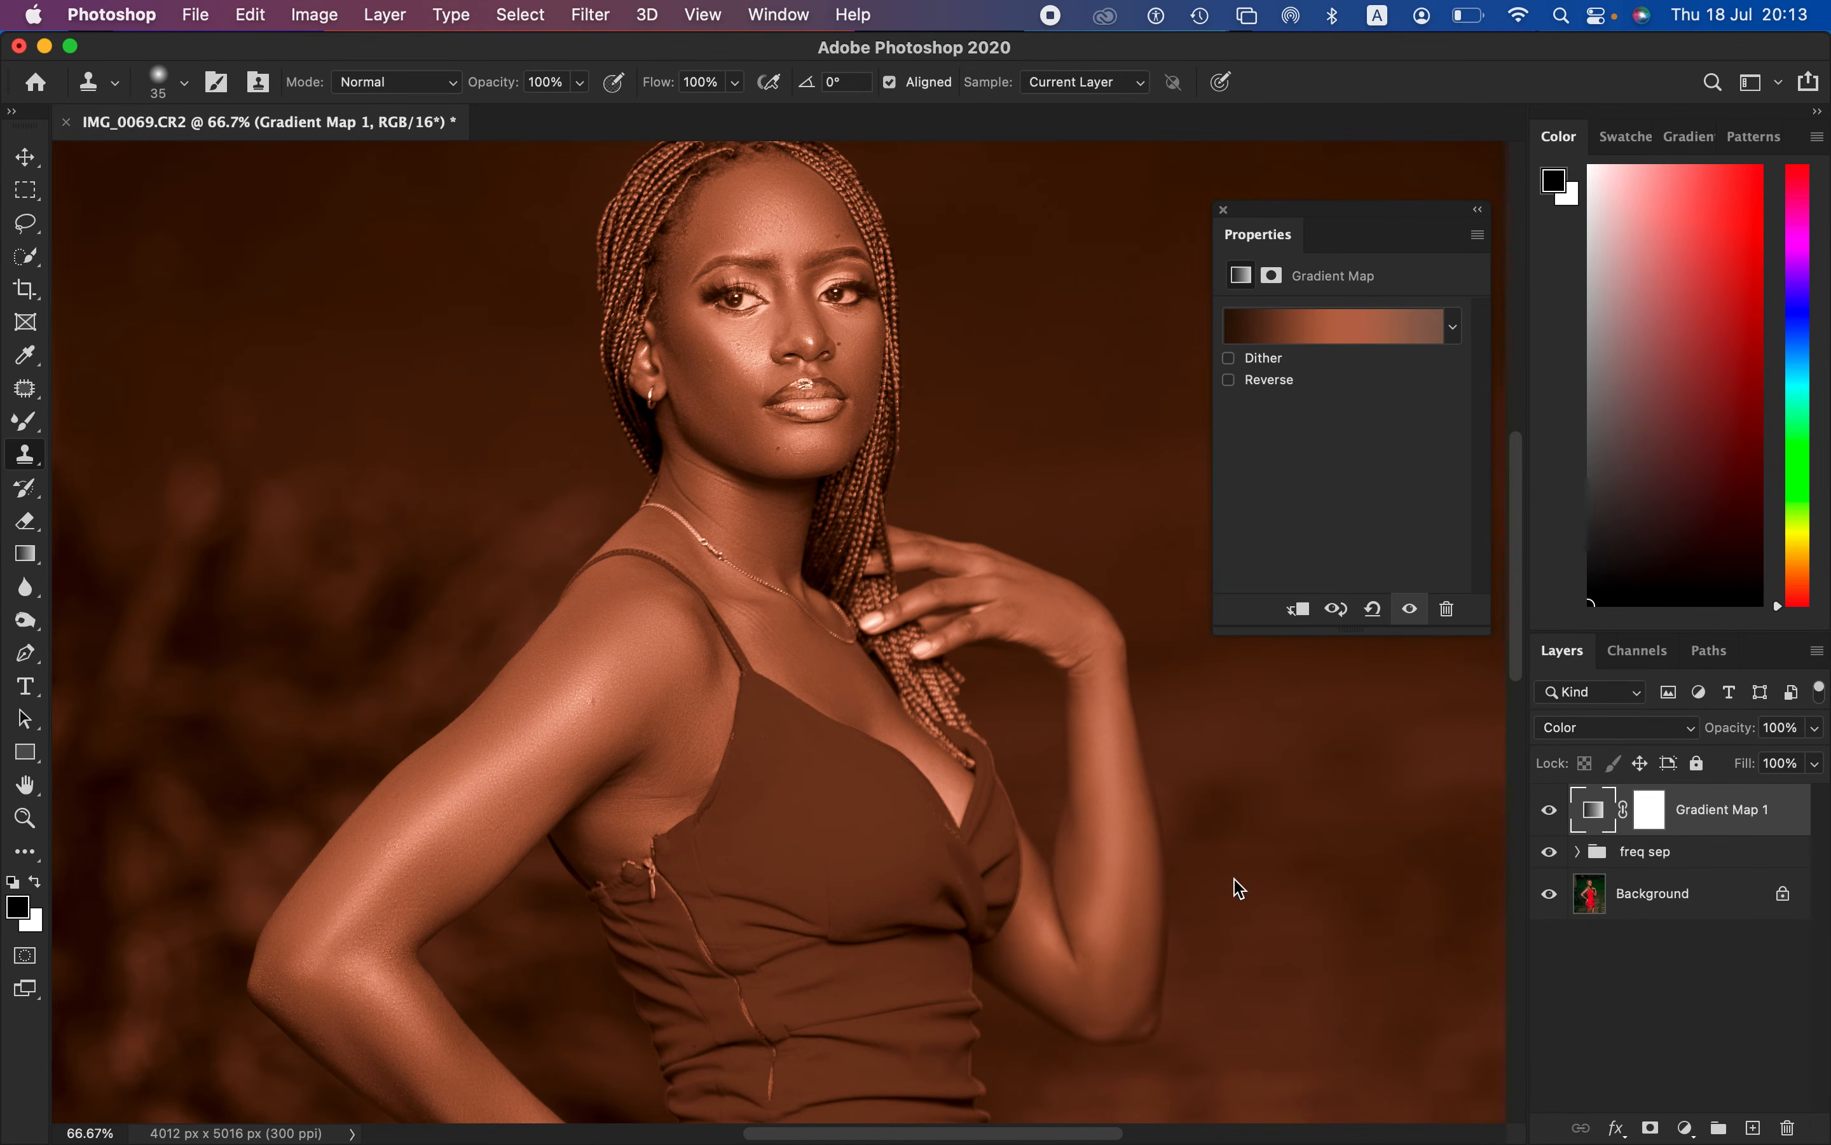
Step: Invert the Gradient Map's layer mask to black to hide the colour effect
{"action": "key", "text": "super+minus"}
{"action": "key", "text": "super+minus"}
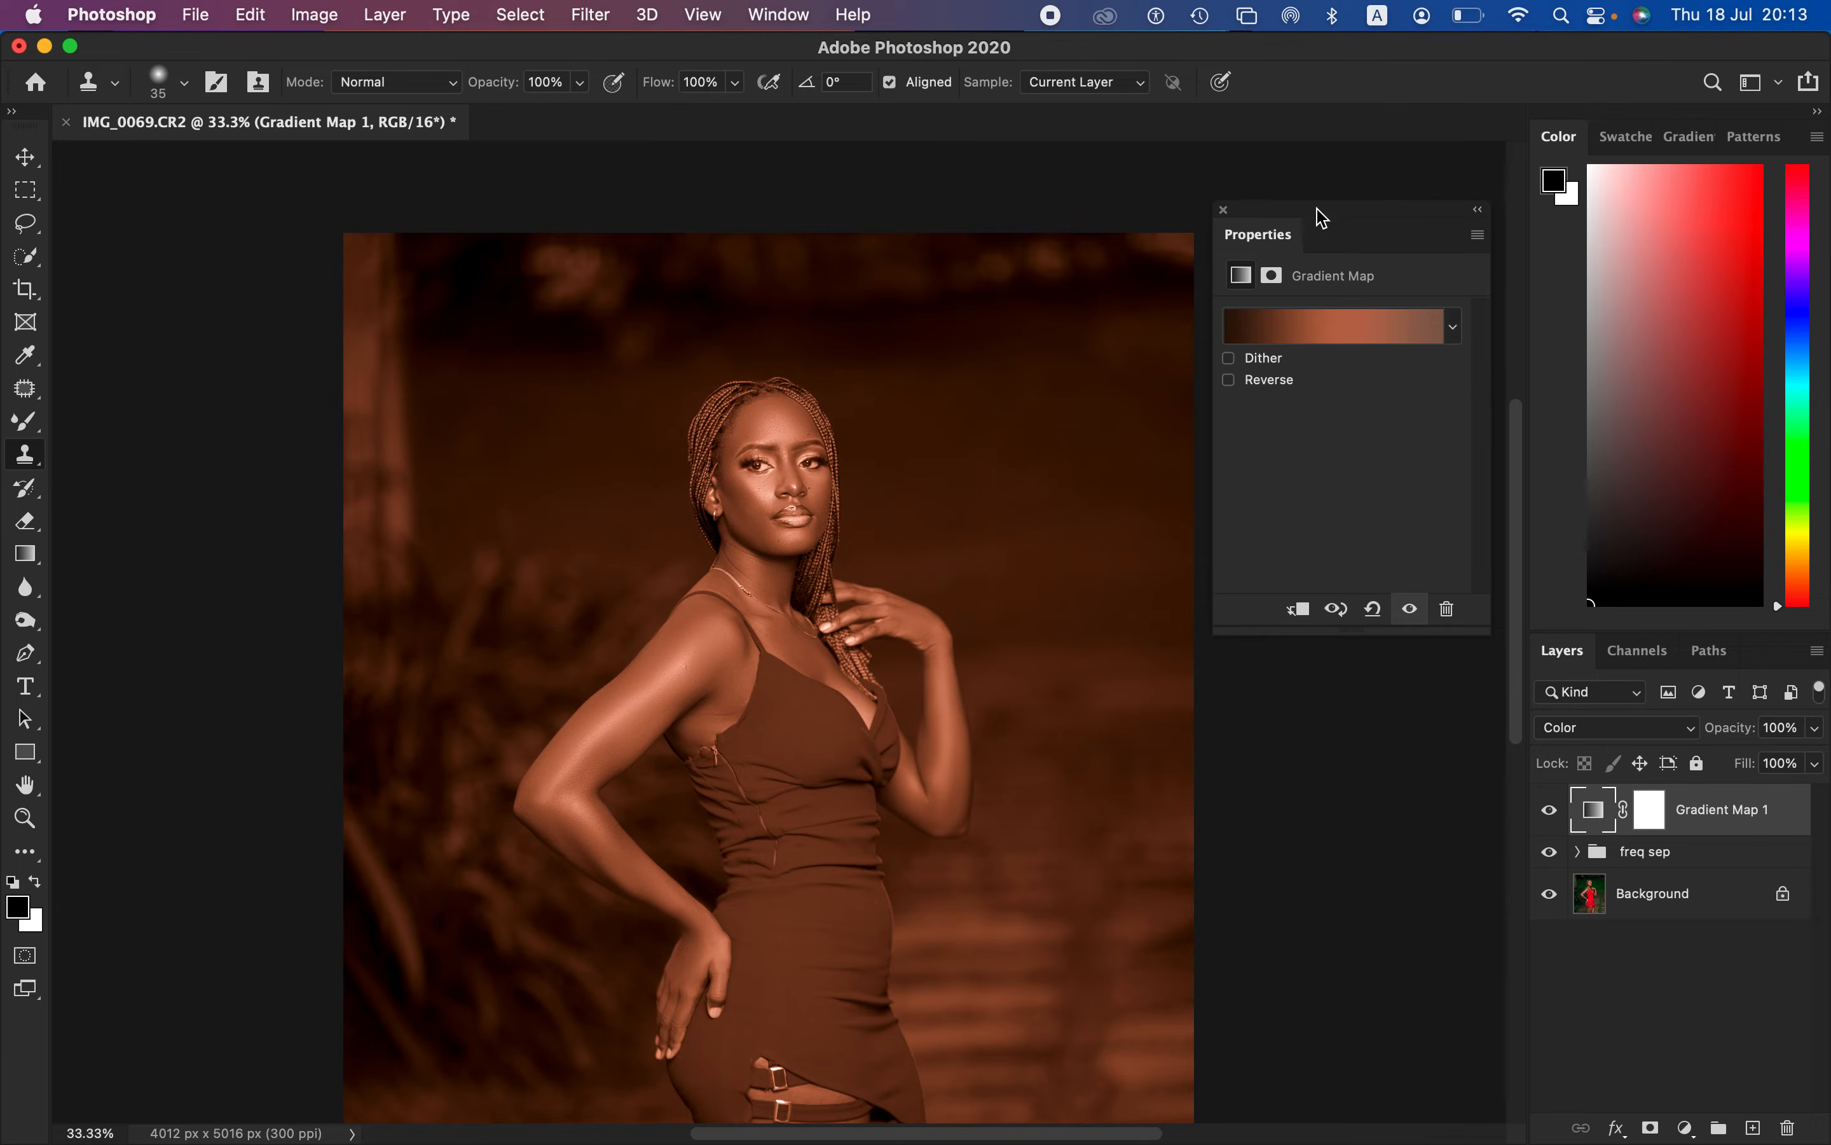
{"action": "left_click", "coordinate": [1222, 207]}
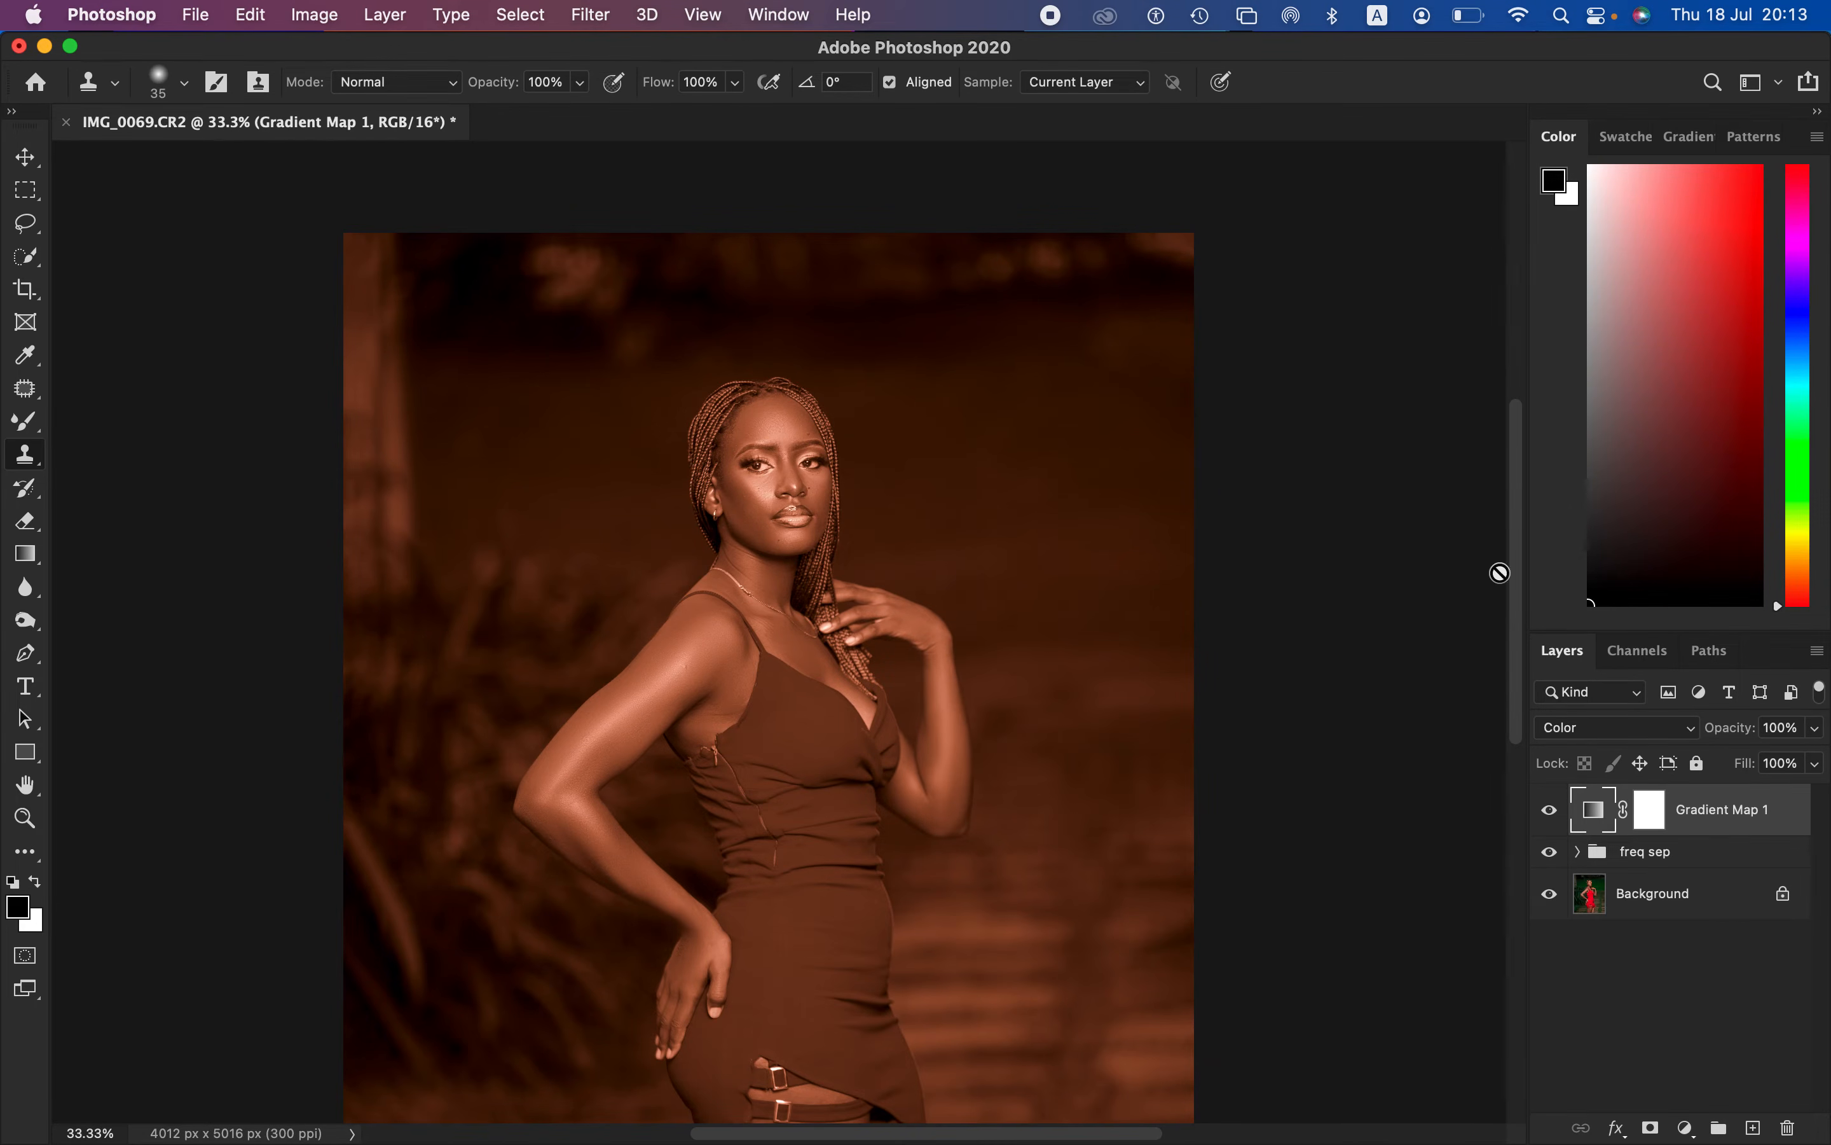
{"action": "left_click", "coordinate": [1638, 819]}
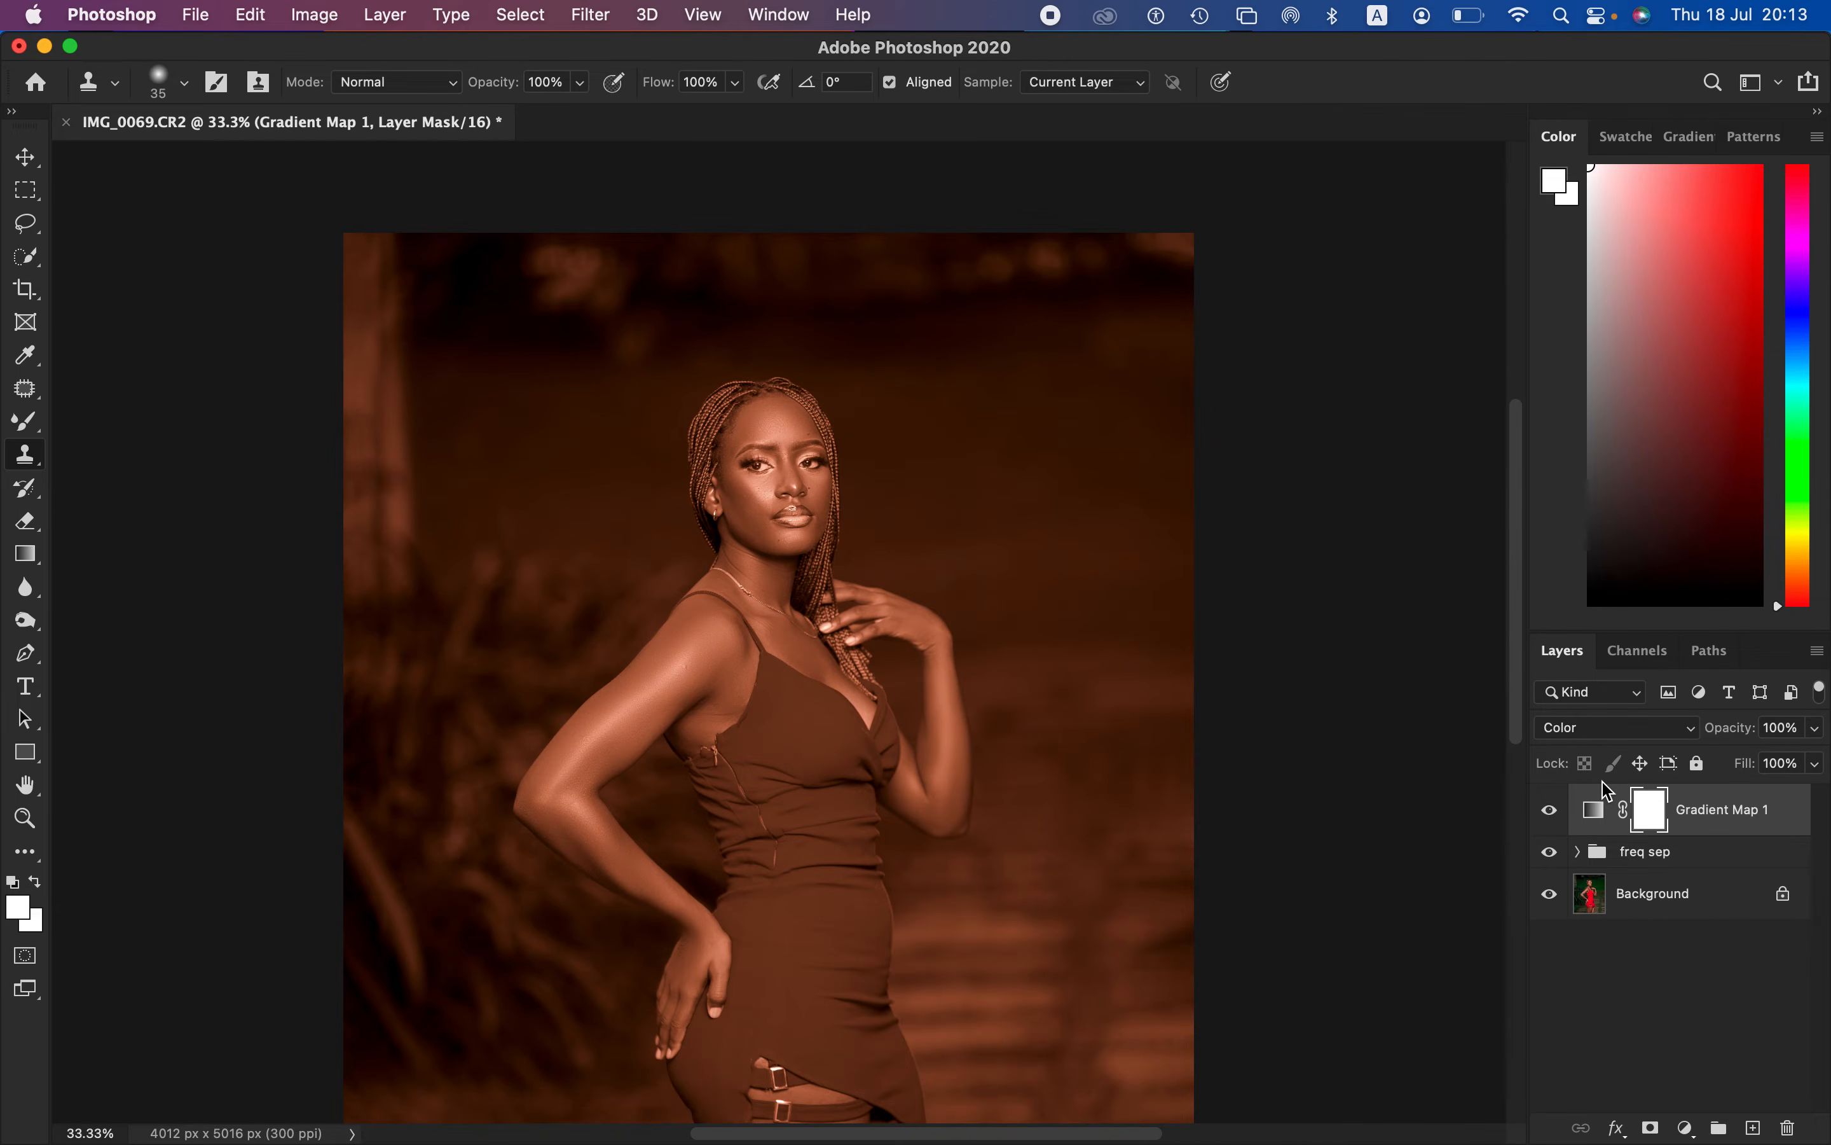
{"action": "key", "text": "super+i"}
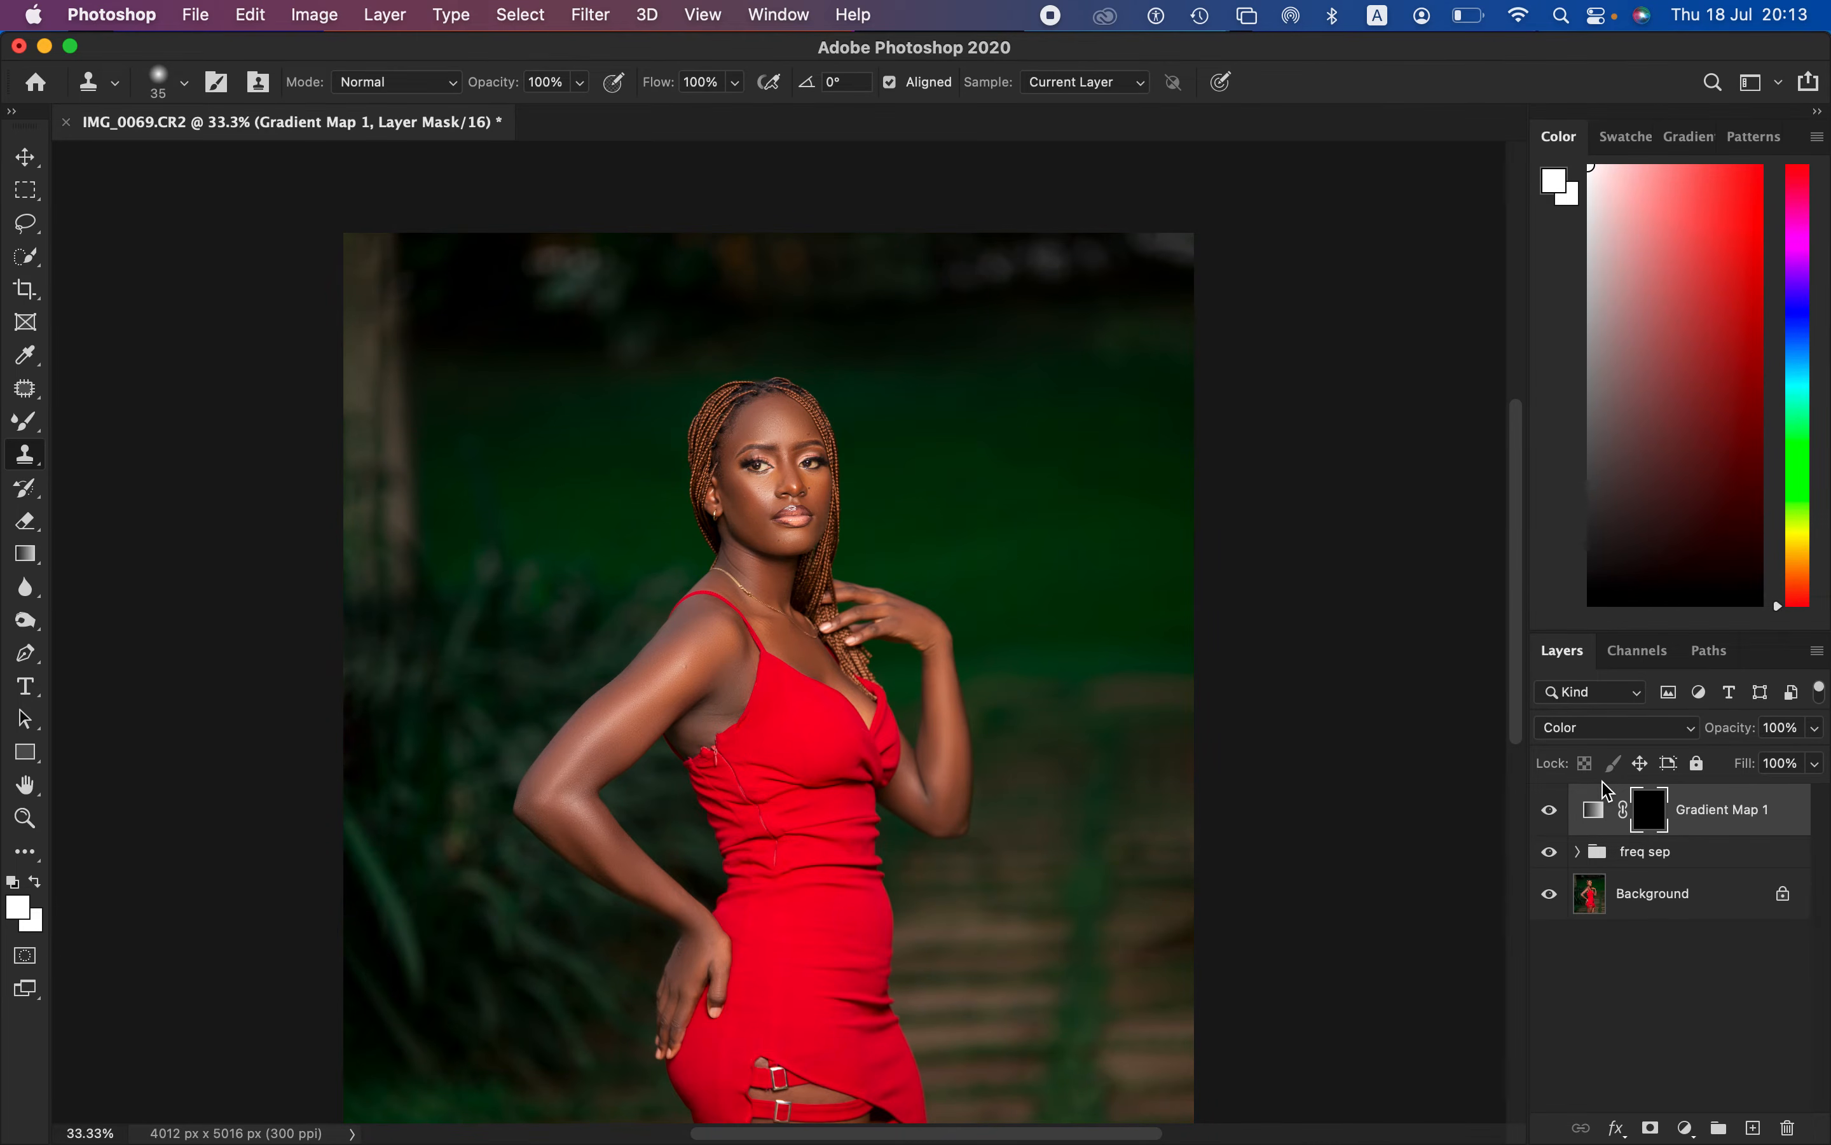
Step: Set up the Brush tool with a soft round tip, Normal mode, white foreground and black background
{"action": "left_click", "coordinate": [25, 422]}
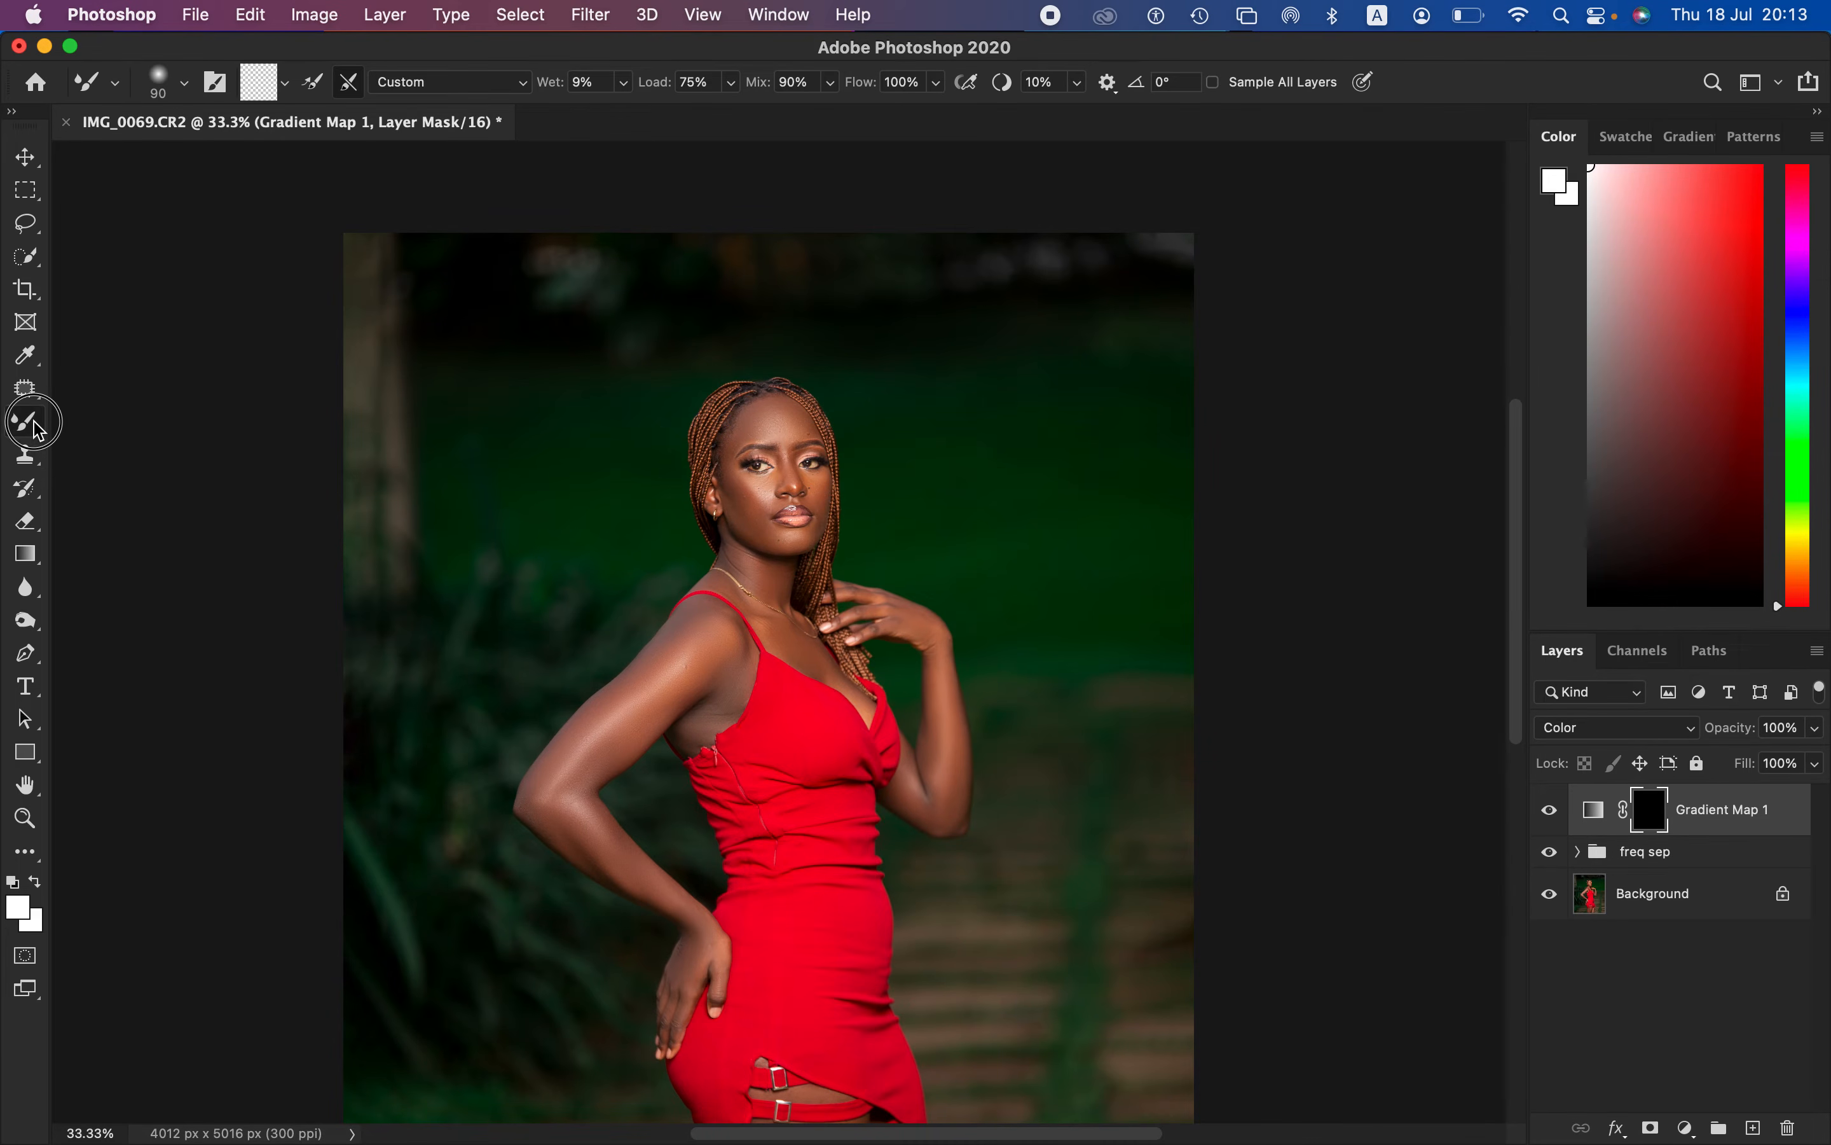
{"action": "right_click", "coordinate": [27, 421]}
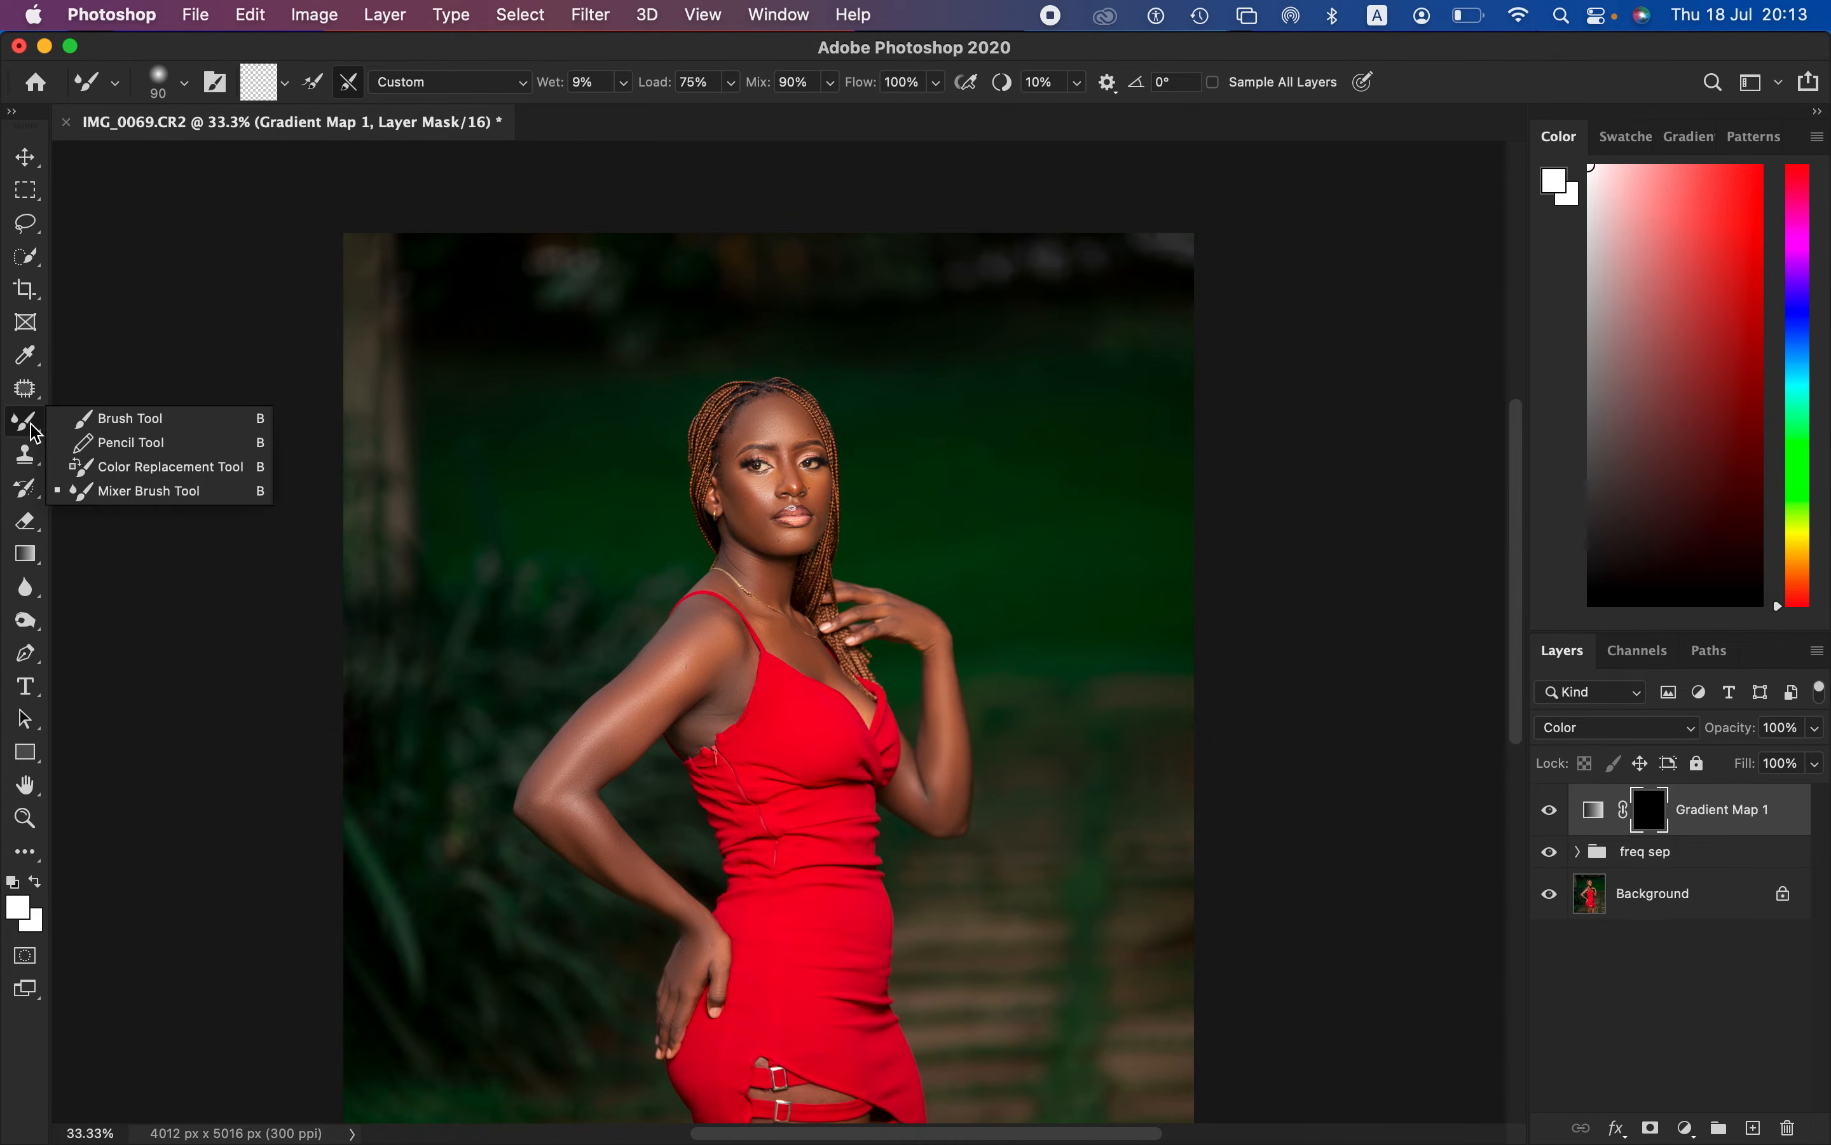
{"action": "left_click", "coordinate": [146, 421]}
{"action": "left_click", "coordinate": [184, 83]}
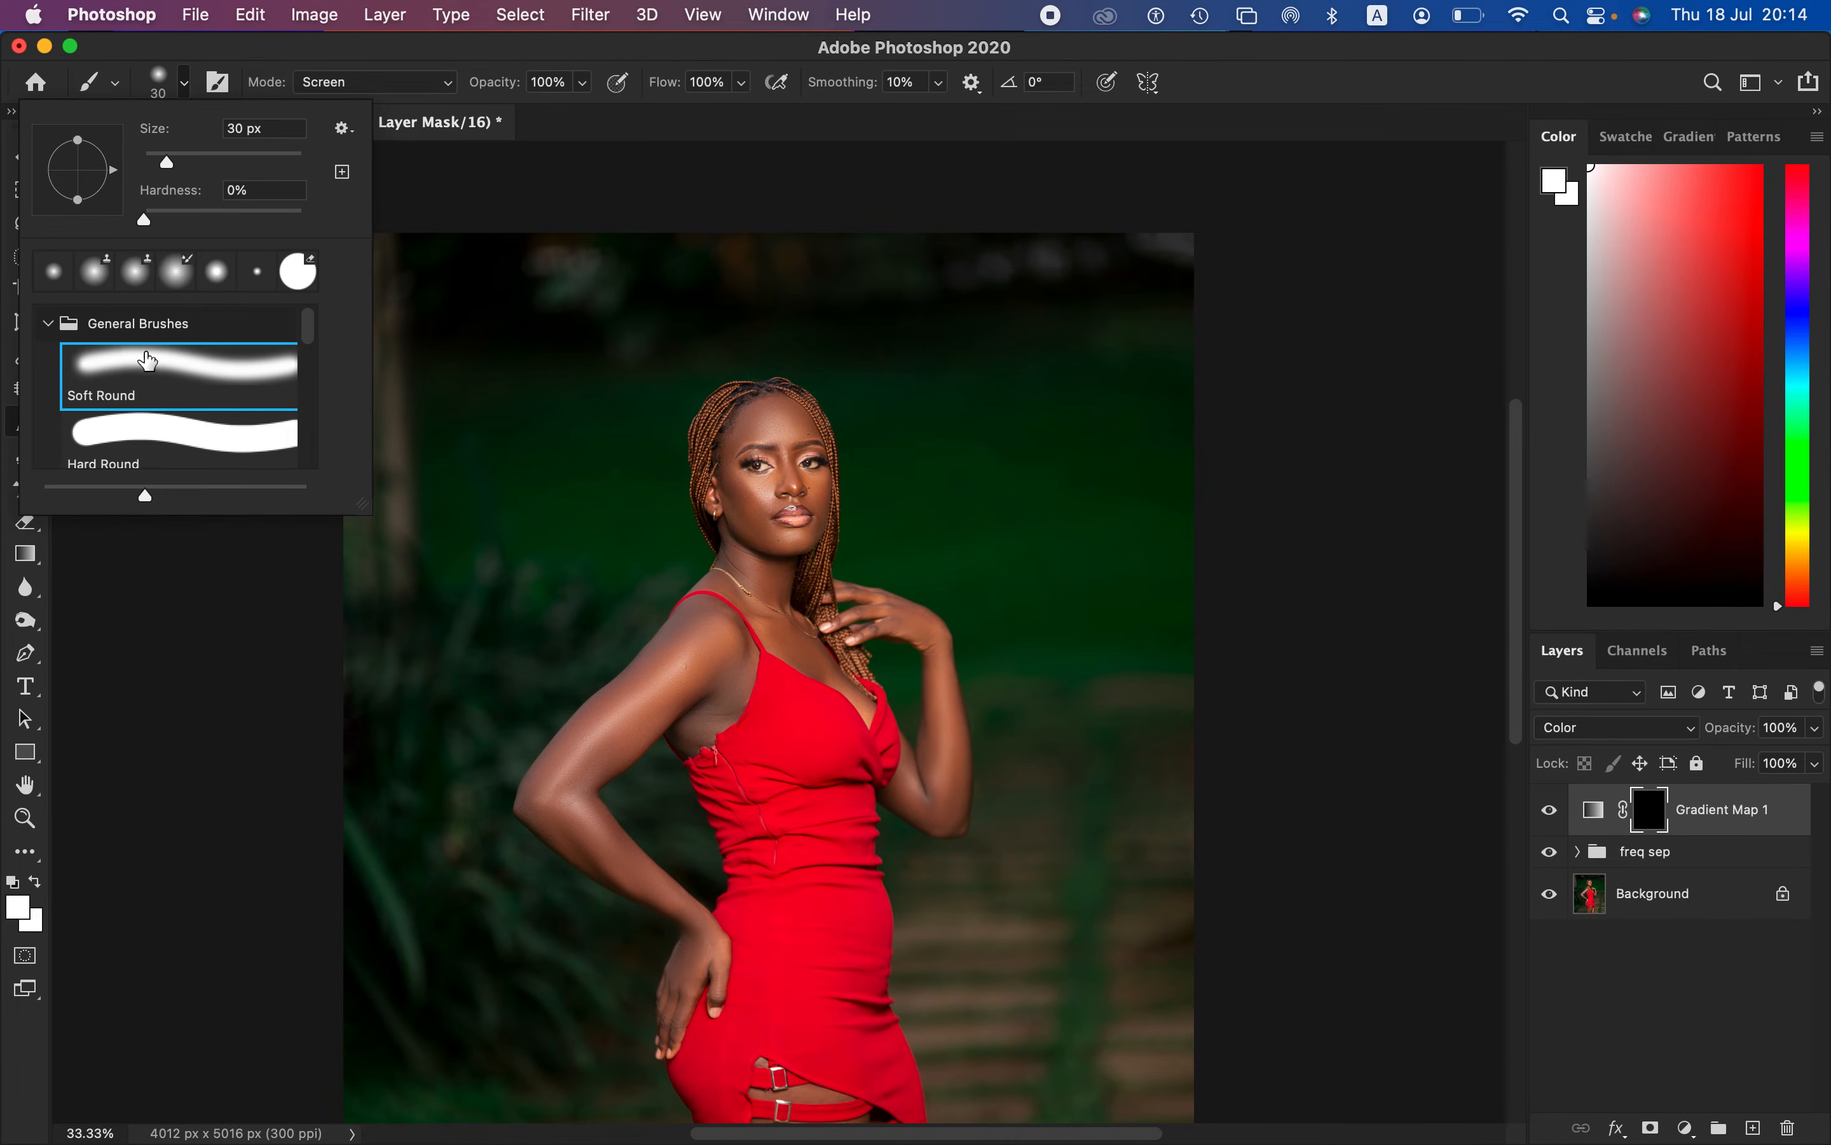
{"action": "left_click", "coordinate": [375, 83]}
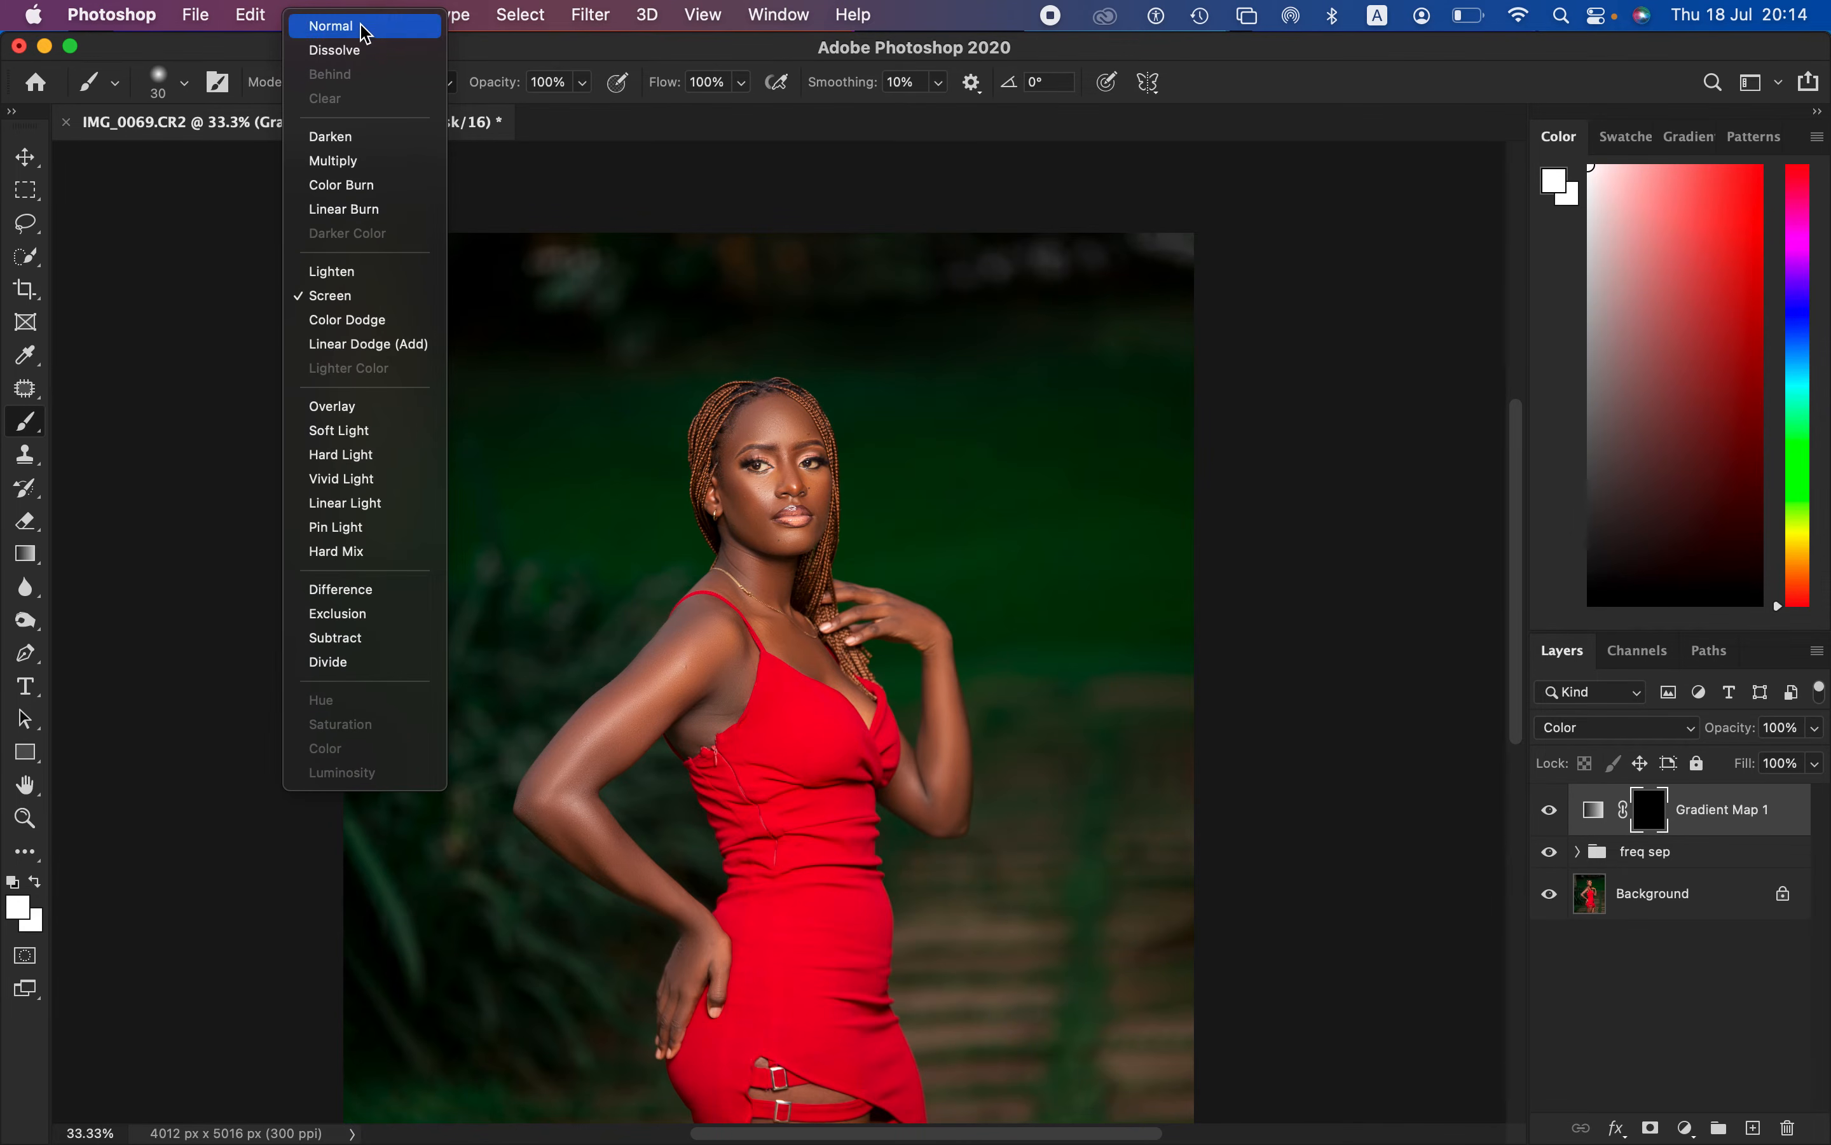
{"action": "left_click", "coordinate": [366, 32]}
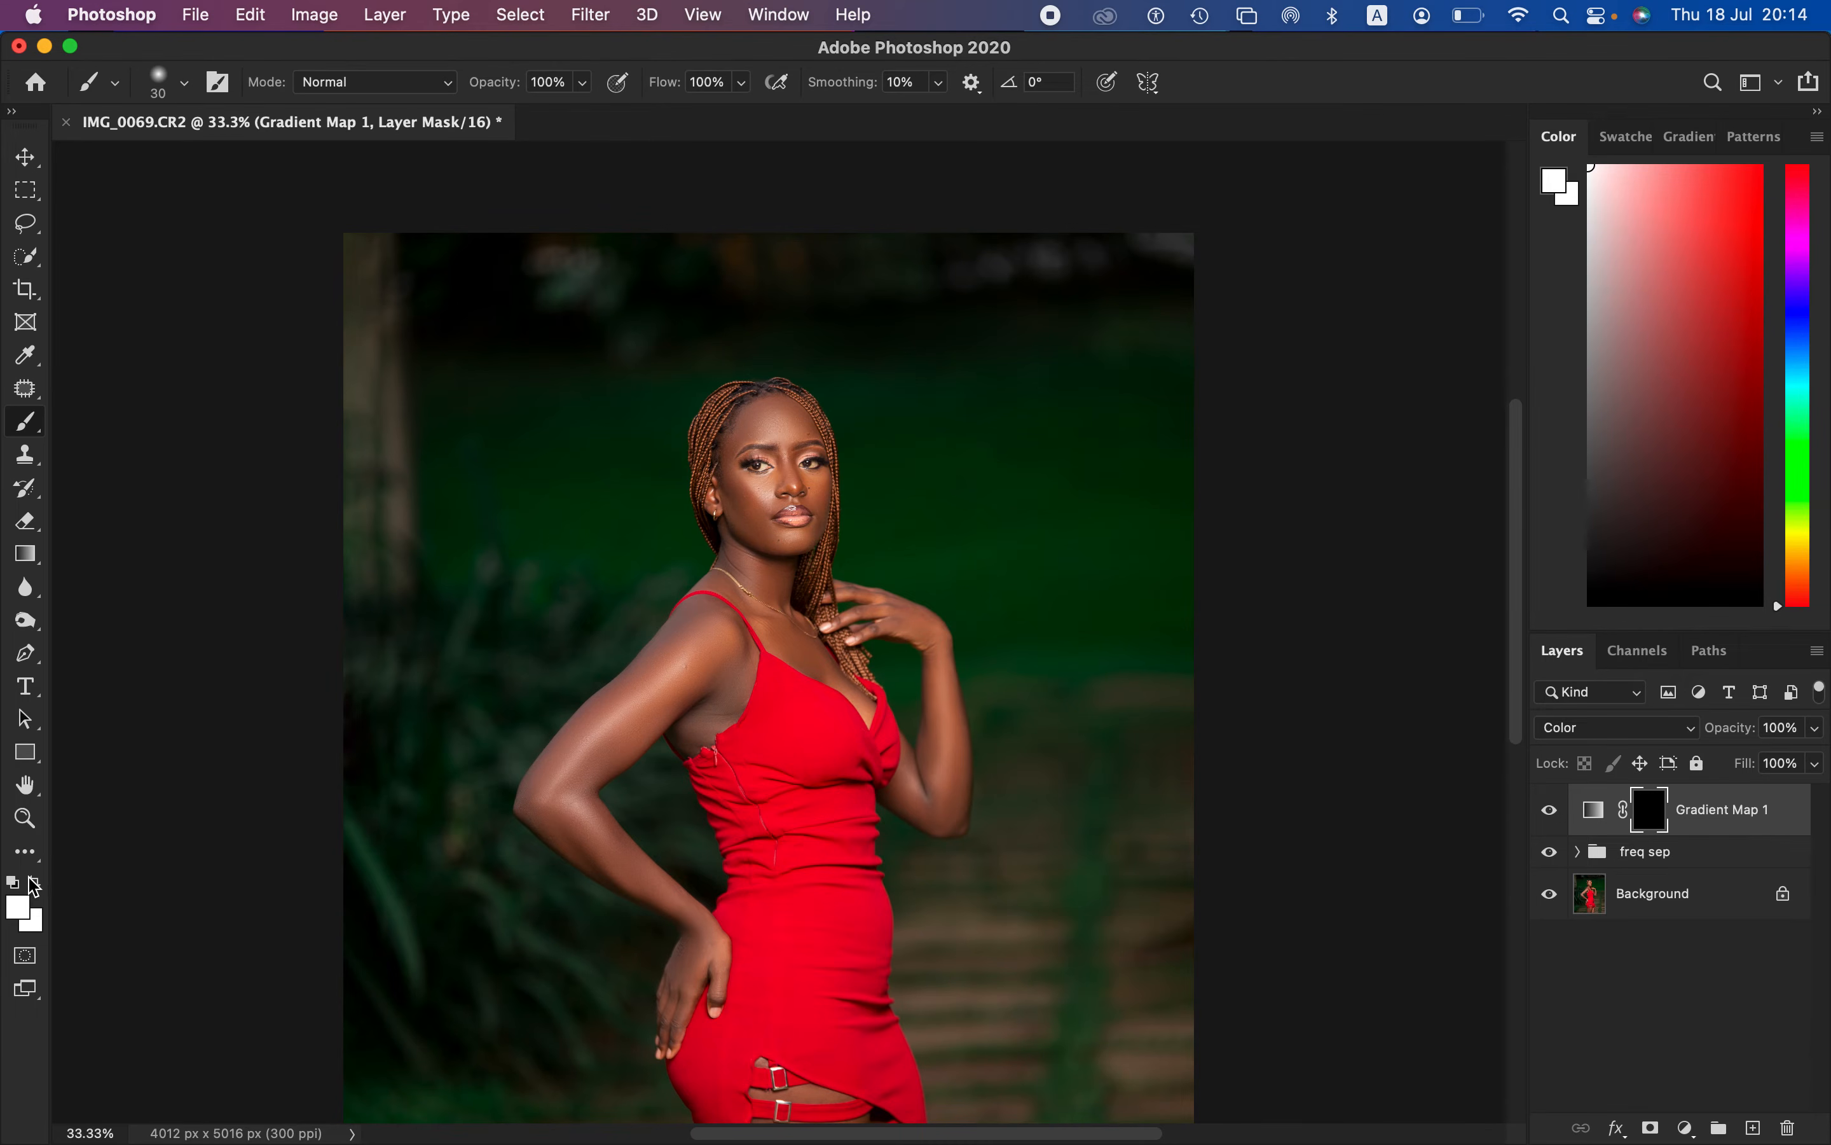
{"action": "key", "text": "d"}
Step: Enlarge the brush to 175 px and paint white on the Gradient Map mask over the face, neck and raised hand
{"action": "key", "text": "super+equal"}
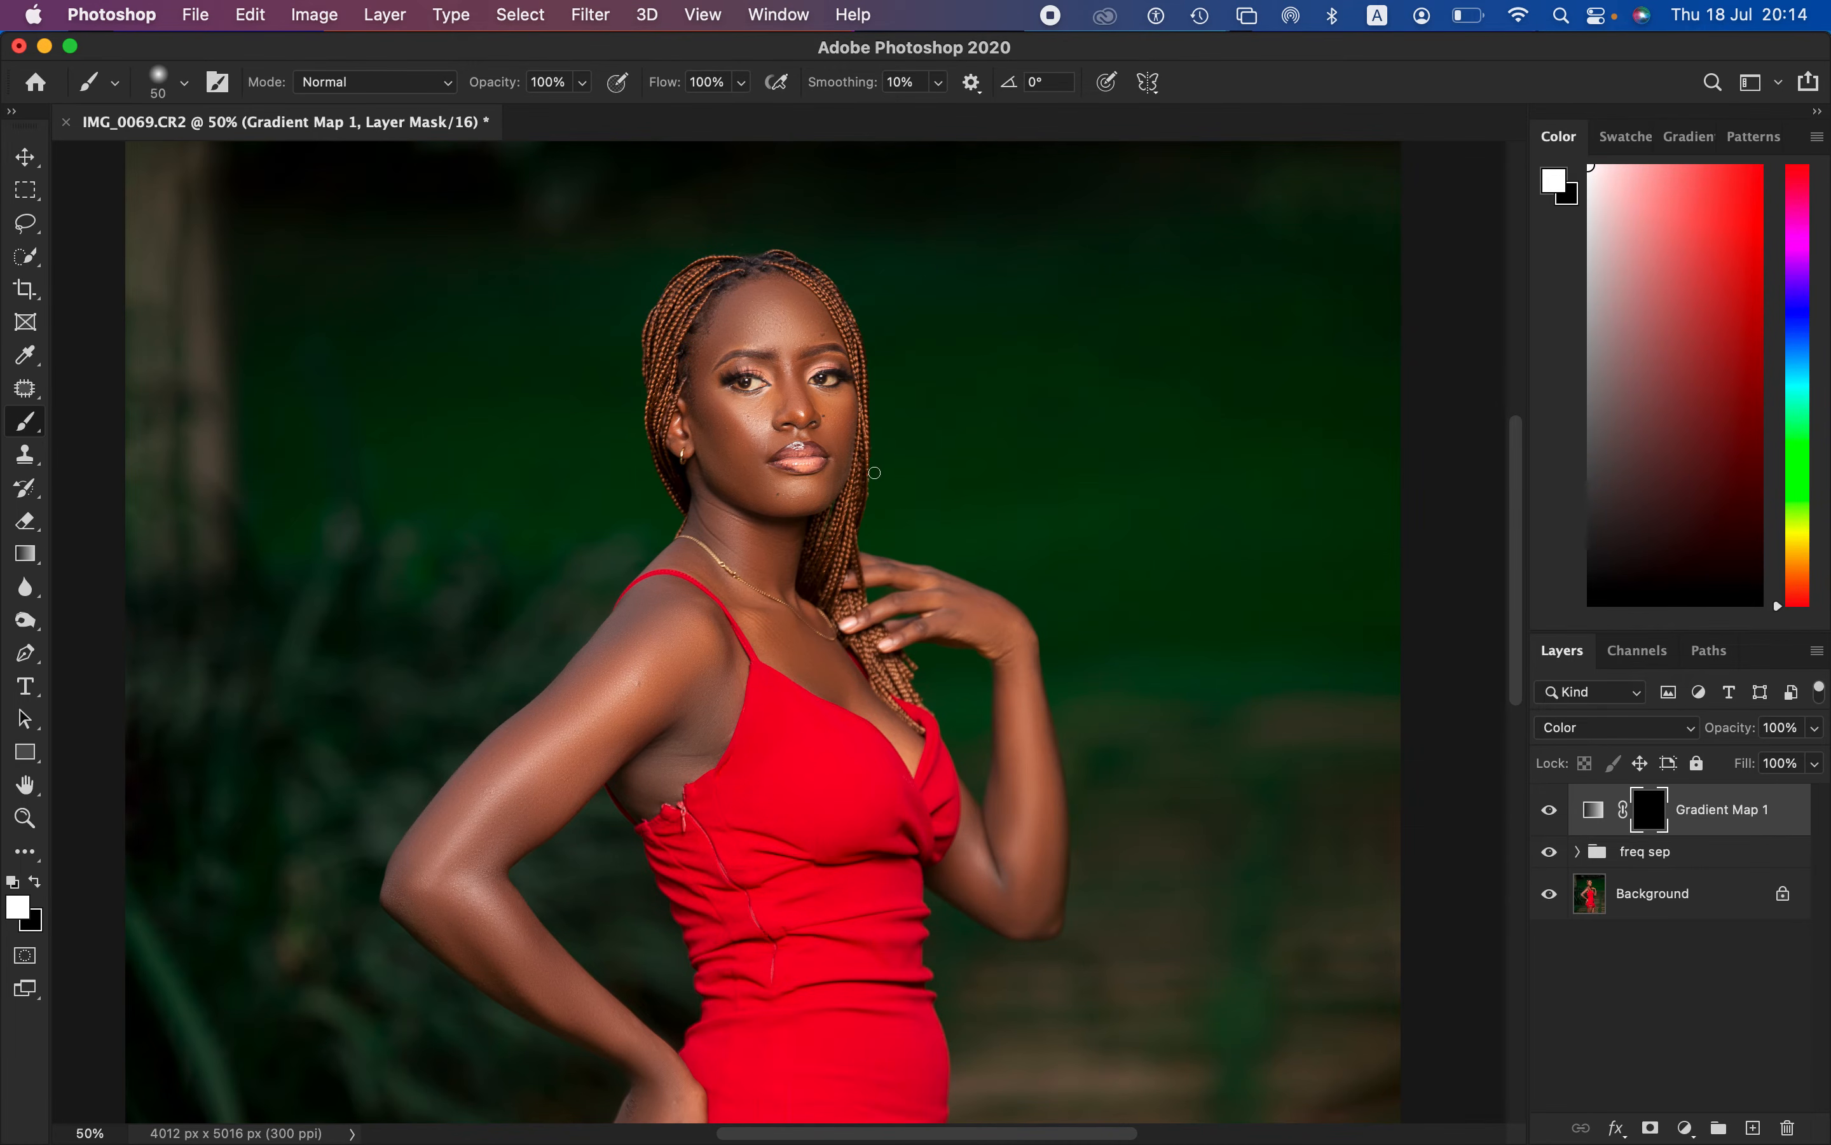
{"action": "key", "text": "bracketright"}
{"action": "key", "text": "bracketright"}
{"action": "key", "text": "bracketright"}
{"action": "key", "text": "bracketright"}
{"action": "key", "text": "bracketright"}
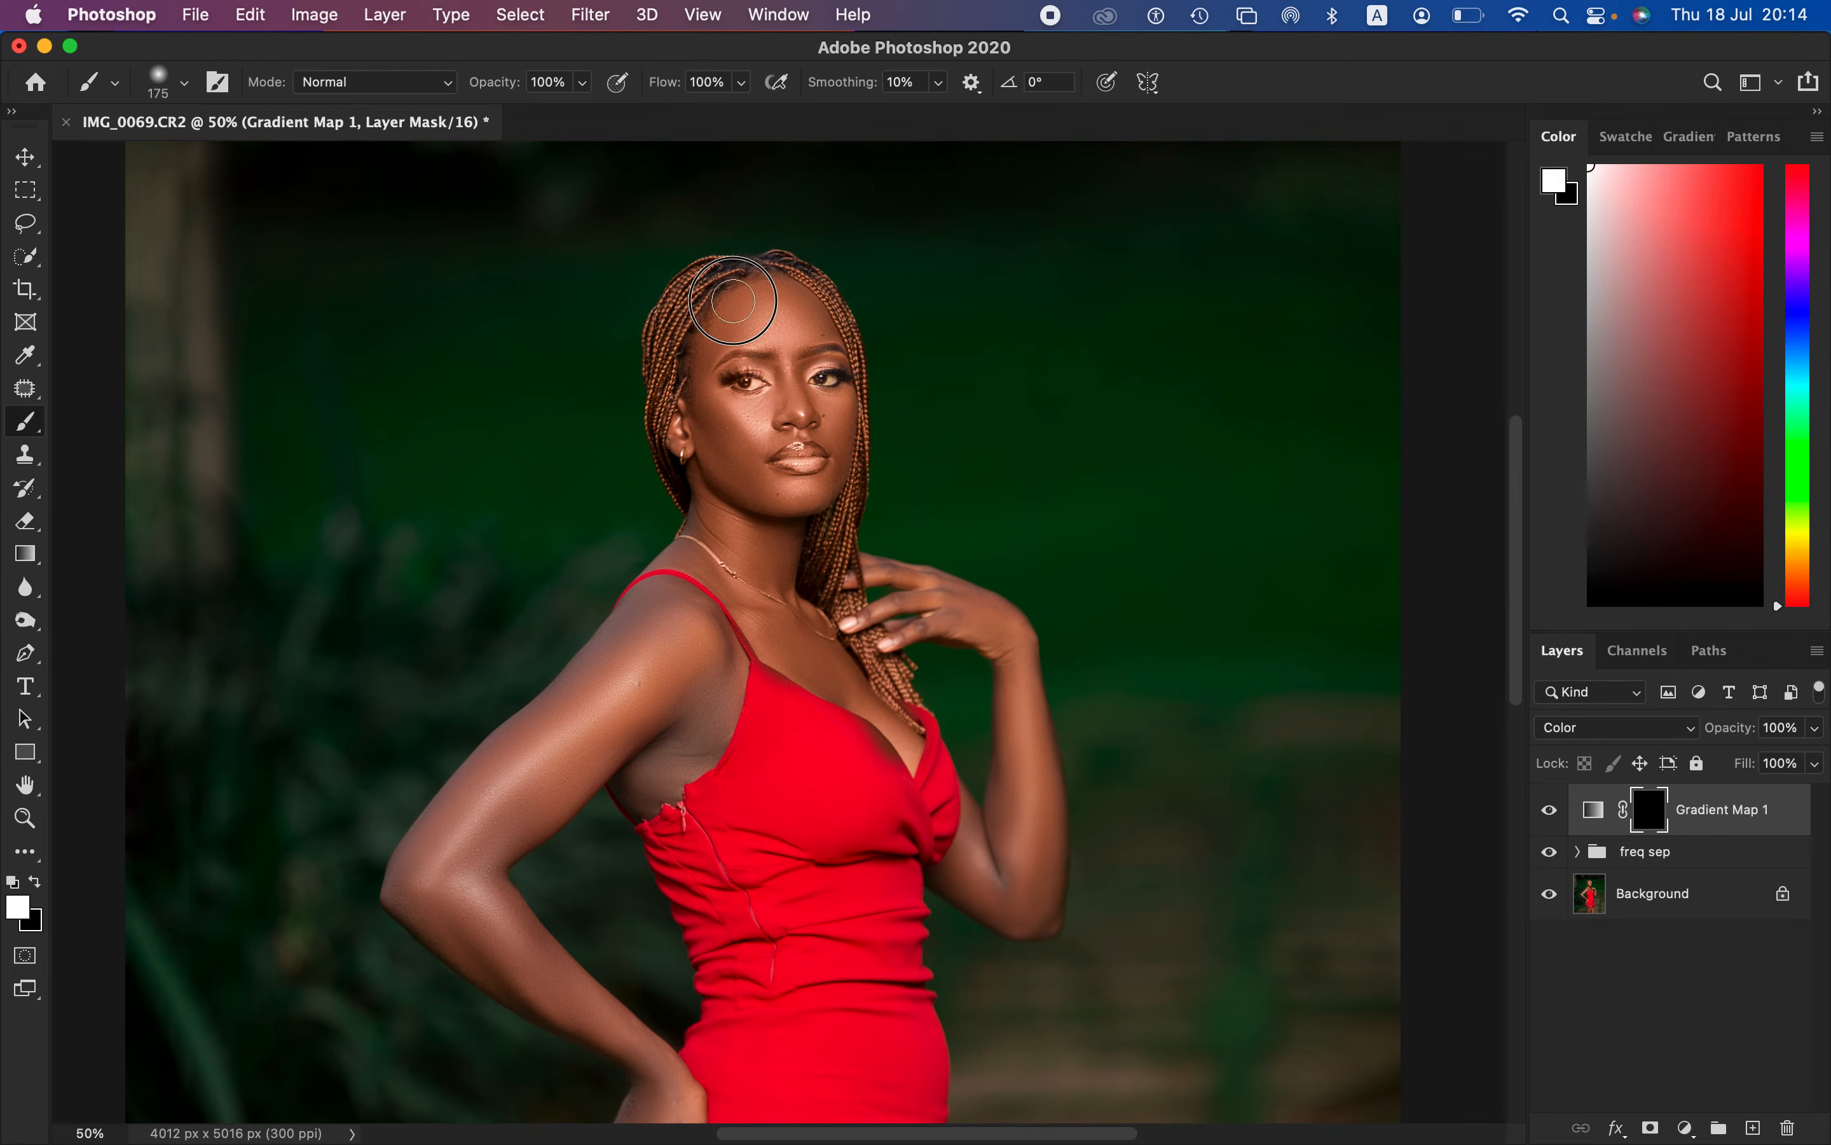
{"action": "left_click_drag", "start_coordinate": [769, 317], "coordinate": [748, 542]}
{"action": "mouse_move", "coordinate": [931, 612]}
{"action": "left_mouse_down"}
{"action": "mouse_move", "coordinate": [1022, 659]}
{"action": "mouse_move", "coordinate": [1030, 807]}
{"action": "mouse_move", "coordinate": [1007, 871]}
{"action": "mouse_move", "coordinate": [985, 842]}
{"action": "mouse_move", "coordinate": [1020, 896]}
{"action": "mouse_move", "coordinate": [1038, 888]}
{"action": "mouse_move", "coordinate": [1014, 681]}
{"action": "mouse_move", "coordinate": [926, 591]}
{"action": "mouse_move", "coordinate": [862, 613]}
{"action": "mouse_move", "coordinate": [881, 579]}
{"action": "left_mouse_up"}
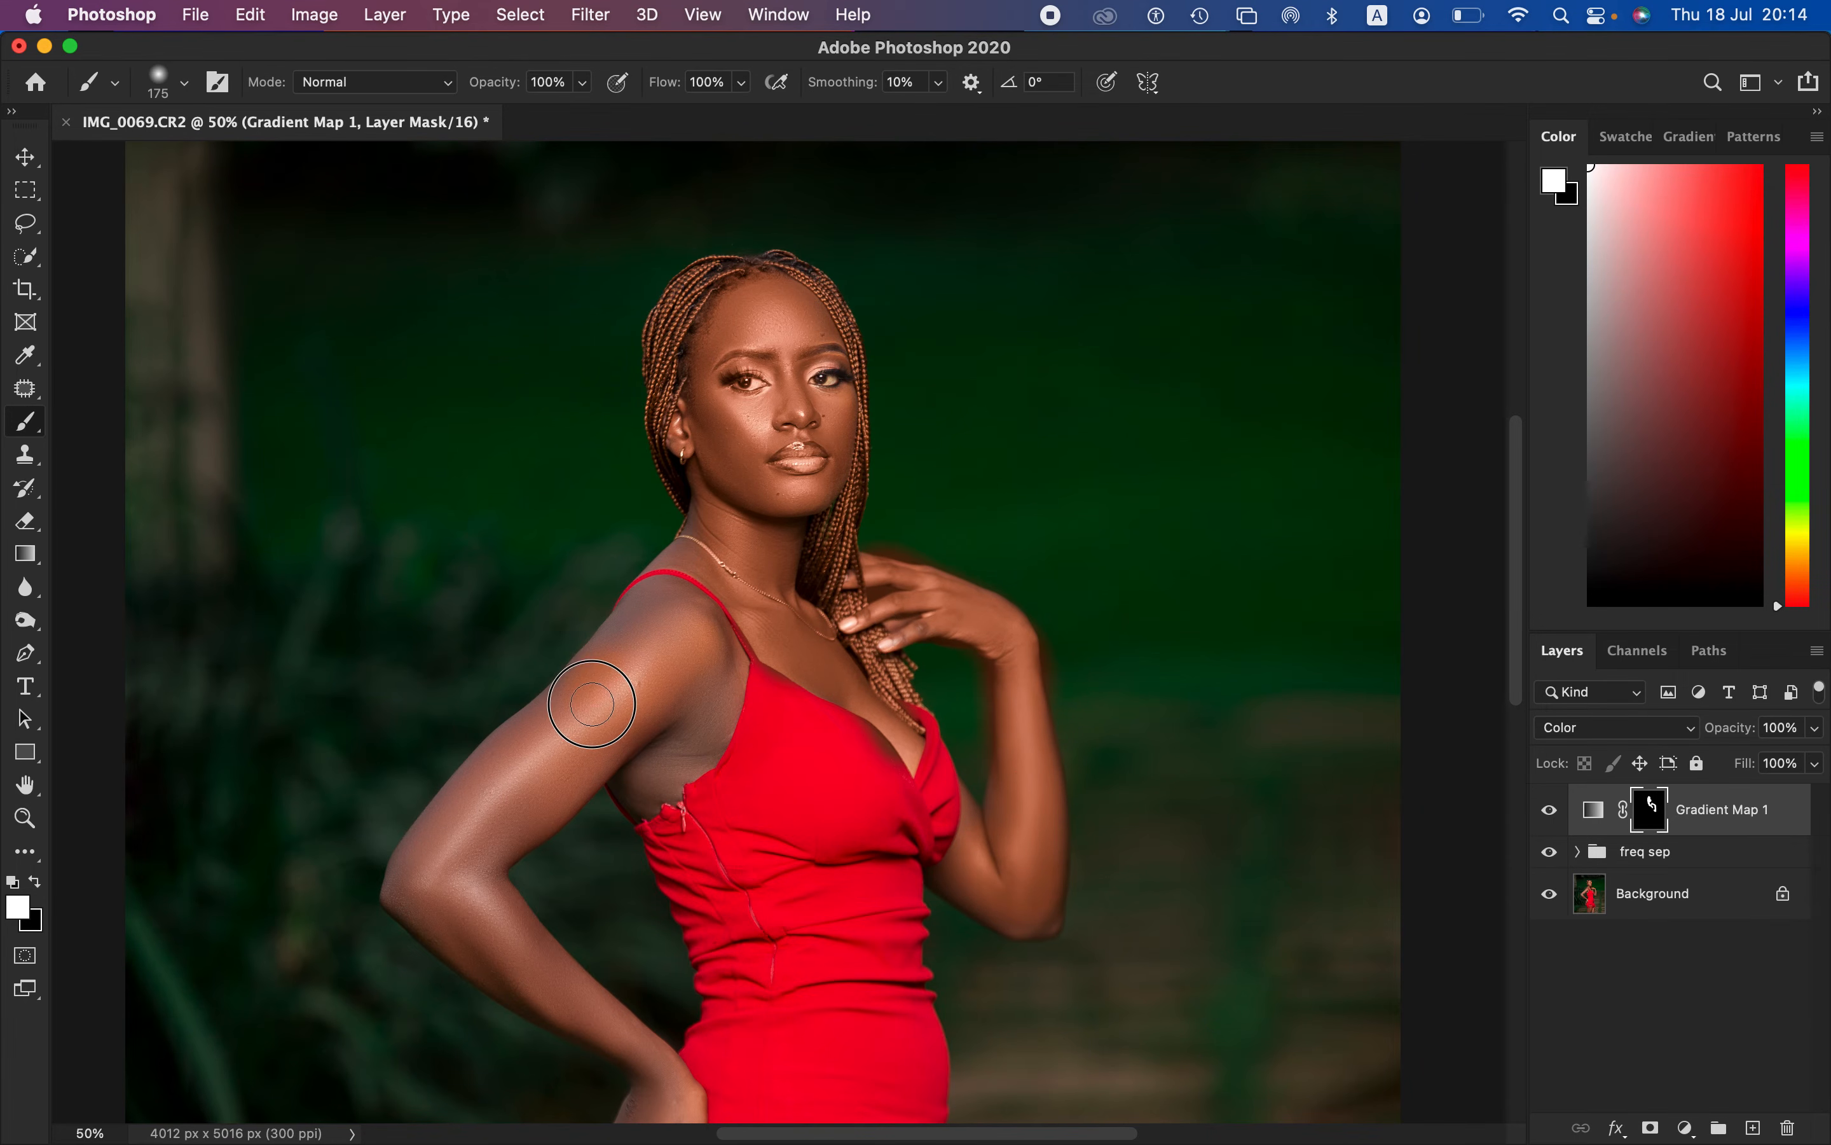
Step: Paint white on the mask over the shoulder and the skin of both arms
{"action": "mouse_move", "coordinate": [580, 719]}
{"action": "left_mouse_down"}
{"action": "mouse_move", "coordinate": [491, 807]}
{"action": "mouse_move", "coordinate": [505, 788]}
{"action": "mouse_move", "coordinate": [444, 893]}
{"action": "mouse_move", "coordinate": [485, 808]}
{"action": "mouse_move", "coordinate": [400, 862]}
{"action": "mouse_move", "coordinate": [497, 830]}
{"action": "mouse_move", "coordinate": [544, 766]}
{"action": "mouse_move", "coordinate": [532, 750]}
{"action": "mouse_move", "coordinate": [627, 636]}
{"action": "mouse_move", "coordinate": [653, 630]}
{"action": "mouse_move", "coordinate": [698, 734]}
{"action": "mouse_move", "coordinate": [649, 755]}
{"action": "mouse_move", "coordinate": [675, 758]}
{"action": "mouse_move", "coordinate": [722, 676]}
{"action": "mouse_move", "coordinate": [701, 738]}
{"action": "mouse_move", "coordinate": [649, 780]}
{"action": "mouse_move", "coordinate": [657, 631]}
{"action": "mouse_move", "coordinate": [702, 532]}
{"action": "mouse_move", "coordinate": [681, 540]}
{"action": "mouse_move", "coordinate": [737, 500]}
{"action": "mouse_move", "coordinate": [763, 587]}
{"action": "mouse_move", "coordinate": [727, 384]}
{"action": "mouse_move", "coordinate": [784, 347]}
{"action": "left_mouse_up"}
{"action": "key", "text": "super+minus"}
{"action": "mouse_move", "coordinate": [603, 867]}
{"action": "left_mouse_down"}
{"action": "mouse_move", "coordinate": [573, 805]}
{"action": "mouse_move", "coordinate": [696, 930]}
{"action": "mouse_move", "coordinate": [667, 1011]}
{"action": "mouse_move", "coordinate": [700, 958]}
{"action": "mouse_move", "coordinate": [670, 903]}
{"action": "mouse_move", "coordinate": [537, 797]}
{"action": "mouse_move", "coordinate": [673, 645]}
{"action": "mouse_move", "coordinate": [711, 695]}
{"action": "mouse_move", "coordinate": [703, 603]}
{"action": "mouse_move", "coordinate": [723, 632]}
{"action": "mouse_move", "coordinate": [753, 560]}
{"action": "mouse_move", "coordinate": [860, 600]}
{"action": "left_mouse_up"}
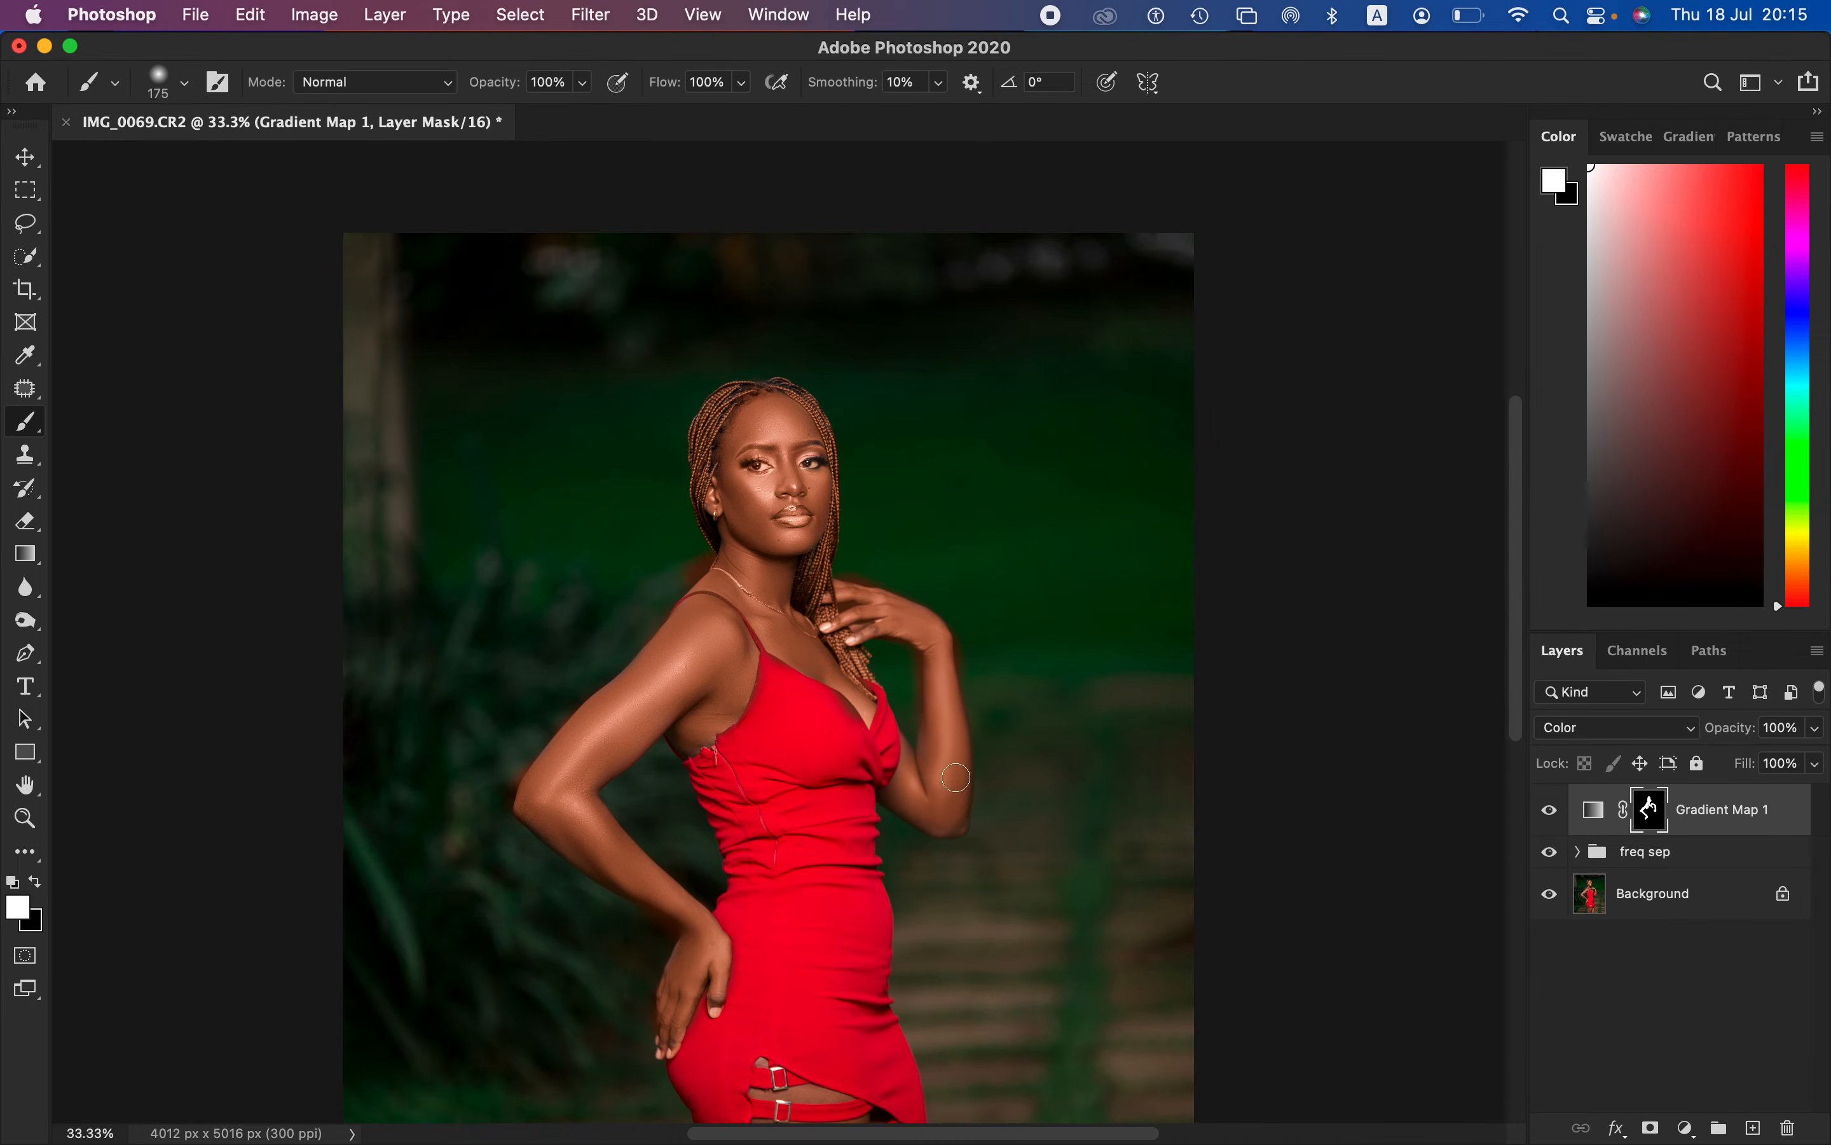
Step: Paint white on the mask over the thighs, the dress cut-outs and the hand on the hip, using an 80 px brush for details
{"action": "scroll", "coordinate": [1027, 719], "scroll_direction": "down", "scroll_amount": 10}
{"action": "mouse_move", "coordinate": [837, 872]}
{"action": "left_mouse_down"}
{"action": "mouse_move", "coordinate": [774, 866]}
{"action": "mouse_move", "coordinate": [781, 935]}
{"action": "mouse_move", "coordinate": [763, 849]}
{"action": "mouse_move", "coordinate": [844, 887]}
{"action": "mouse_move", "coordinate": [811, 967]}
{"action": "mouse_move", "coordinate": [789, 941]}
{"action": "mouse_move", "coordinate": [777, 952]}
{"action": "mouse_move", "coordinate": [845, 910]}
{"action": "mouse_move", "coordinate": [892, 935]}
{"action": "mouse_move", "coordinate": [941, 841]}
{"action": "mouse_move", "coordinate": [925, 948]}
{"action": "mouse_move", "coordinate": [904, 960]}
{"action": "mouse_move", "coordinate": [878, 904]}
{"action": "mouse_move", "coordinate": [824, 956]}
{"action": "mouse_move", "coordinate": [784, 935]}
{"action": "mouse_move", "coordinate": [803, 882]}
{"action": "mouse_move", "coordinate": [752, 837]}
{"action": "mouse_move", "coordinate": [814, 867]}
{"action": "mouse_move", "coordinate": [871, 808]}
{"action": "mouse_move", "coordinate": [892, 750]}
{"action": "mouse_move", "coordinate": [823, 801]}
{"action": "mouse_move", "coordinate": [907, 798]}
{"action": "mouse_move", "coordinate": [806, 766]}
{"action": "mouse_move", "coordinate": [872, 769]}
{"action": "mouse_move", "coordinate": [817, 756]}
{"action": "left_mouse_up"}
{"action": "left_click_drag", "start_coordinate": [802, 736], "coordinate": [799, 732]}
{"action": "mouse_move", "coordinate": [724, 588]}
{"action": "left_mouse_down"}
{"action": "mouse_move", "coordinate": [754, 608]}
{"action": "mouse_move", "coordinate": [758, 668]}
{"action": "mouse_move", "coordinate": [753, 614]}
{"action": "mouse_move", "coordinate": [718, 653]}
{"action": "left_mouse_up"}
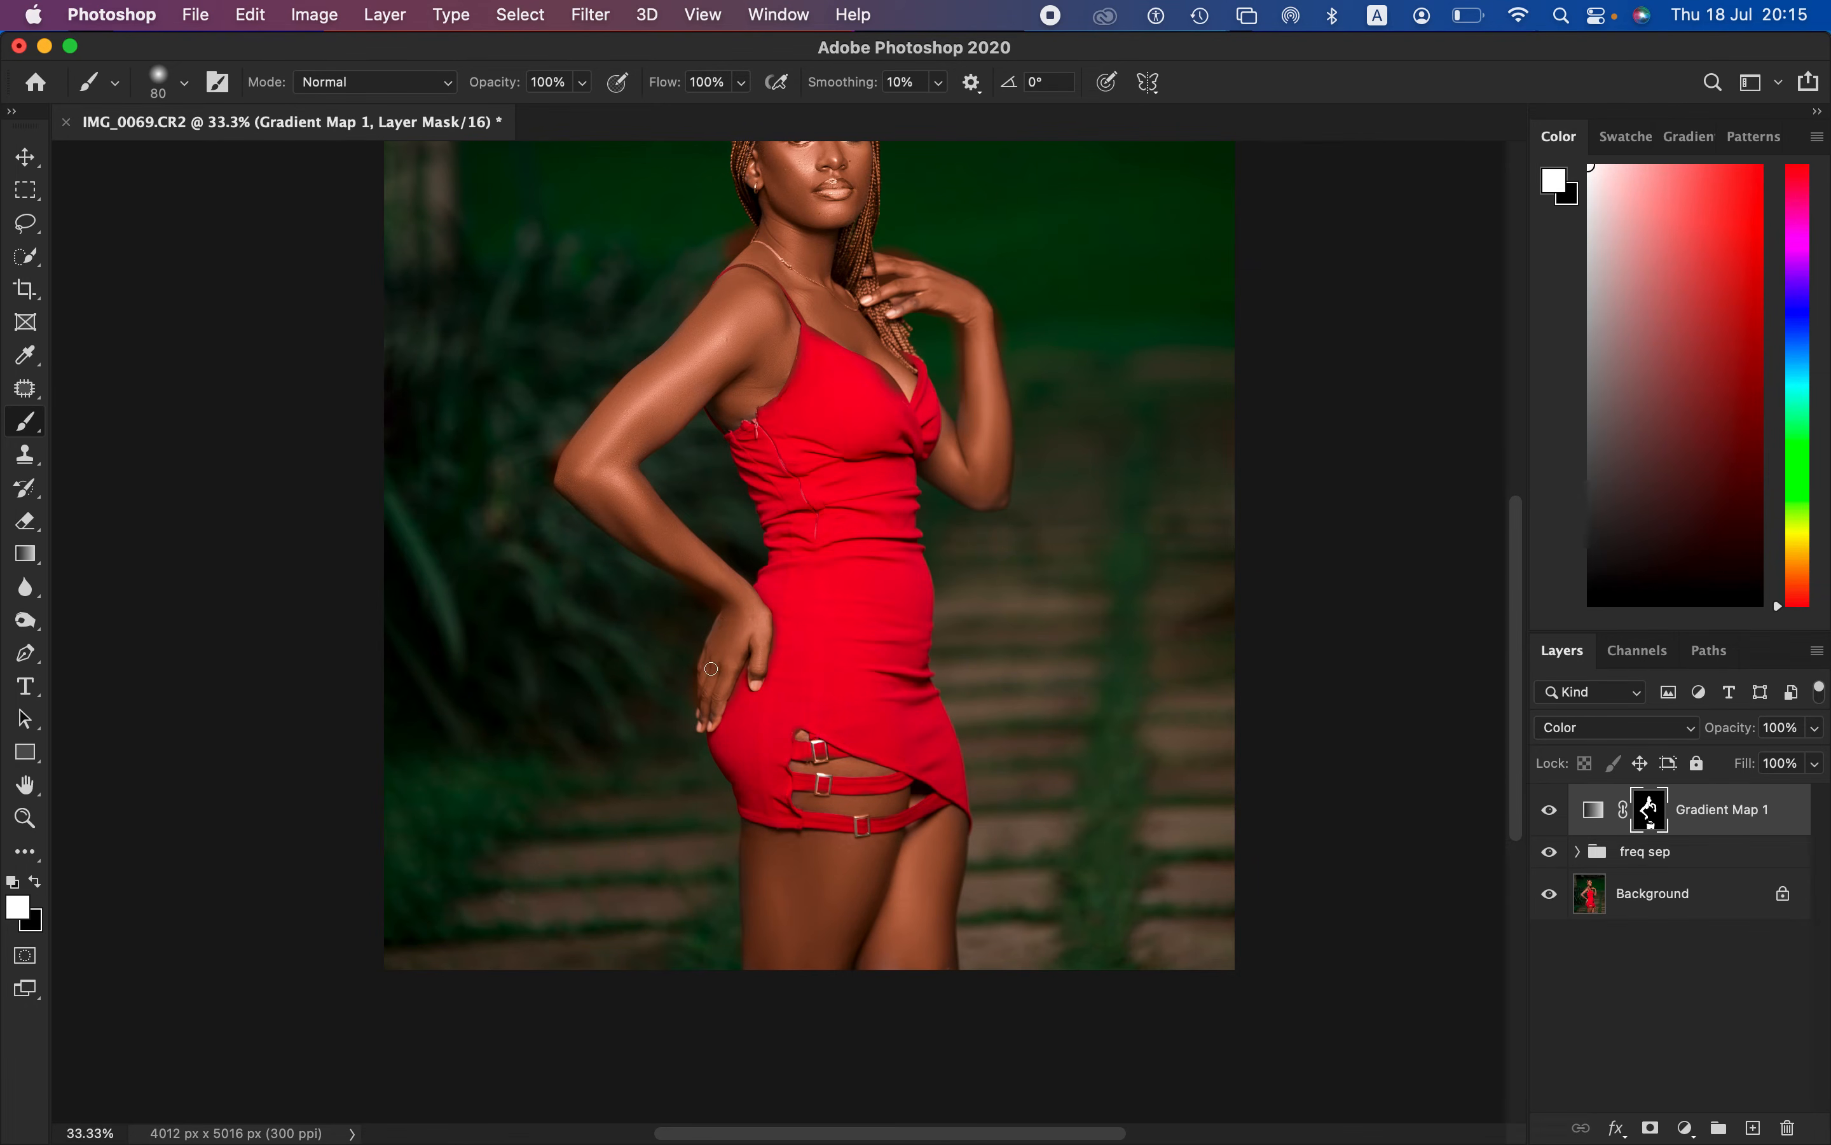
Step: Switch the foreground to black and paint out the Gradient Map mask spill along the dress neckline and around the raised hand and arm
{"action": "key", "text": "super+minus"}
{"action": "key", "text": "super+minus"}
{"action": "key", "text": "super+plus"}
{"action": "key", "text": "super+plus"}
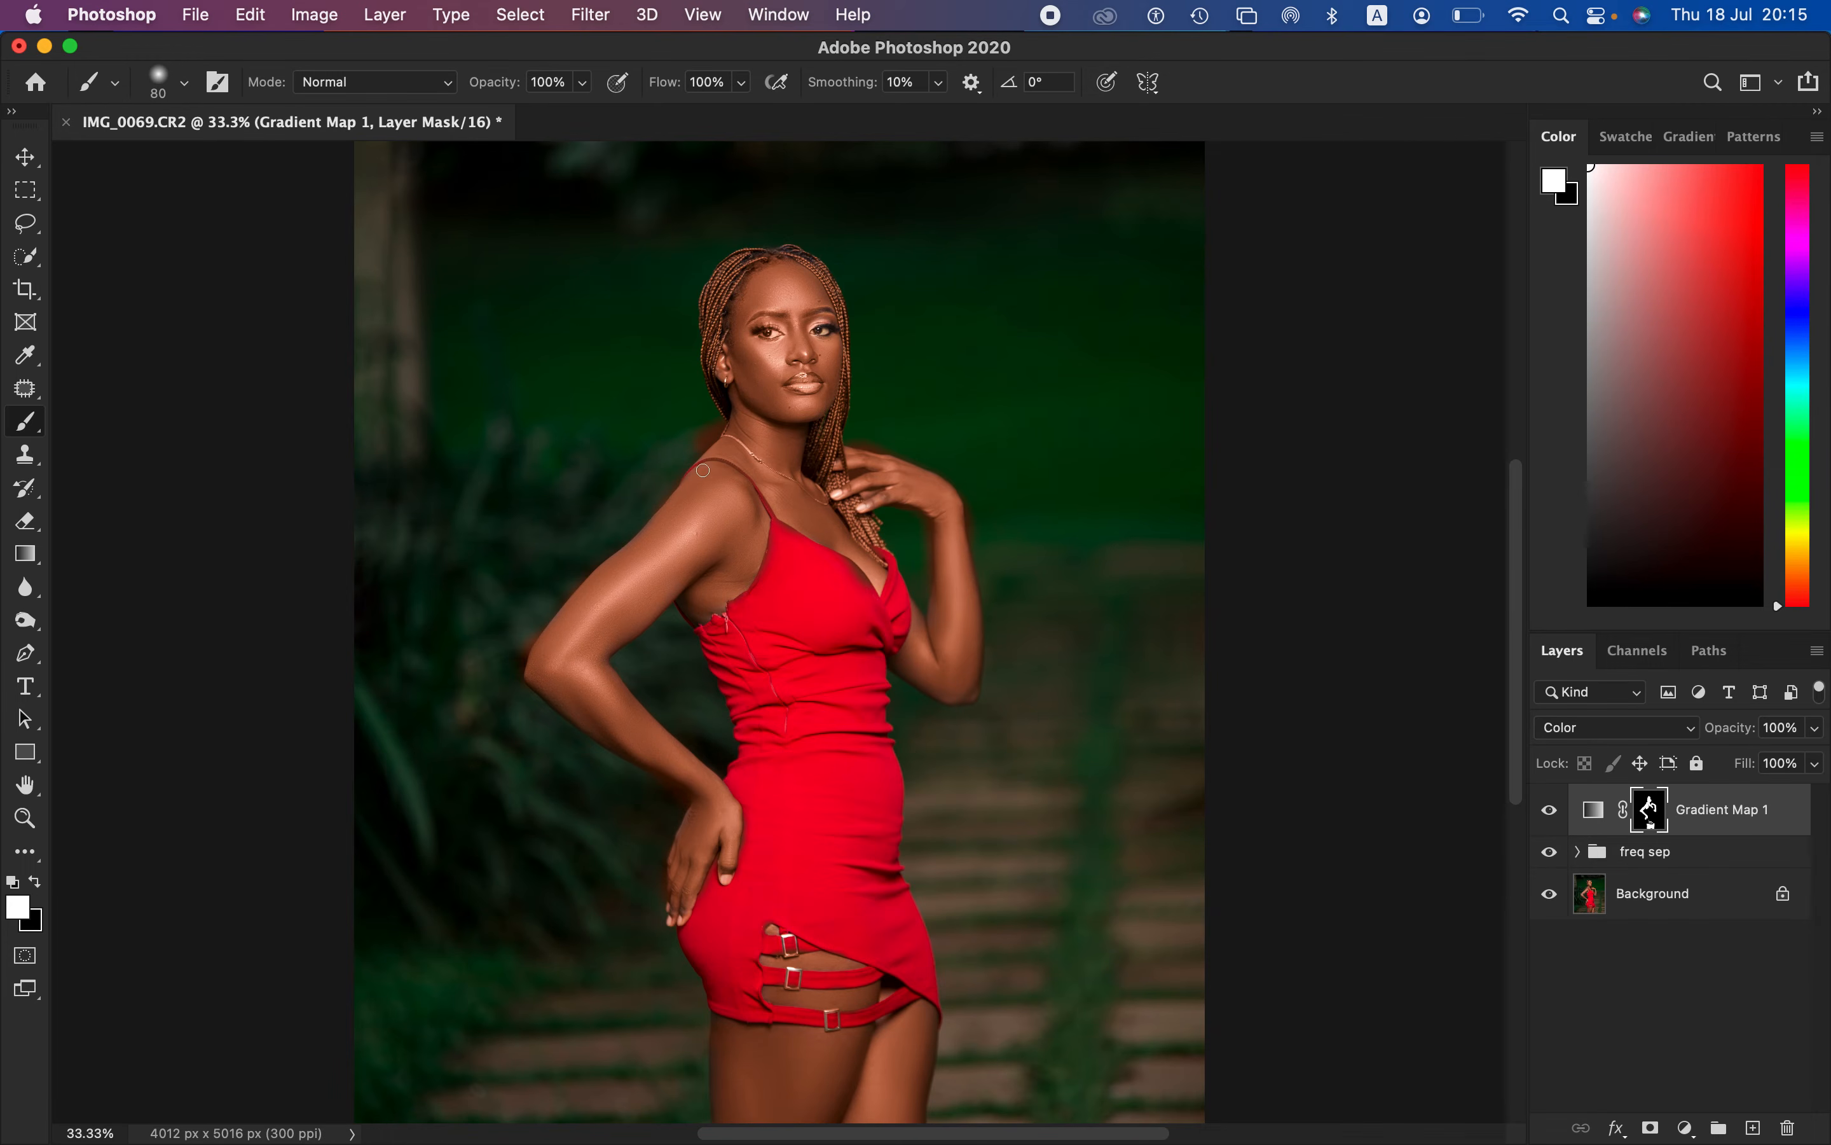
{"action": "key", "text": "super+plus"}
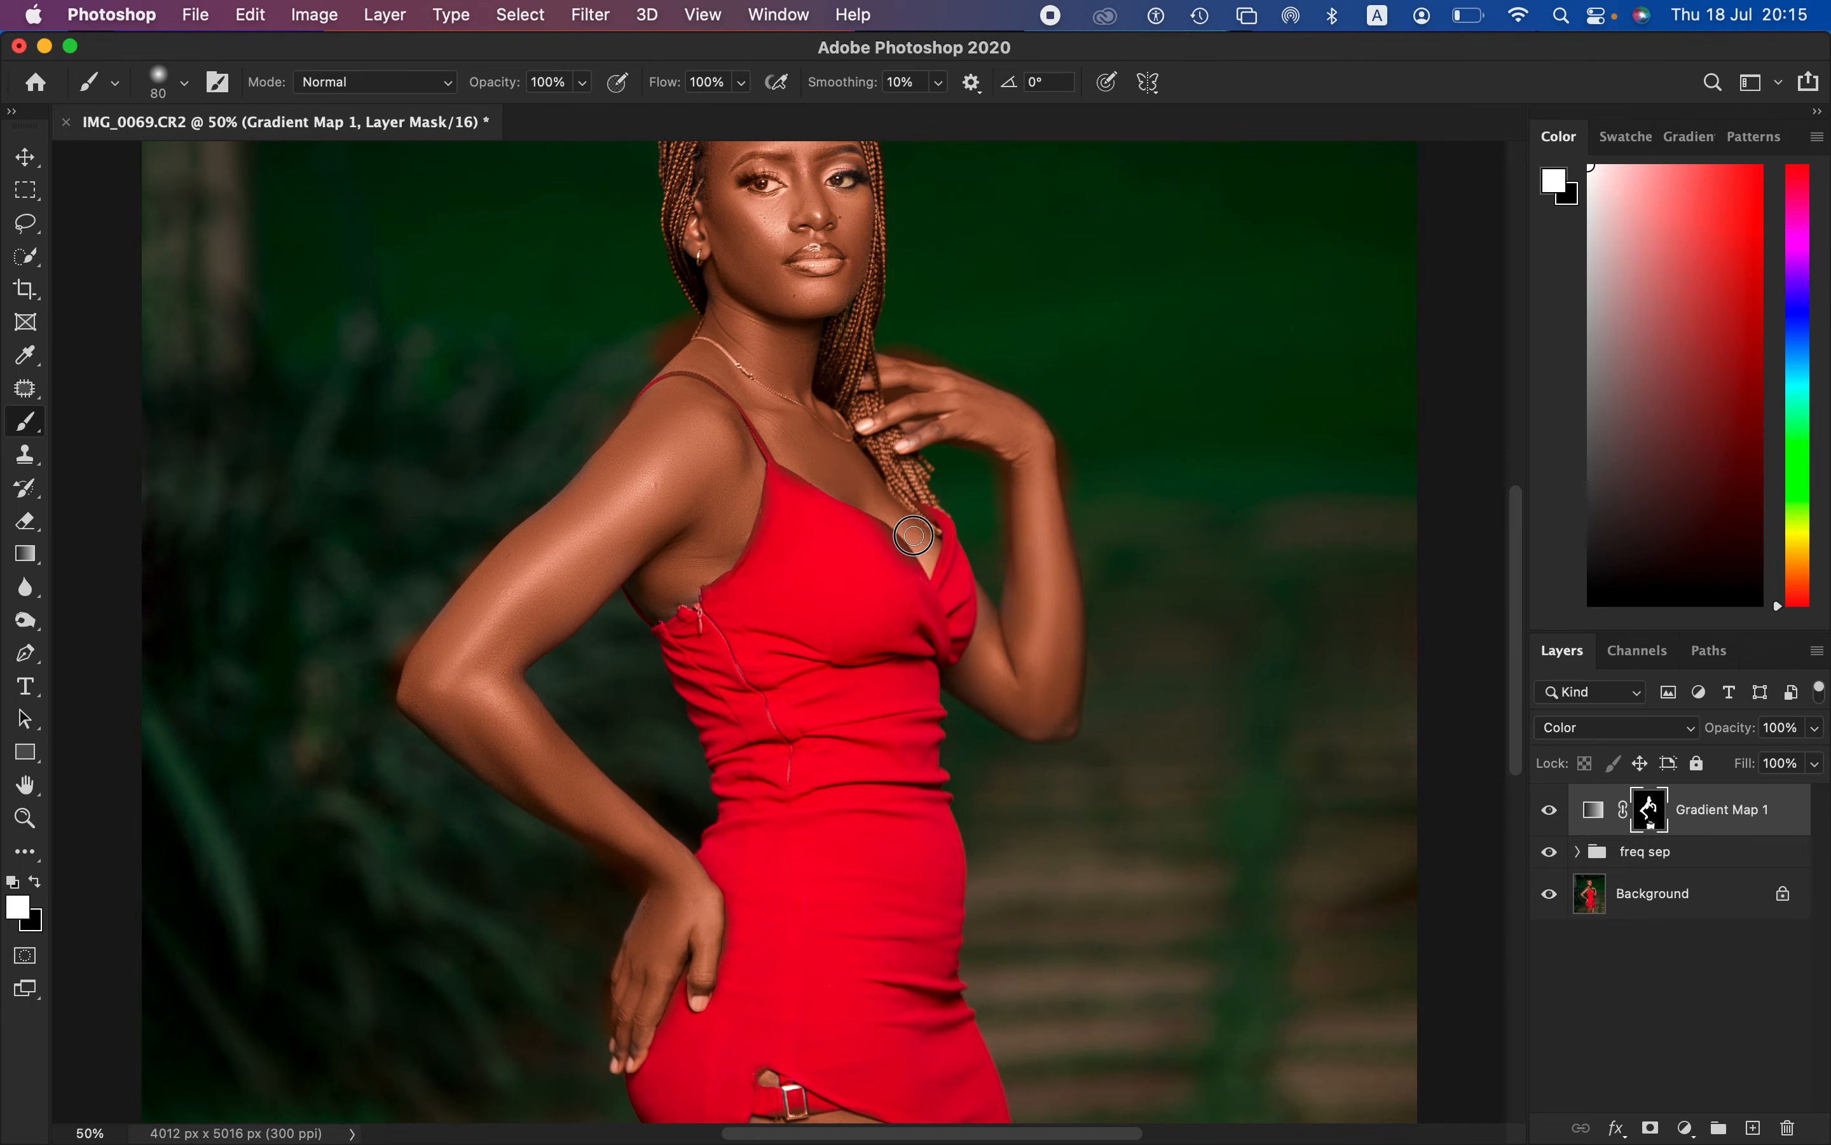
{"action": "left_click", "coordinate": [39, 882]}
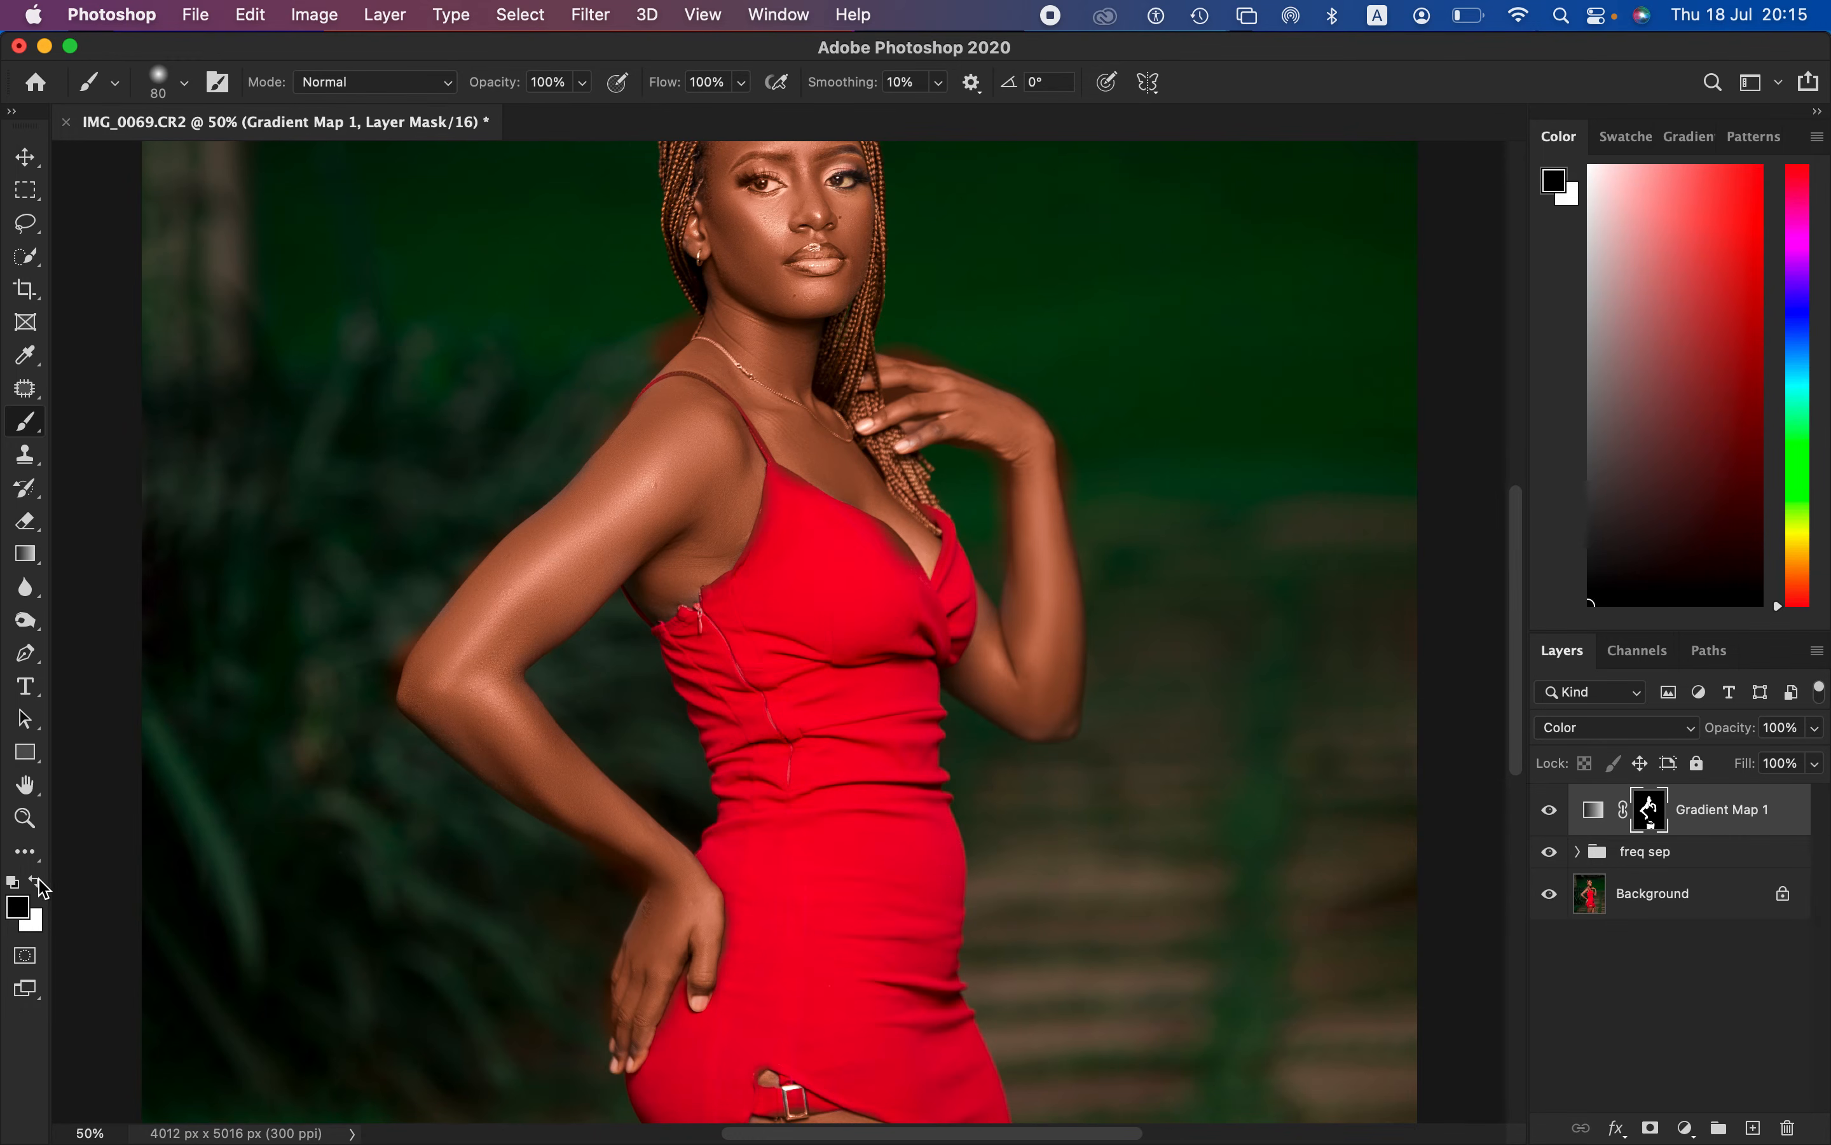
{"action": "mouse_move", "coordinate": [861, 528]}
{"action": "left_mouse_down"}
{"action": "mouse_move", "coordinate": [910, 570]}
{"action": "mouse_move", "coordinate": [846, 510]}
{"action": "mouse_move", "coordinate": [800, 508]}
{"action": "mouse_move", "coordinate": [773, 510]}
{"action": "mouse_move", "coordinate": [755, 552]}
{"action": "mouse_move", "coordinate": [777, 507]}
{"action": "left_mouse_up"}
{"action": "mouse_move", "coordinate": [899, 334]}
{"action": "left_mouse_down"}
{"action": "mouse_move", "coordinate": [1050, 400]}
{"action": "mouse_move", "coordinate": [1102, 614]}
{"action": "left_mouse_up"}
{"action": "mouse_move", "coordinate": [994, 506]}
{"action": "left_mouse_down"}
{"action": "mouse_move", "coordinate": [985, 461]}
{"action": "mouse_move", "coordinate": [1003, 594]}
{"action": "left_mouse_up"}
{"action": "left_click_drag", "start_coordinate": [1111, 601], "coordinate": [1106, 662]}
Step: Paint black on the Gradient Map mask beside the hand on the hip and along the outer edge of the bent arm and shoulder
{"action": "mouse_move", "coordinate": [600, 907]}
{"action": "left_mouse_down"}
{"action": "mouse_move", "coordinate": [578, 868]}
{"action": "mouse_move", "coordinate": [613, 879]}
{"action": "mouse_move", "coordinate": [585, 866]}
{"action": "mouse_move", "coordinate": [596, 1019]}
{"action": "left_mouse_up"}
{"action": "left_click", "coordinate": [622, 717]}
{"action": "mouse_move", "coordinate": [377, 645]}
{"action": "left_mouse_down"}
{"action": "mouse_move", "coordinate": [399, 645]}
{"action": "mouse_move", "coordinate": [675, 325]}
{"action": "left_mouse_up"}
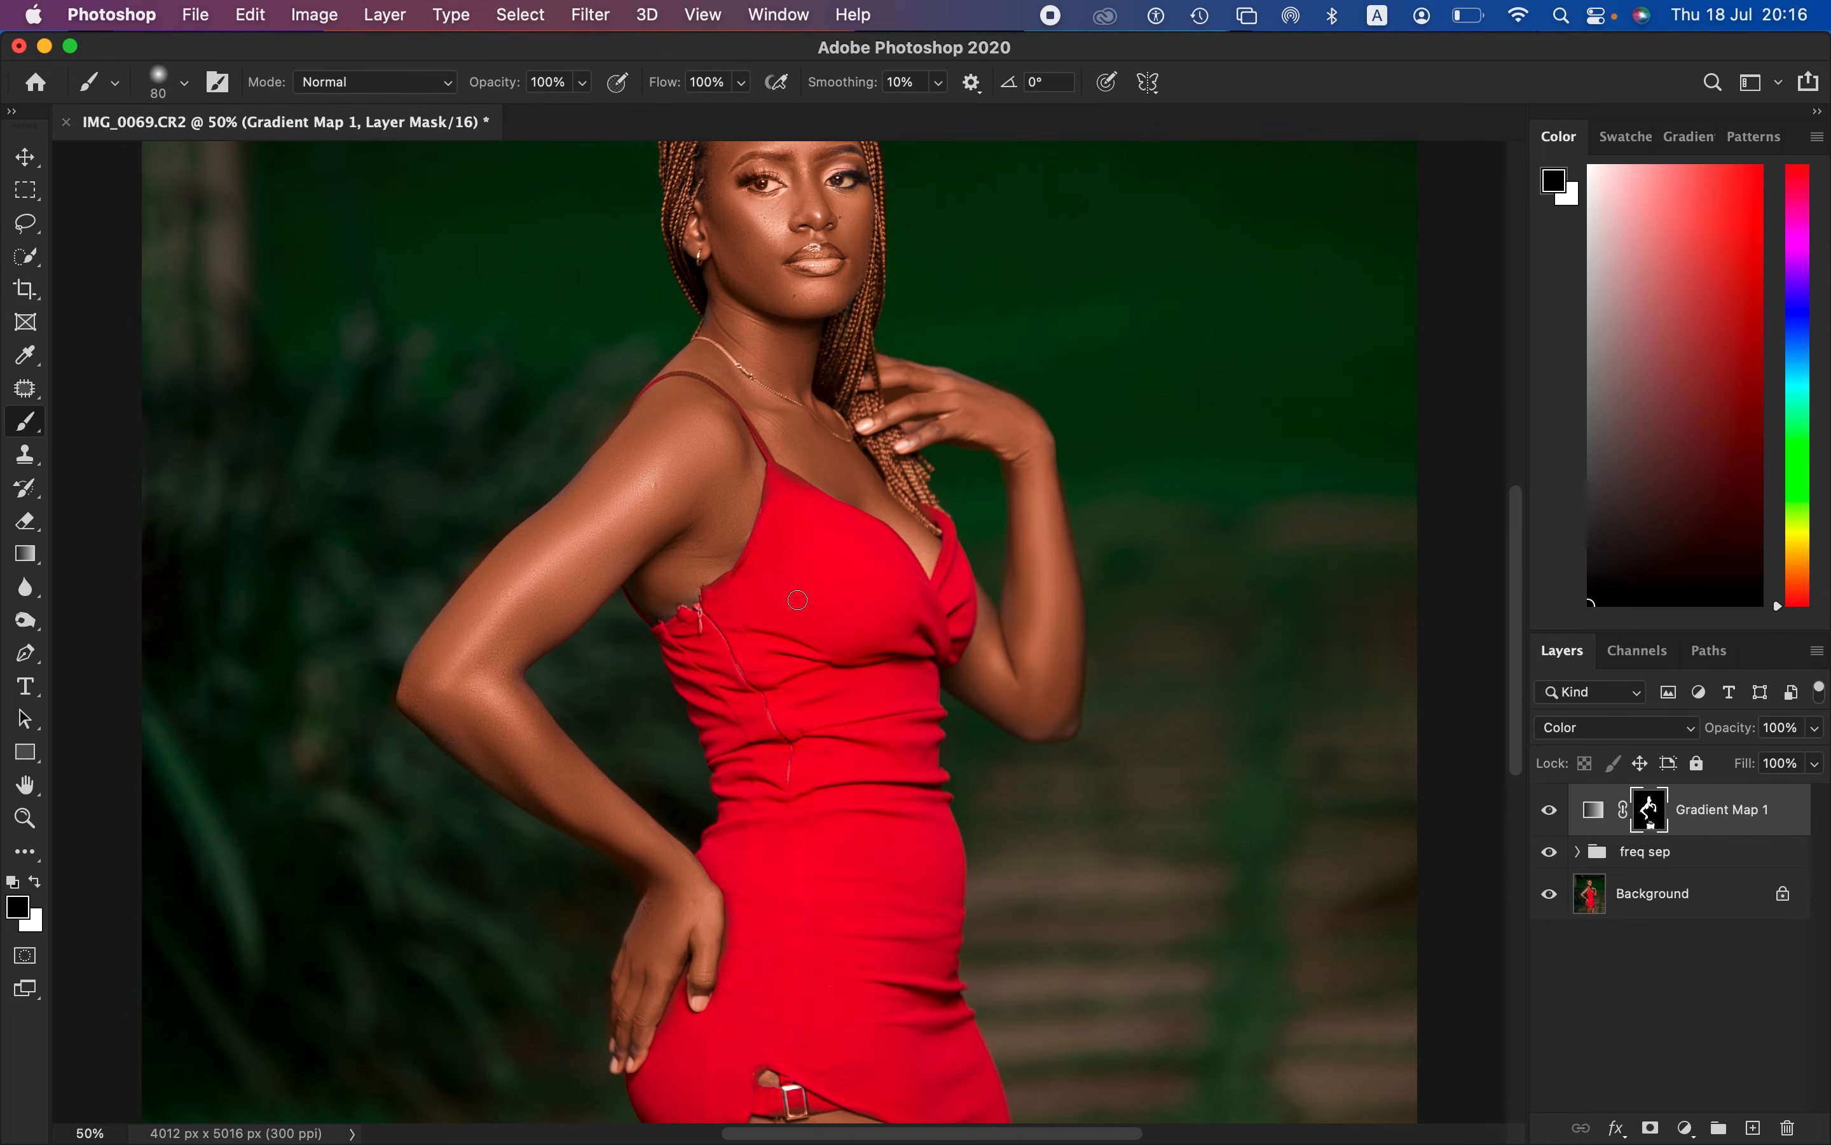
{"action": "mouse_move", "coordinate": [800, 818]}
{"action": "left_mouse_down"}
{"action": "mouse_move", "coordinate": [822, 381]}
{"action": "mouse_move", "coordinate": [823, 428]}
{"action": "left_mouse_up"}
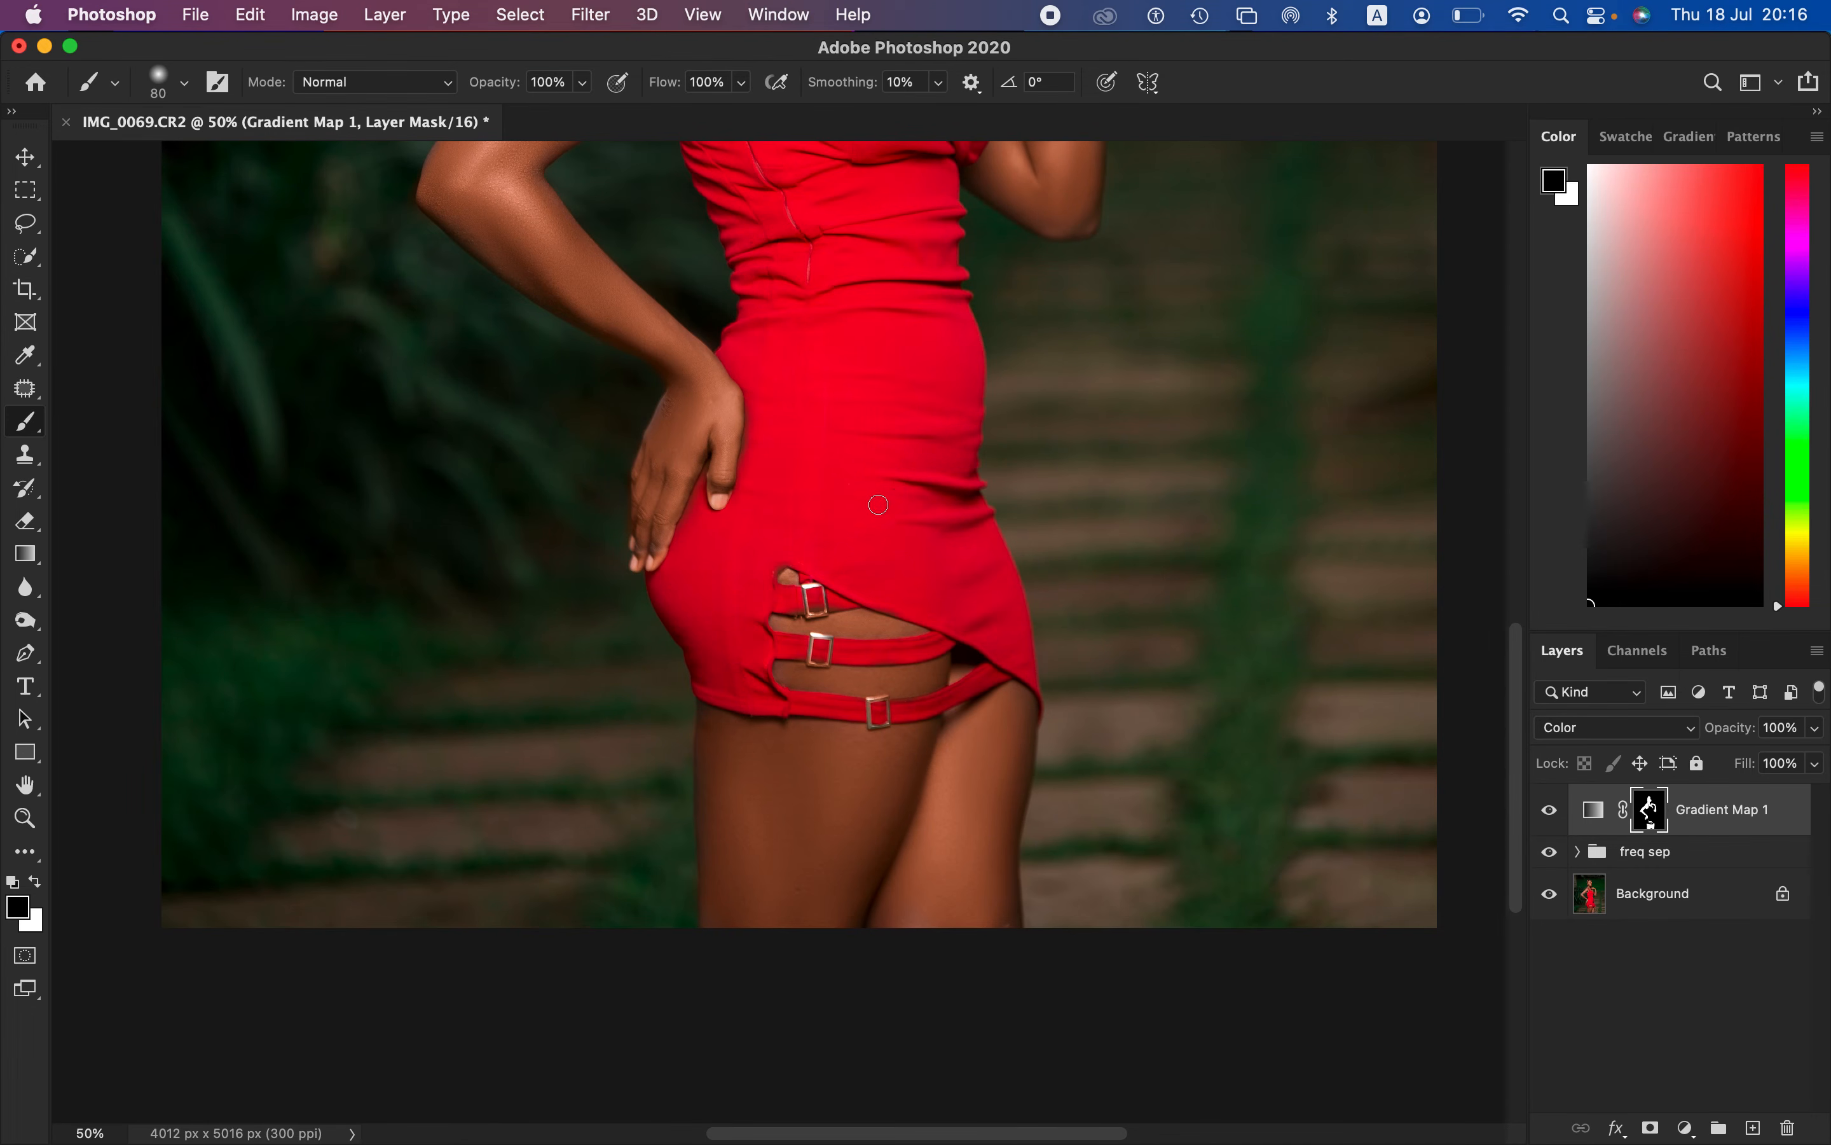
{"action": "key", "text": "x"}
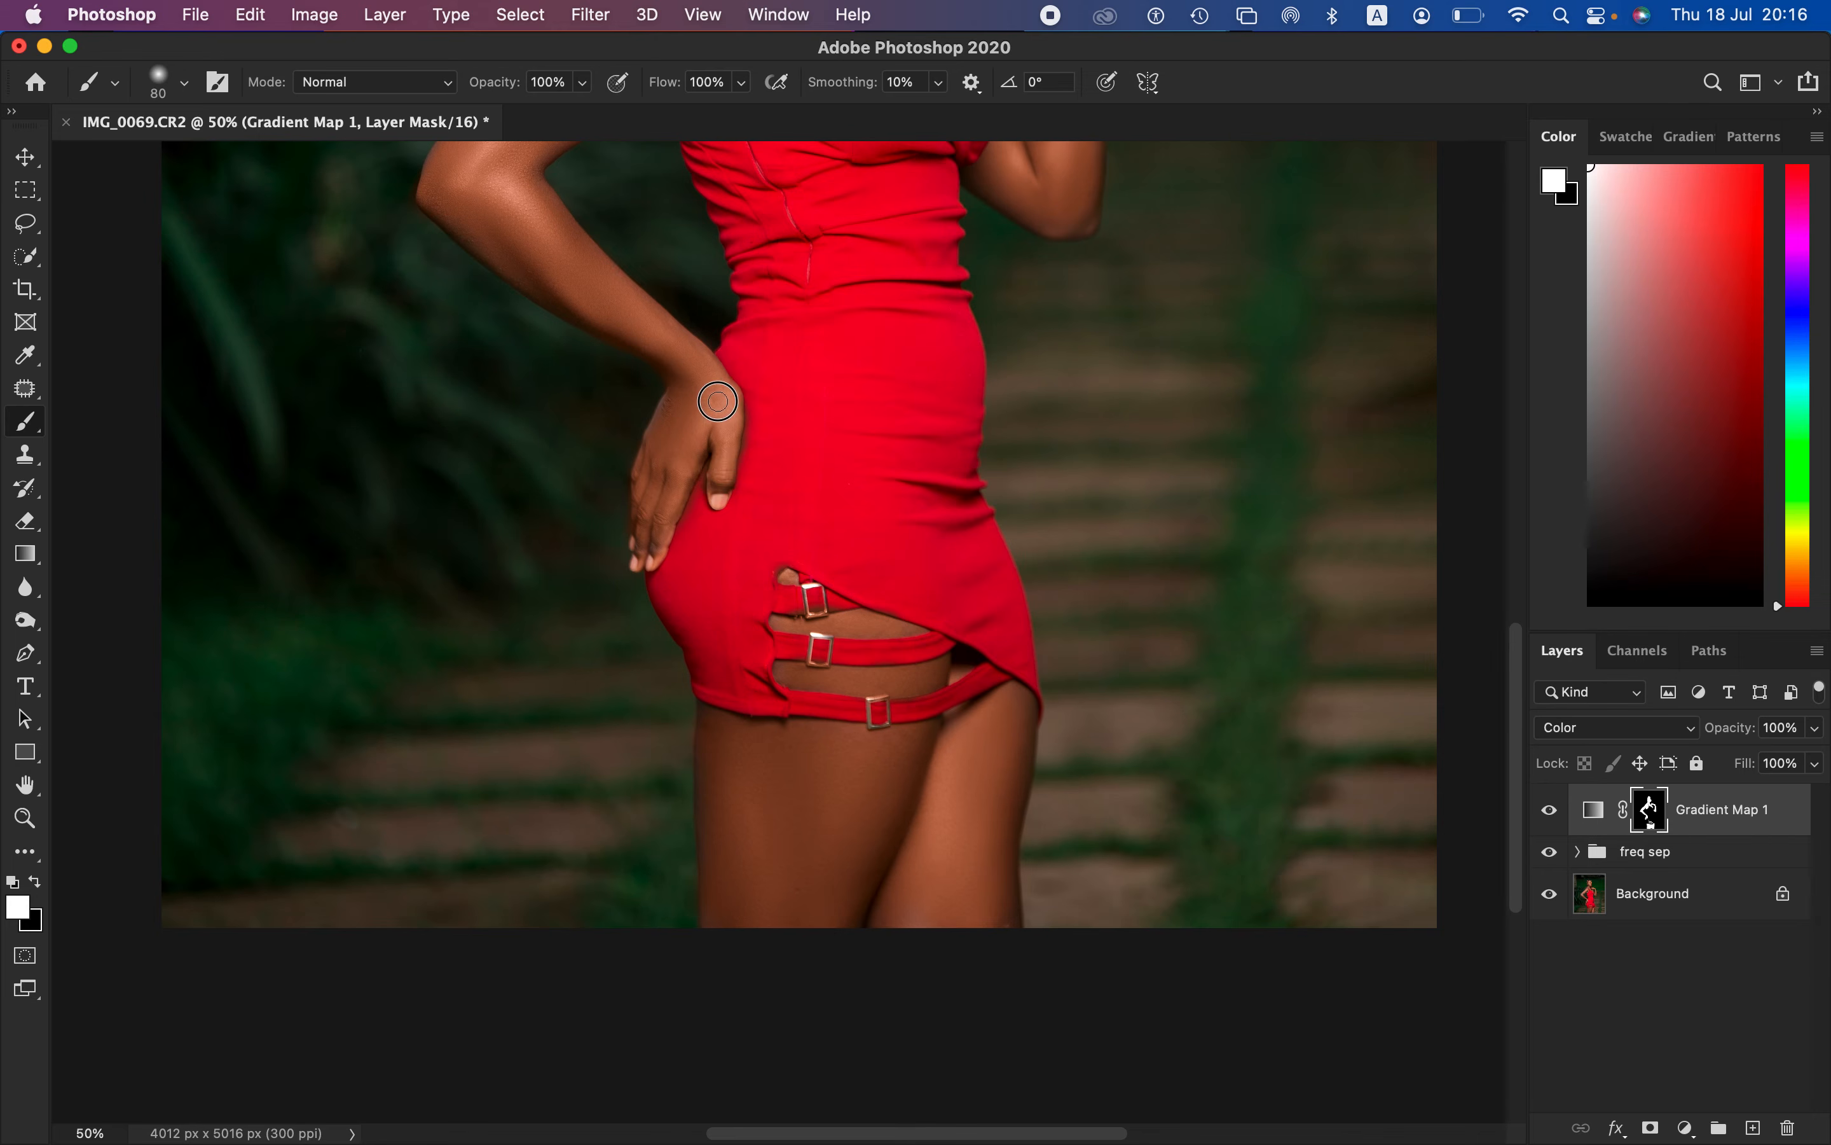
{"action": "scroll", "coordinate": [1039, 584], "scroll_direction": "up", "scroll_amount": 10}
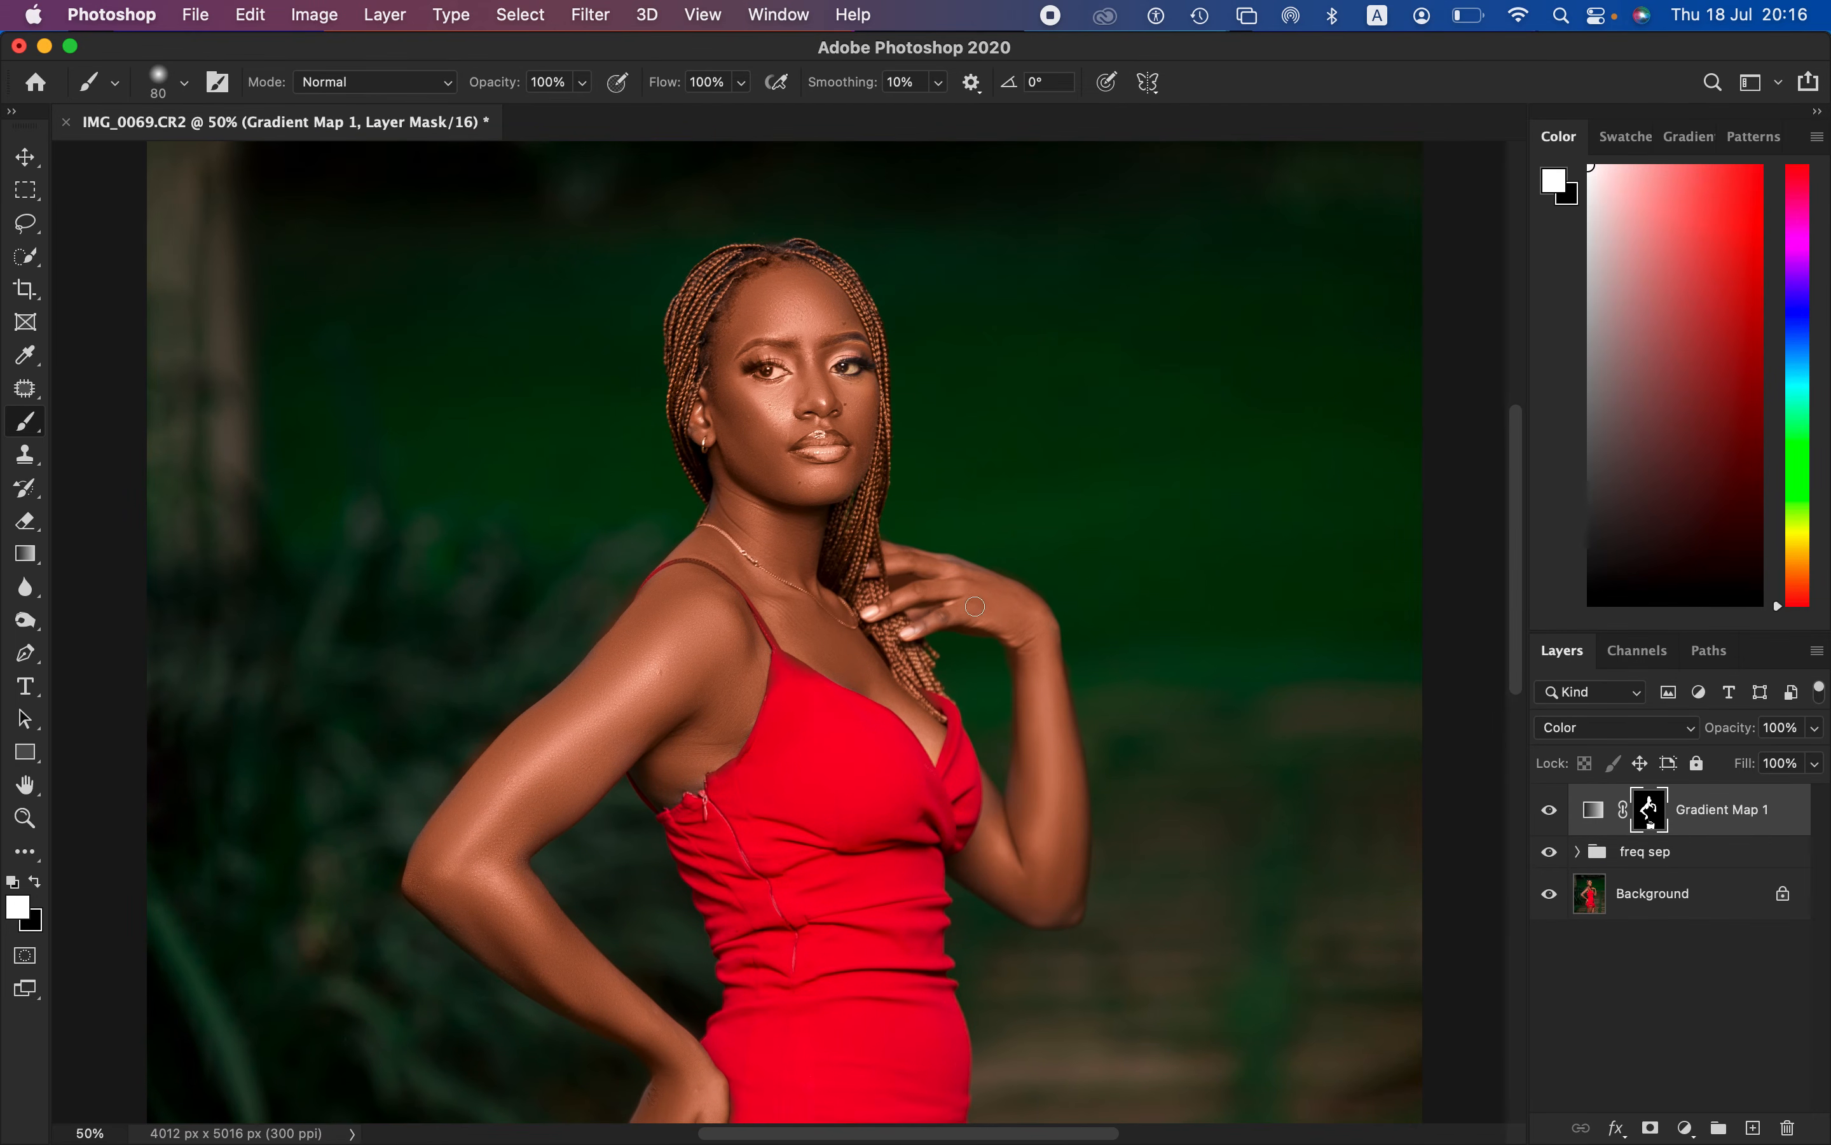
Step: With a 35 px brush, paint black on the mask over the dress strap and neckline, and white over the skin beside the underarm edge
{"action": "key", "text": "super+1"}
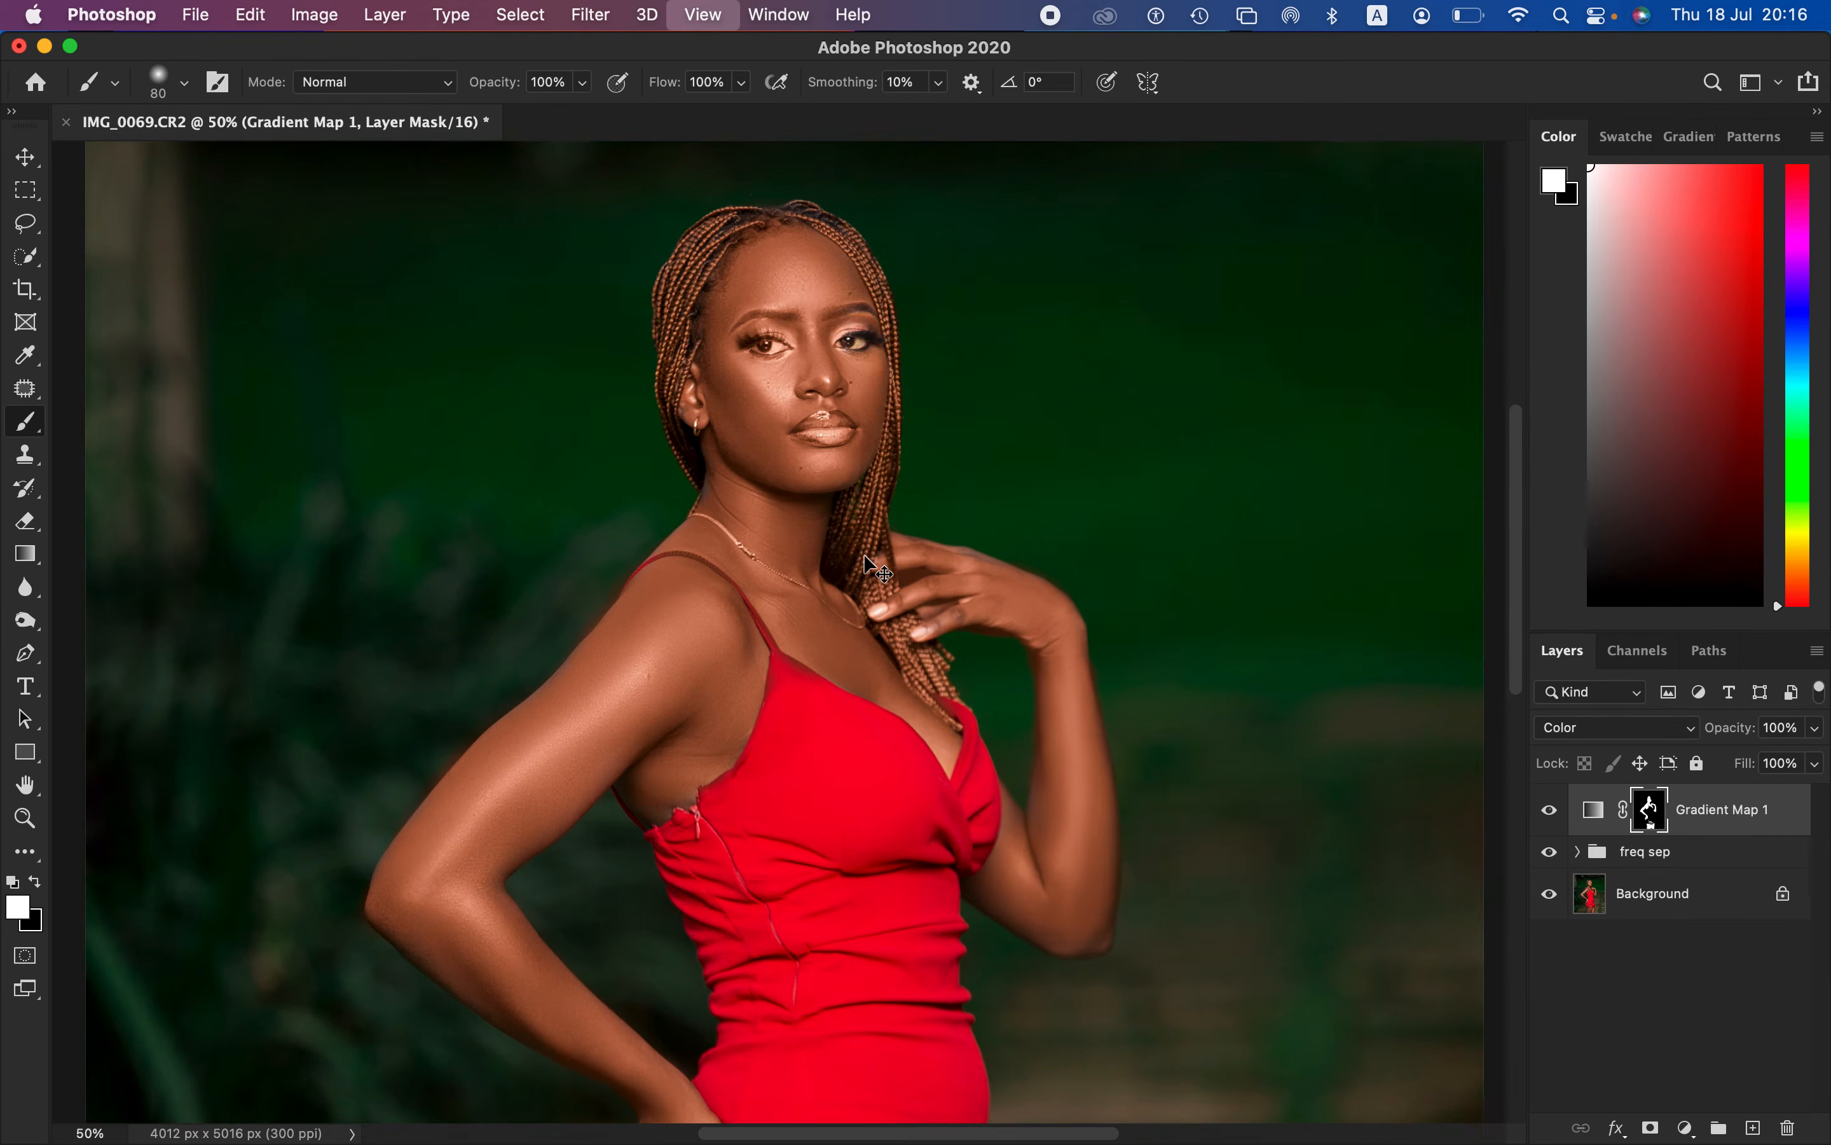
{"action": "key", "text": "bracketleft"}
{"action": "key", "text": "bracketleft"}
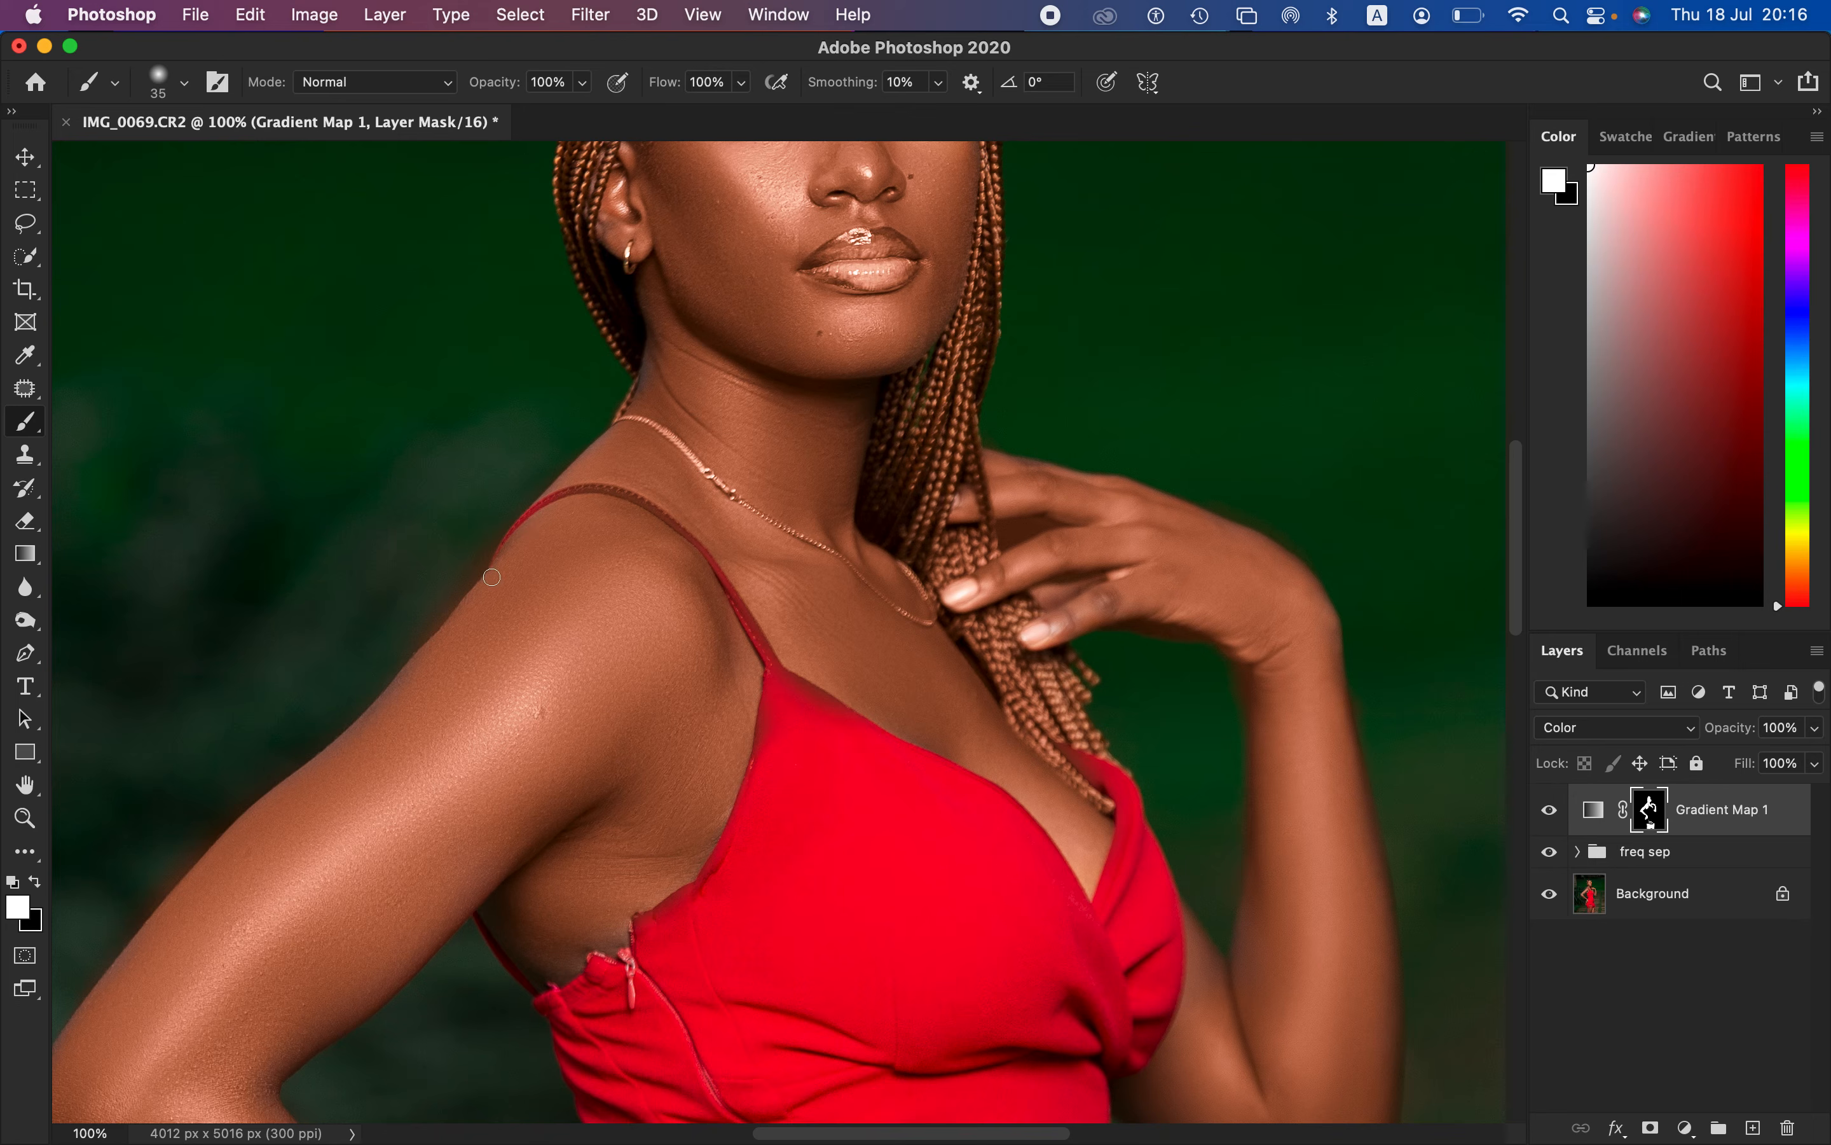
{"action": "key", "text": "x"}
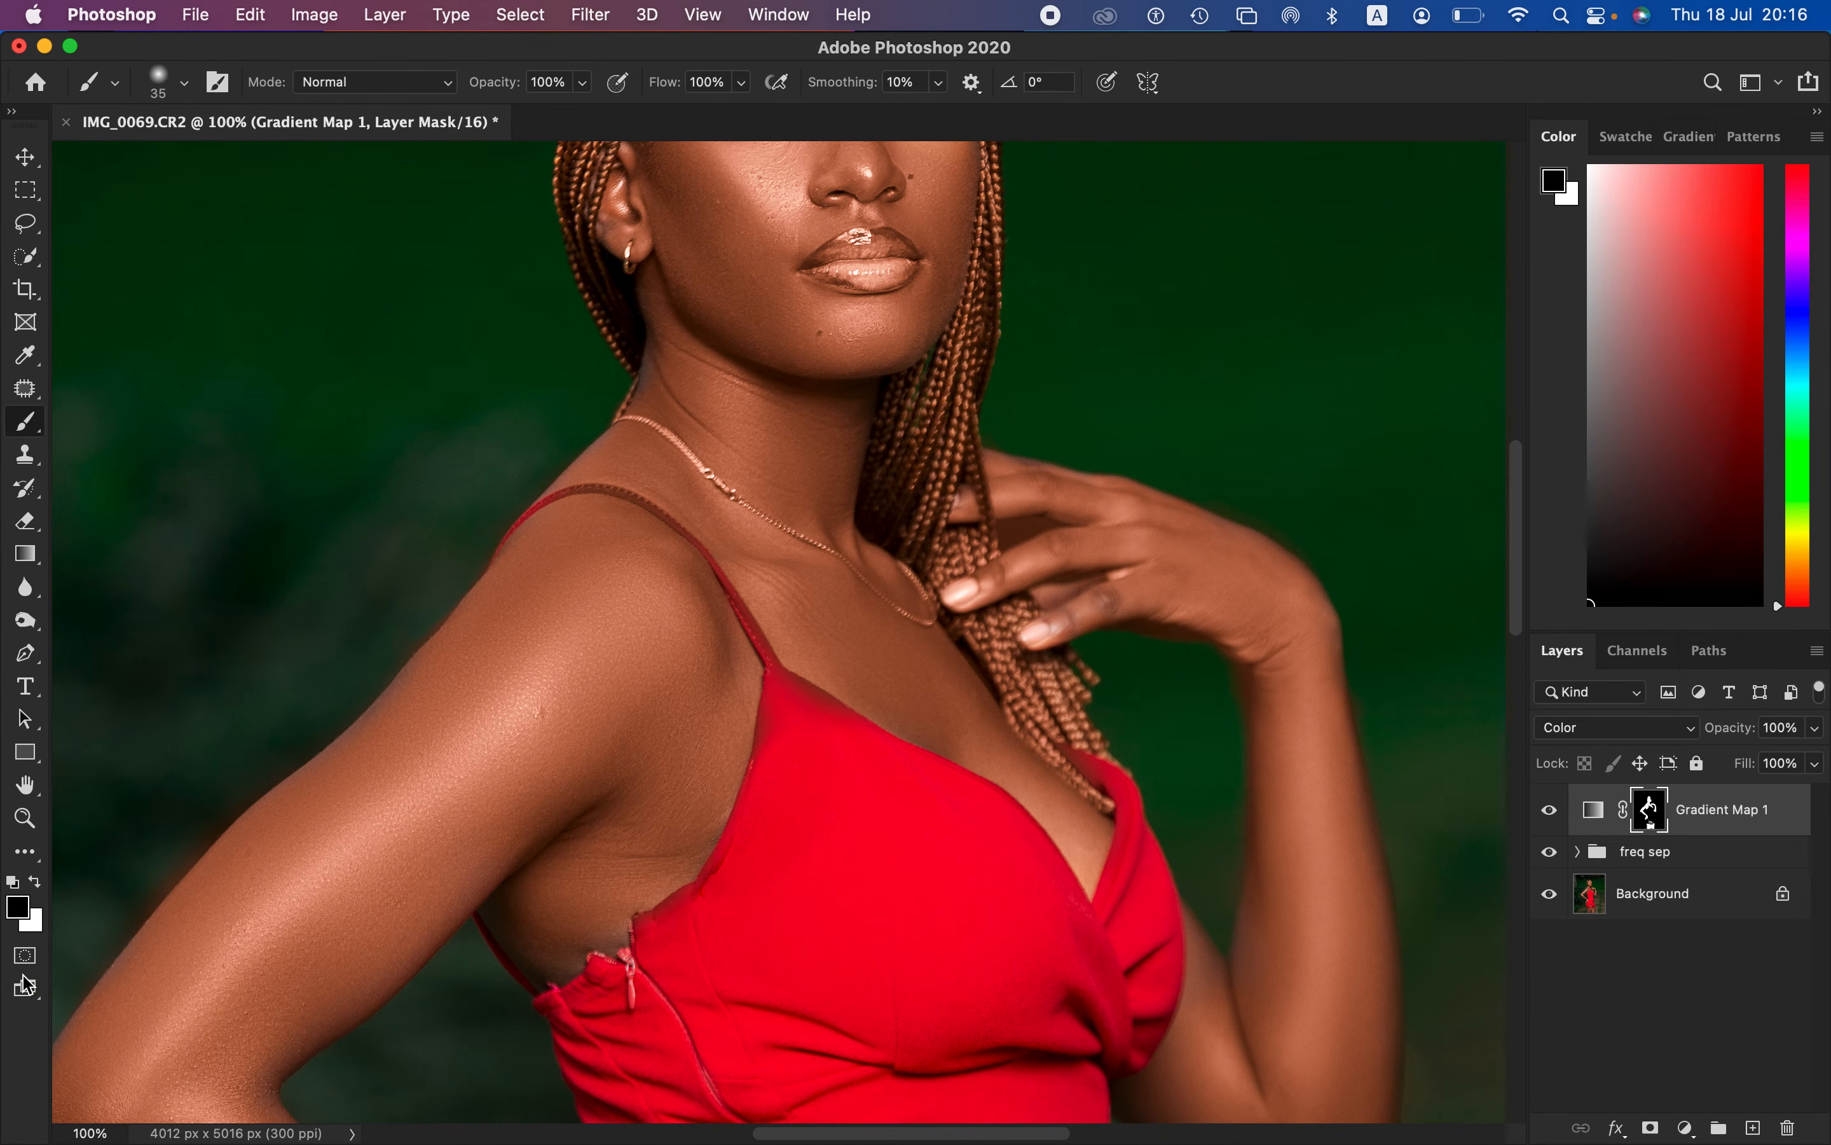
{"action": "mouse_move", "coordinate": [564, 484]}
{"action": "left_mouse_down"}
{"action": "mouse_move", "coordinate": [632, 493]}
{"action": "mouse_move", "coordinate": [683, 532]}
{"action": "mouse_move", "coordinate": [772, 692]}
{"action": "mouse_move", "coordinate": [780, 676]}
{"action": "mouse_move", "coordinate": [818, 689]}
{"action": "mouse_move", "coordinate": [845, 733]}
{"action": "mouse_move", "coordinate": [776, 727]}
{"action": "mouse_move", "coordinate": [746, 806]}
{"action": "mouse_move", "coordinate": [653, 926]}
{"action": "mouse_move", "coordinate": [696, 895]}
{"action": "mouse_move", "coordinate": [891, 850]}
{"action": "left_mouse_up"}
{"action": "key", "text": "x"}
{"action": "mouse_move", "coordinate": [715, 796]}
{"action": "left_mouse_down"}
{"action": "mouse_move", "coordinate": [702, 849]}
{"action": "mouse_move", "coordinate": [610, 938]}
{"action": "left_mouse_up"}
Step: Paint black on the Gradient Map mask over the lips and both eyes to restore their original colour
{"action": "left_click_drag", "start_coordinate": [871, 454], "coordinate": [886, 723]}
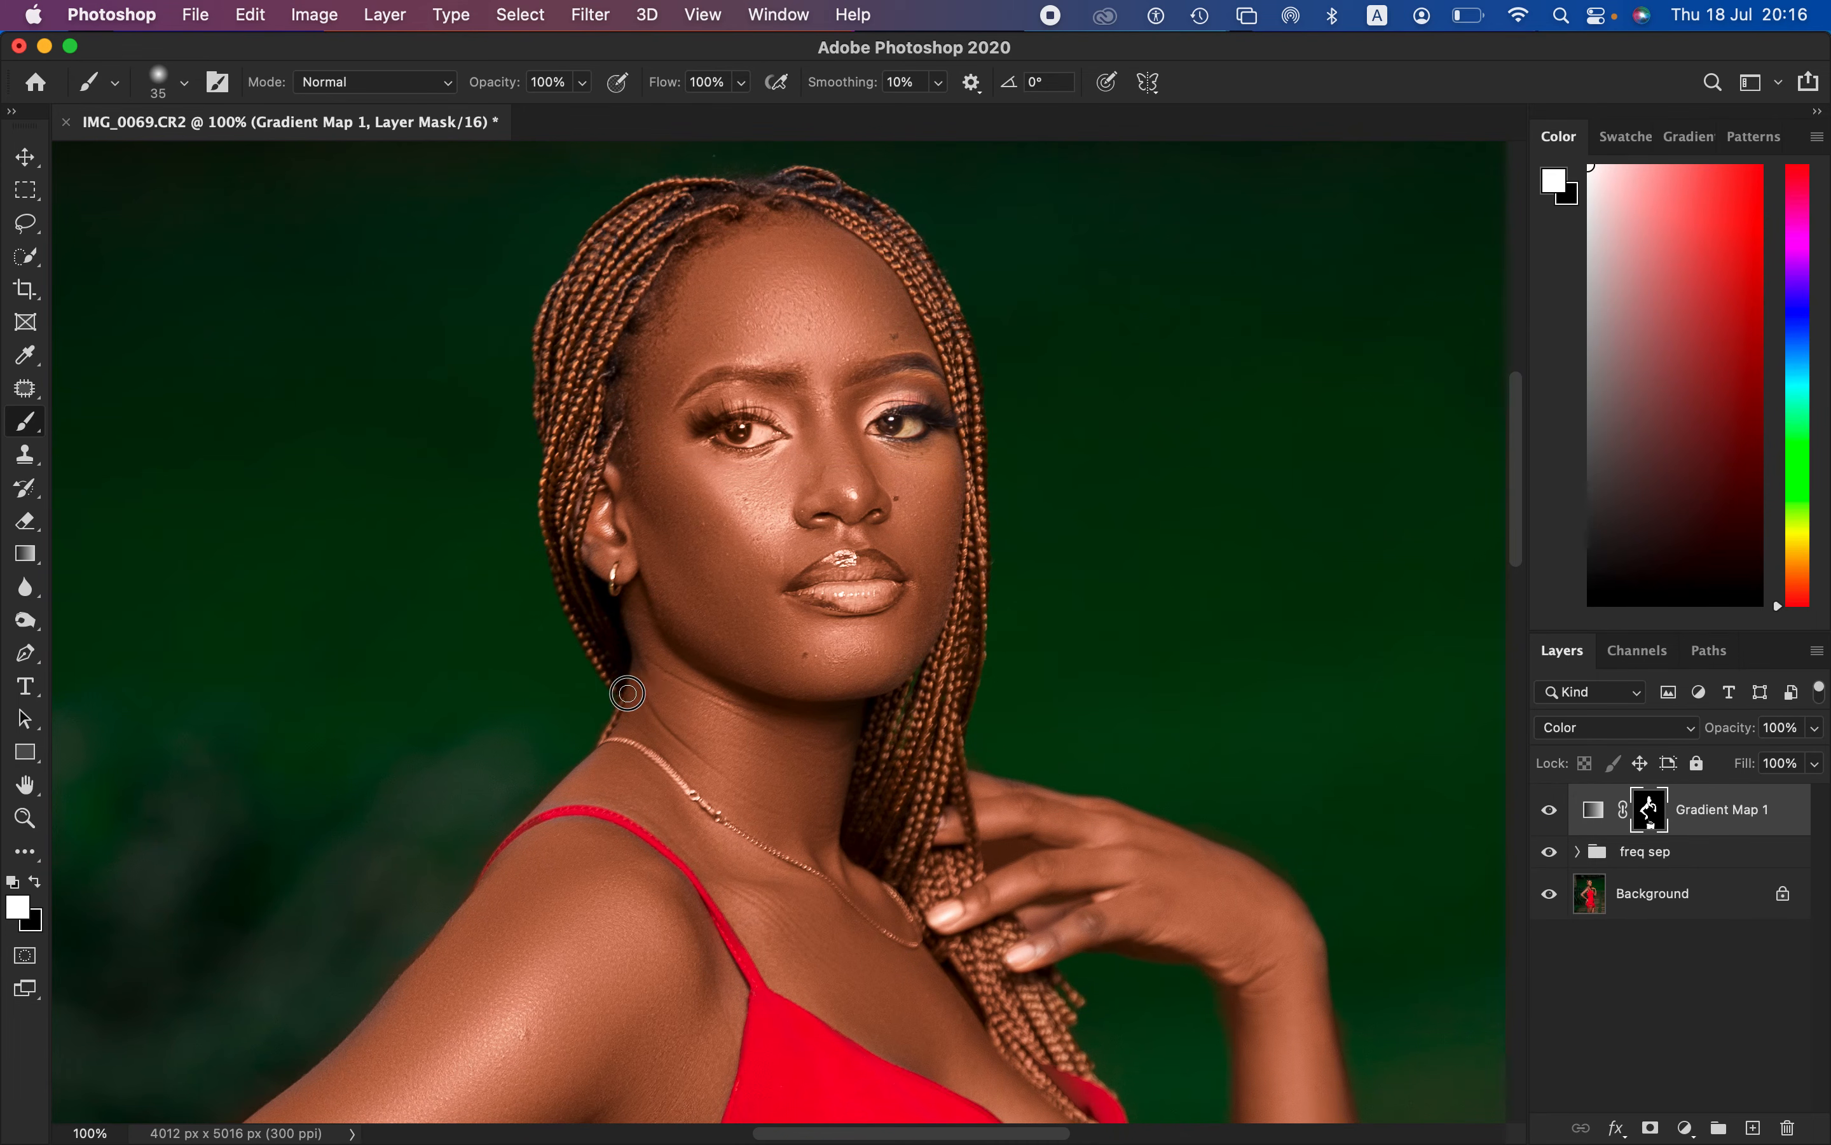
{"action": "key", "text": "x"}
{"action": "mouse_move", "coordinate": [843, 568]}
{"action": "left_mouse_down"}
{"action": "mouse_move", "coordinate": [875, 597]}
{"action": "mouse_move", "coordinate": [868, 565]}
{"action": "mouse_move", "coordinate": [898, 589]}
{"action": "mouse_move", "coordinate": [882, 572]}
{"action": "mouse_move", "coordinate": [819, 591]}
{"action": "left_mouse_up"}
{"action": "mouse_move", "coordinate": [704, 405]}
{"action": "left_mouse_down"}
{"action": "mouse_move", "coordinate": [769, 424]}
{"action": "mouse_move", "coordinate": [735, 397]}
{"action": "mouse_move", "coordinate": [779, 431]}
{"action": "mouse_move", "coordinate": [734, 395]}
{"action": "left_mouse_up"}
{"action": "mouse_move", "coordinate": [938, 412]}
{"action": "left_mouse_down"}
{"action": "mouse_move", "coordinate": [893, 416]}
{"action": "mouse_move", "coordinate": [904, 393]}
{"action": "mouse_move", "coordinate": [937, 413]}
{"action": "left_mouse_up"}
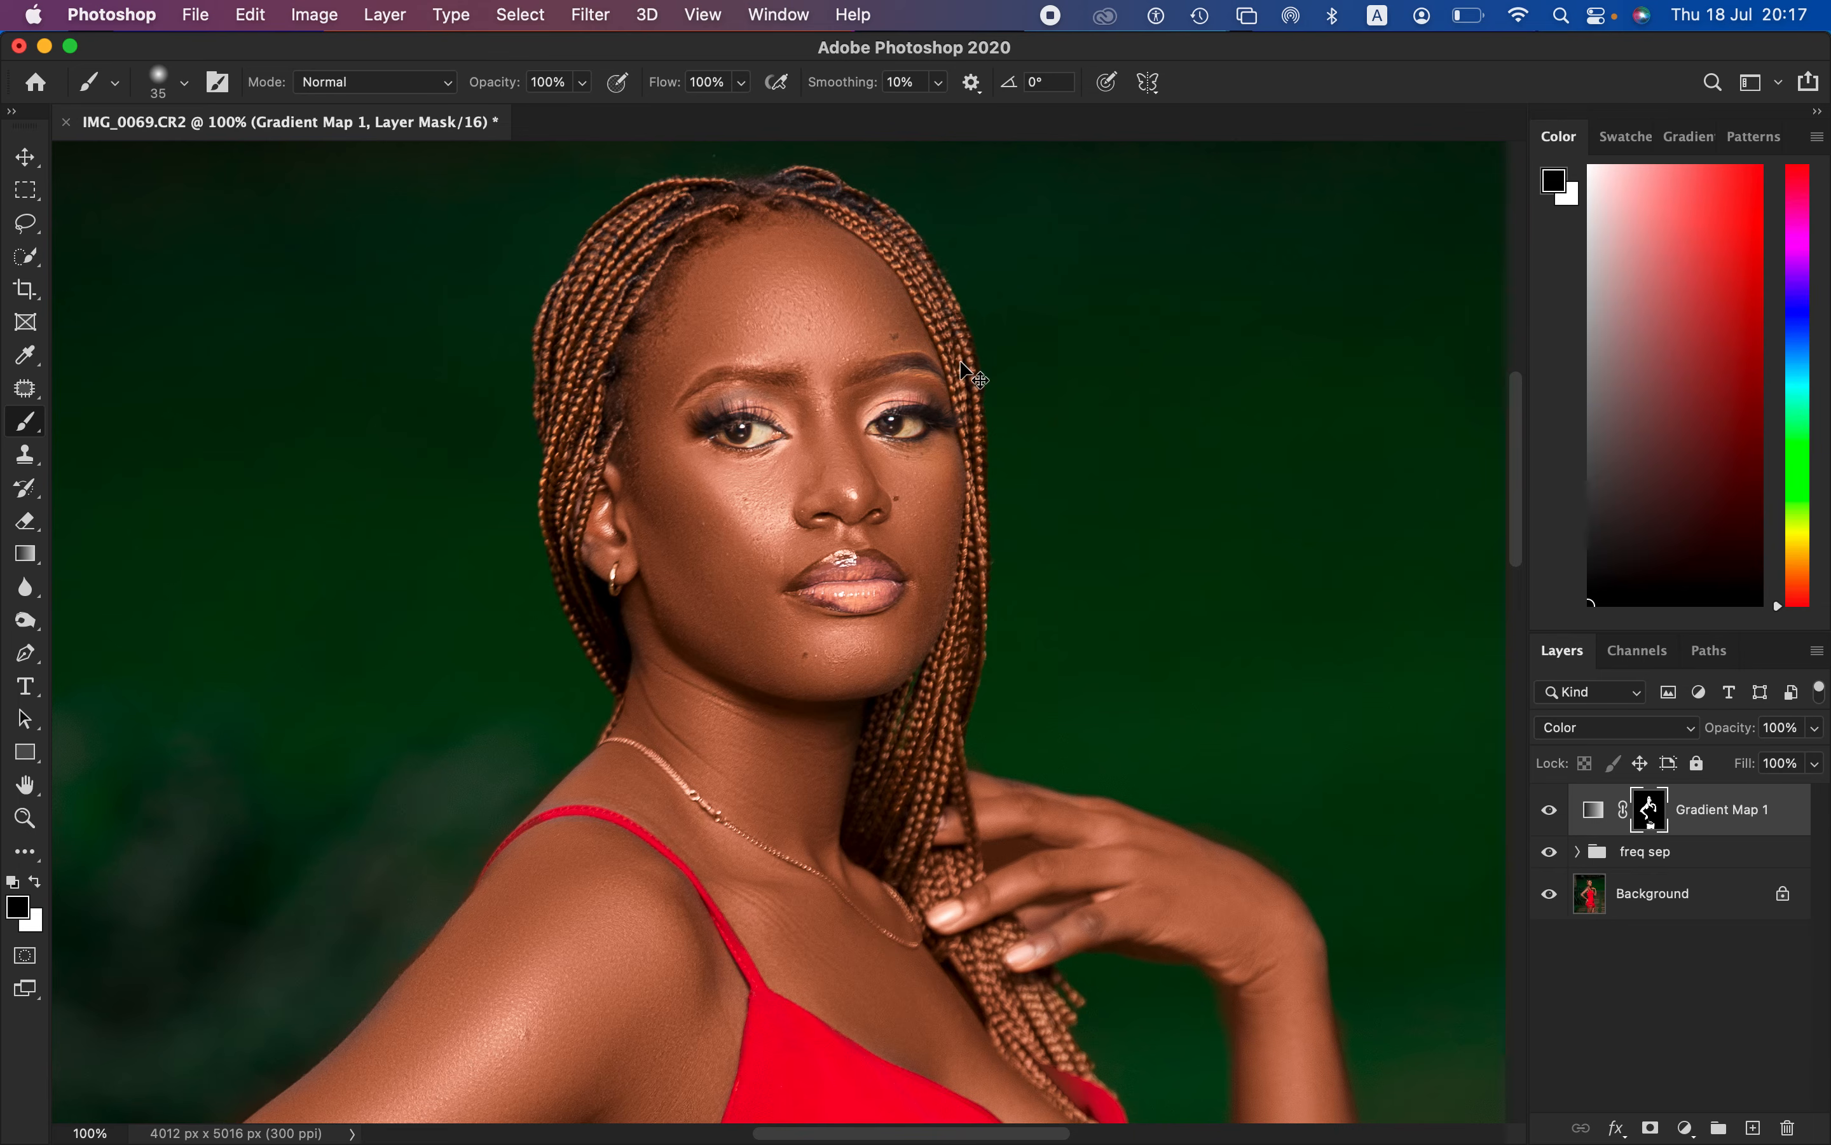
Step: Compare the portrait with the Gradient Map layer hidden and shown, and try different opacities for the layer
{"action": "key", "text": "super+minus"}
{"action": "key", "text": "super+minus"}
{"action": "key", "text": "super+minus"}
{"action": "key", "text": "super+minus"}
{"action": "key", "text": "super+plus"}
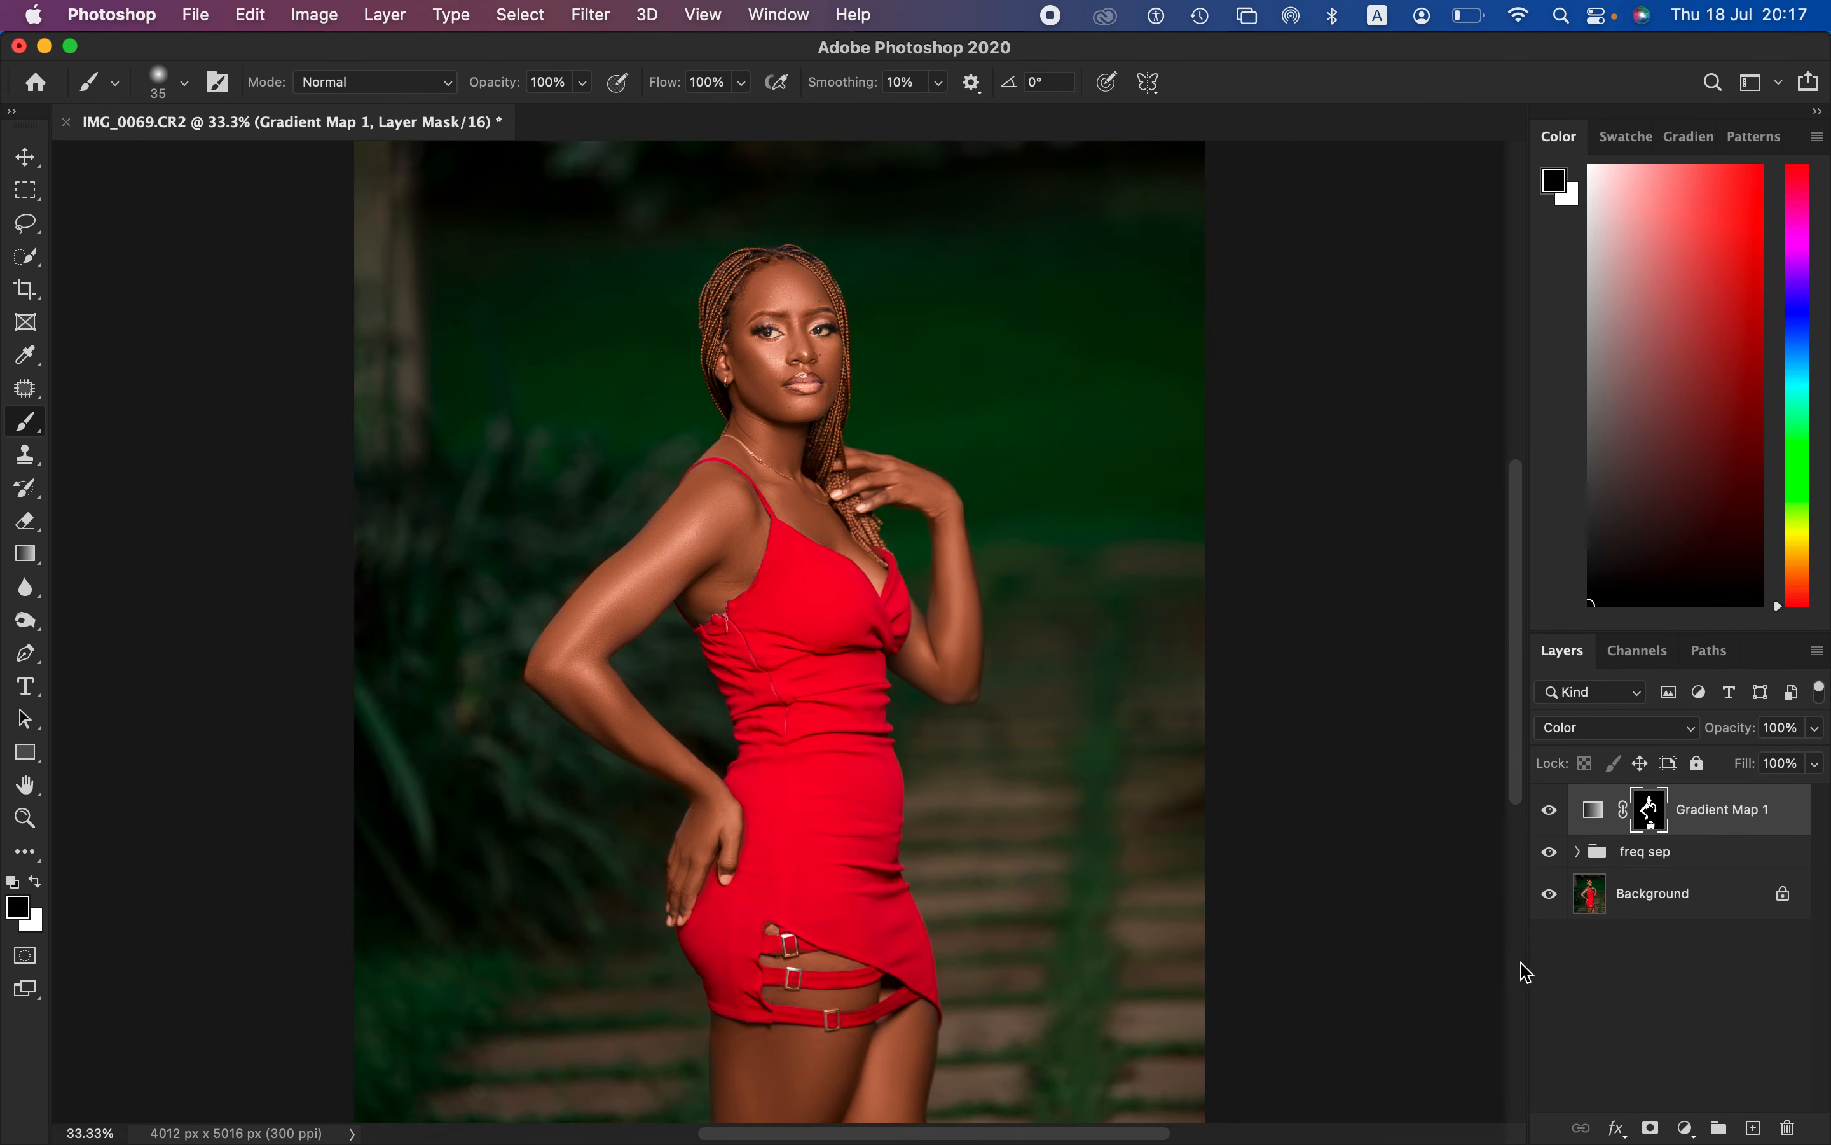
{"action": "left_click", "coordinate": [1550, 810]}
{"action": "left_click", "coordinate": [1551, 811]}
{"action": "mouse_move", "coordinate": [1719, 727]}
{"action": "left_mouse_down"}
{"action": "mouse_move", "coordinate": [1687, 732]}
{"action": "mouse_move", "coordinate": [1737, 738]}
{"action": "mouse_move", "coordinate": [1724, 746]}
{"action": "left_mouse_up"}
{"action": "left_click_drag", "start_coordinate": [1709, 733], "coordinate": [1724, 746]}
Step: Add a Black & White adjustment layer in Multiply blend mode and lower its opacity to 7%
{"action": "left_click", "coordinate": [1687, 1128]}
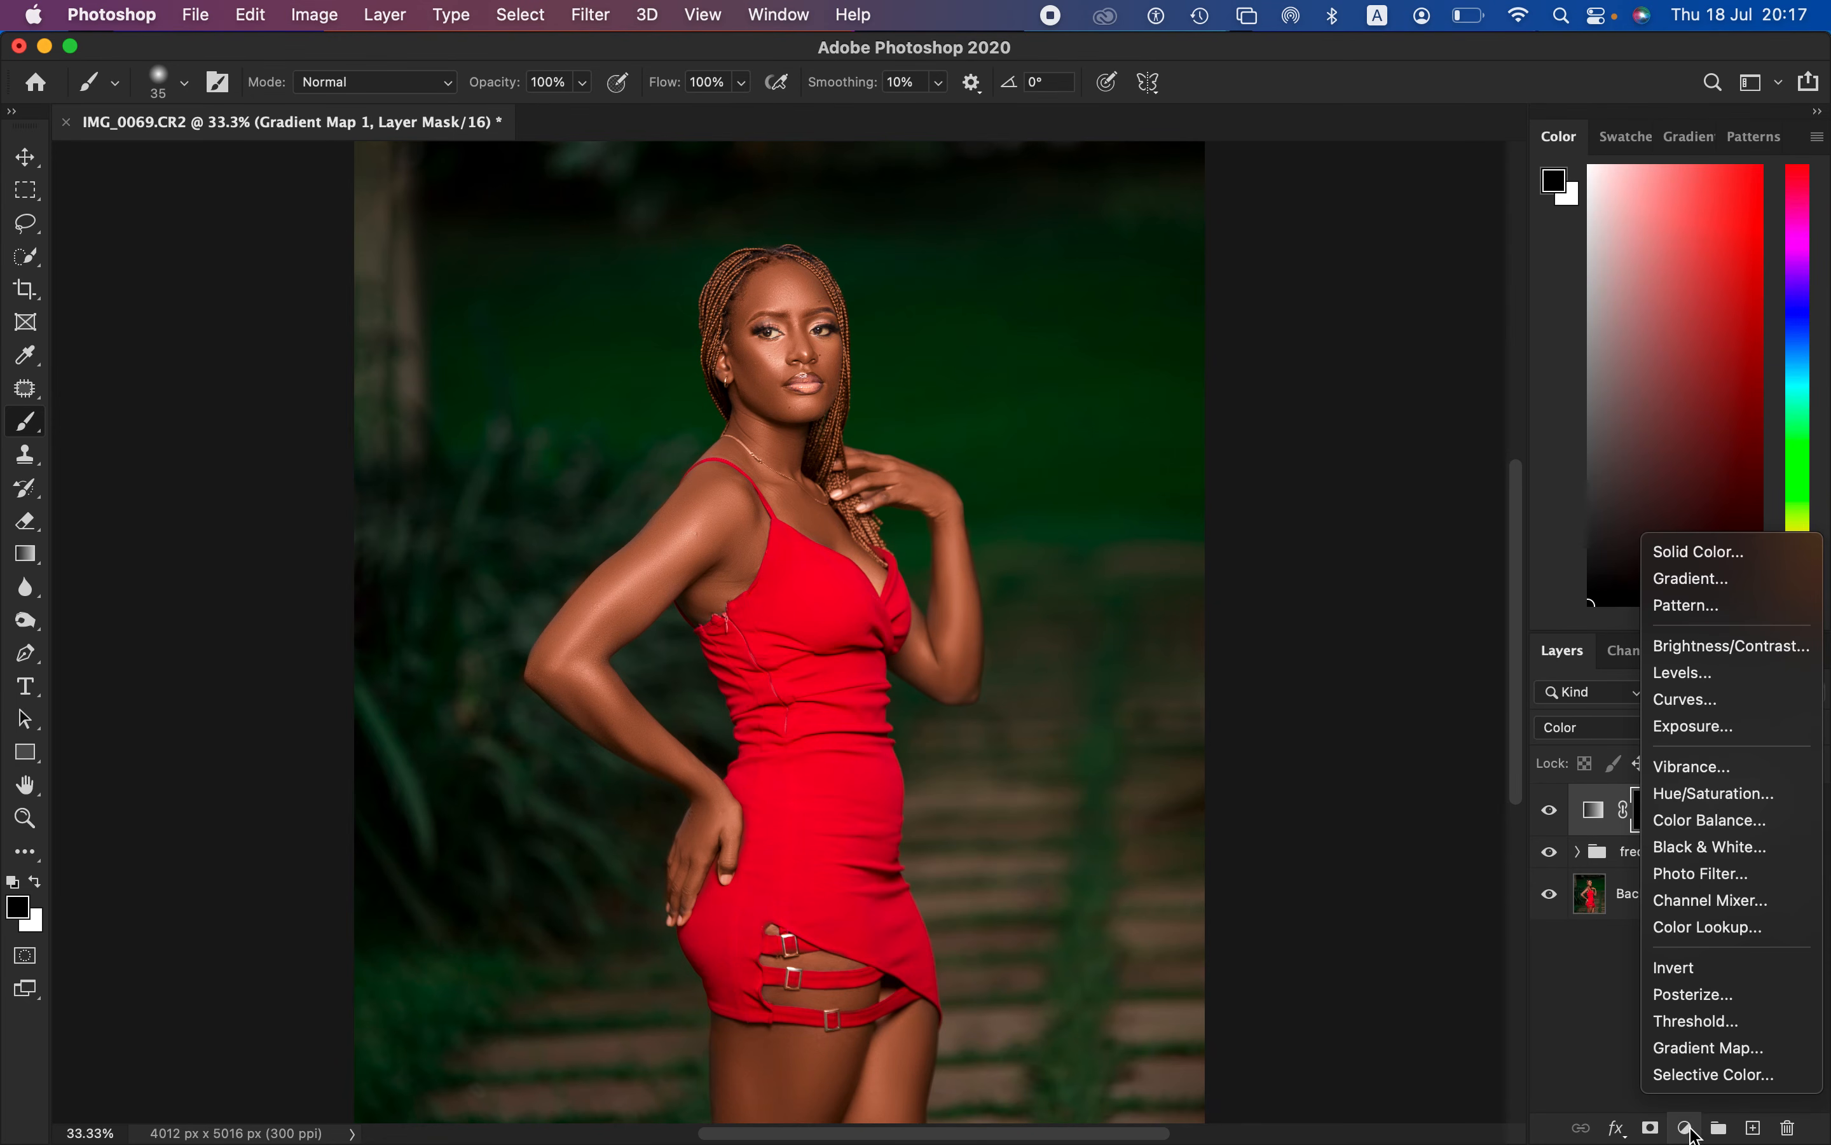
{"action": "left_click", "coordinate": [1725, 847]}
{"action": "left_click", "coordinate": [1614, 738]}
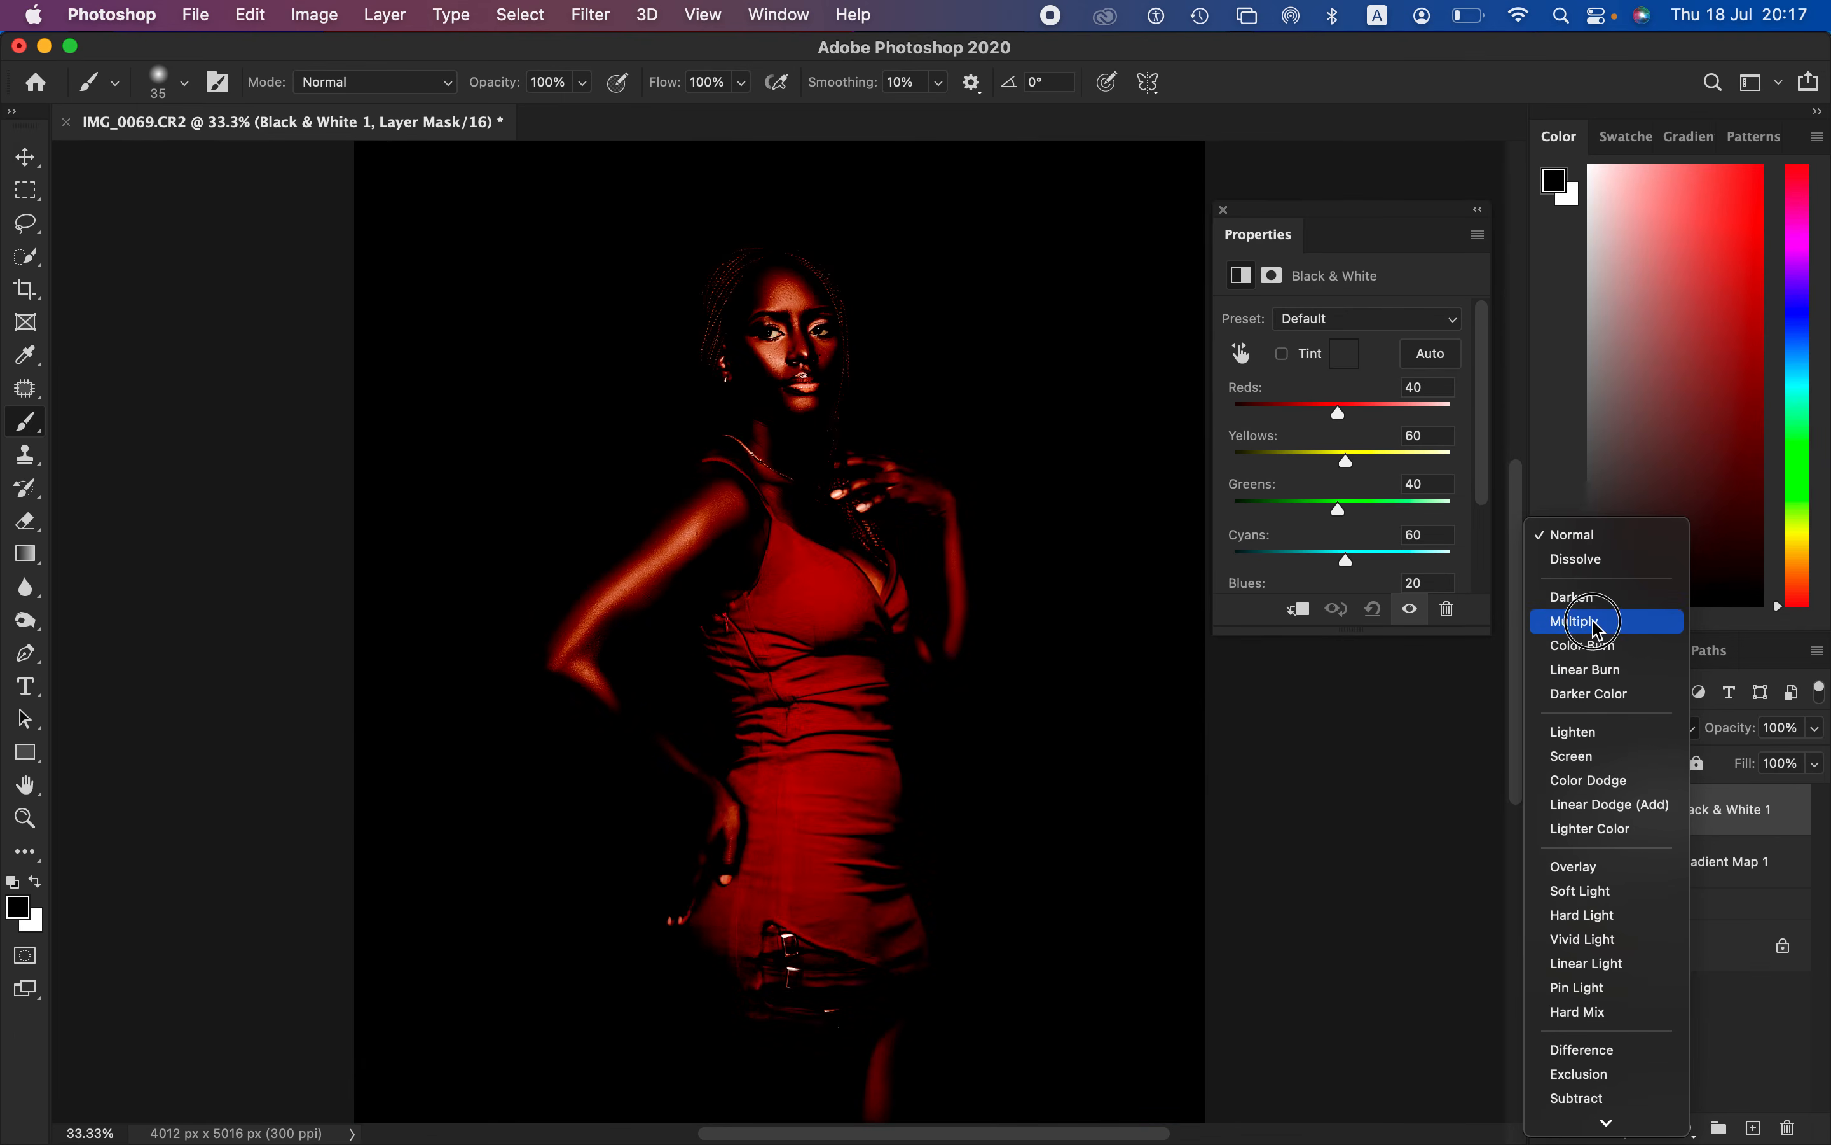
{"action": "left_click", "coordinate": [1614, 621]}
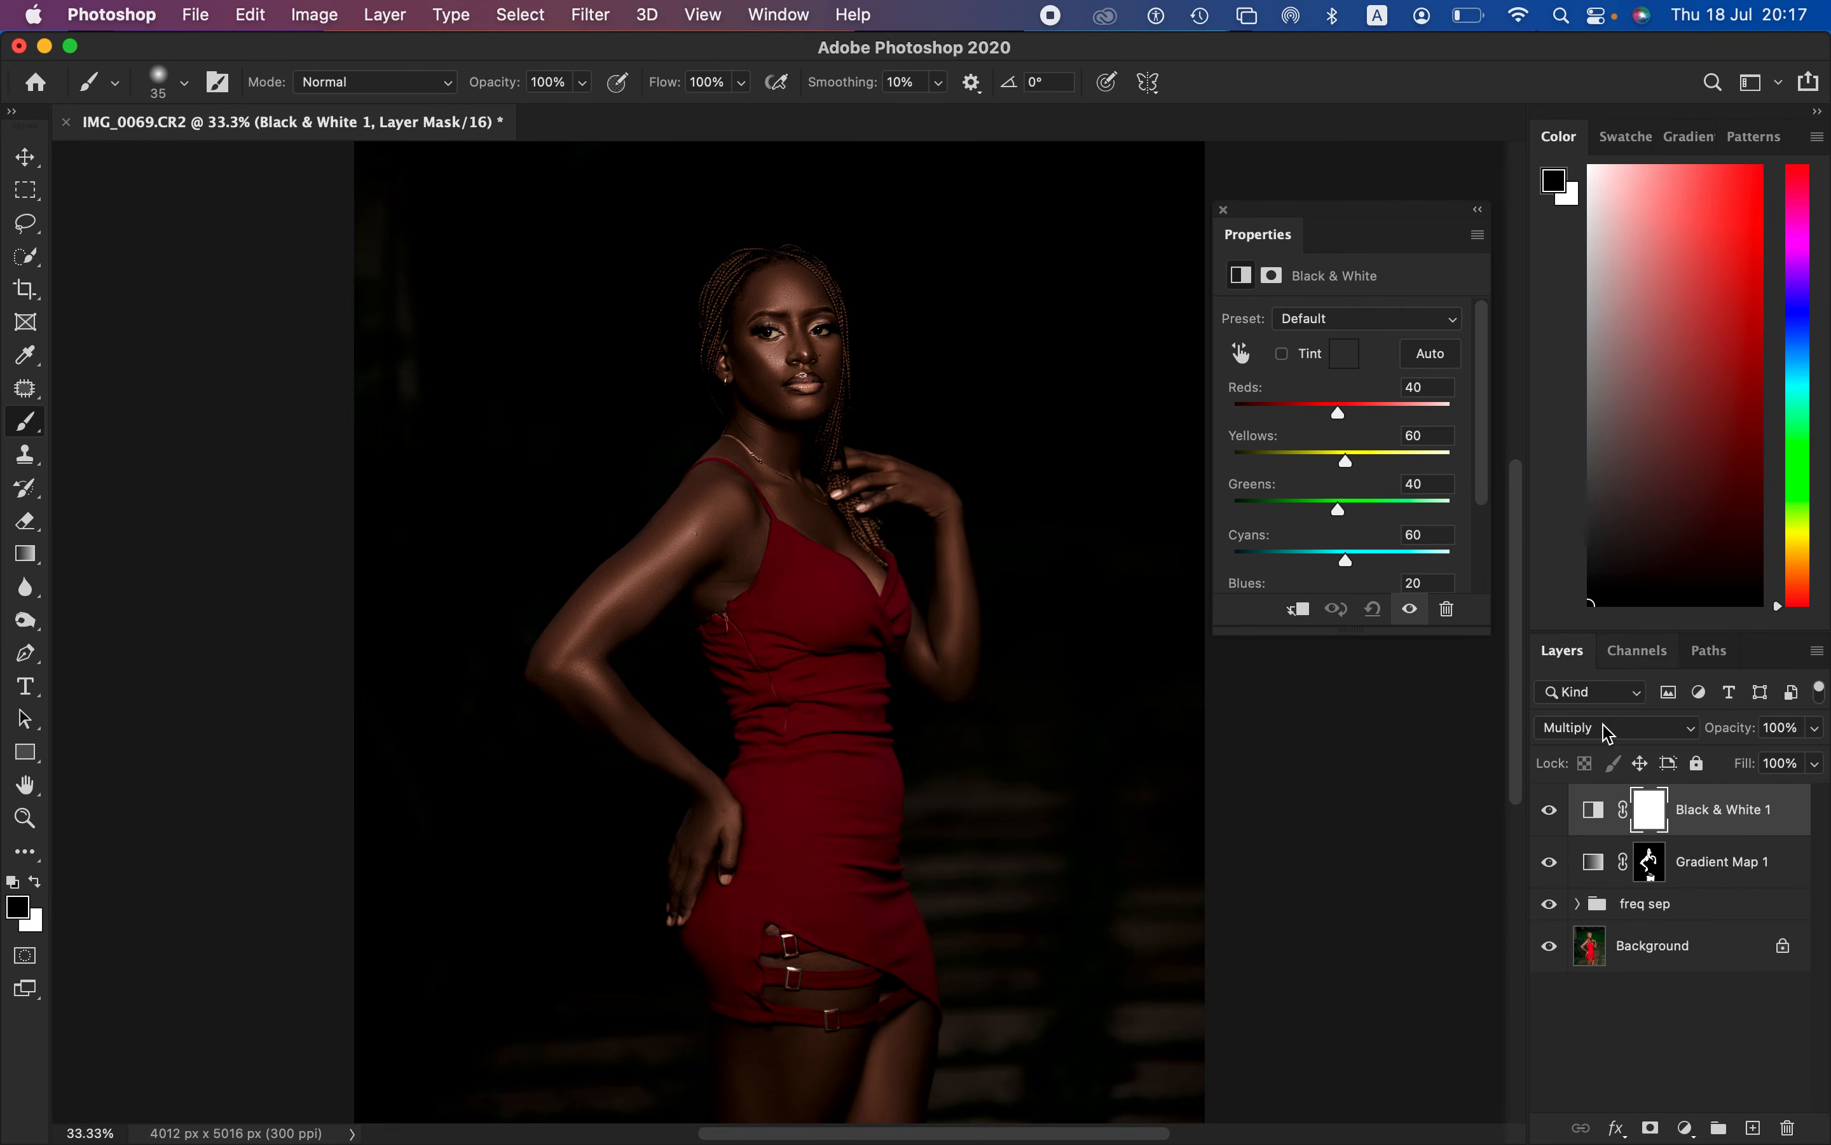
{"action": "left_click_drag", "start_coordinate": [1732, 728], "coordinate": [1616, 750]}
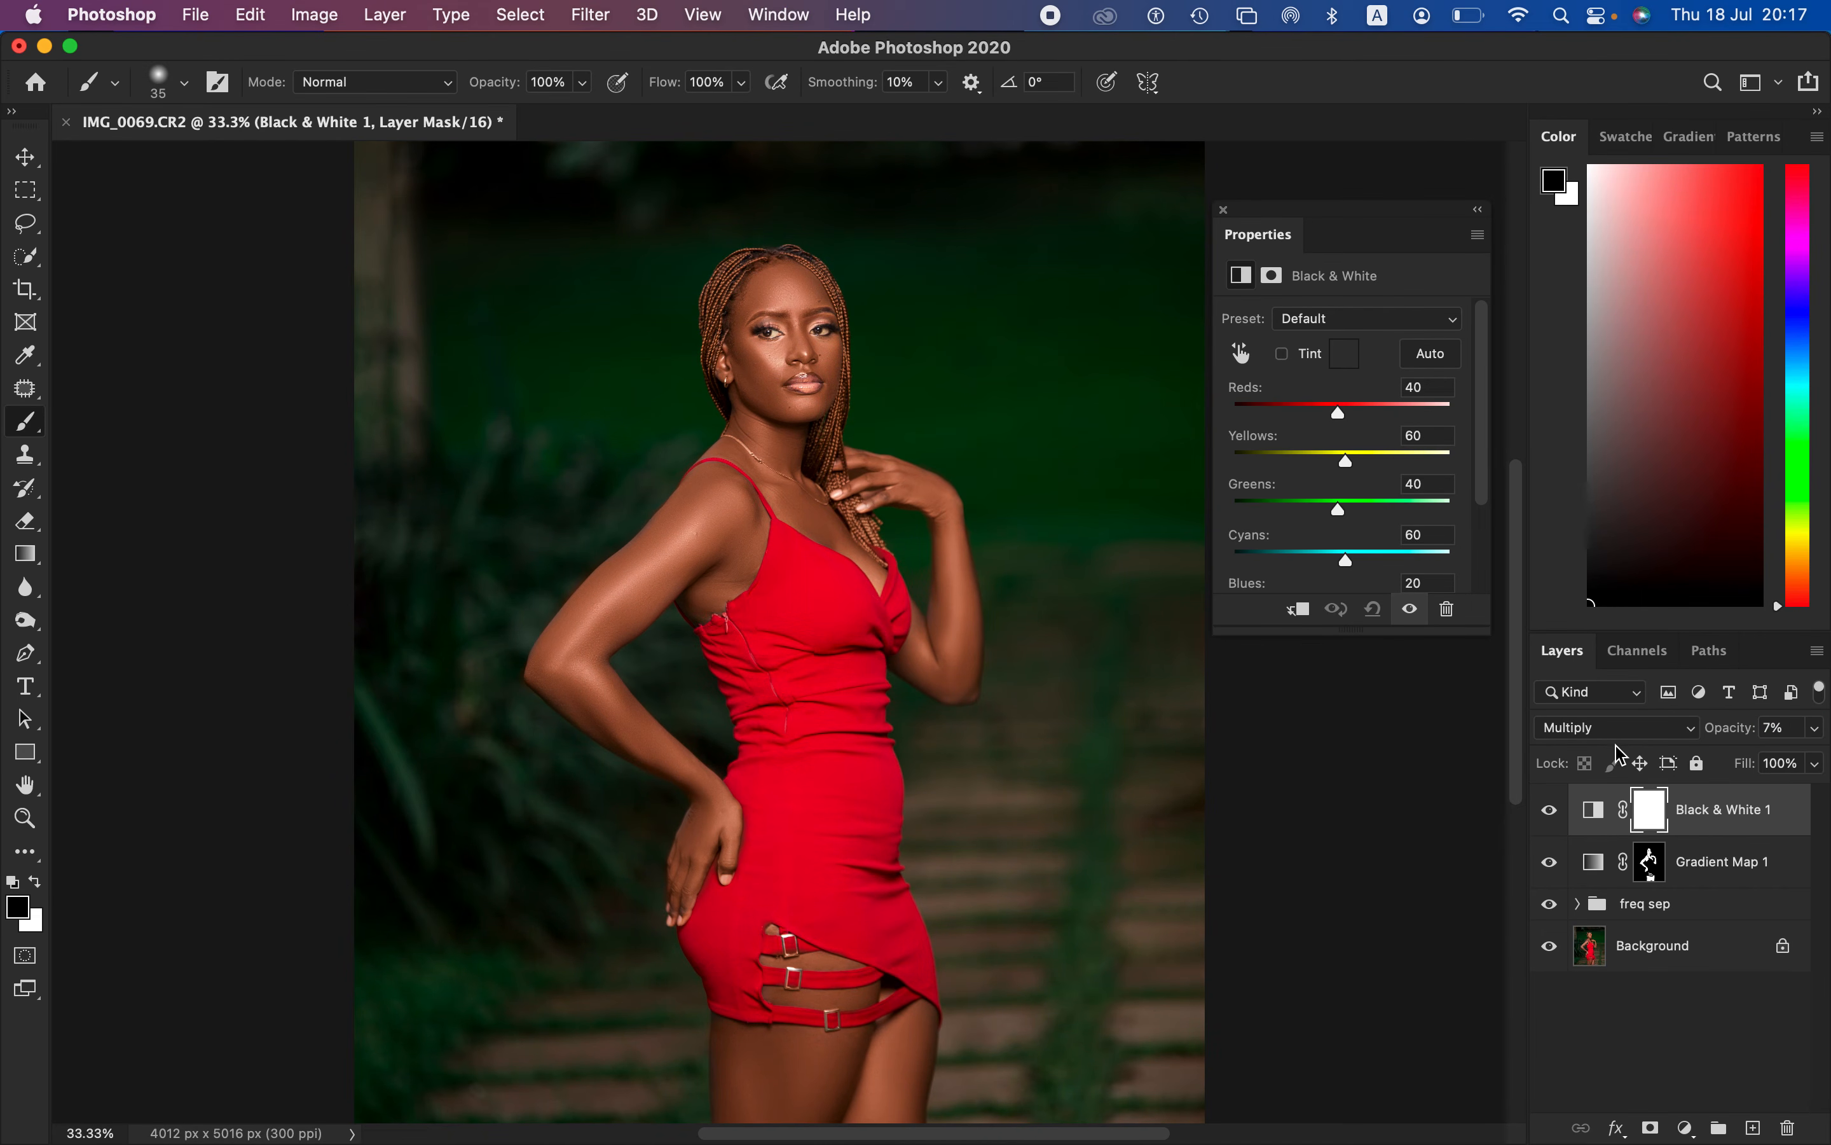
Step: Add a Selective Color adjustment layer and set the Blacks to Yellow -6% and Black +2%
{"action": "left_click", "coordinate": [1687, 1128]}
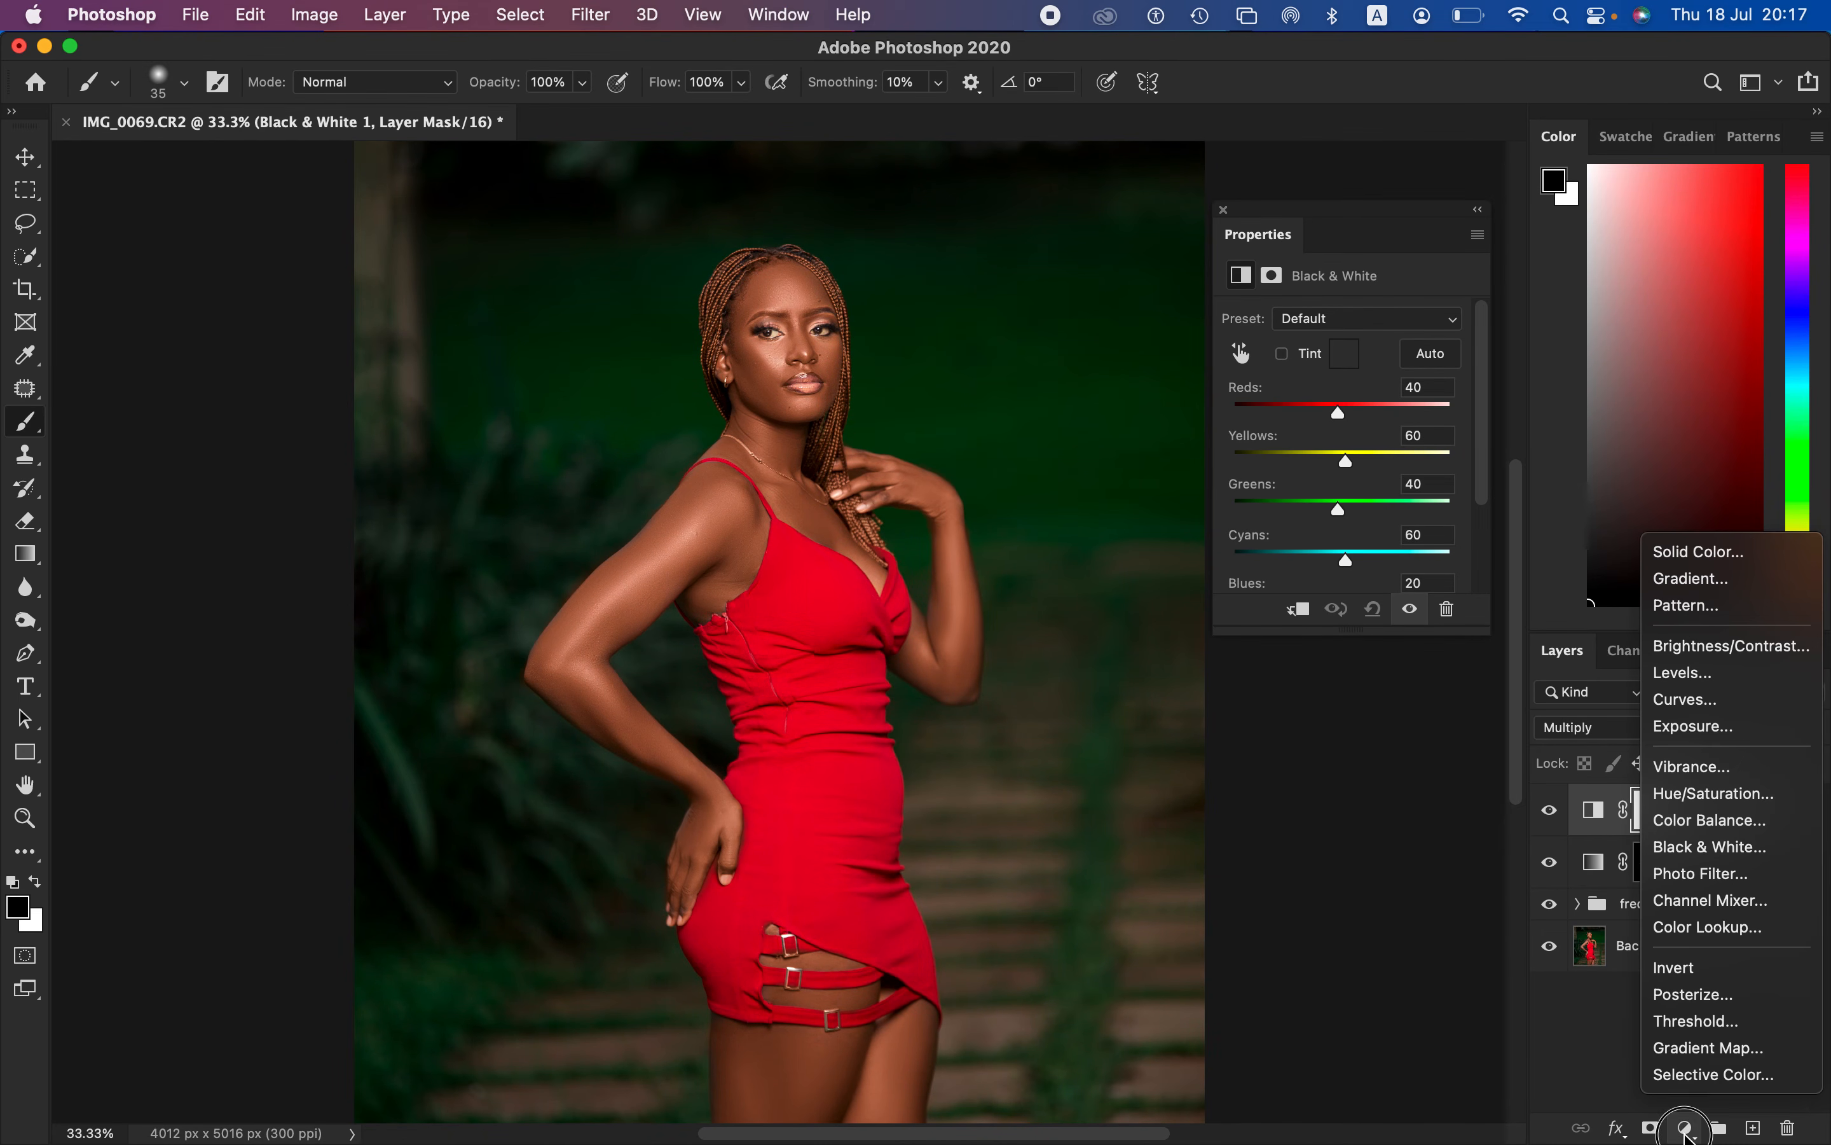
{"action": "left_click", "coordinate": [1696, 1074]}
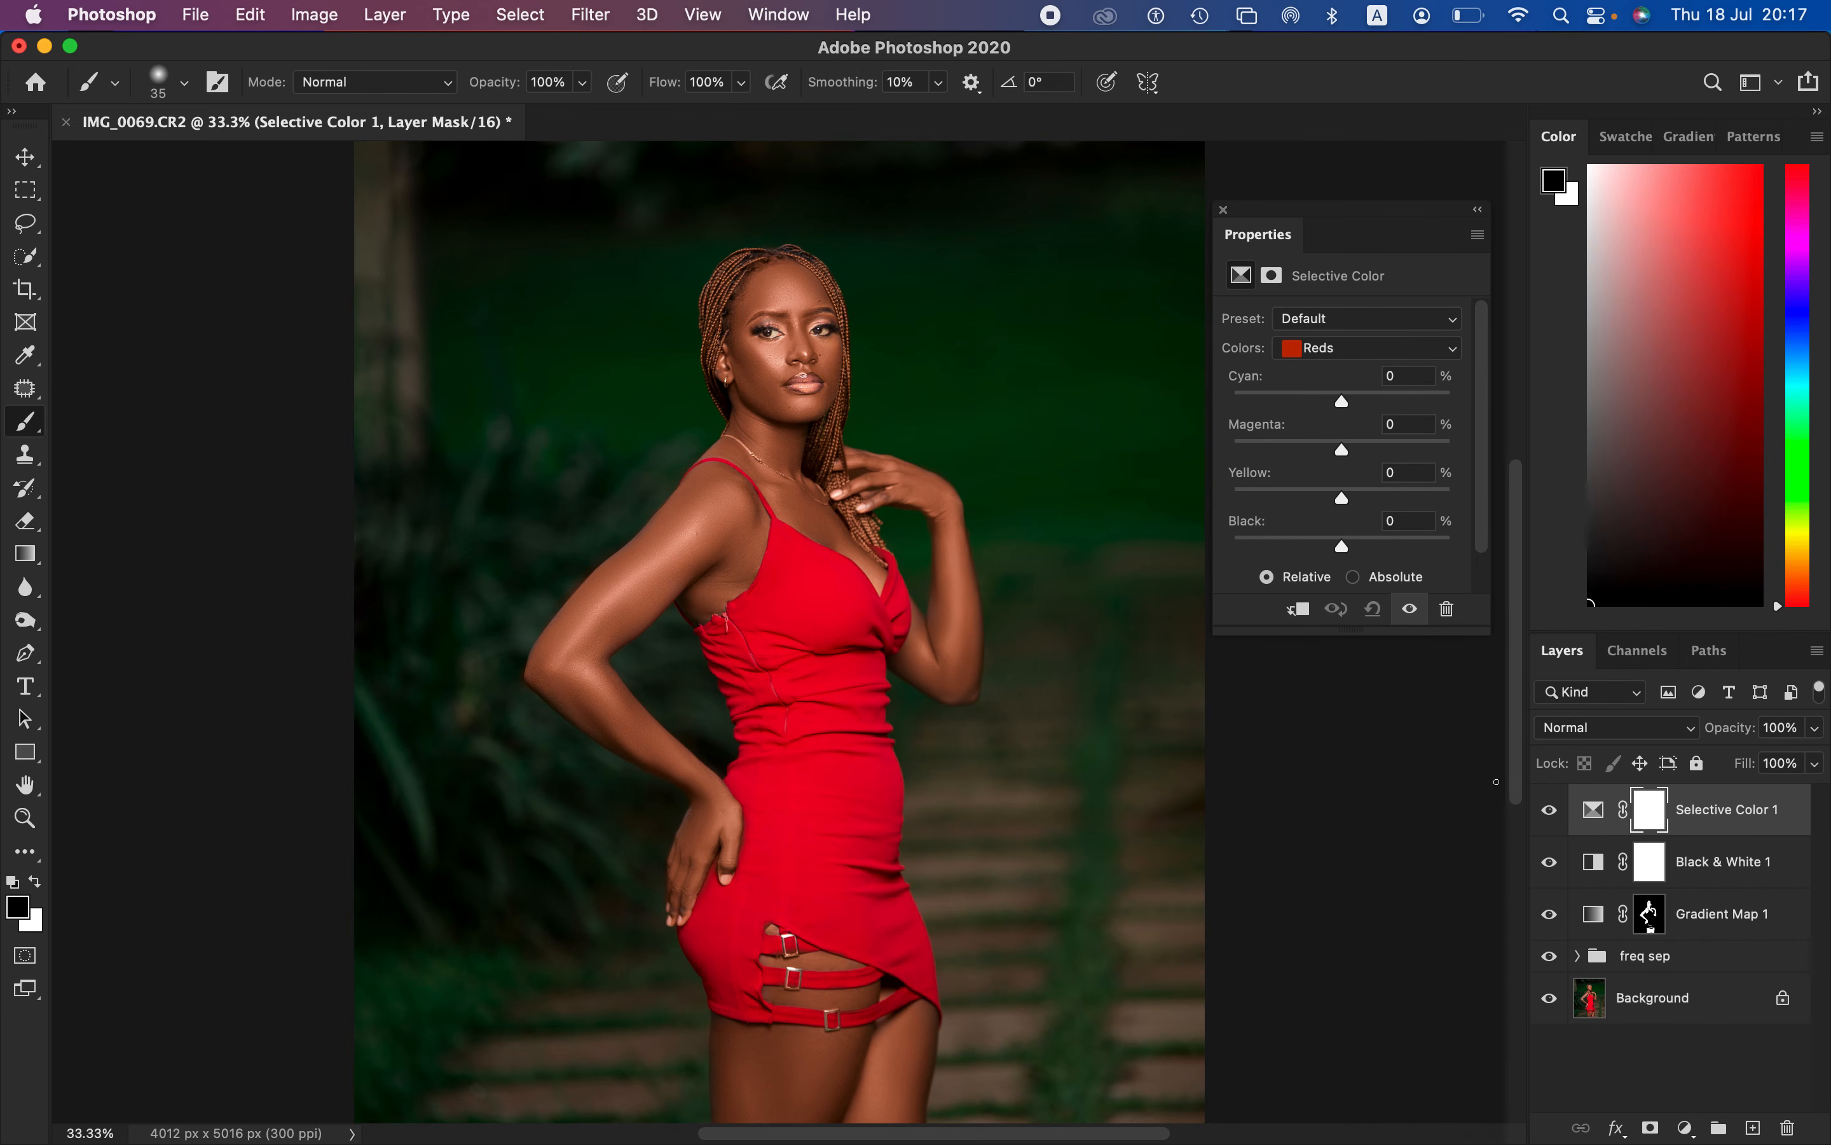
{"action": "left_click", "coordinate": [1358, 355]}
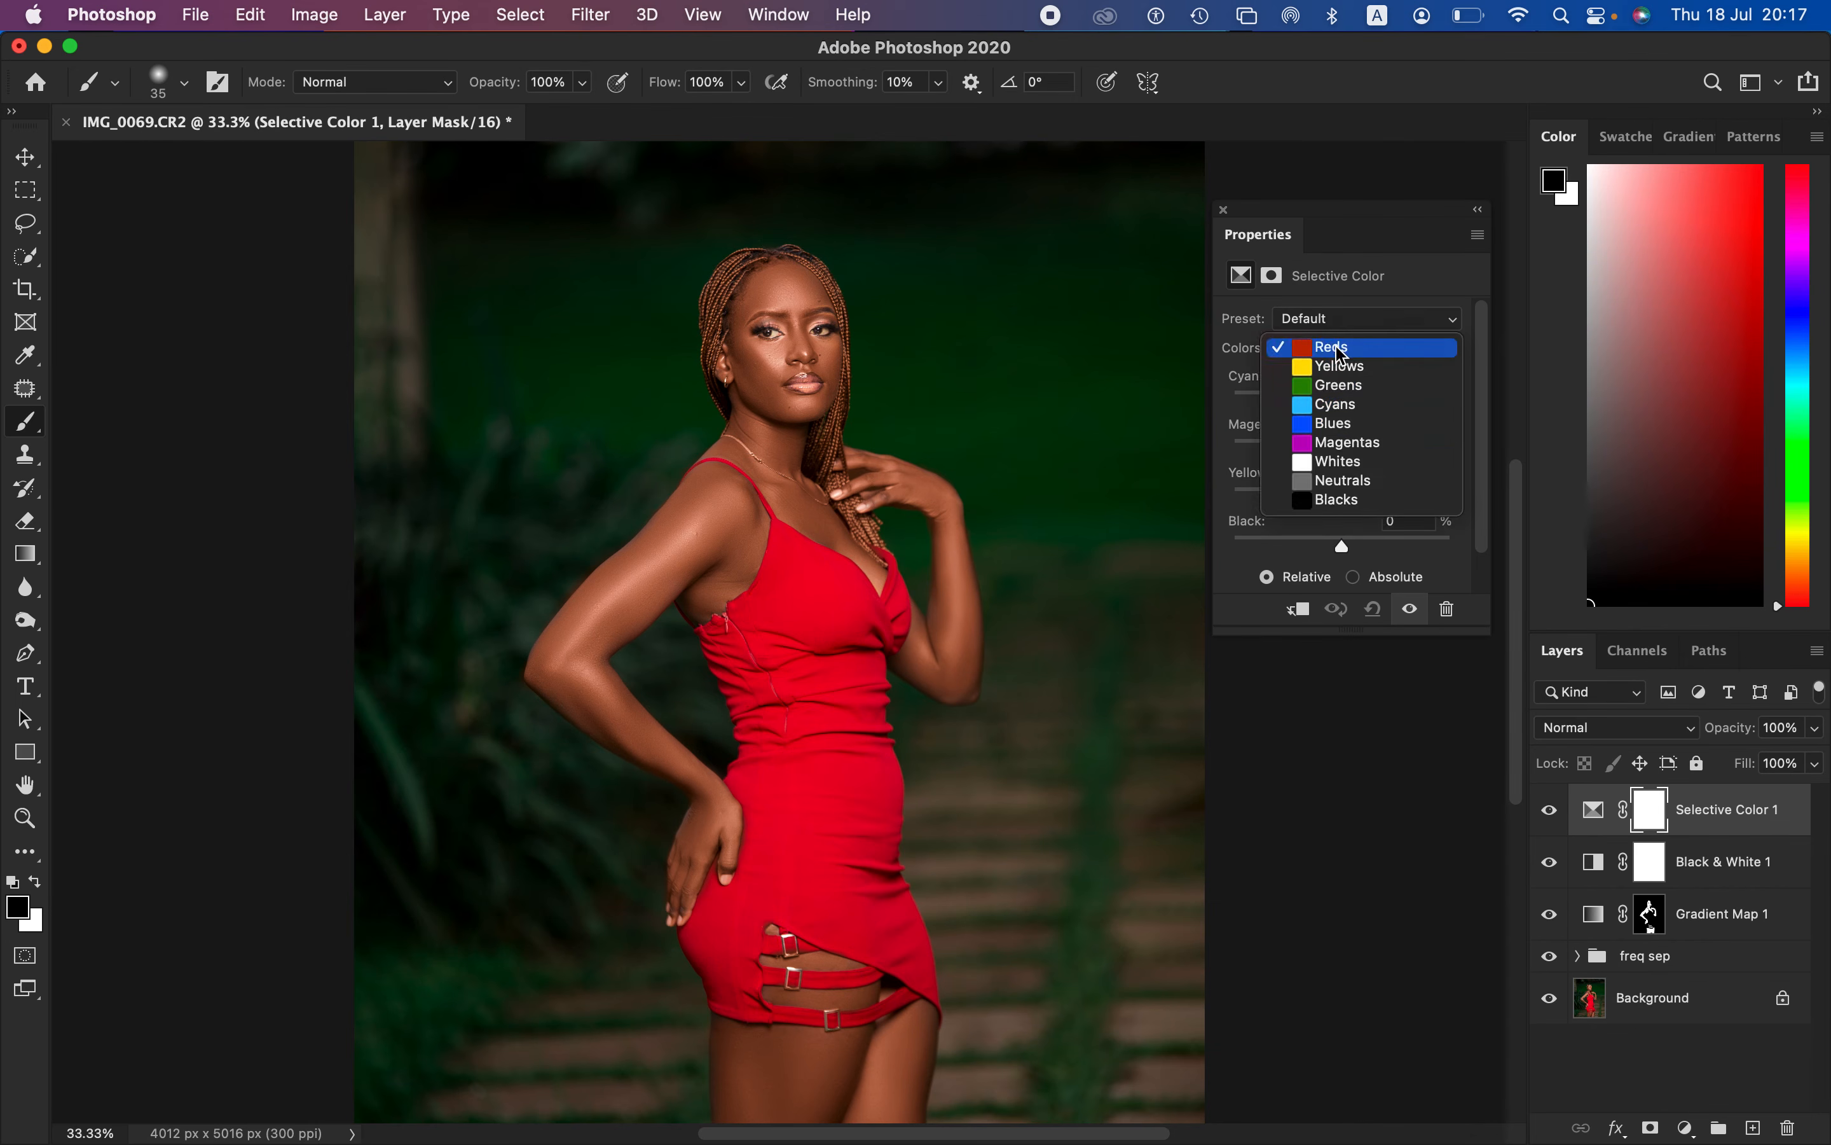
{"action": "left_click", "coordinate": [1344, 501]}
{"action": "left_click_drag", "start_coordinate": [1344, 549], "coordinate": [1339, 497]}
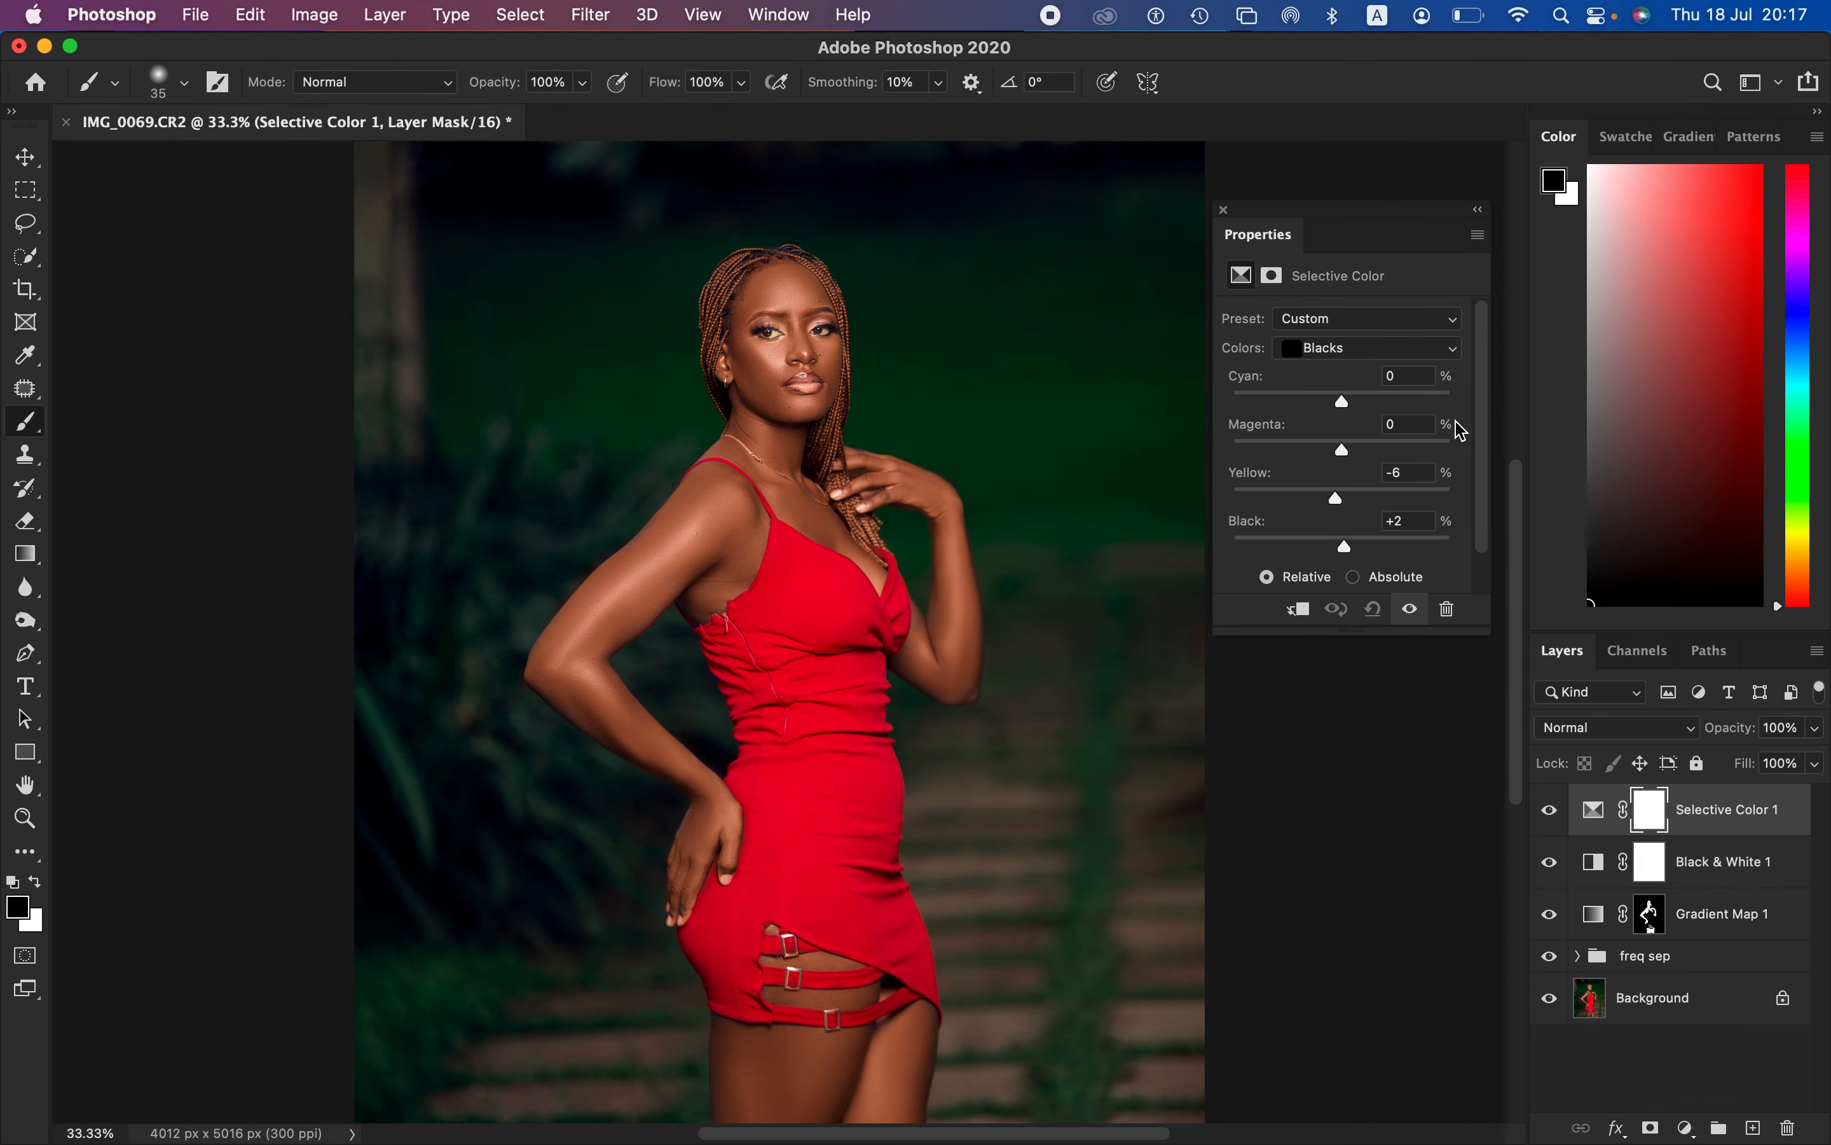
{"action": "left_click", "coordinate": [1223, 210]}
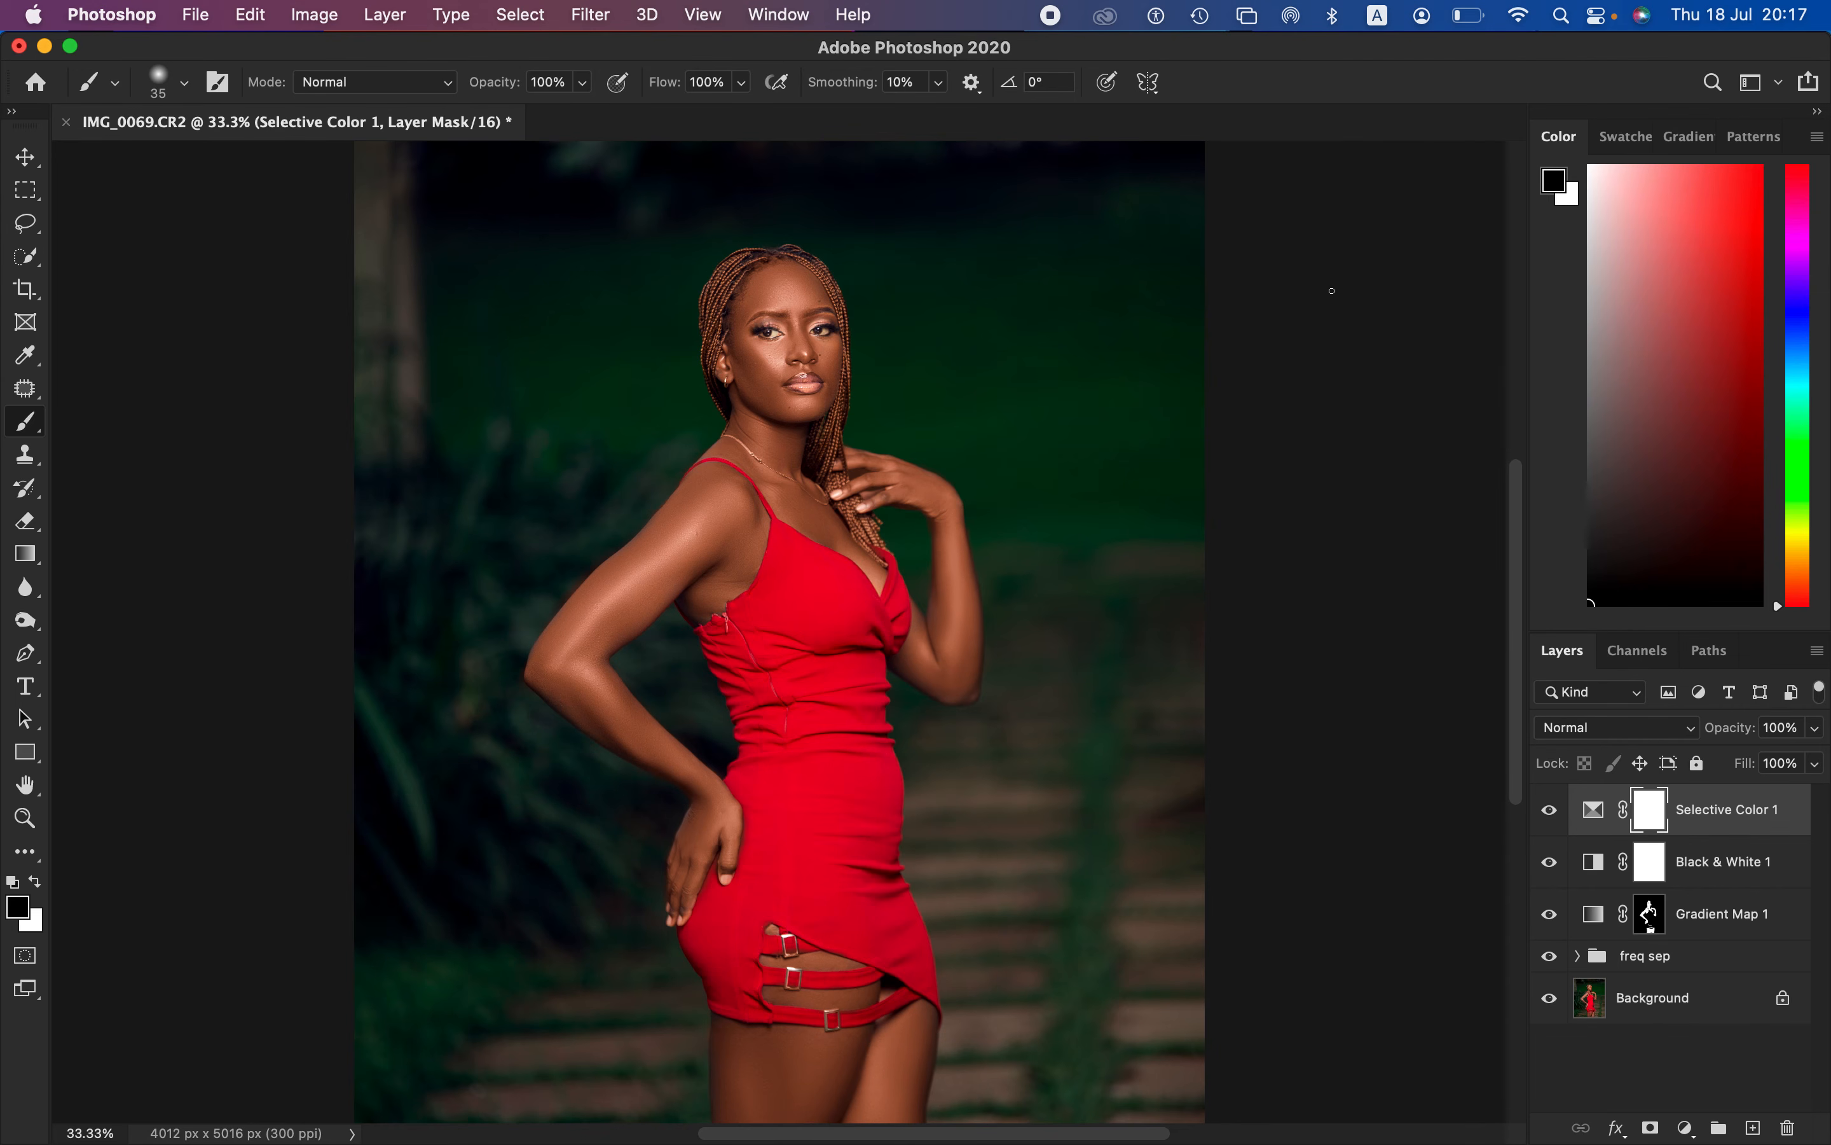
Step: Add a Color Balance adjustment layer and shift the midtones' Magenta–Green and Yellow–Blue balance slightly
{"action": "left_click", "coordinate": [1686, 1128]}
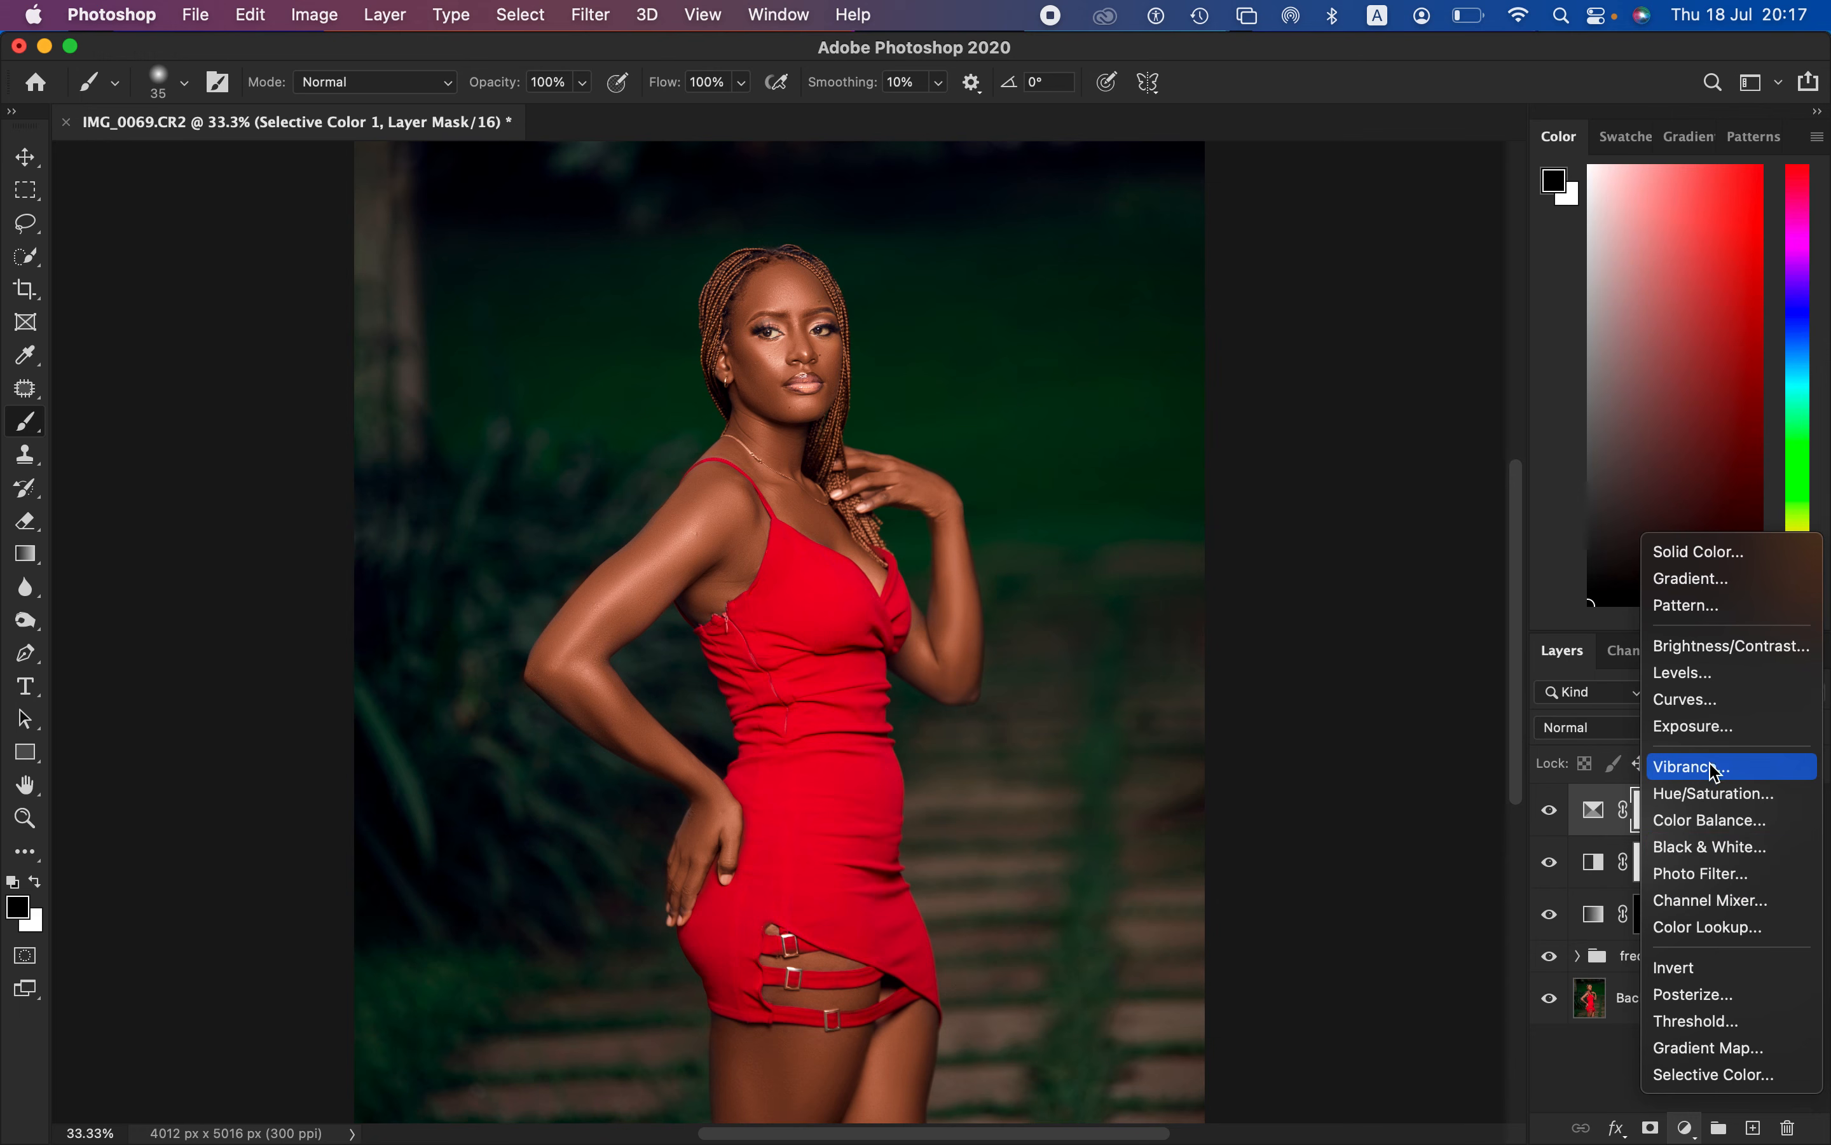
{"action": "left_click", "coordinate": [1721, 818]}
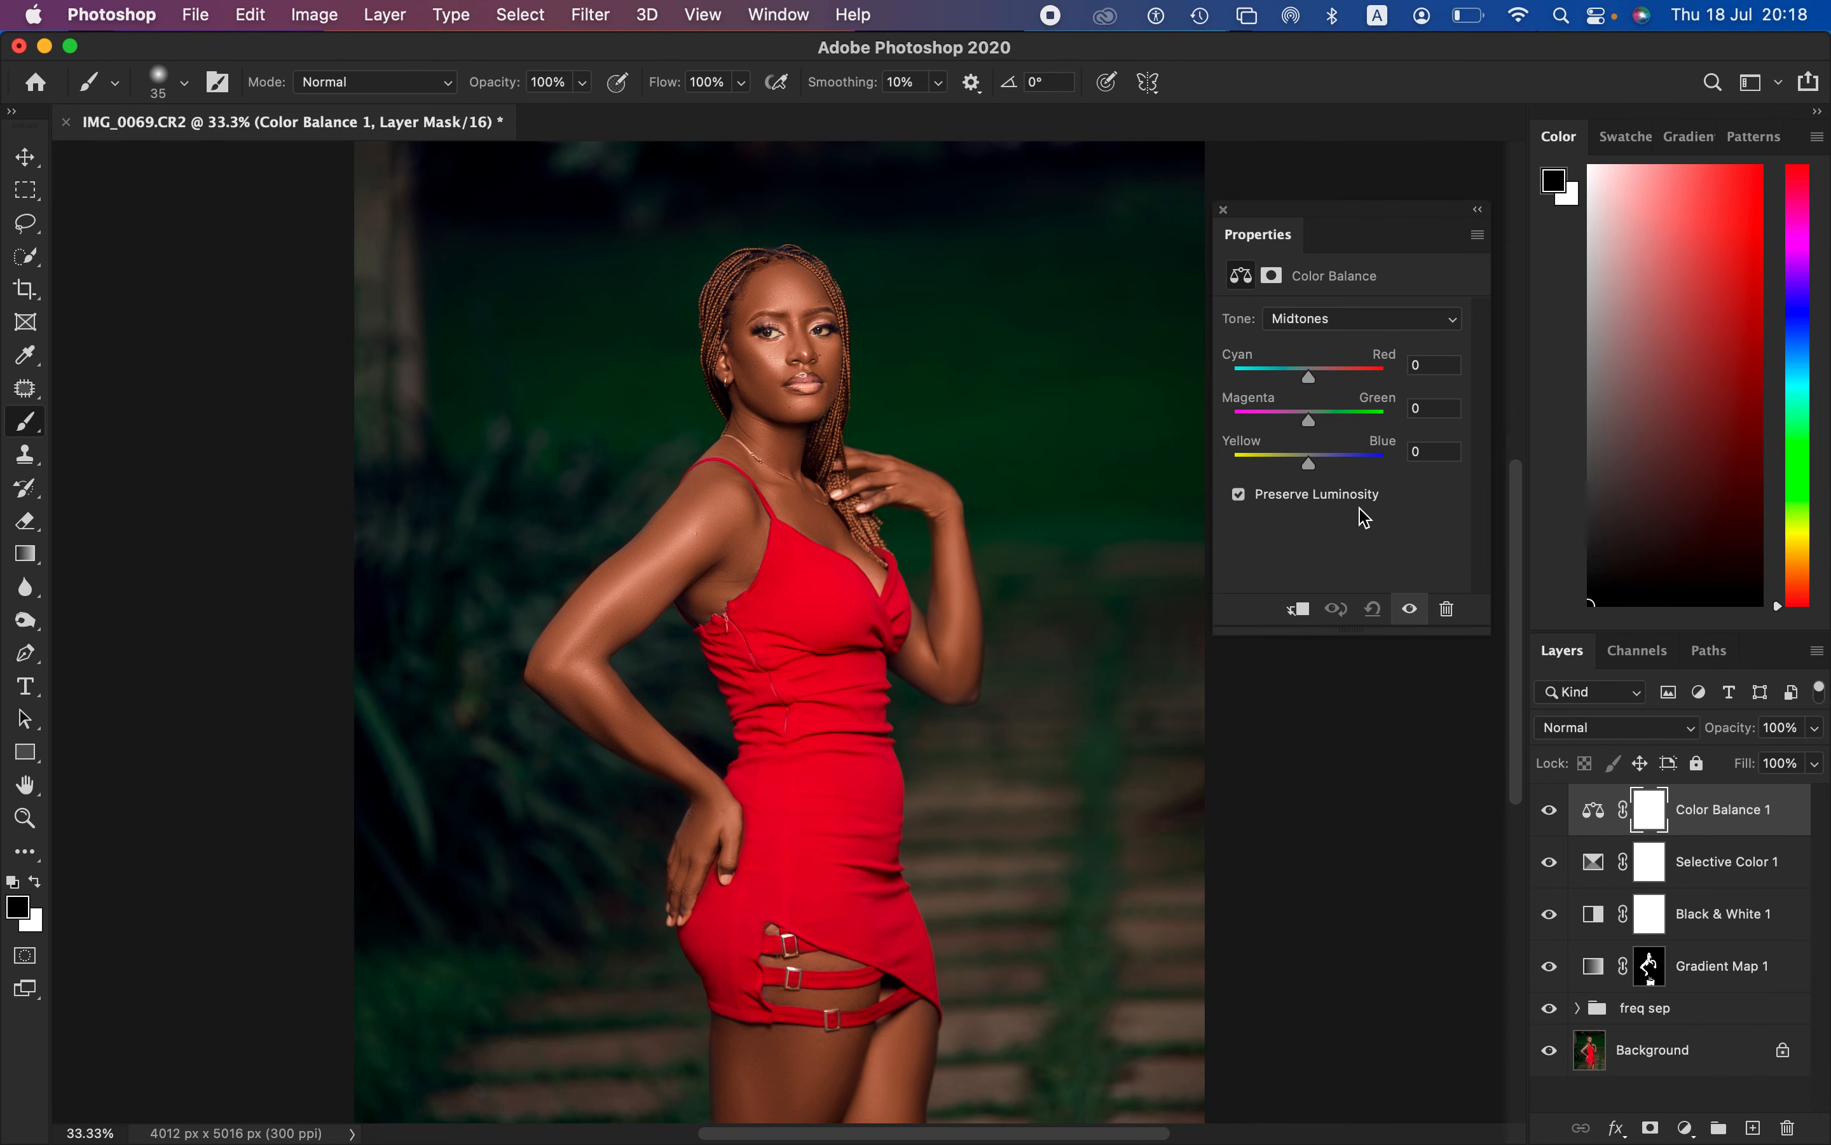
{"action": "left_click_drag", "start_coordinate": [1315, 430], "coordinate": [1314, 428]}
{"action": "left_click_drag", "start_coordinate": [1315, 474], "coordinate": [1313, 462]}
{"action": "left_click", "coordinate": [1224, 209]}
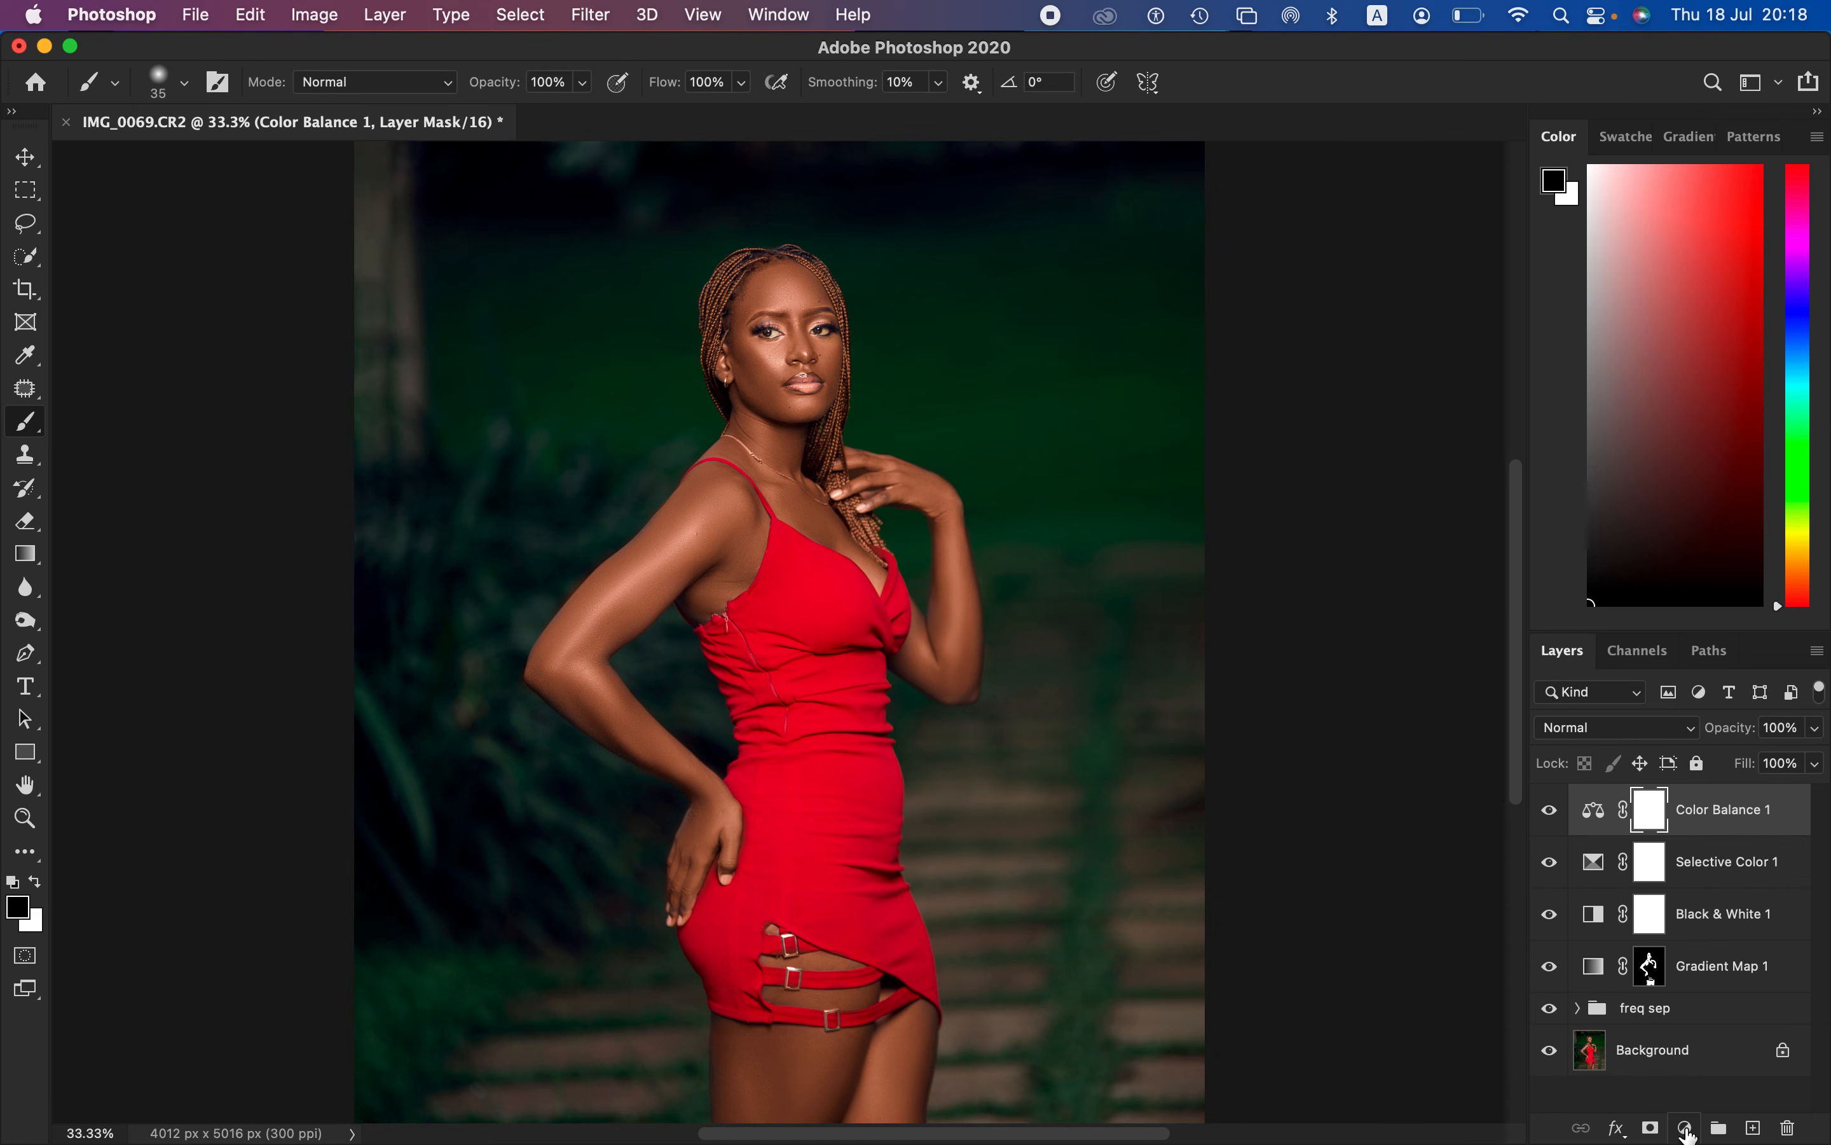
Step: Add a Hue/Saturation adjustment layer with Saturation -73 and invert its mask to black
{"action": "left_click", "coordinate": [1687, 1128]}
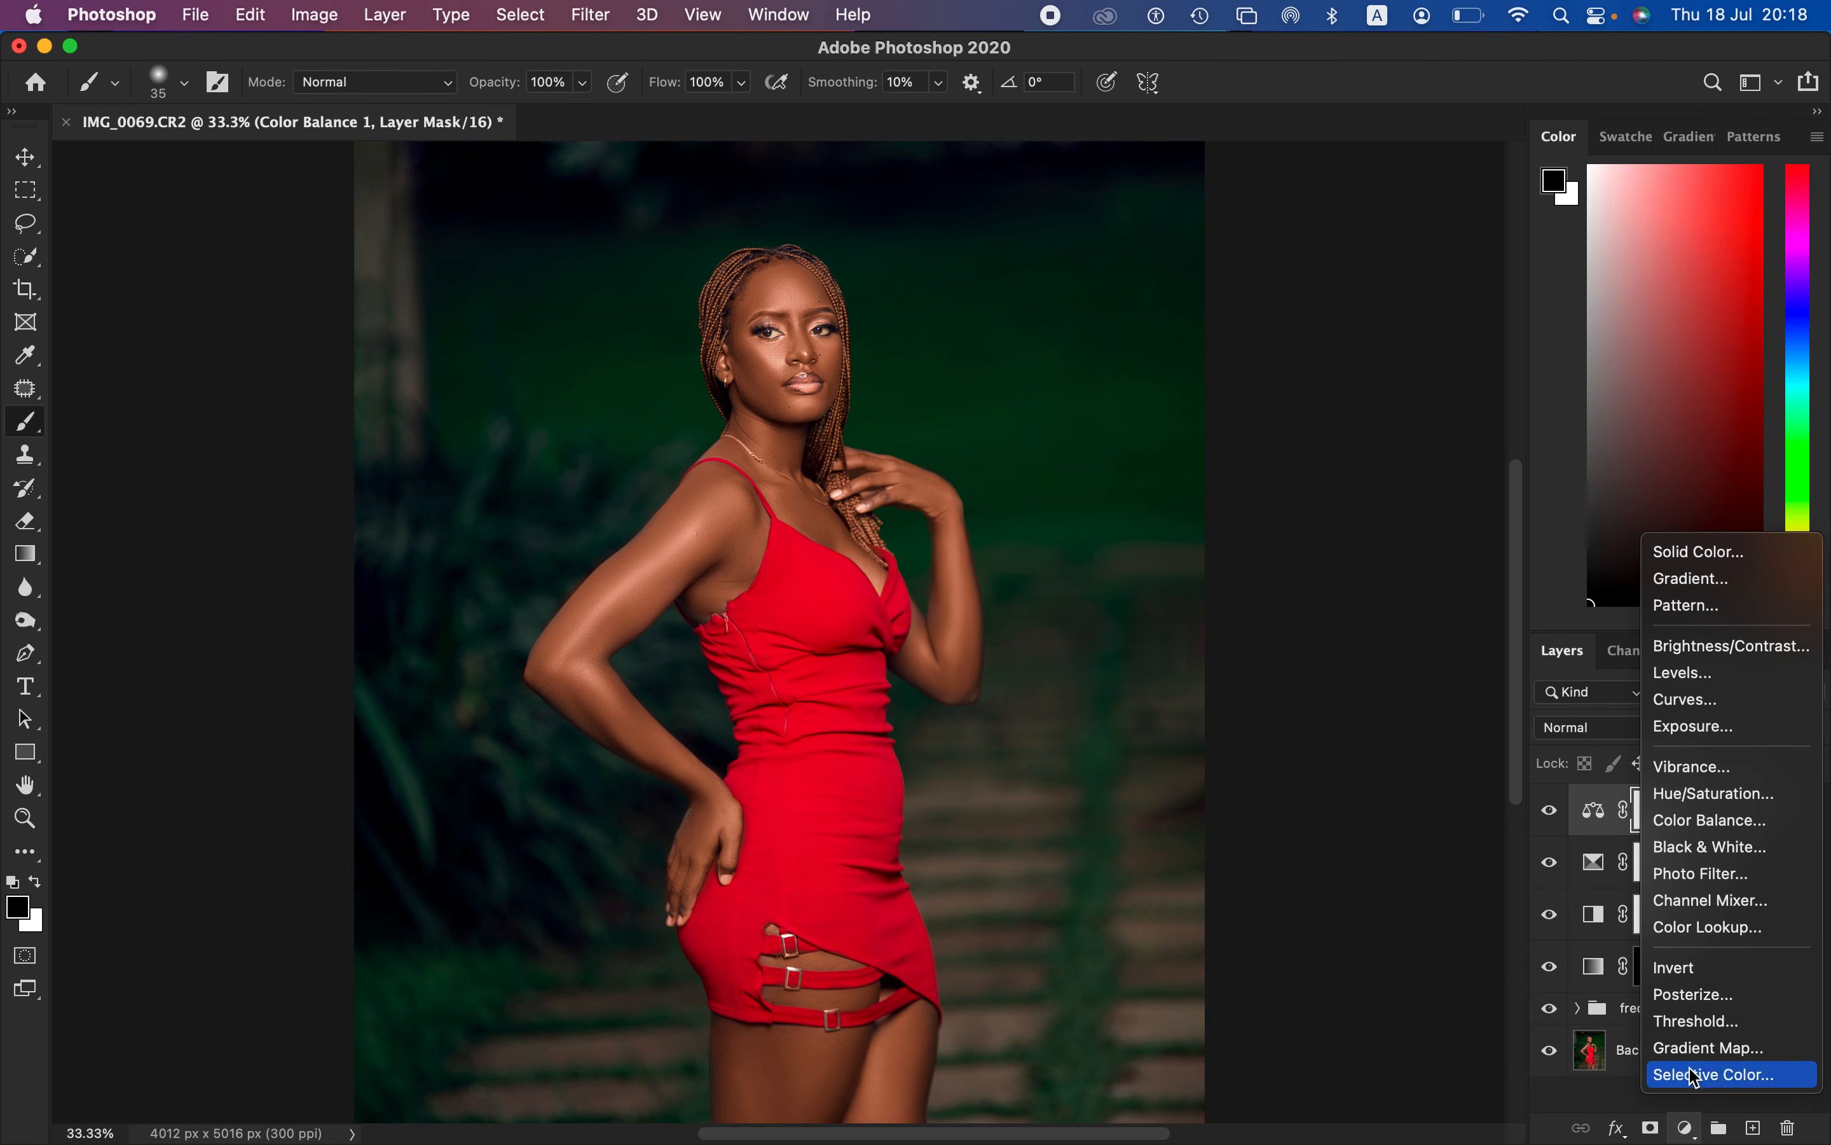
{"action": "left_click", "coordinate": [1715, 794]}
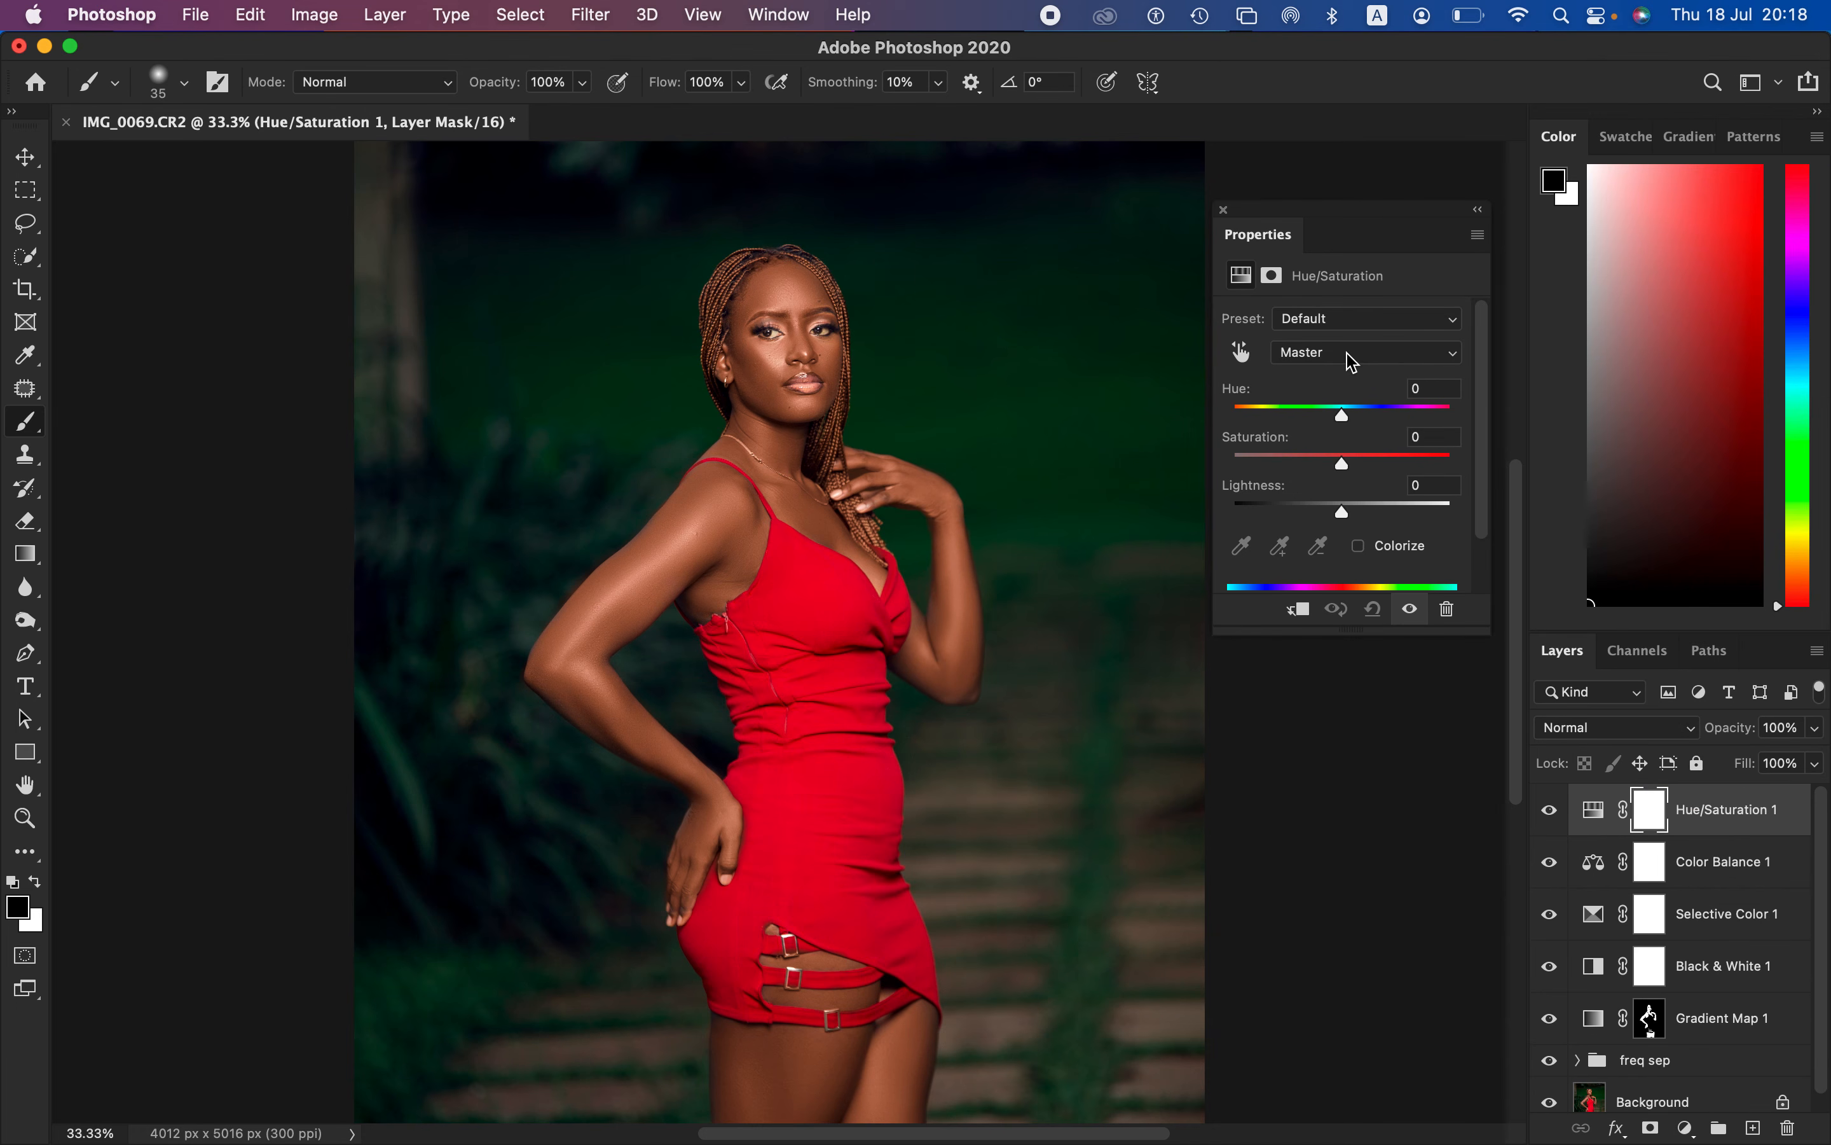
{"action": "left_click_drag", "start_coordinate": [1343, 465], "coordinate": [1262, 469]}
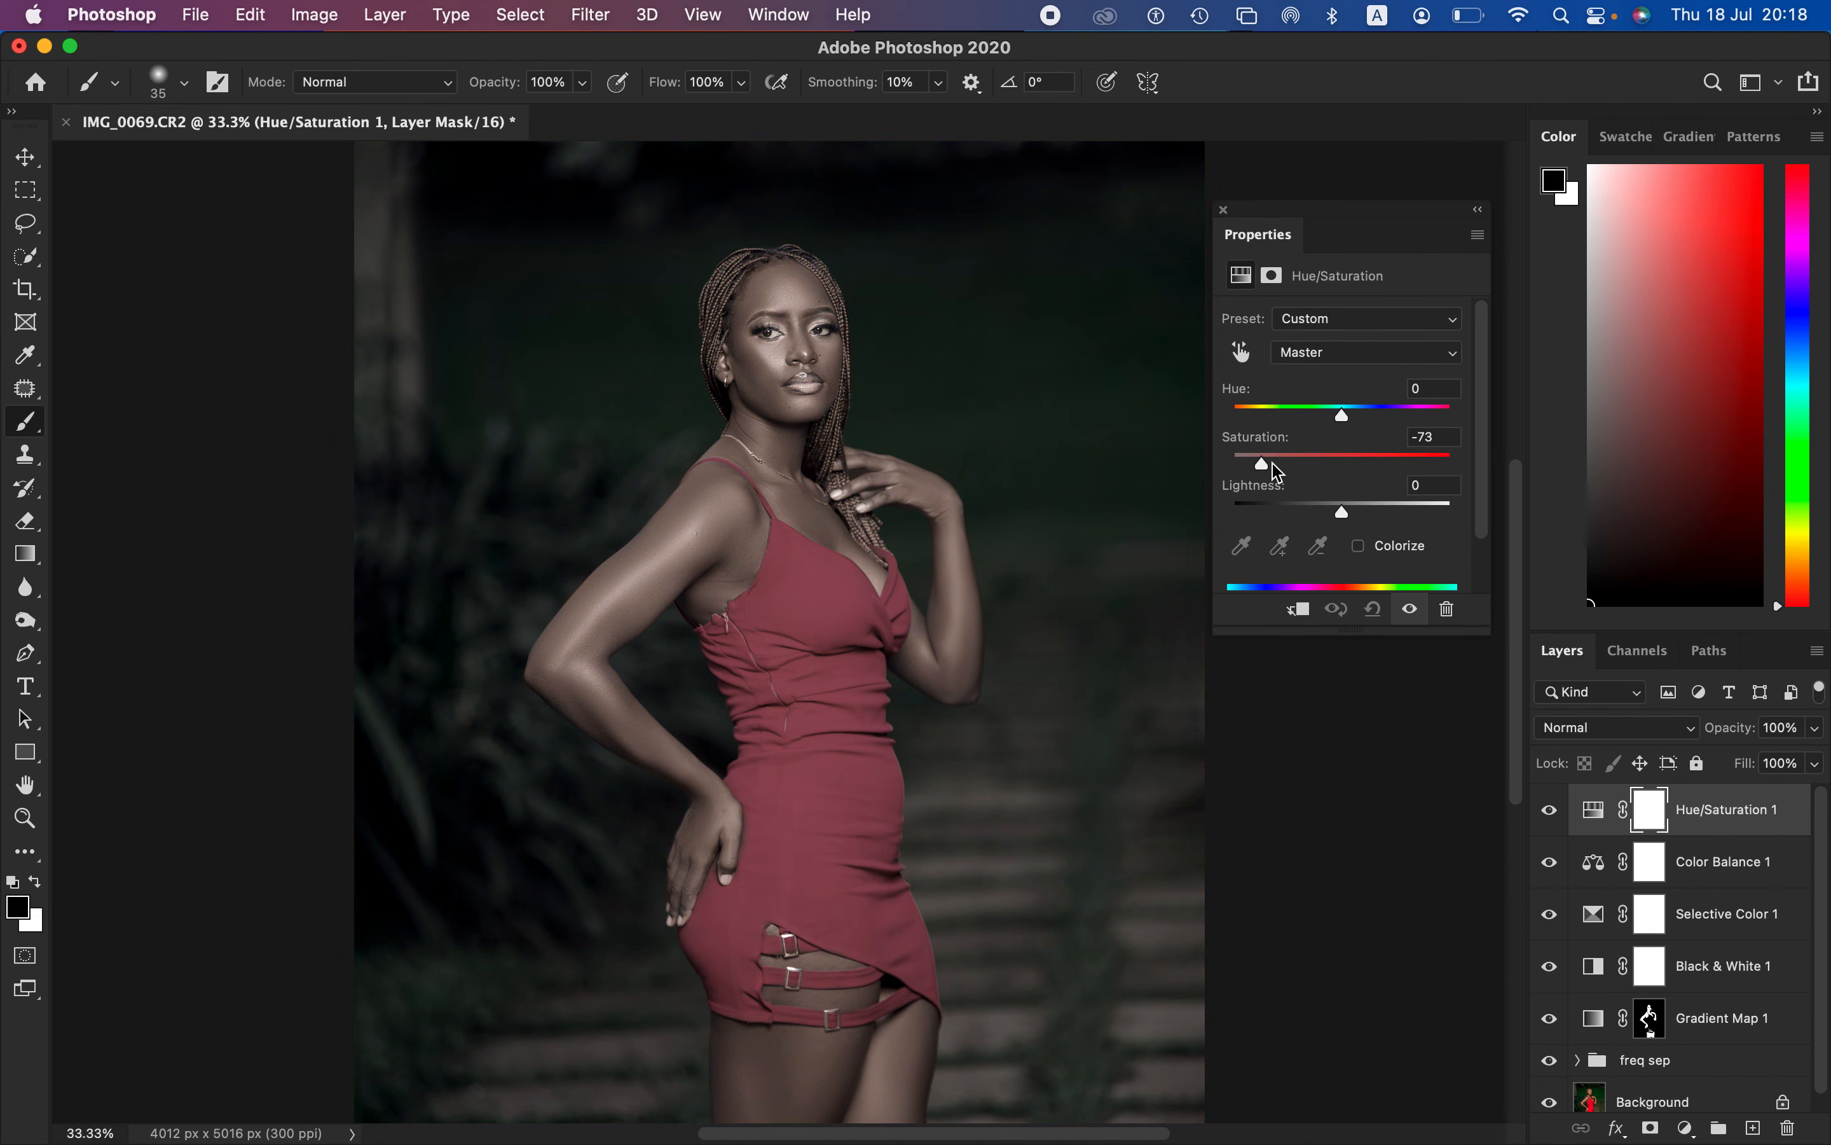
{"action": "left_click", "coordinate": [1223, 210]}
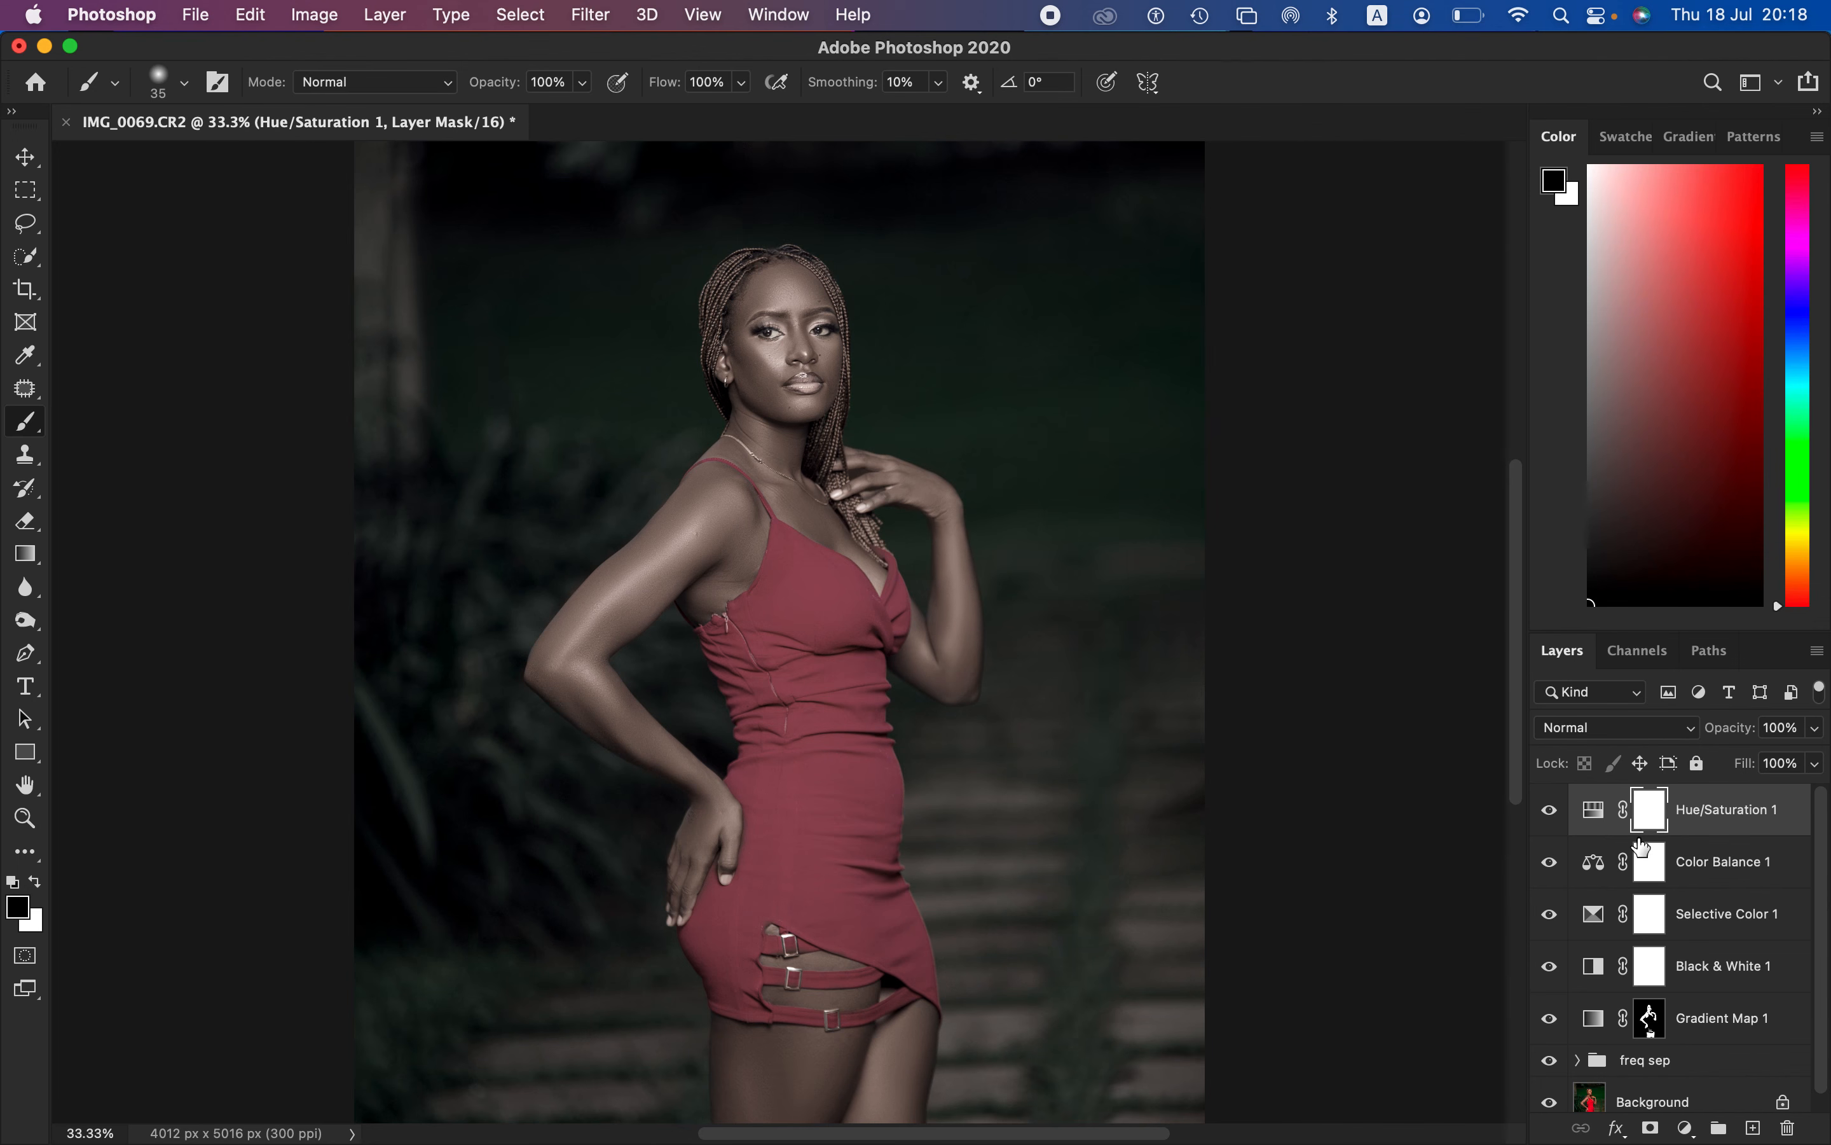
{"action": "key", "text": "super+i"}
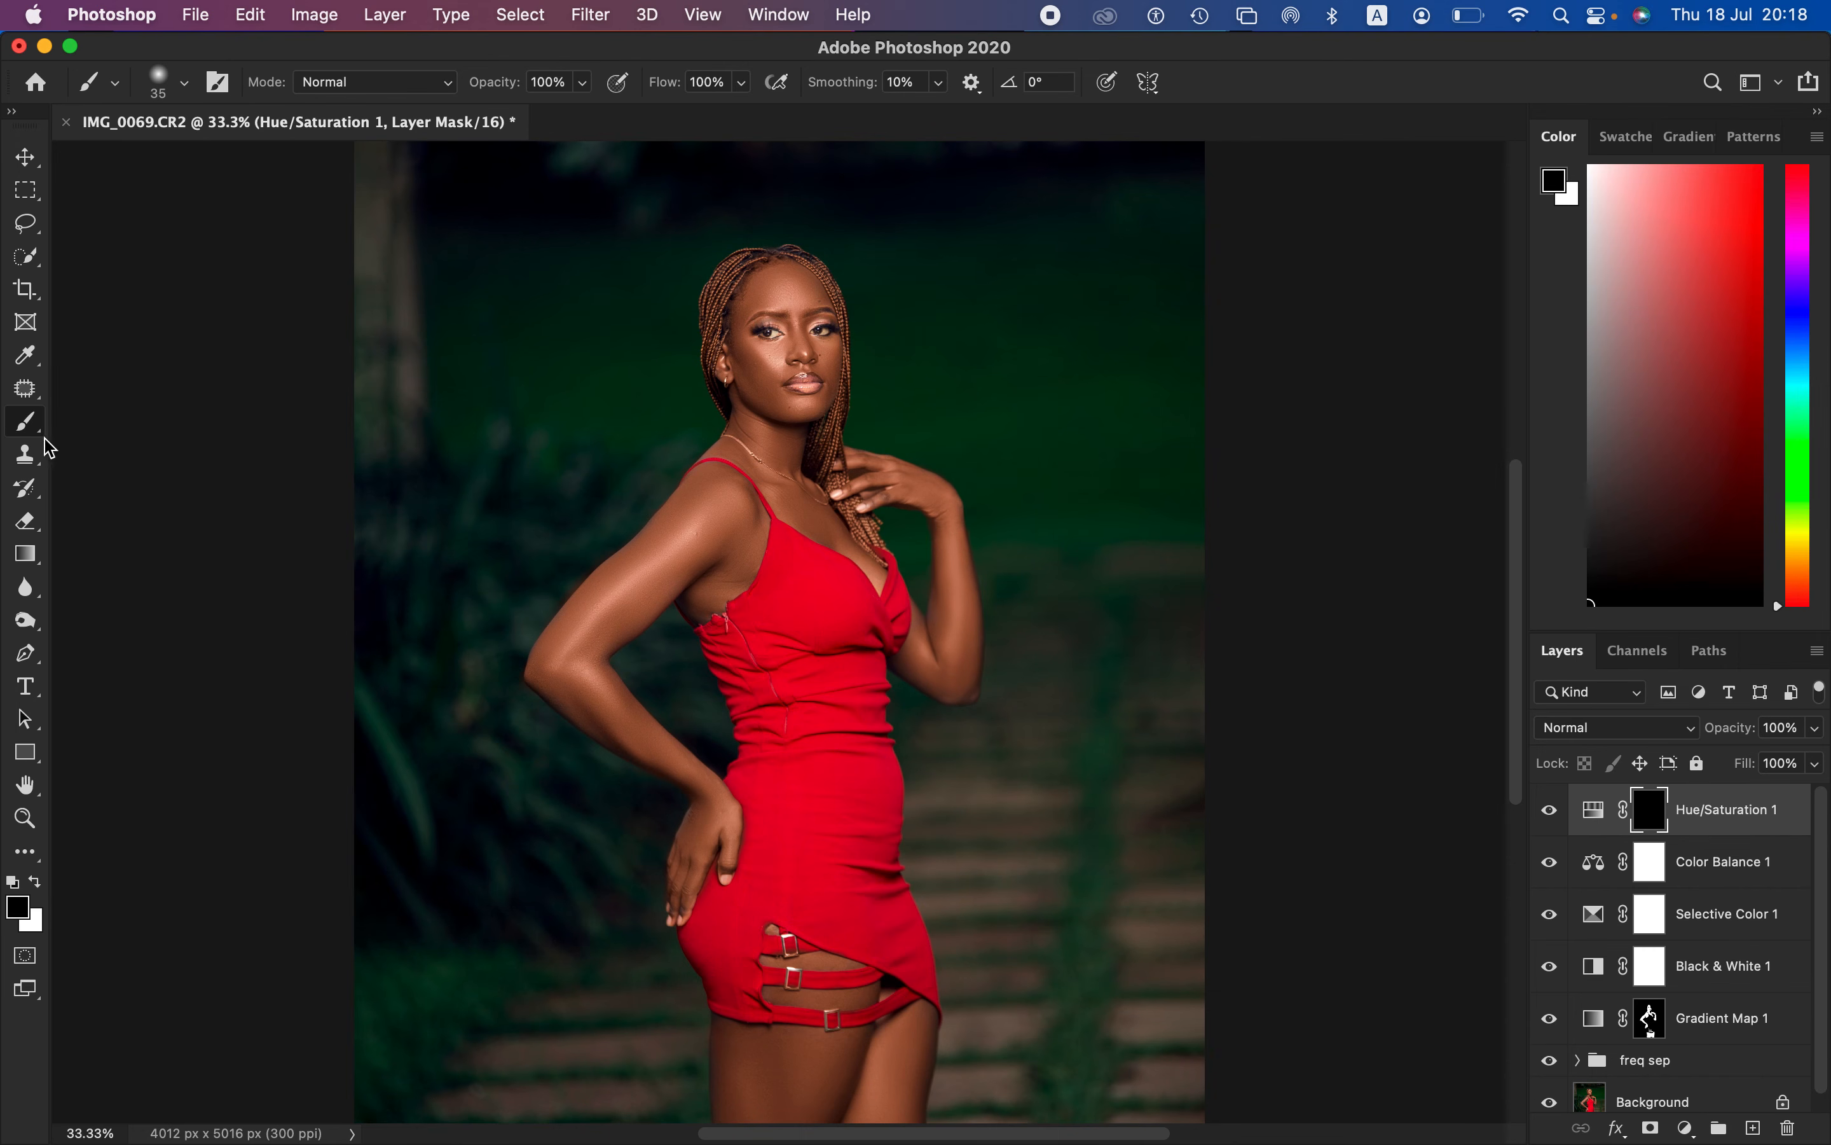
Step: Paint white on the Hue/Saturation mask over the whites of both eyes to desaturate them
{"action": "left_click", "coordinate": [36, 884]}
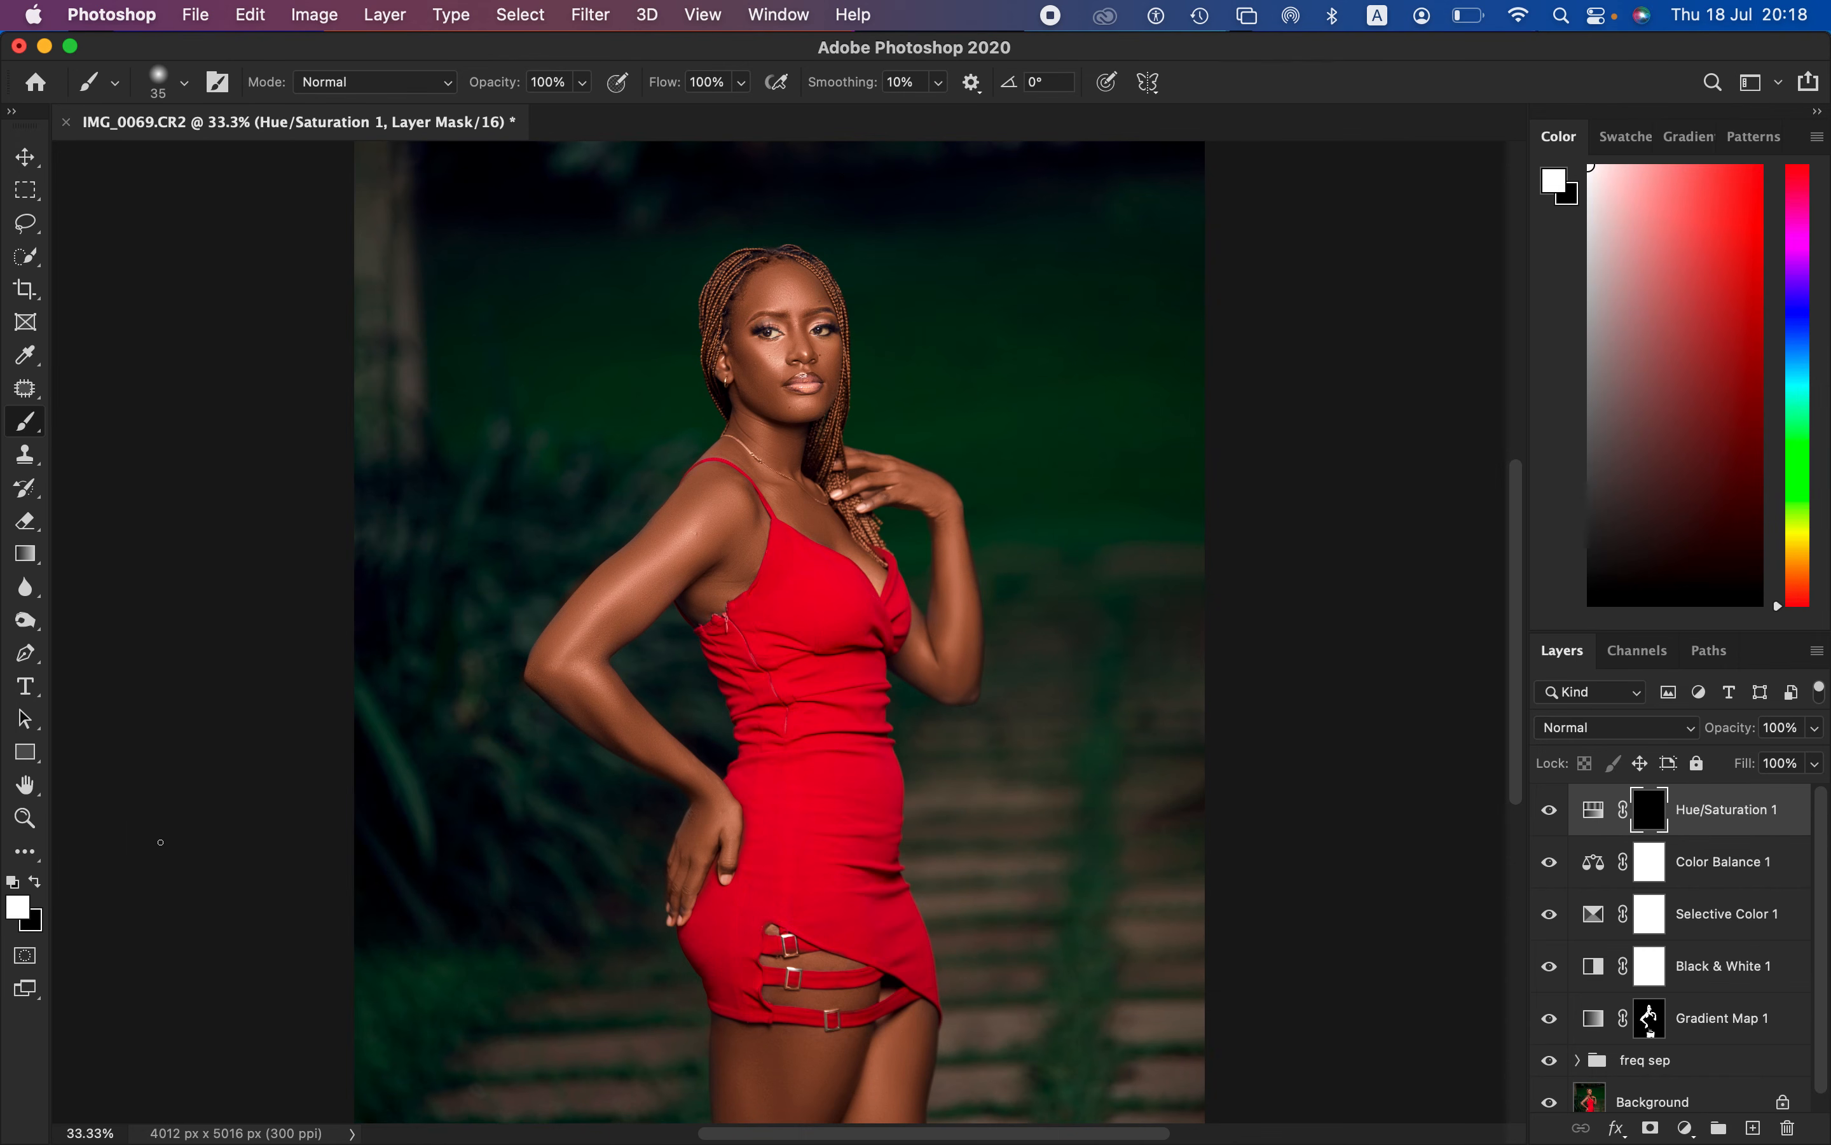
{"action": "key", "text": "super+plus"}
{"action": "key", "text": "super+plus"}
{"action": "key", "text": "super+plus"}
{"action": "key", "text": "super+plus"}
{"action": "mouse_move", "coordinate": [923, 347]}
{"action": "left_mouse_down"}
{"action": "mouse_move", "coordinate": [916, 713]}
{"action": "mouse_move", "coordinate": [952, 621]}
{"action": "mouse_move", "coordinate": [948, 532]}
{"action": "mouse_move", "coordinate": [956, 695]}
{"action": "left_mouse_up"}
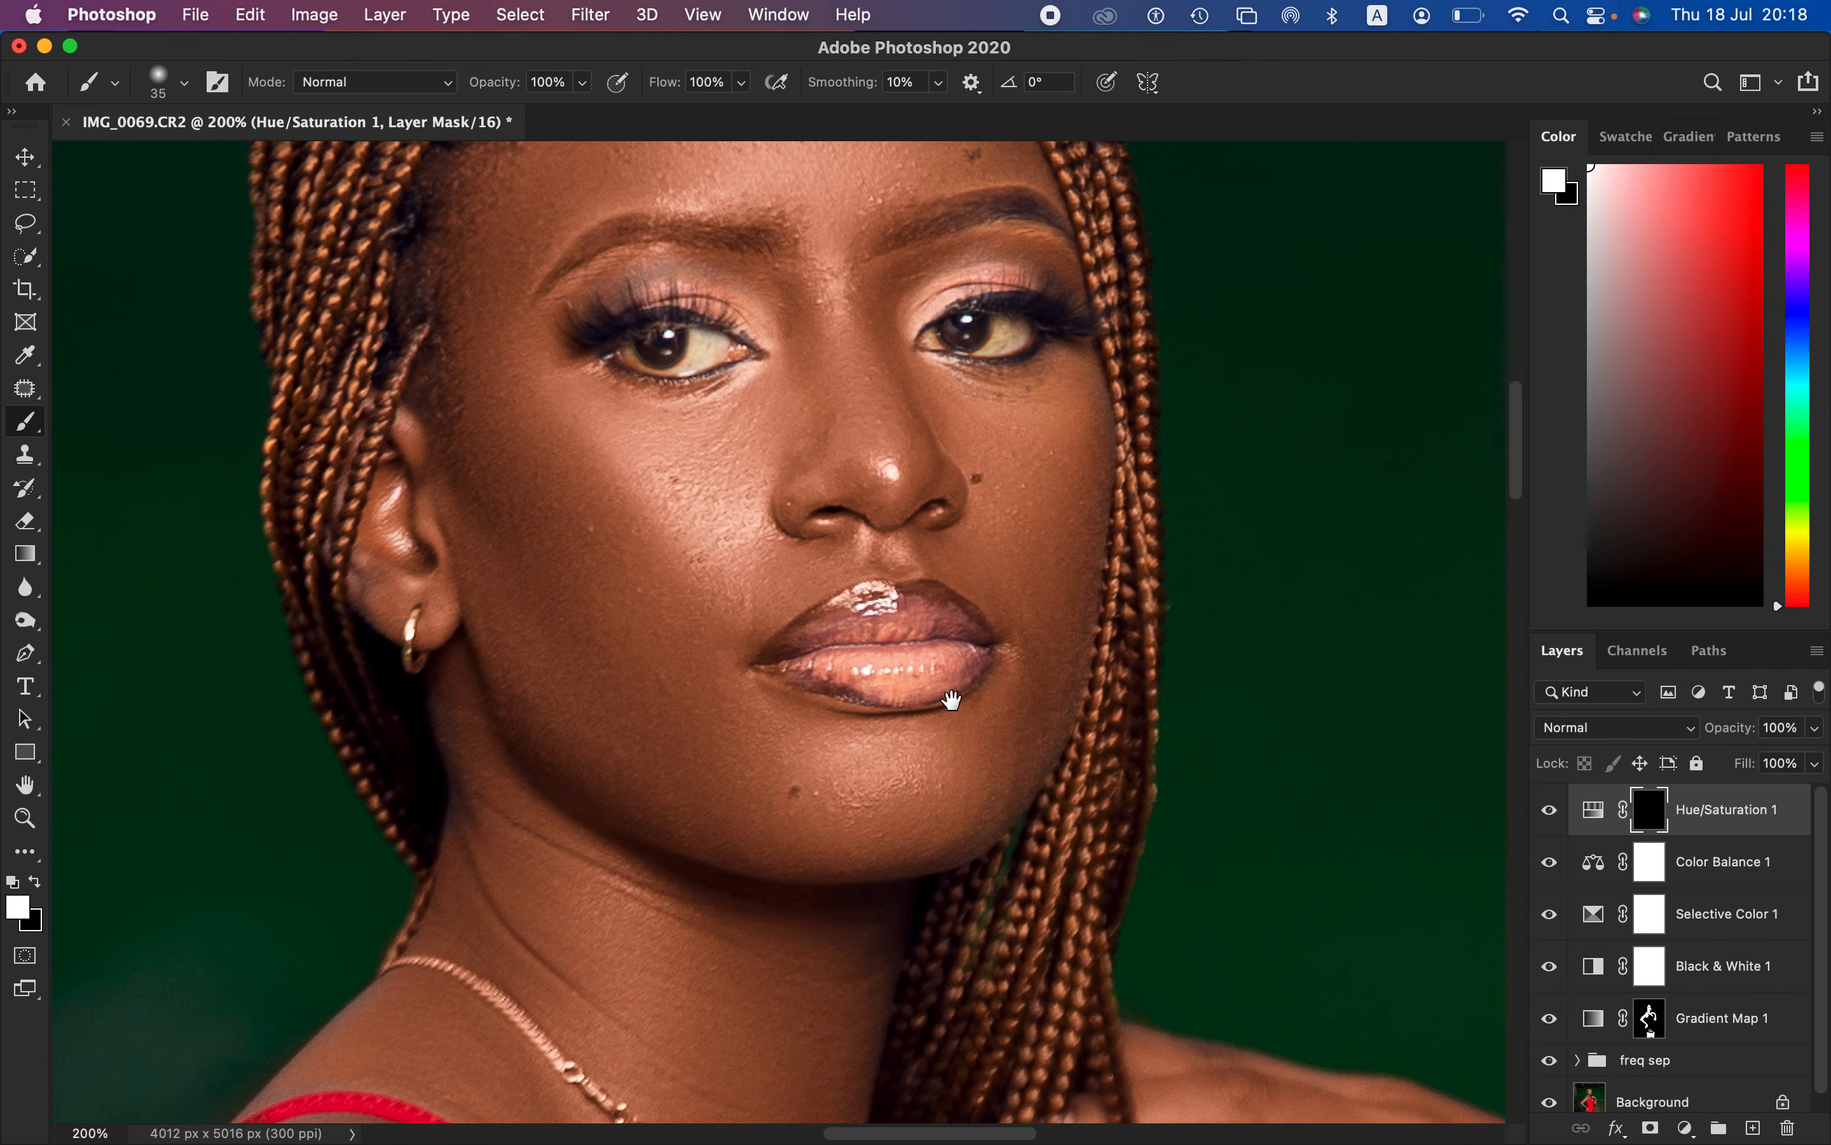
{"action": "mouse_move", "coordinate": [644, 356]}
{"action": "left_mouse_down"}
{"action": "mouse_move", "coordinate": [628, 349]}
{"action": "mouse_move", "coordinate": [704, 357]}
{"action": "mouse_move", "coordinate": [694, 339]}
{"action": "left_mouse_up"}
{"action": "mouse_move", "coordinate": [975, 338]}
{"action": "left_mouse_down"}
{"action": "mouse_move", "coordinate": [947, 333]}
{"action": "mouse_move", "coordinate": [1006, 330]}
{"action": "left_mouse_up"}
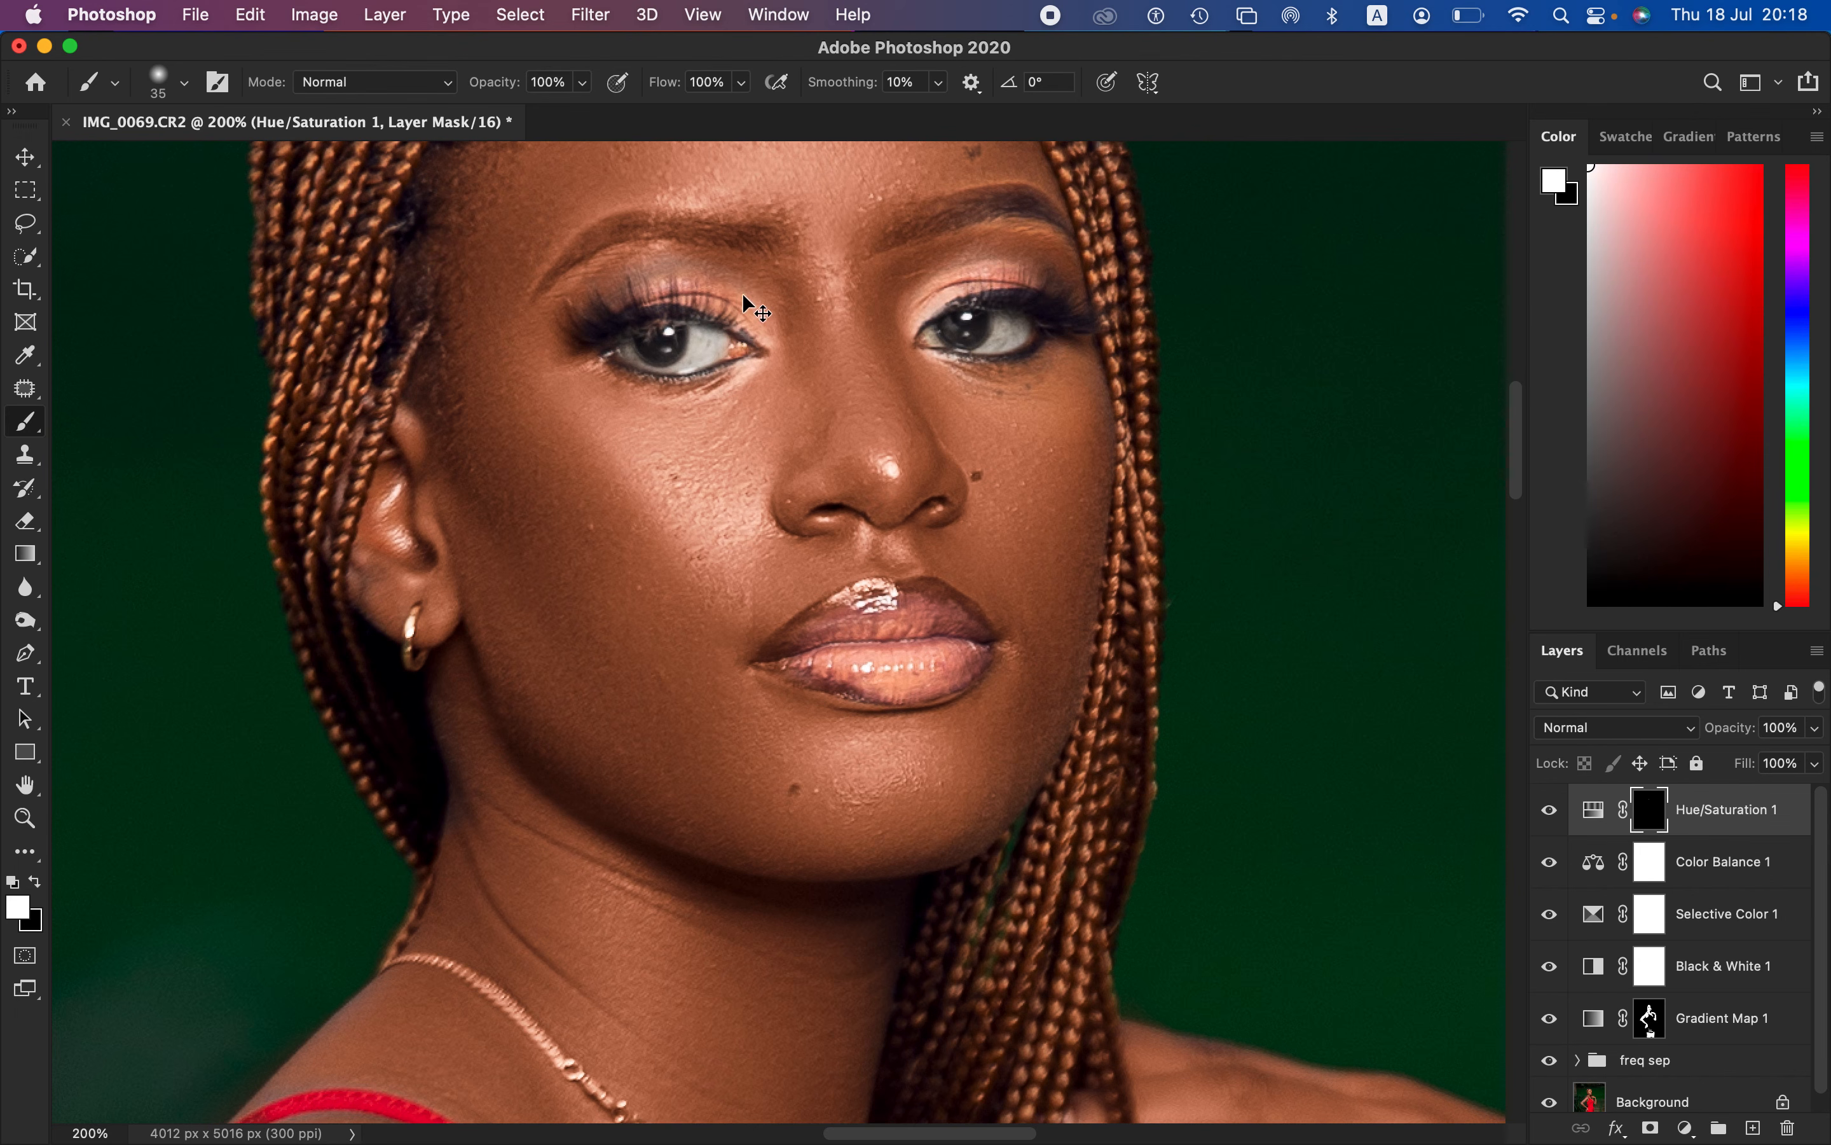
Step: Adjust the Hue/Saturation layer's opacity and set the Gradient Map layer's opacity to 75%
{"action": "key", "text": "super+minus"}
{"action": "key", "text": "super+minus"}
{"action": "key", "text": "super+minus"}
{"action": "key", "text": "super+minus"}
{"action": "key", "text": "super+minus"}
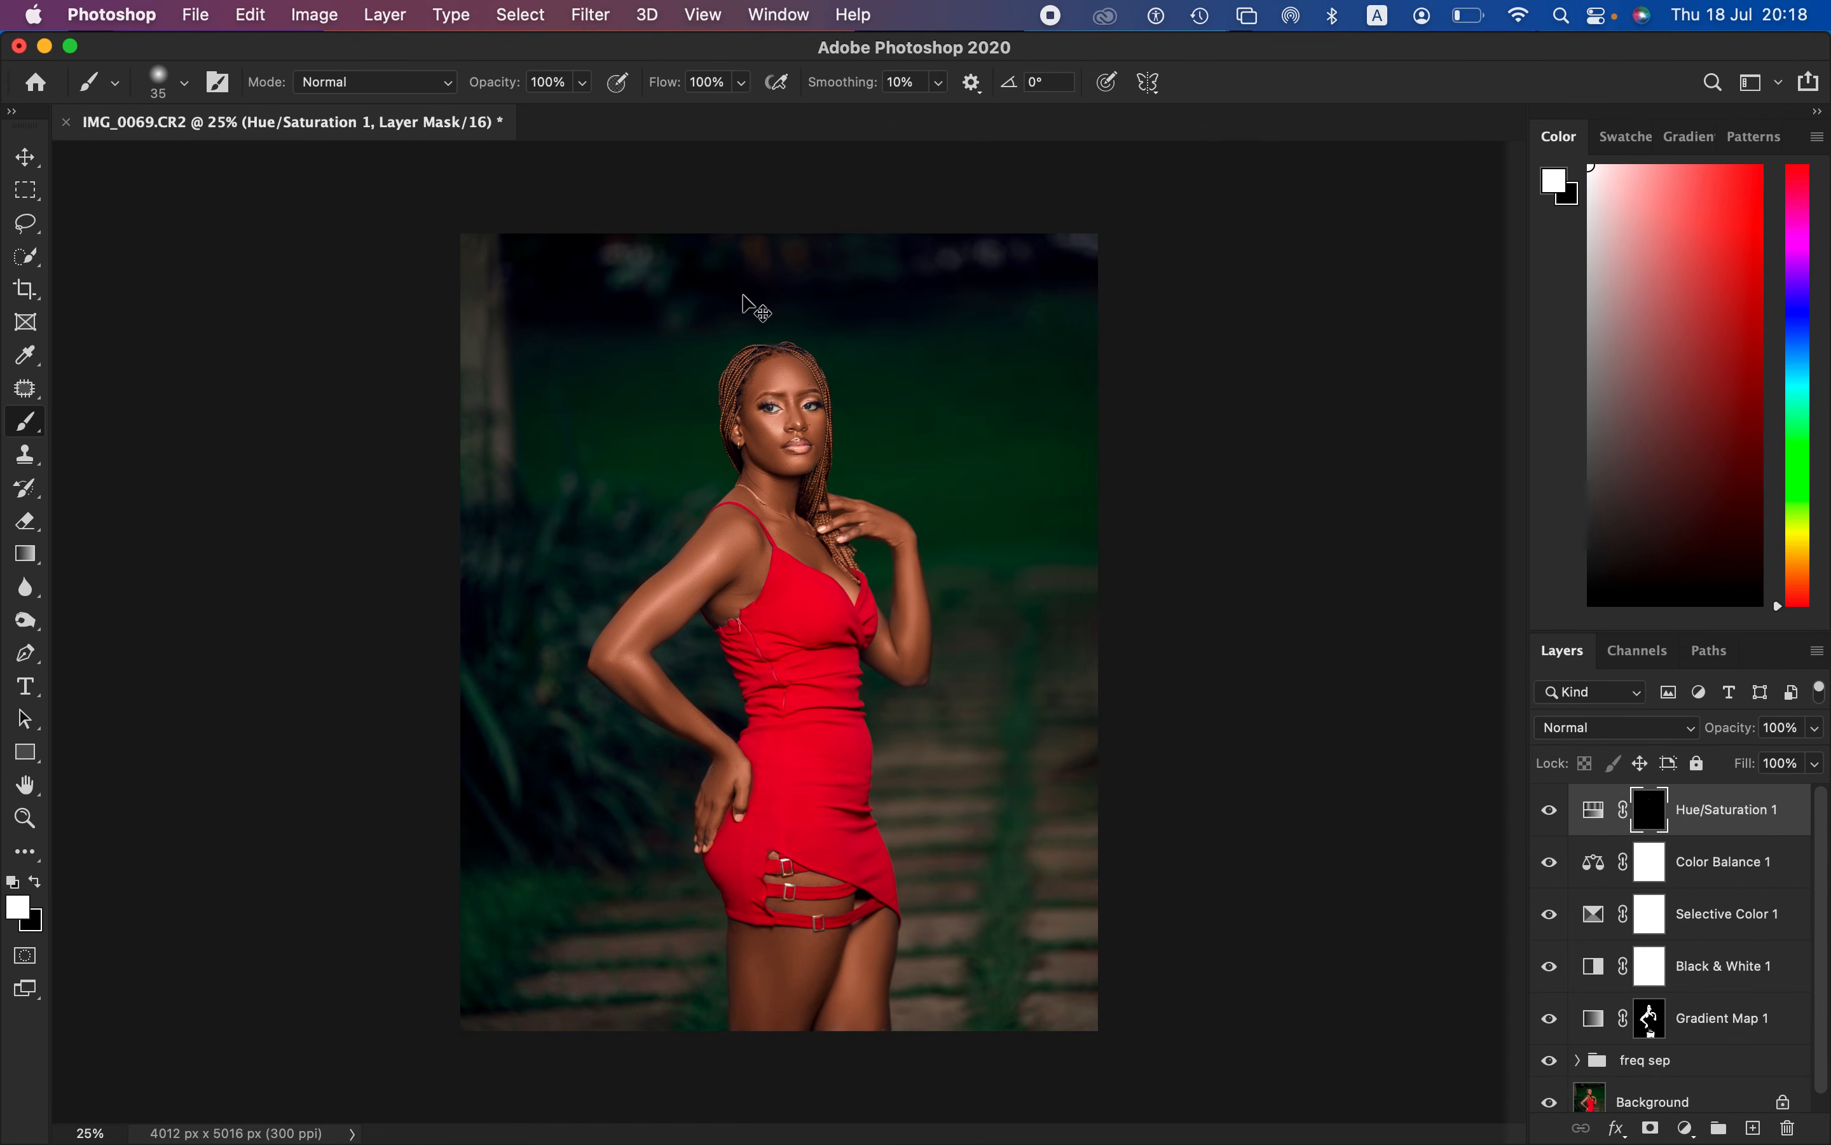
{"action": "left_click_drag", "start_coordinate": [1729, 731], "coordinate": [1712, 752]}
{"action": "left_click", "coordinate": [1749, 1028]}
{"action": "left_click_drag", "start_coordinate": [1709, 733], "coordinate": [1739, 736]}
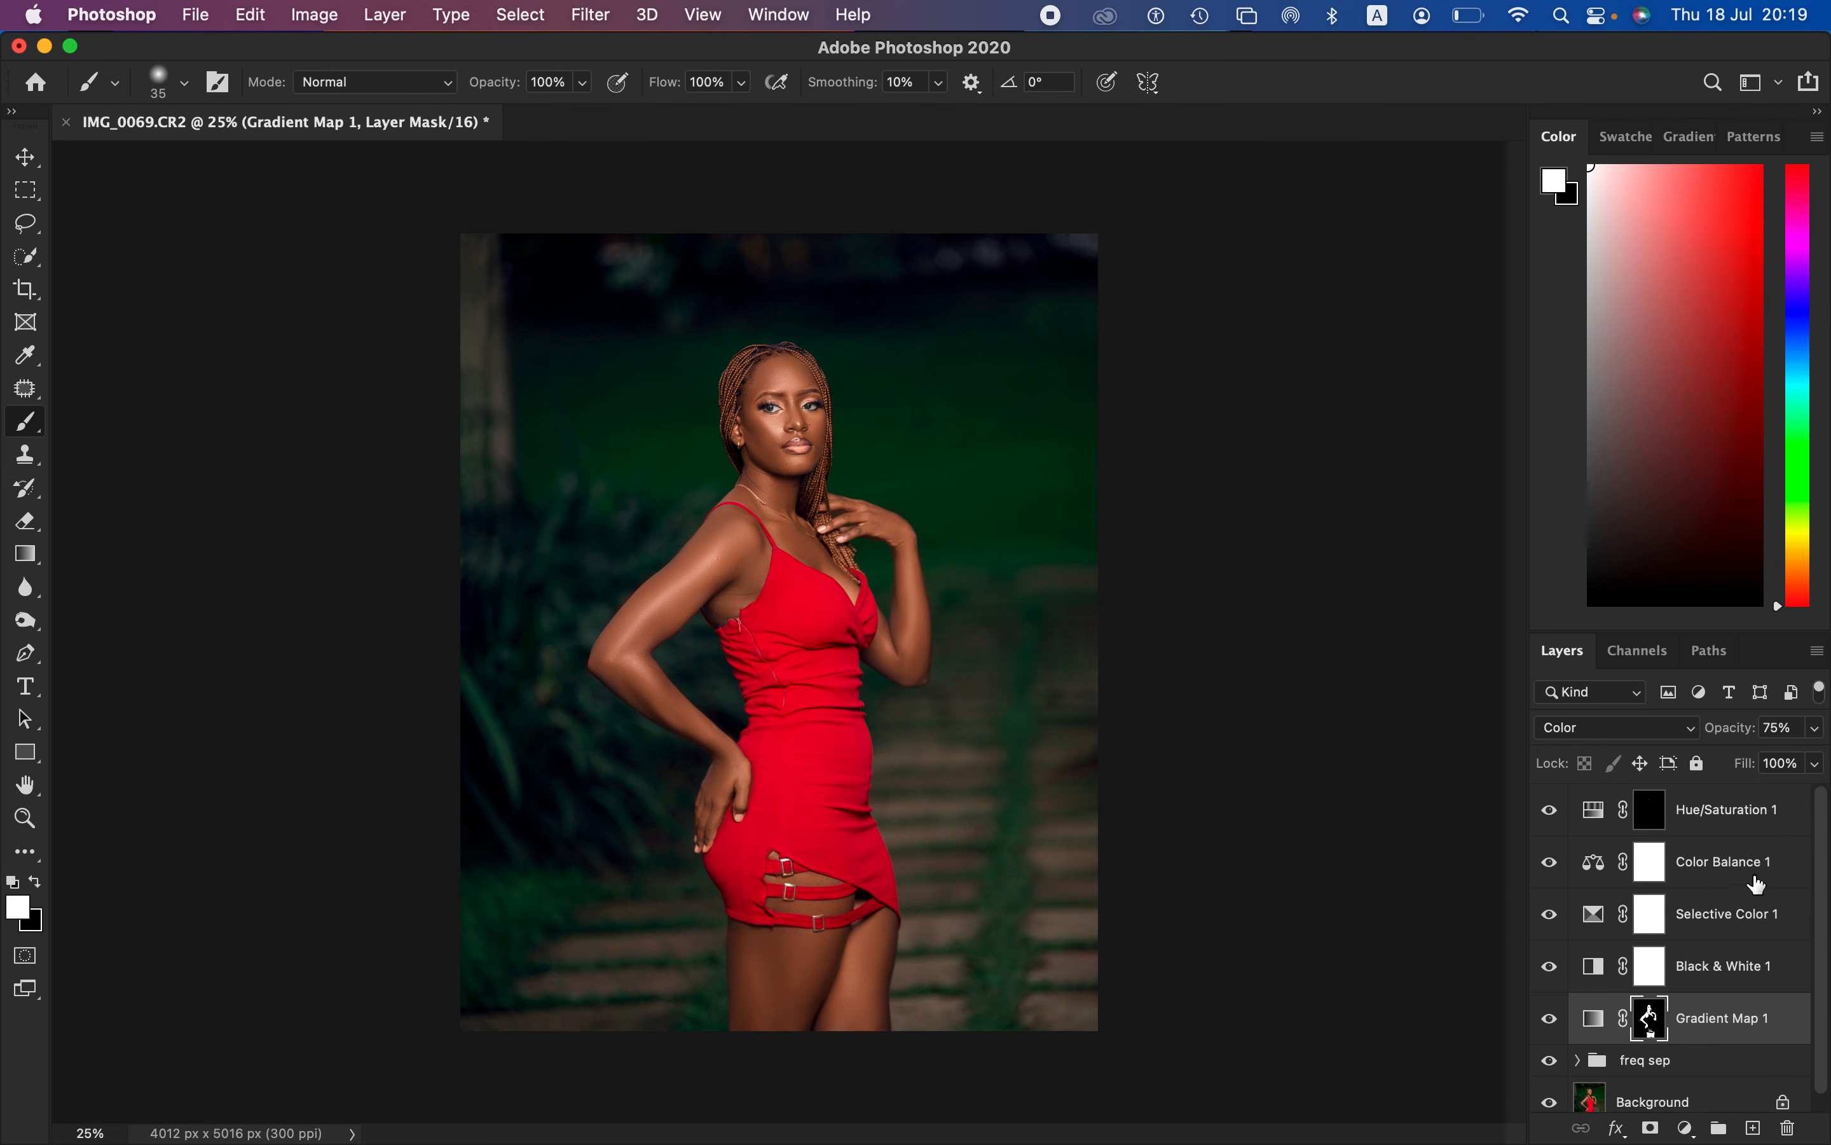
Step: Compare the original Background photo with the finished edit by toggling the visibility of all other layers
{"action": "scroll", "coordinate": [1805, 878], "scroll_direction": "down", "scroll_amount": 1}
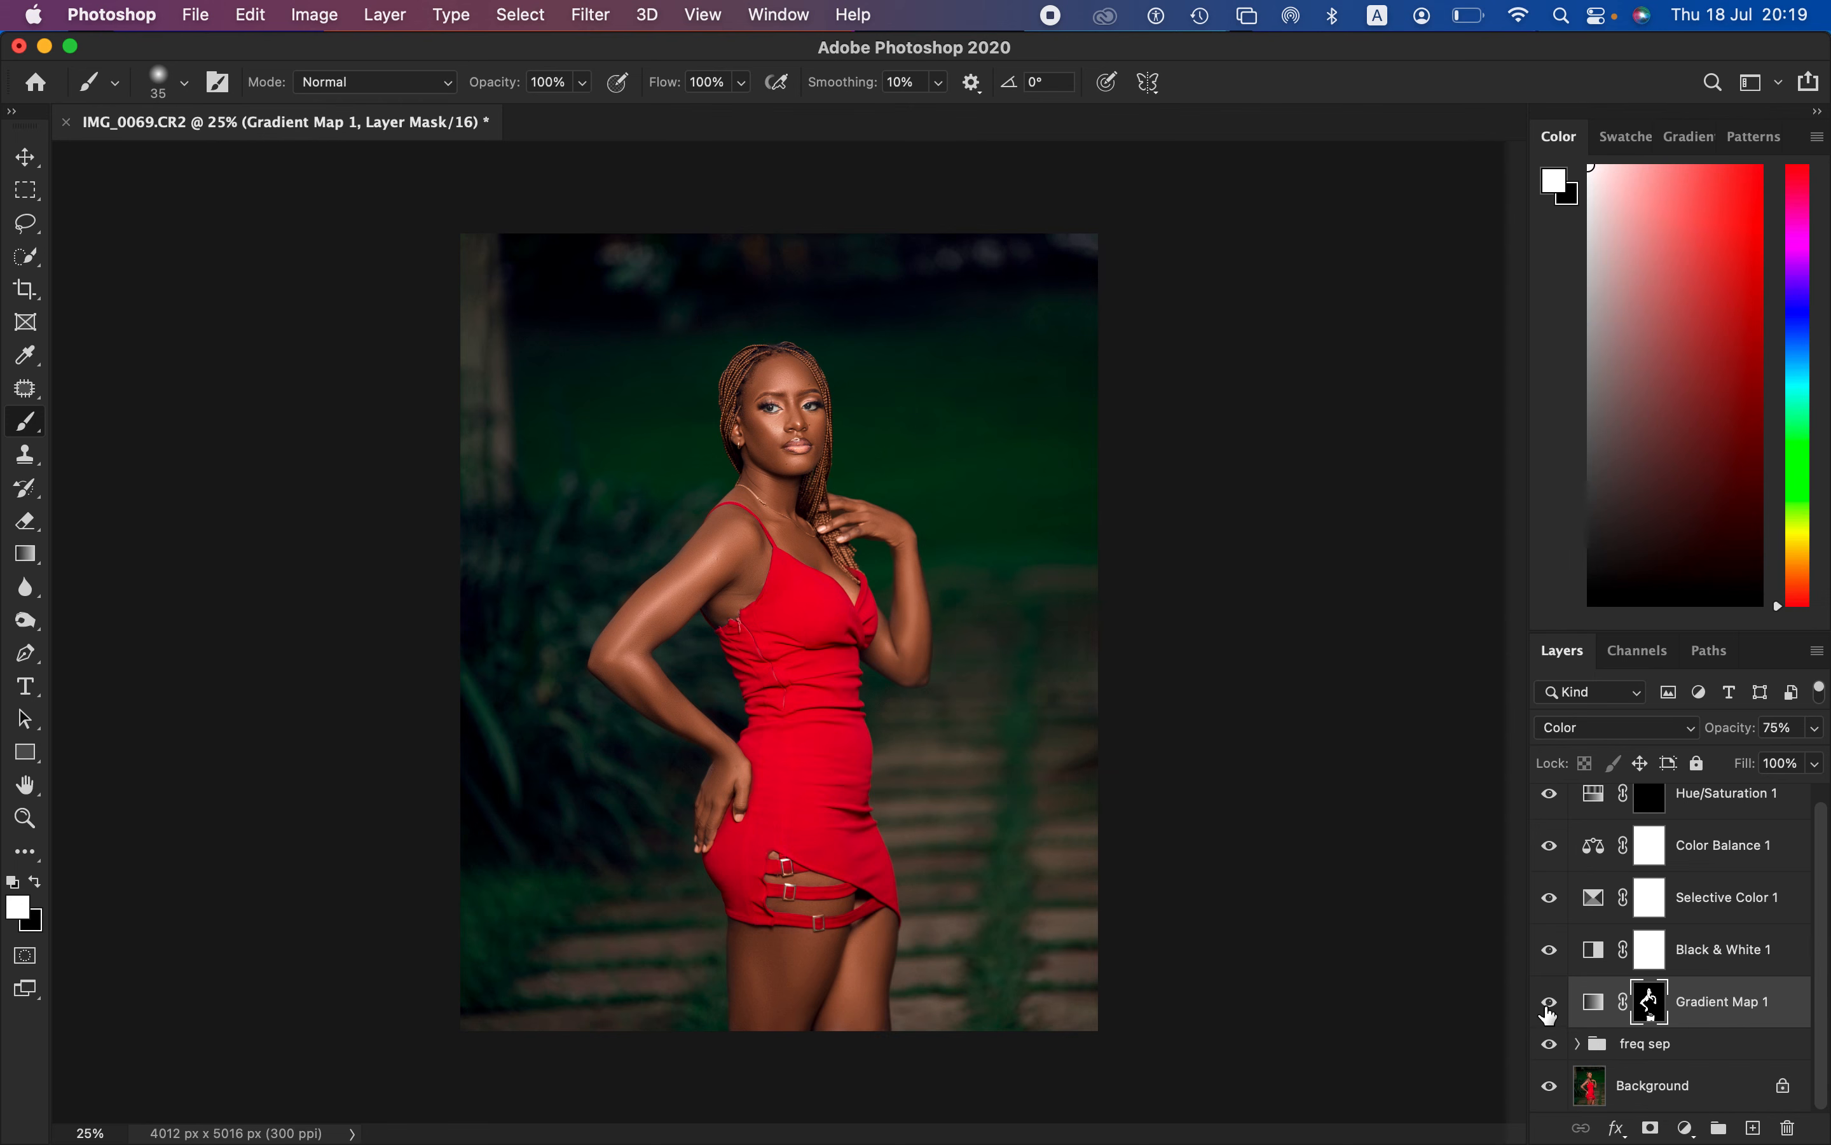
{"action": "left_click", "coordinate": [1550, 1086], "text": "alt"}
{"action": "left_click", "coordinate": [1550, 1087], "text": "alt"}
{"action": "left_click", "coordinate": [1555, 1084], "text": "alt"}
{"action": "left_click", "coordinate": [1556, 1084], "text": "alt"}
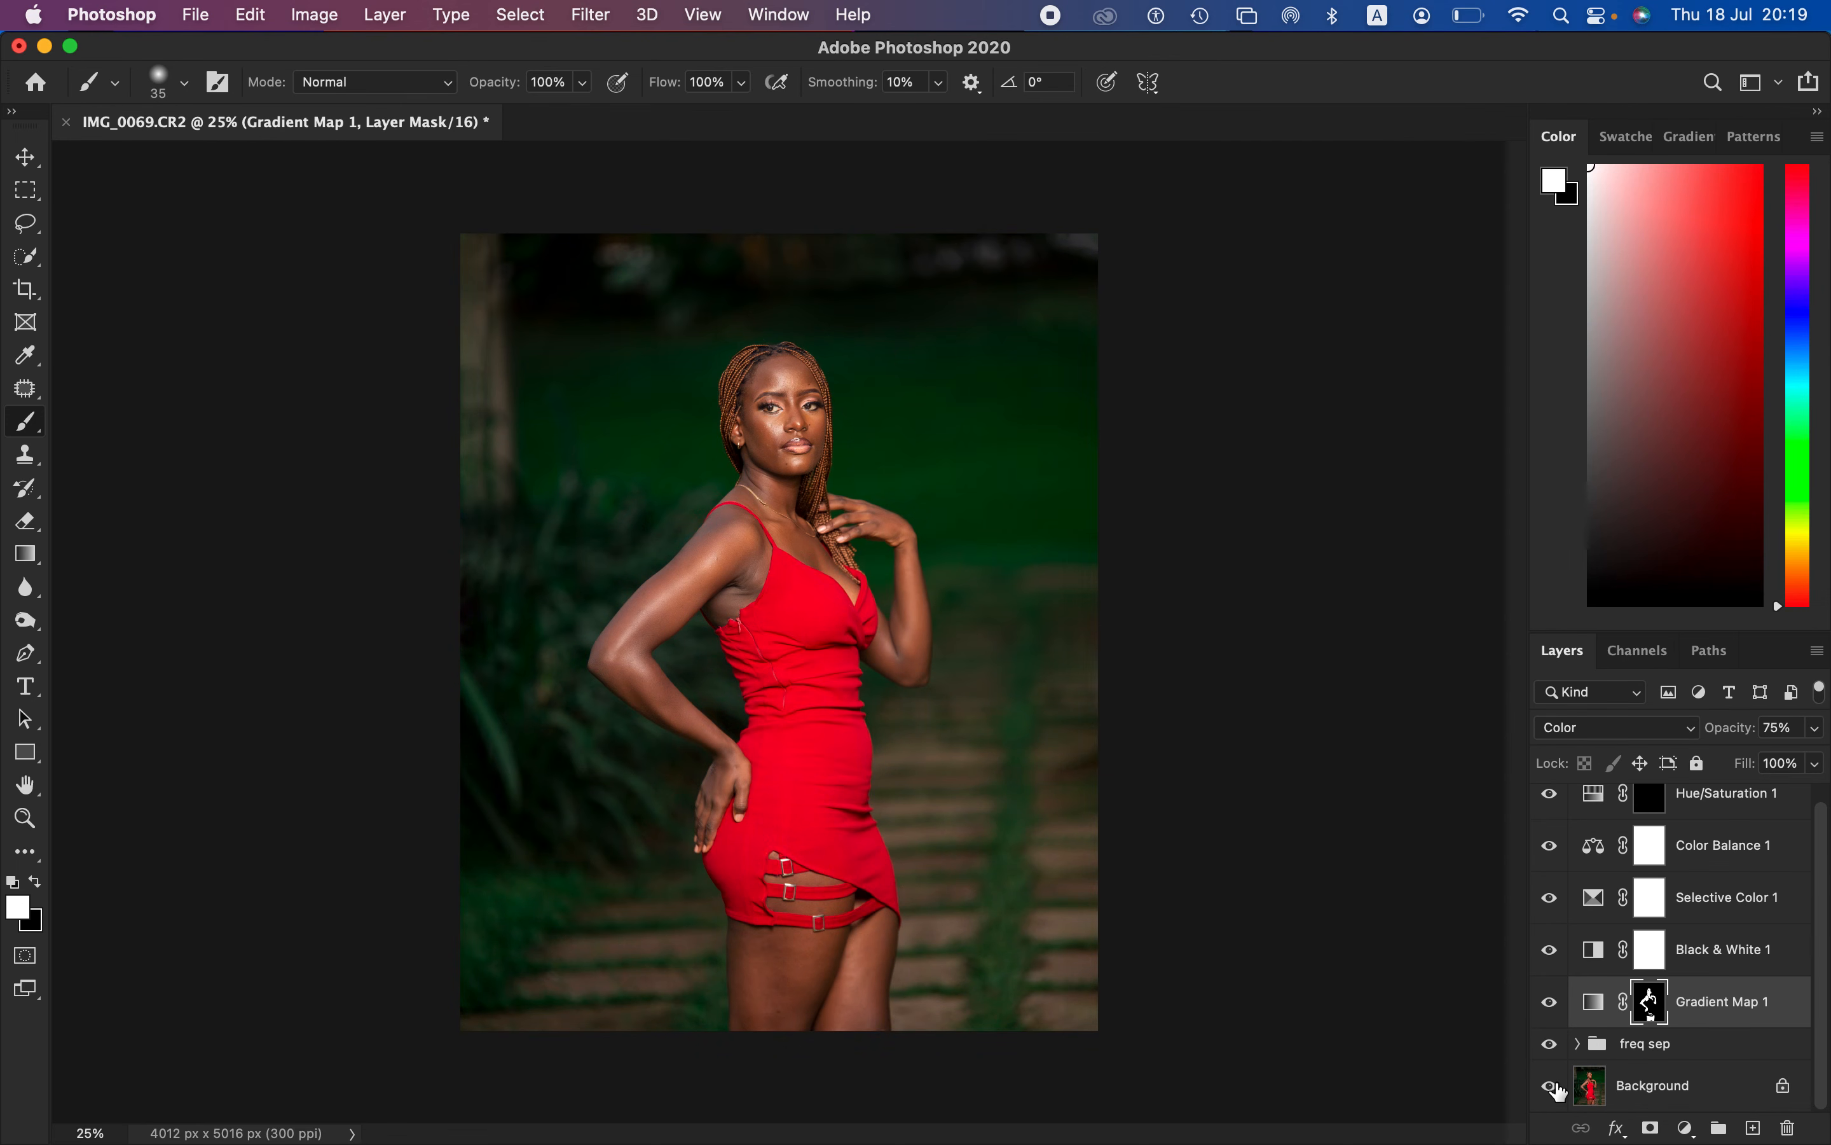
{"action": "left_click", "coordinate": [1558, 1084], "text": "alt"}
{"action": "left_click", "coordinate": [1558, 1084], "text": "alt"}
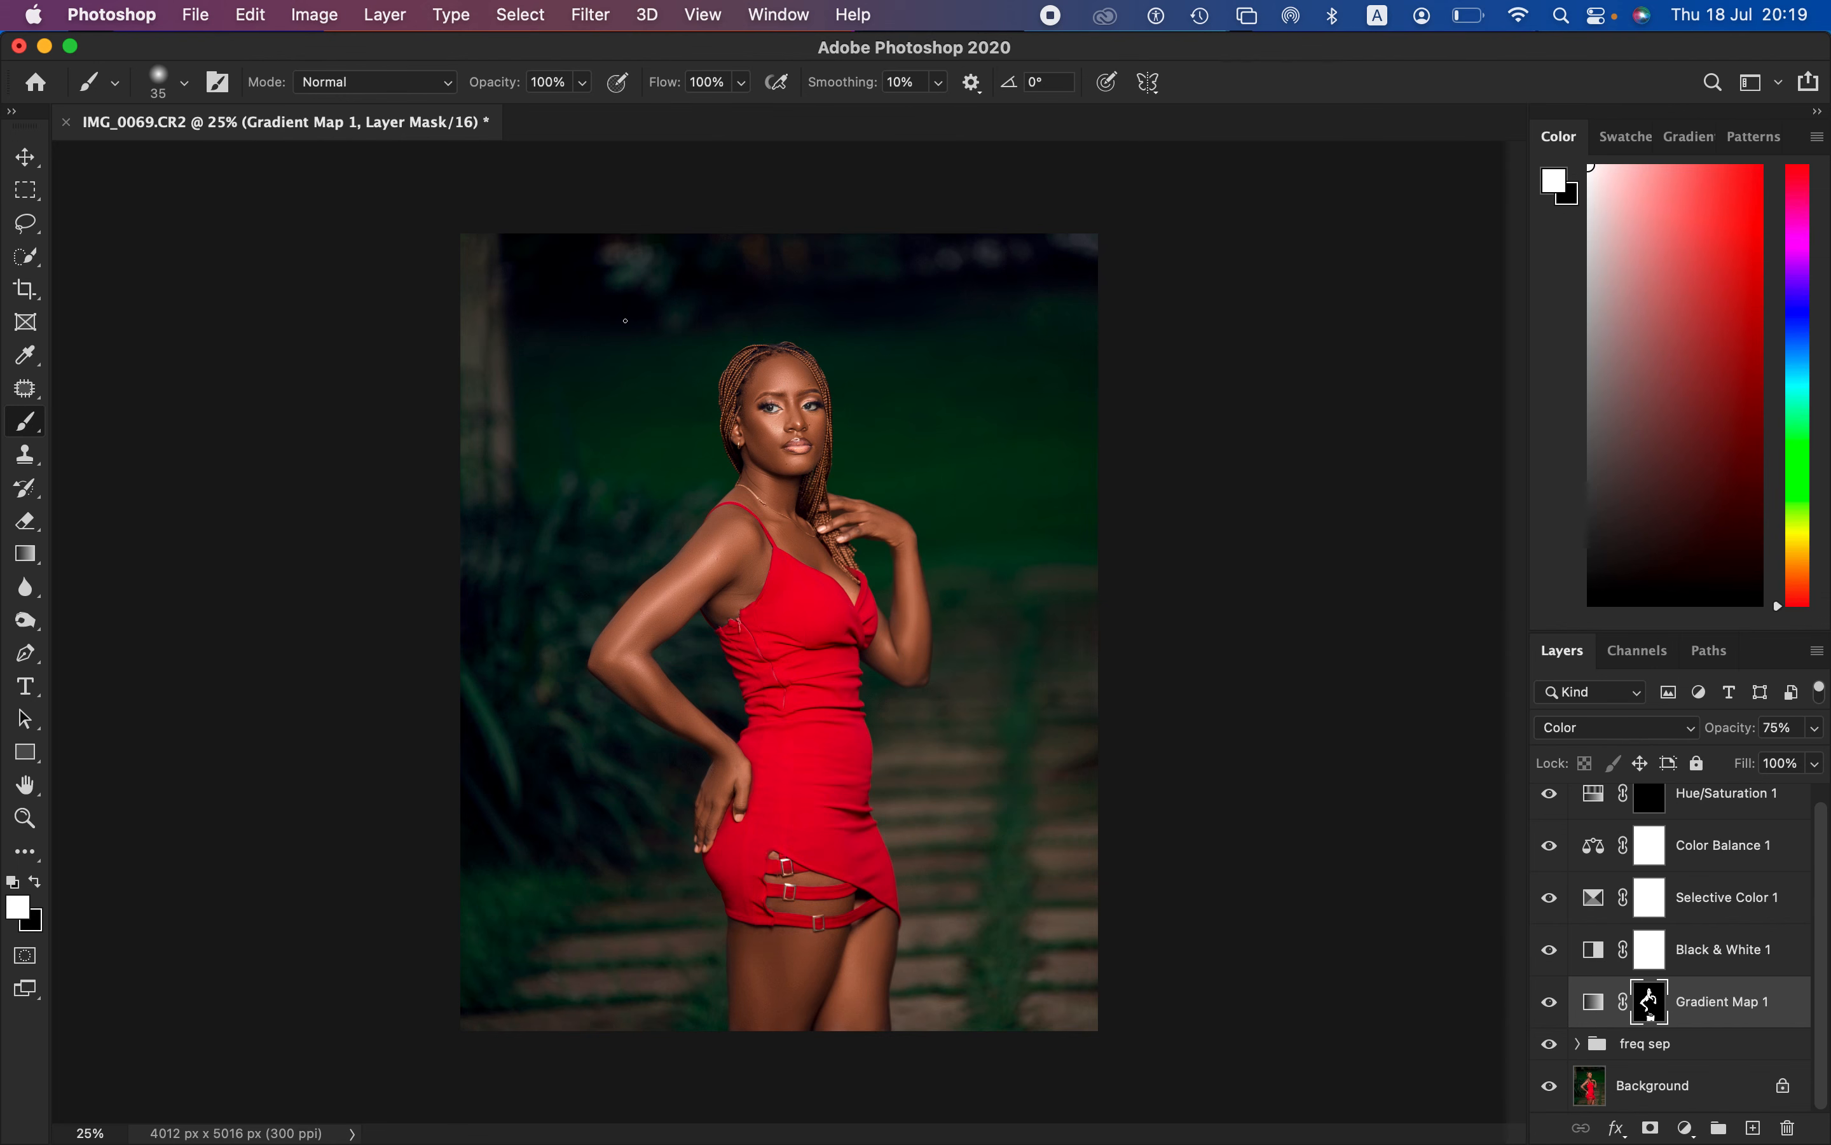
Step: Set up a JPG export of the portrait with Bicubic Sharper resampling and the color profile embedded
{"action": "left_click", "coordinate": [195, 14]}
{"action": "left_click", "coordinate": [195, 14]}
{"action": "left_click", "coordinate": [195, 14]}
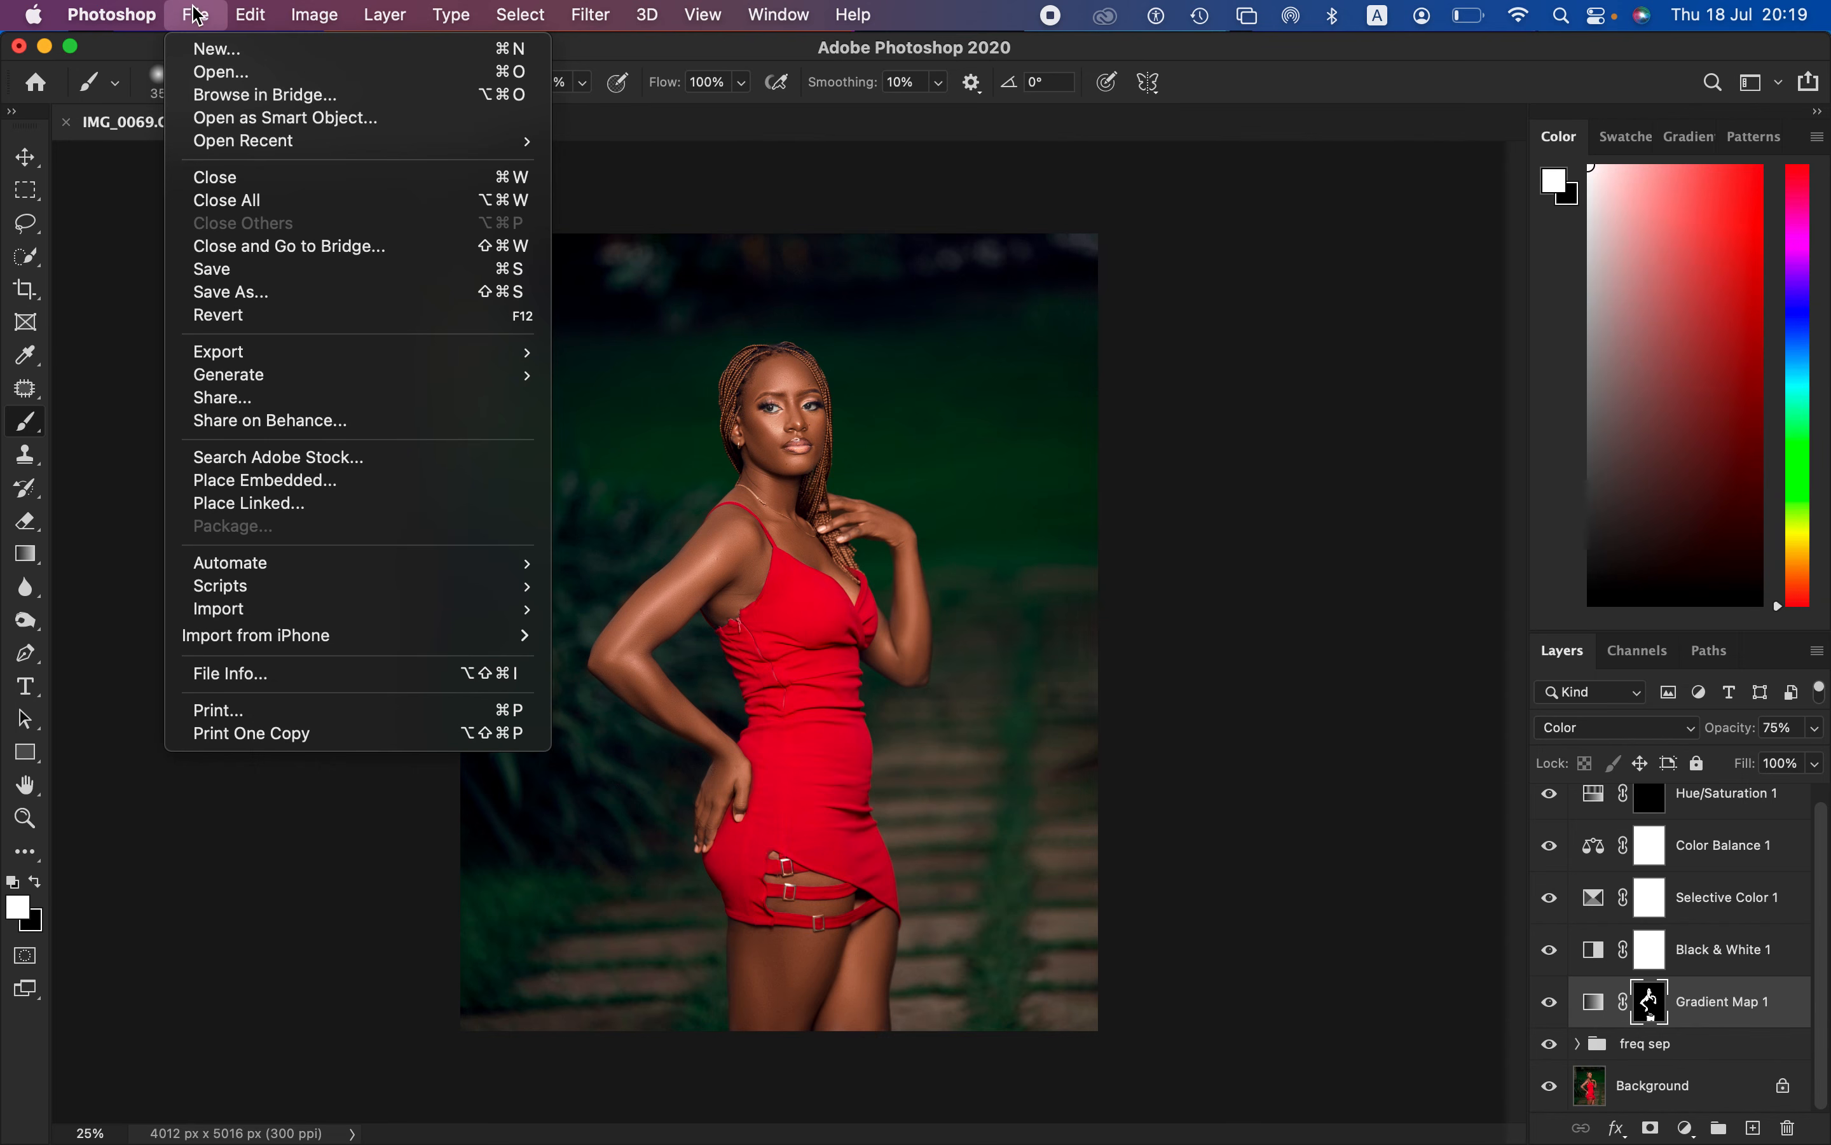
{"action": "mouse_move", "coordinate": [309, 359]}
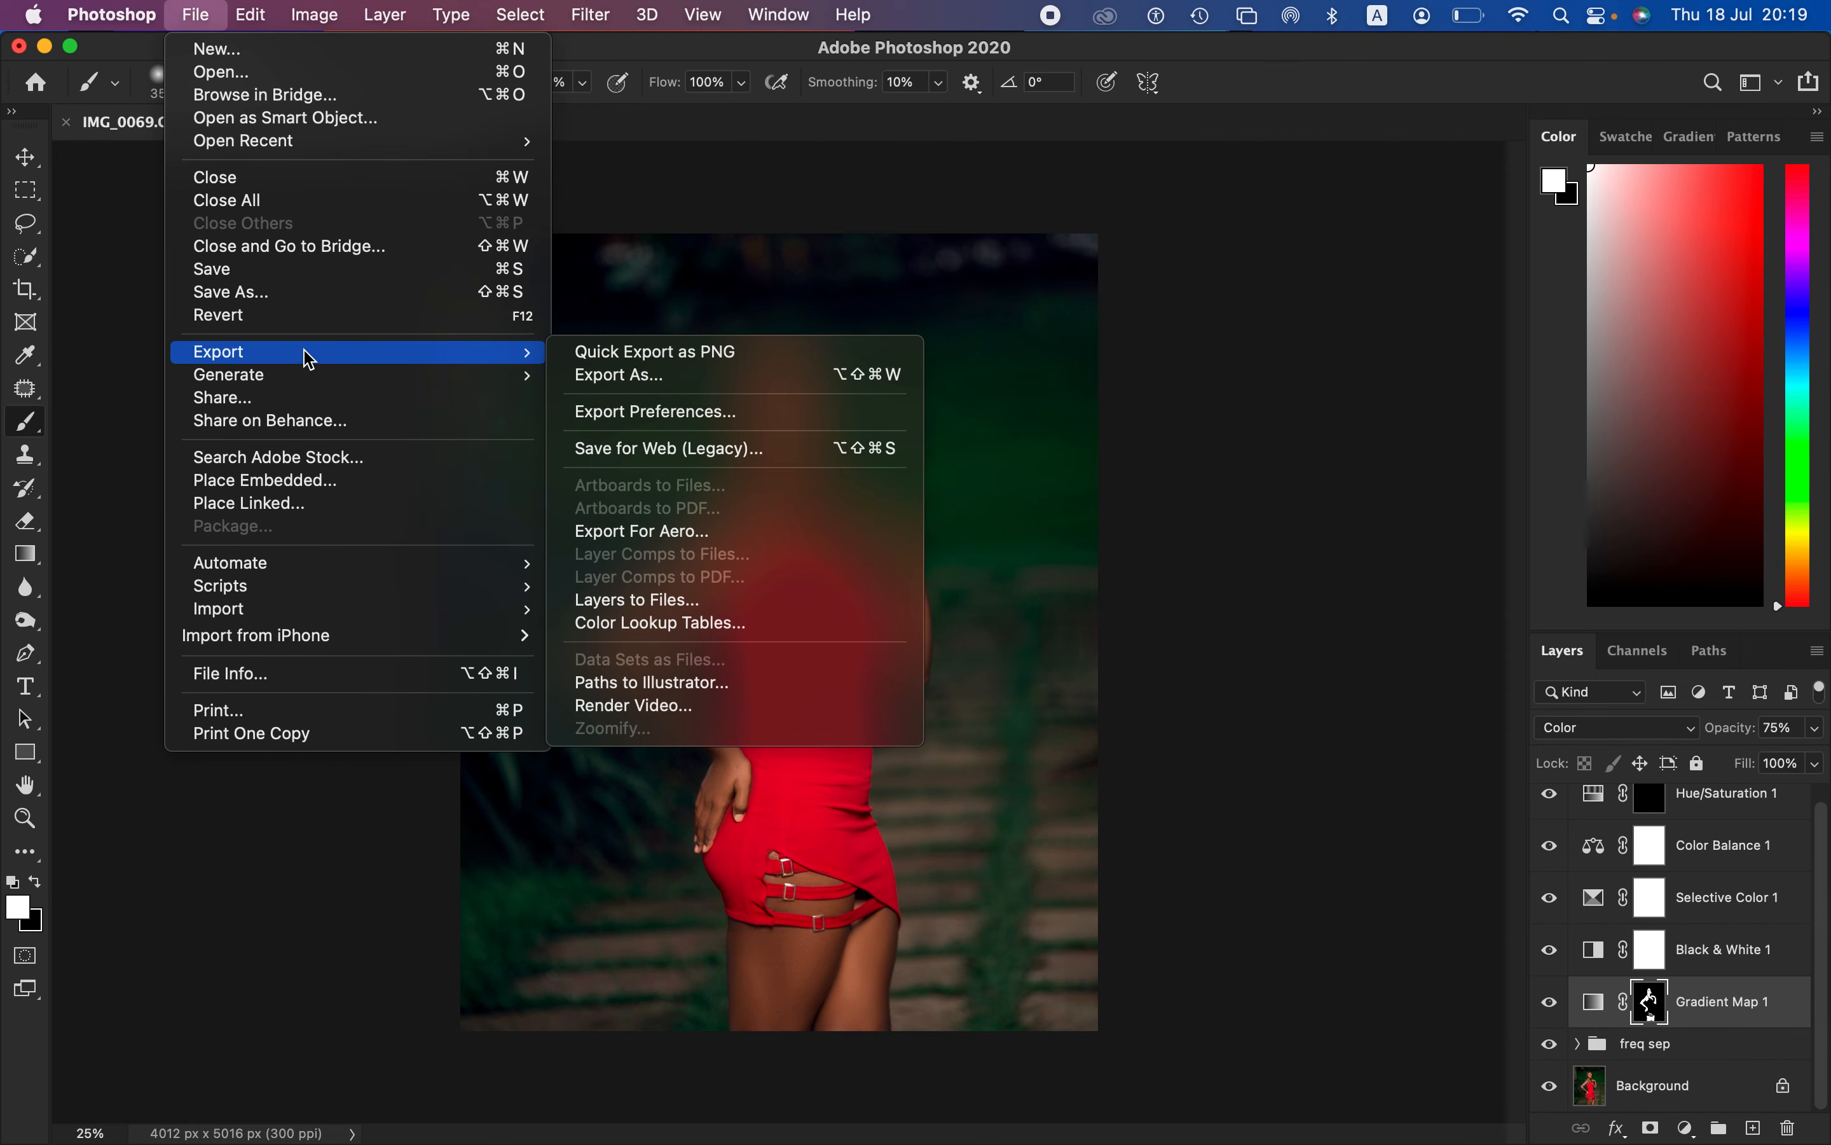
{"action": "left_click", "coordinate": [762, 378]}
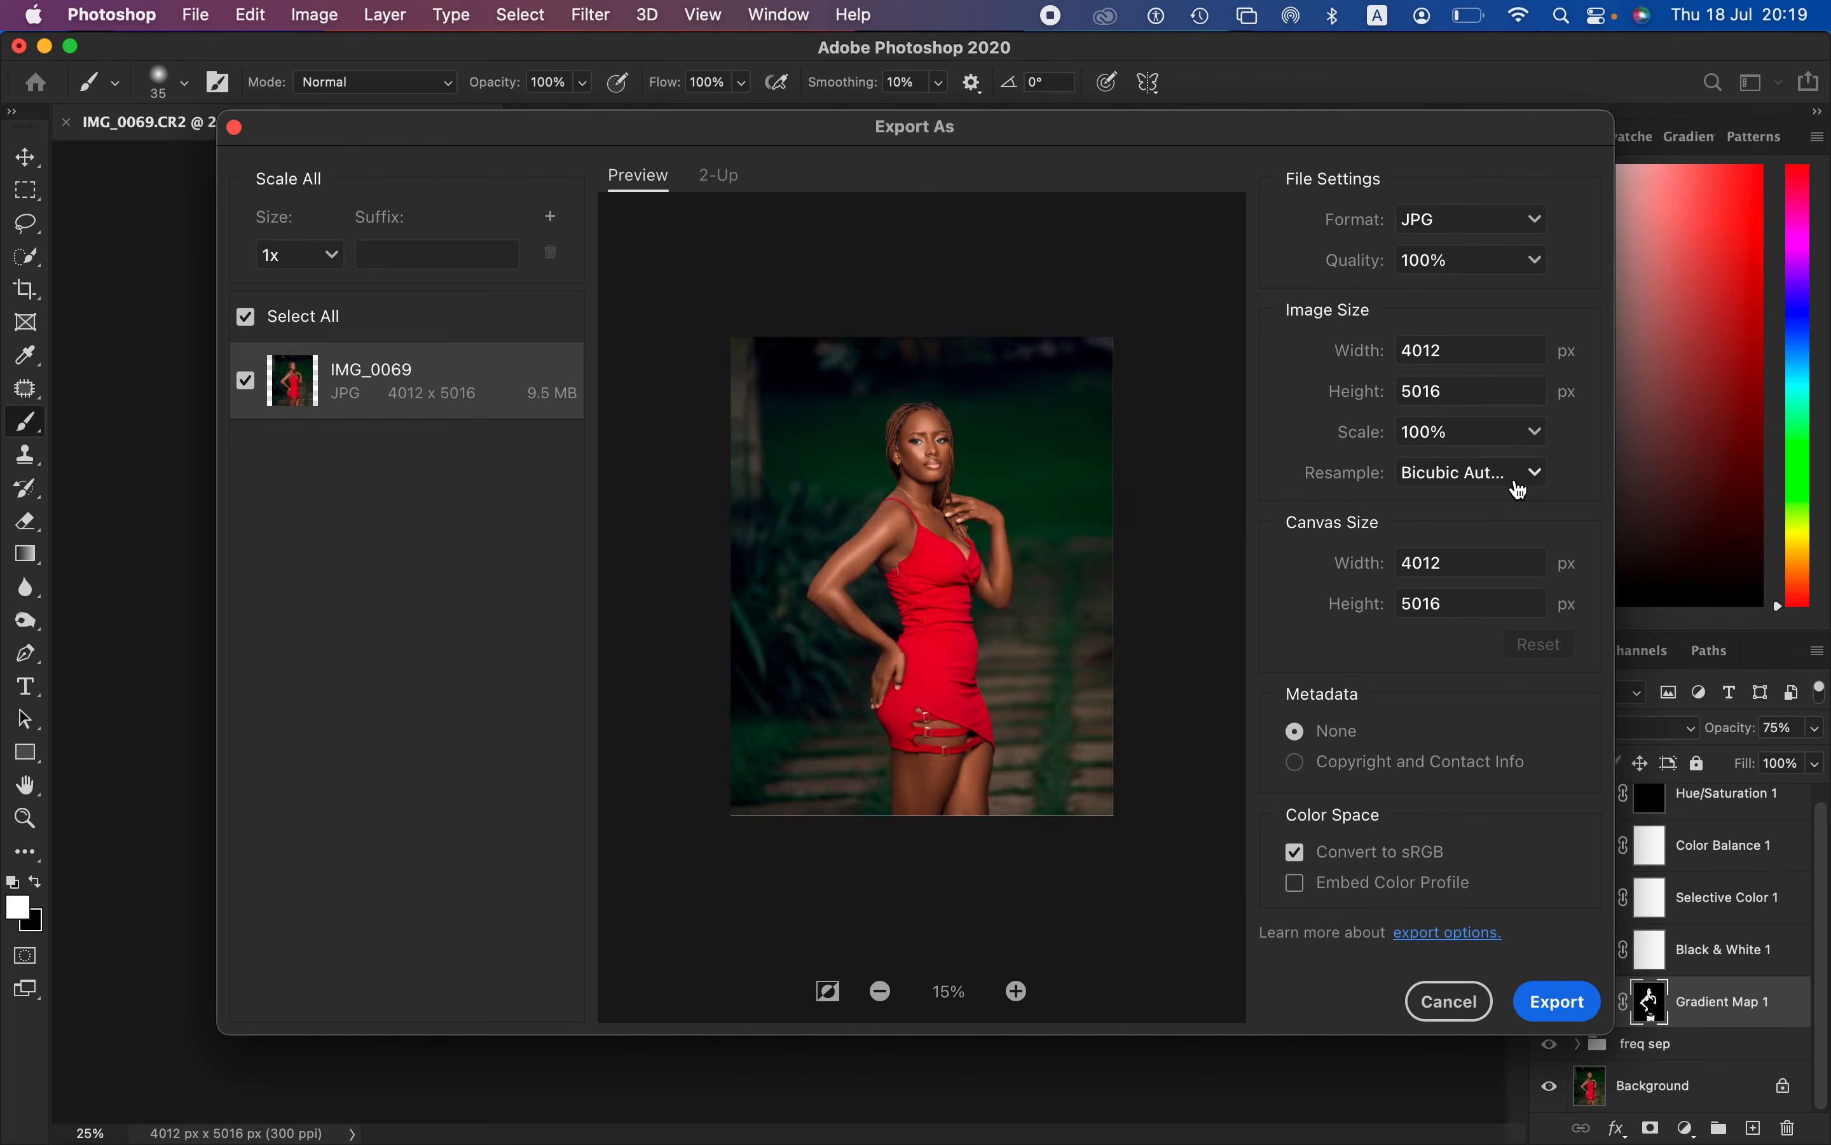
{"action": "left_click", "coordinate": [1510, 486]}
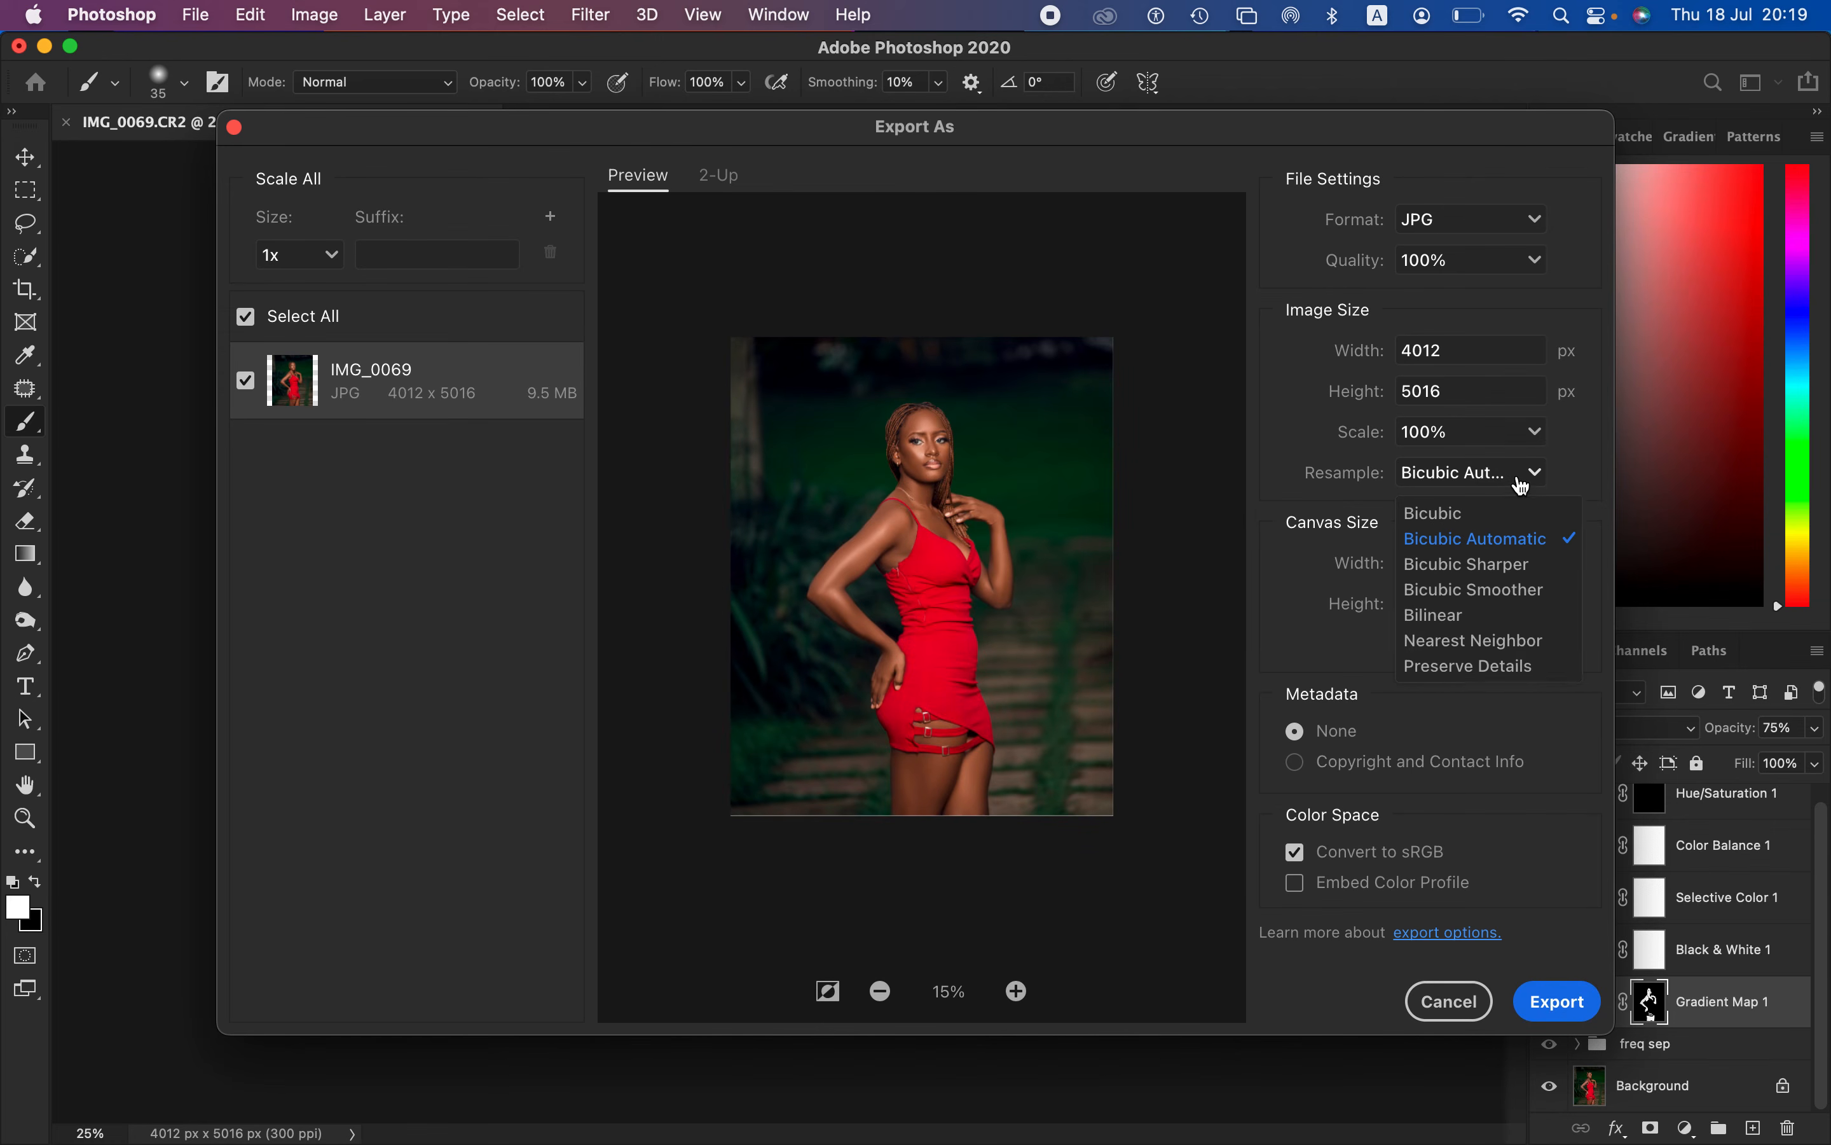
{"action": "left_click", "coordinate": [1505, 566]}
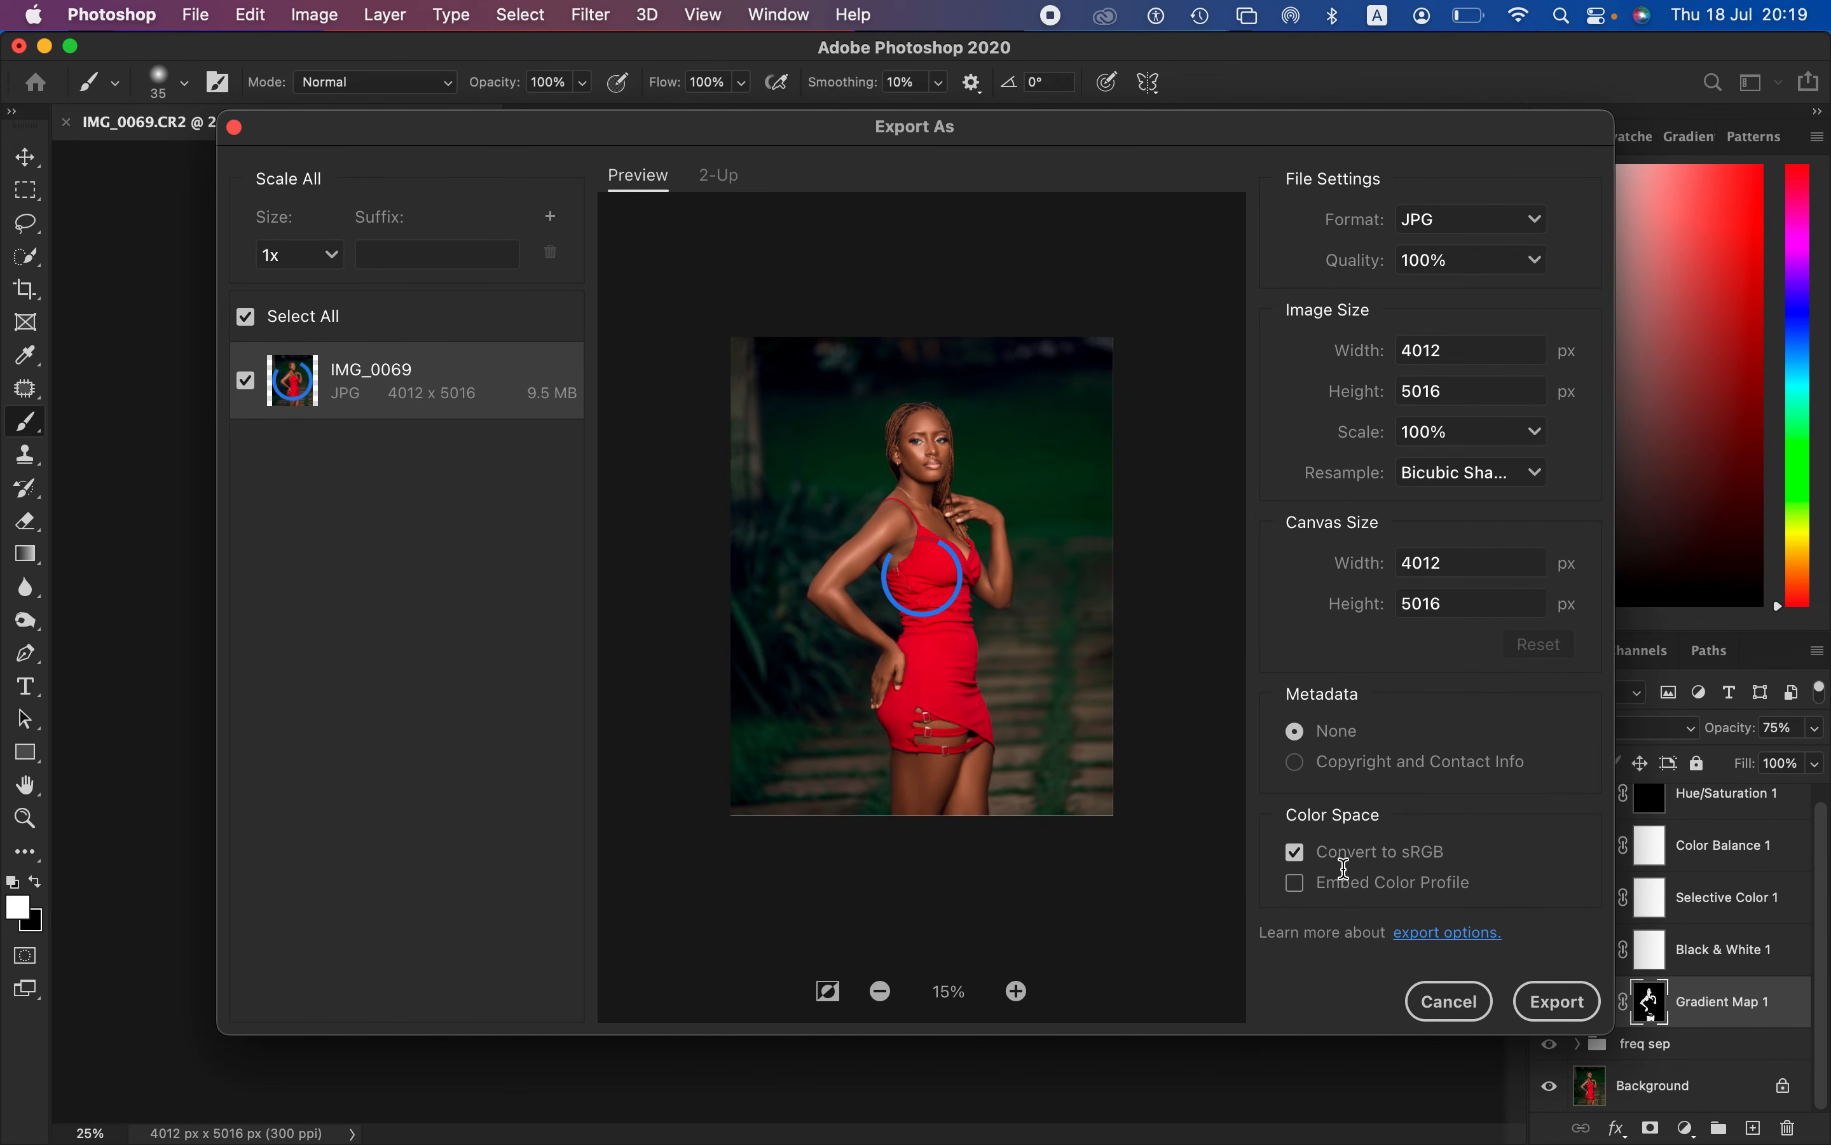
{"action": "left_click", "coordinate": [1298, 892]}
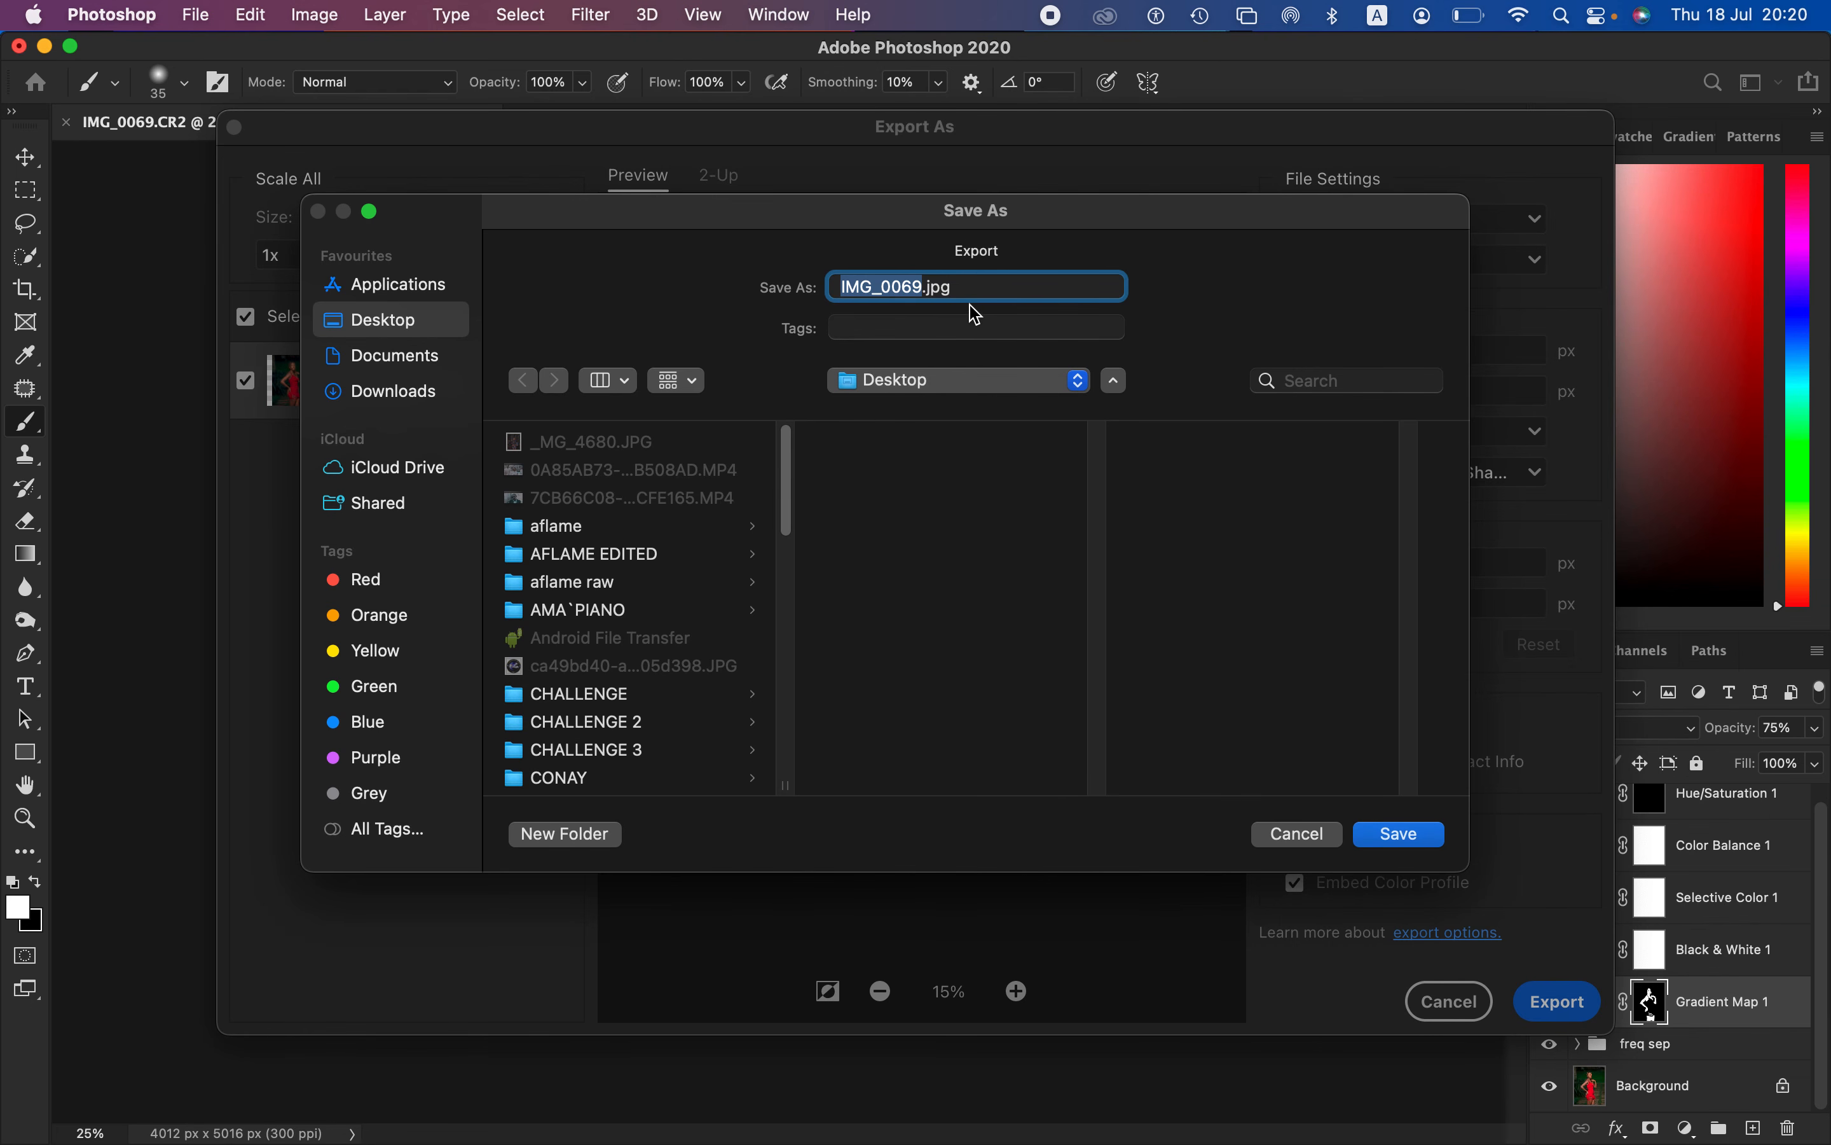
Step: Add "ccccccx" to the exported JPG's file name and save it to the Desktop
{"action": "left_click", "coordinate": [930, 287]}
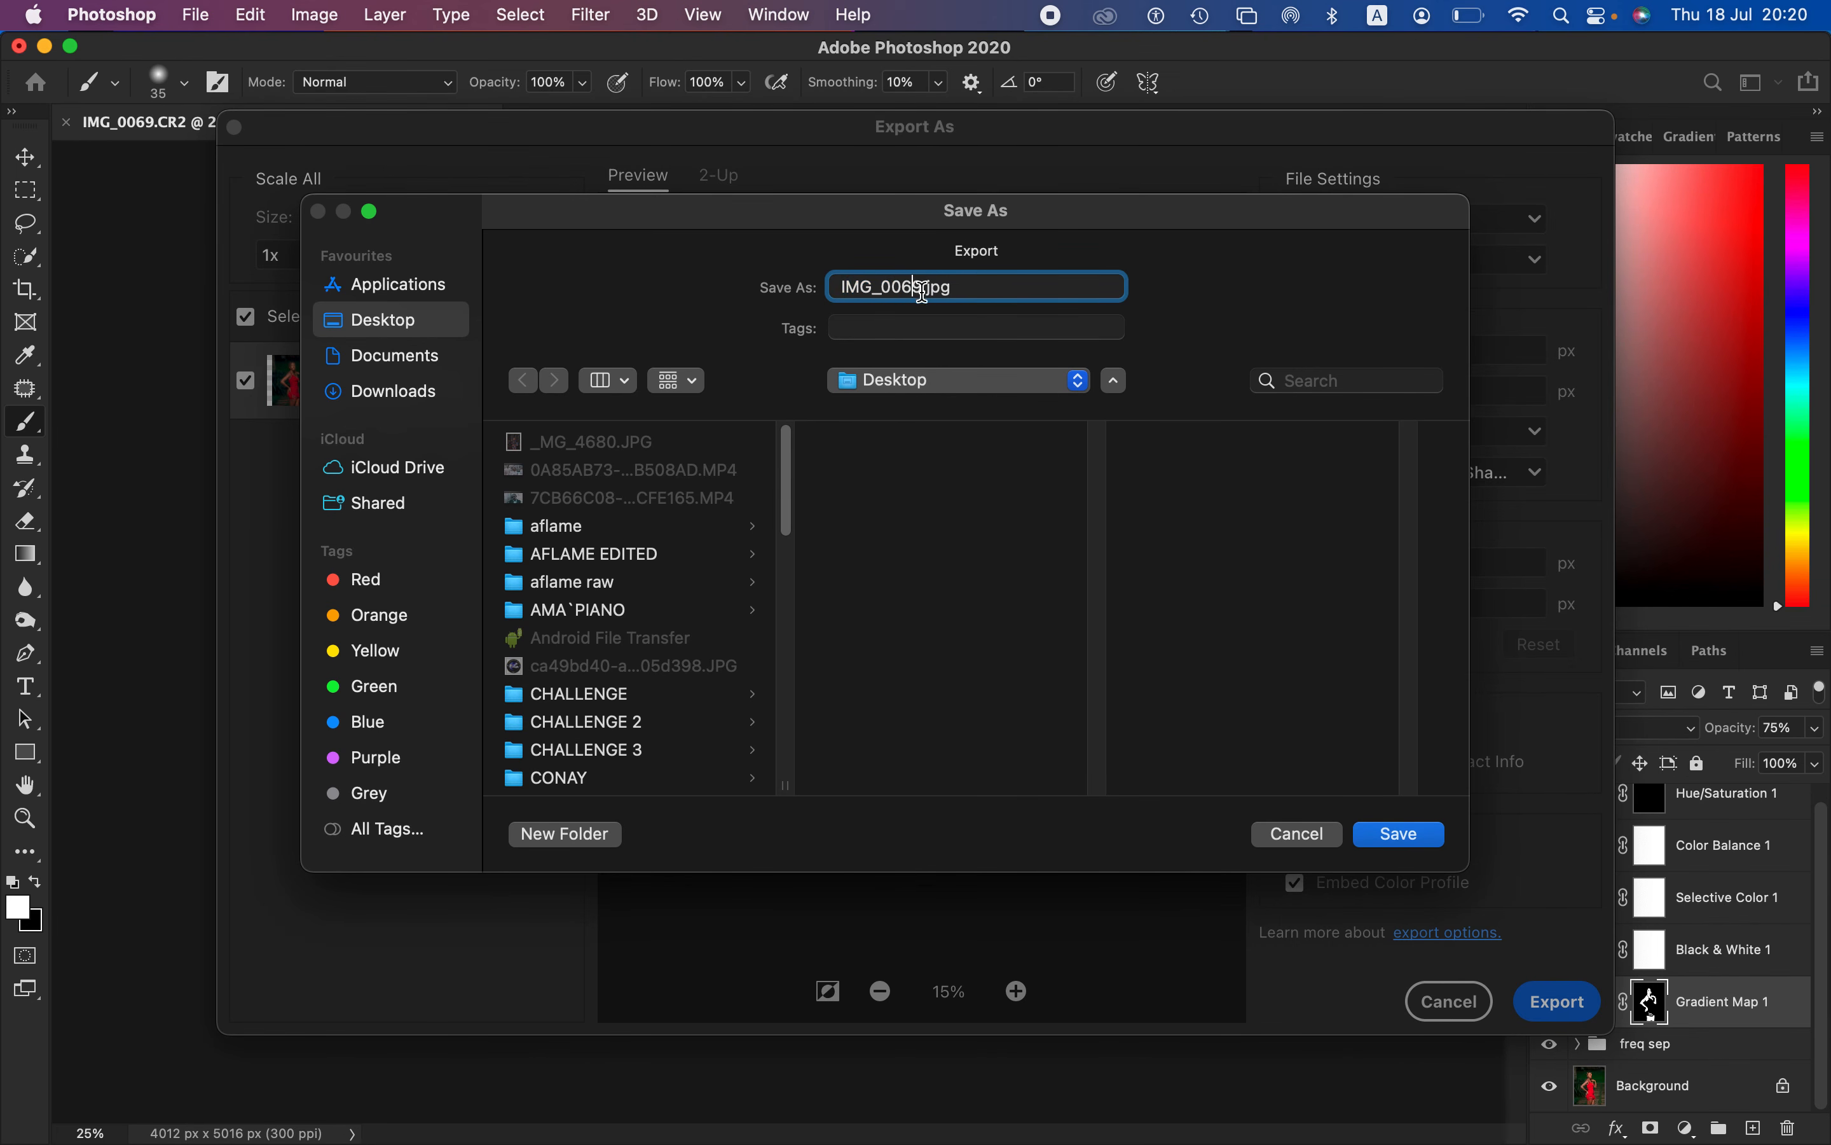
{"action": "type", "text": "ccccccx"}
{"action": "left_click", "coordinate": [1401, 835]}
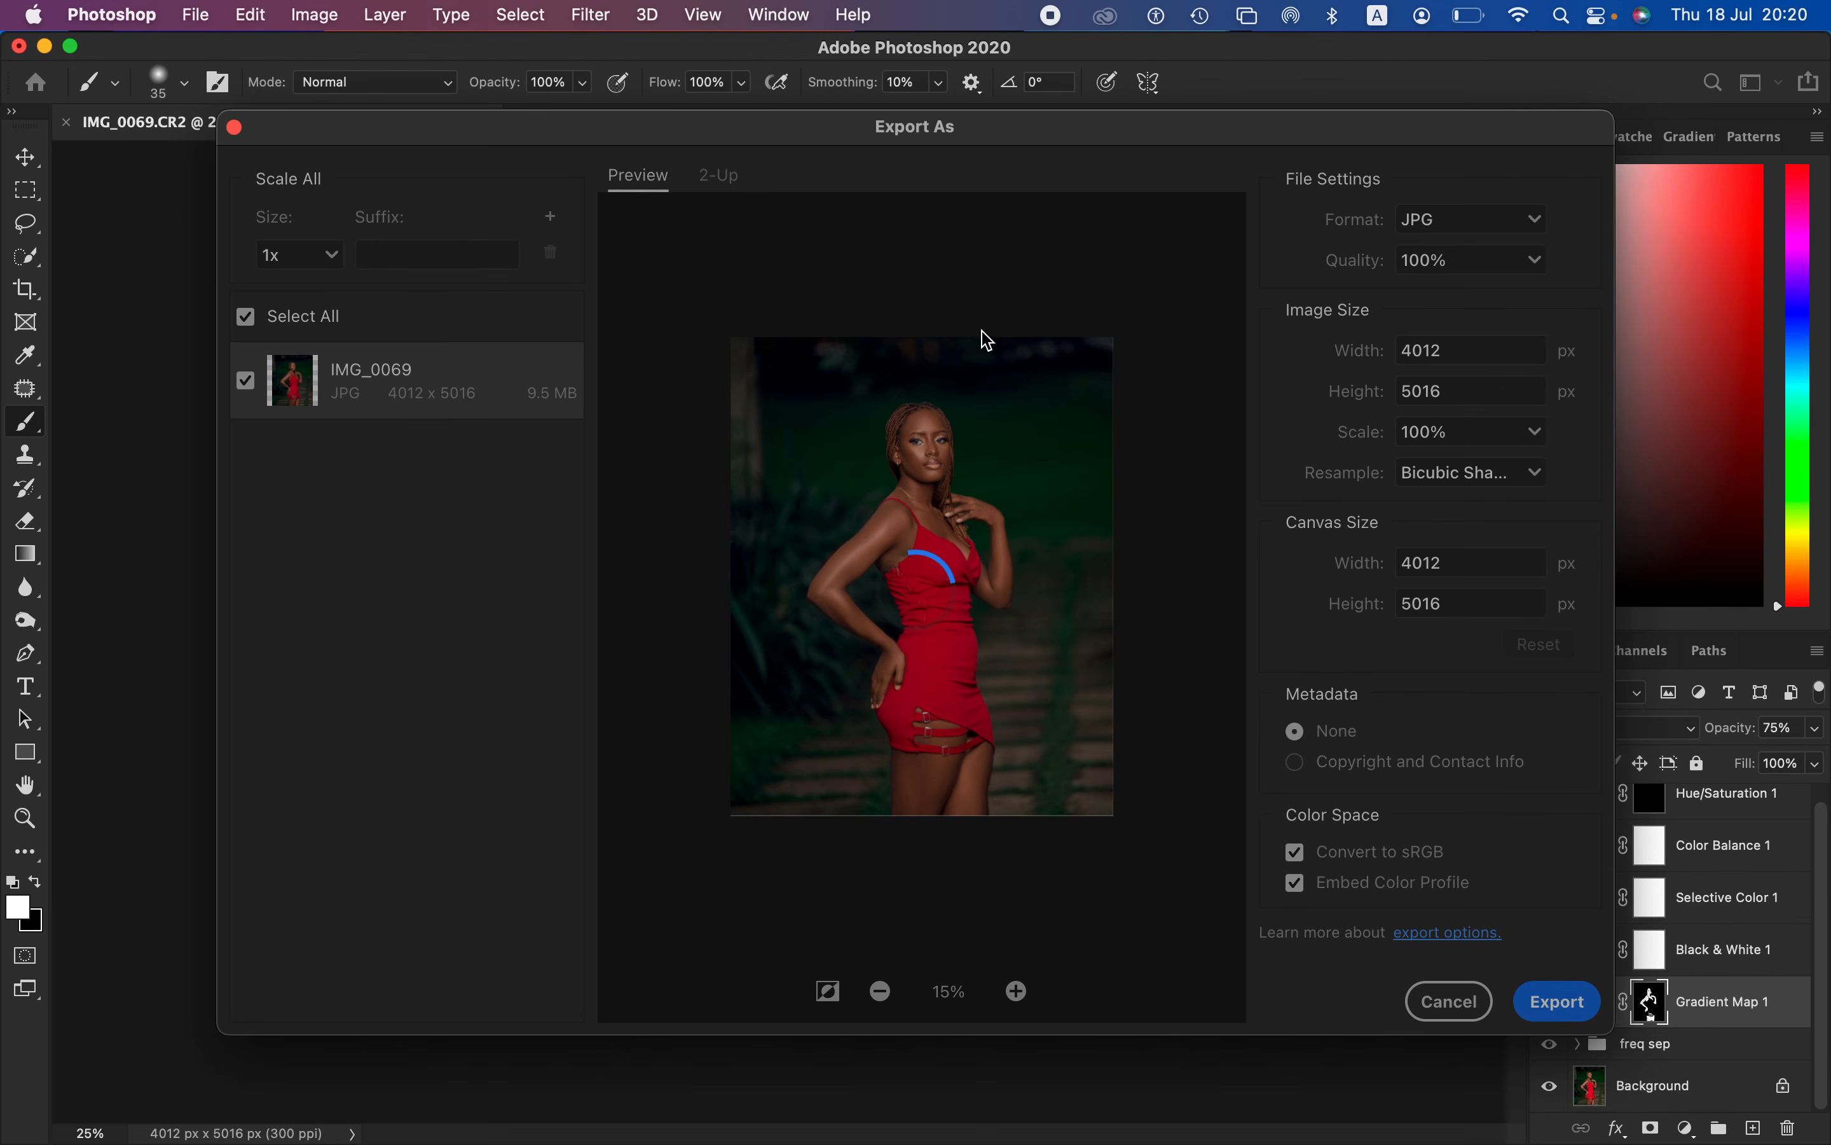